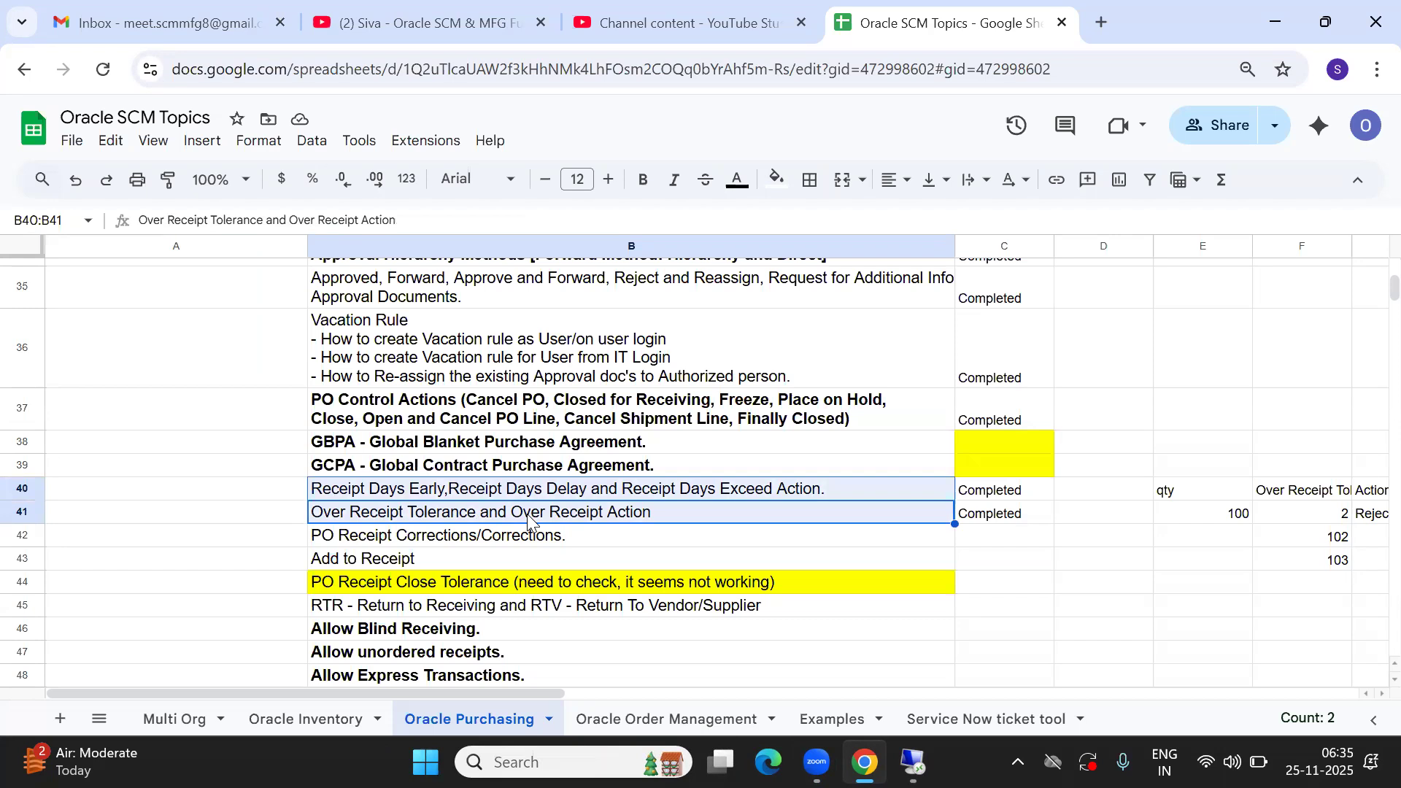
Step: Review the purchasing topics from PO Control Actions through Over Receipt Action, together with their completion status
{"action": "left_click", "coordinate": [538, 407], "text": "shift"}
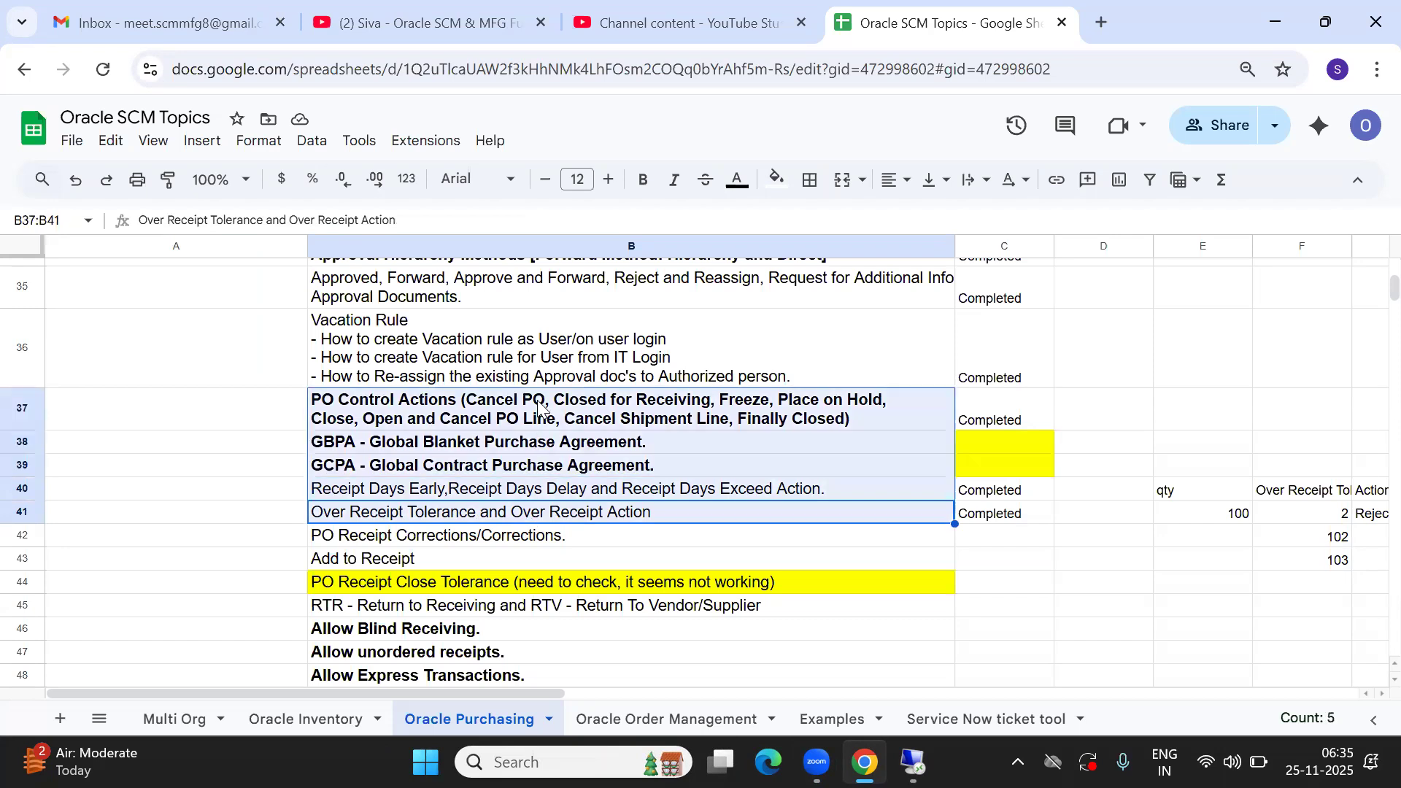
{"action": "left_click", "coordinate": [502, 445]}
{"action": "left_click", "coordinate": [498, 463], "text": "shift"}
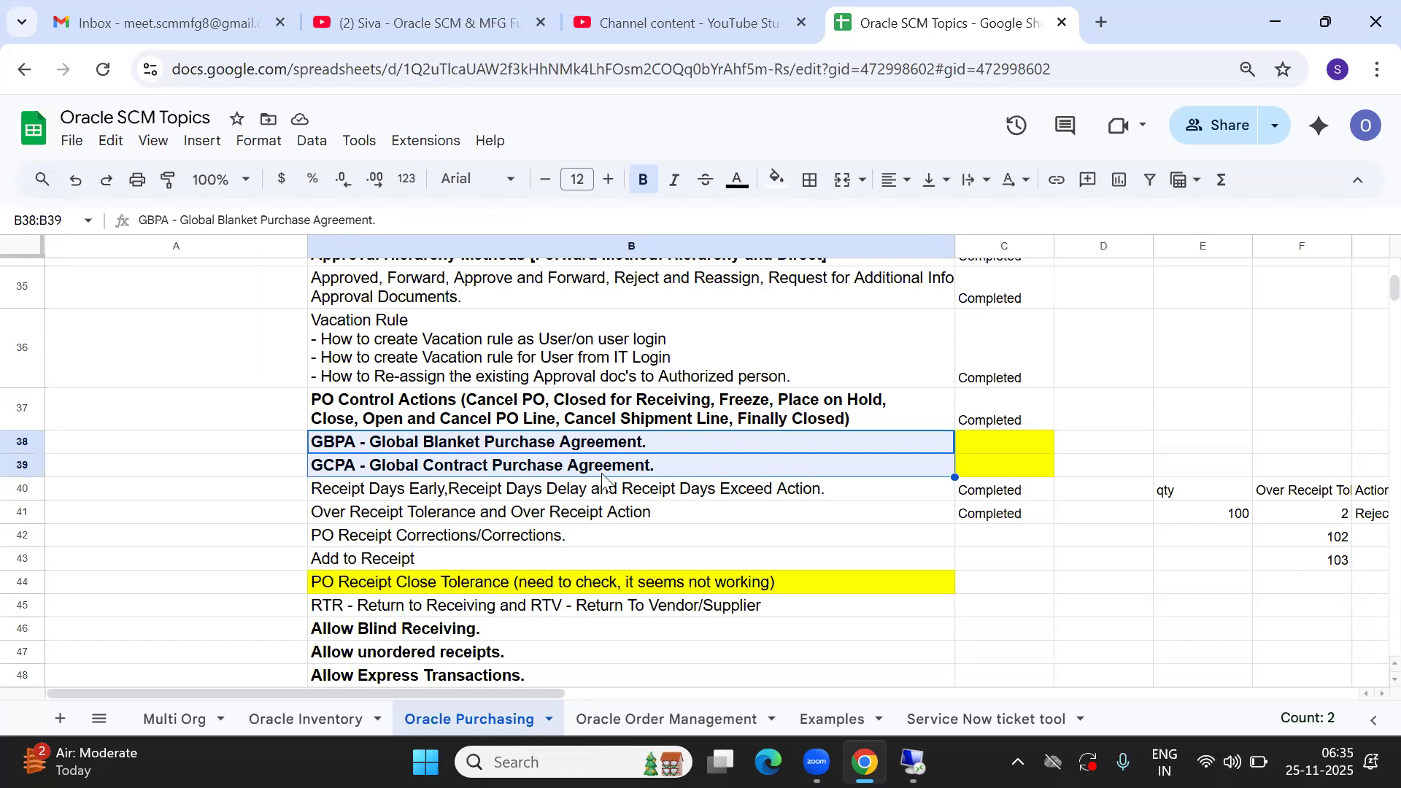
{"action": "left_click", "coordinate": [564, 421]}
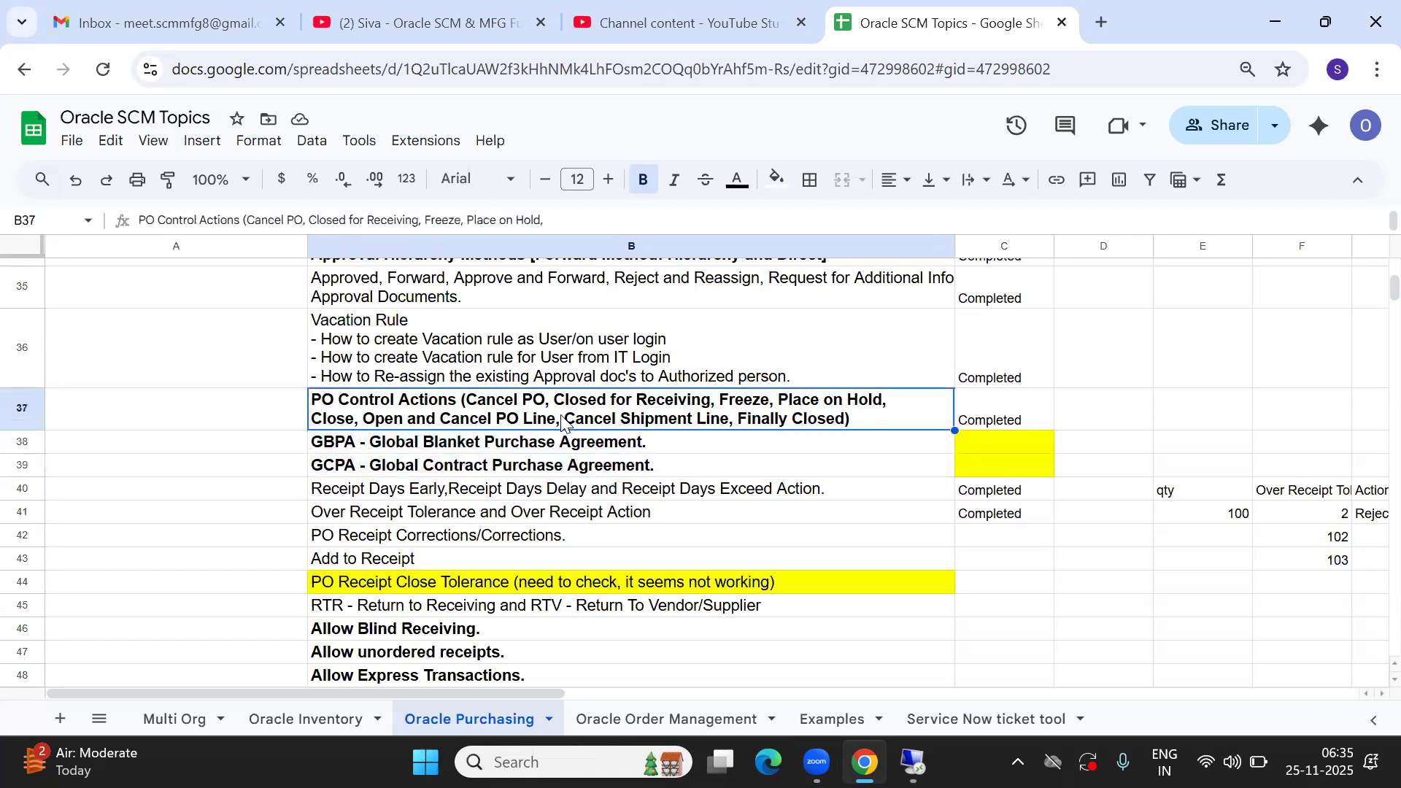
{"action": "left_click", "coordinate": [565, 515], "text": "shift"}
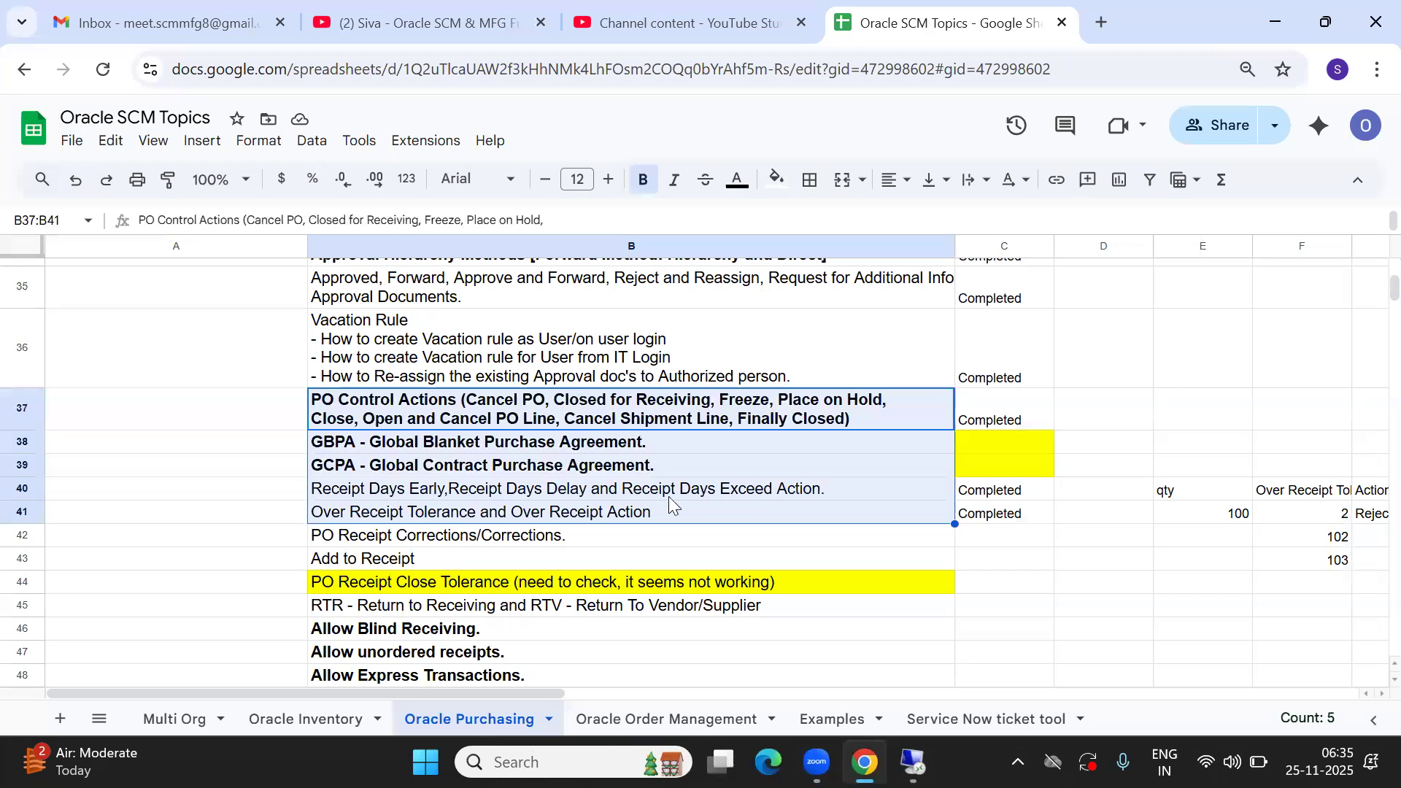
{"action": "left_click", "coordinate": [534, 540]}
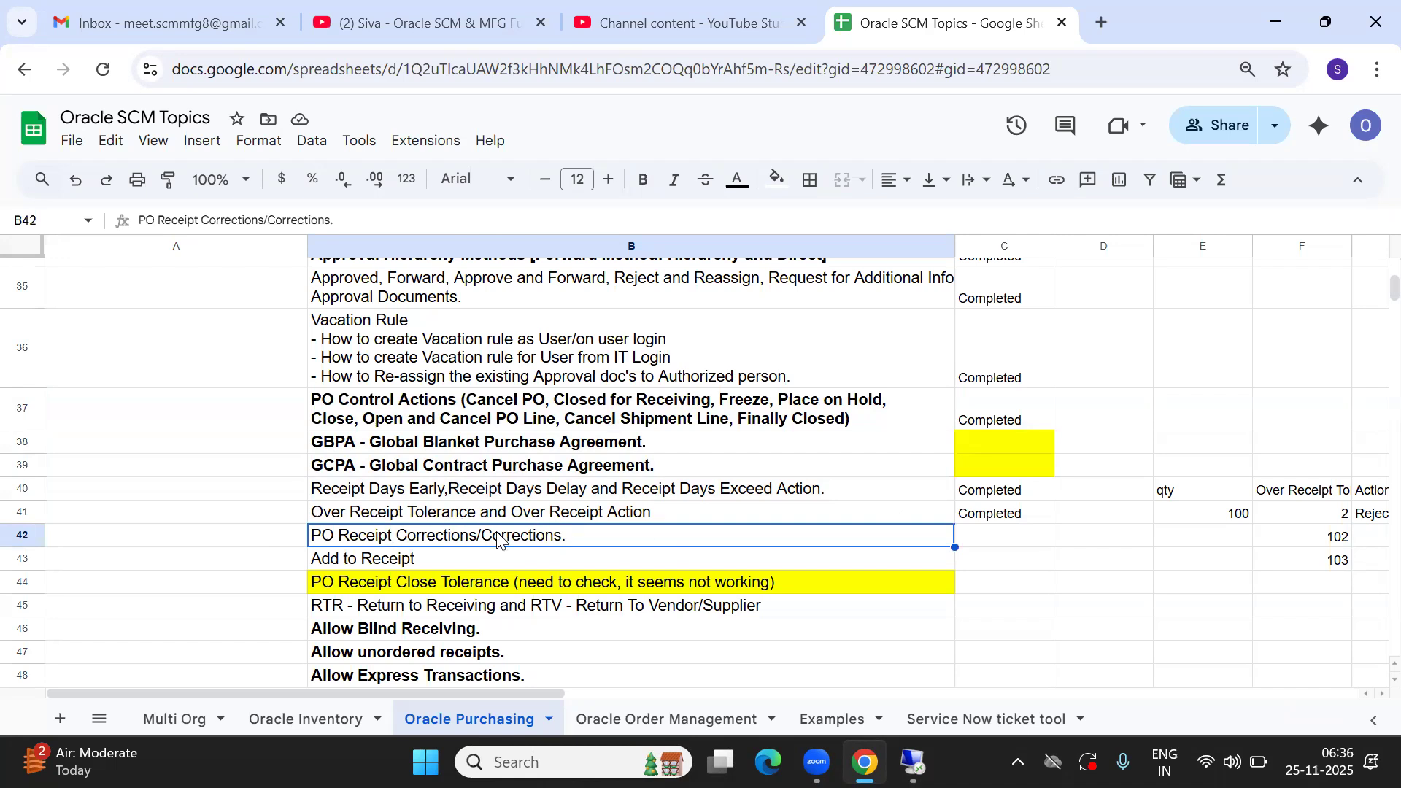
{"action": "left_click_drag", "start_coordinate": [1011, 518], "coordinate": [979, 420]}
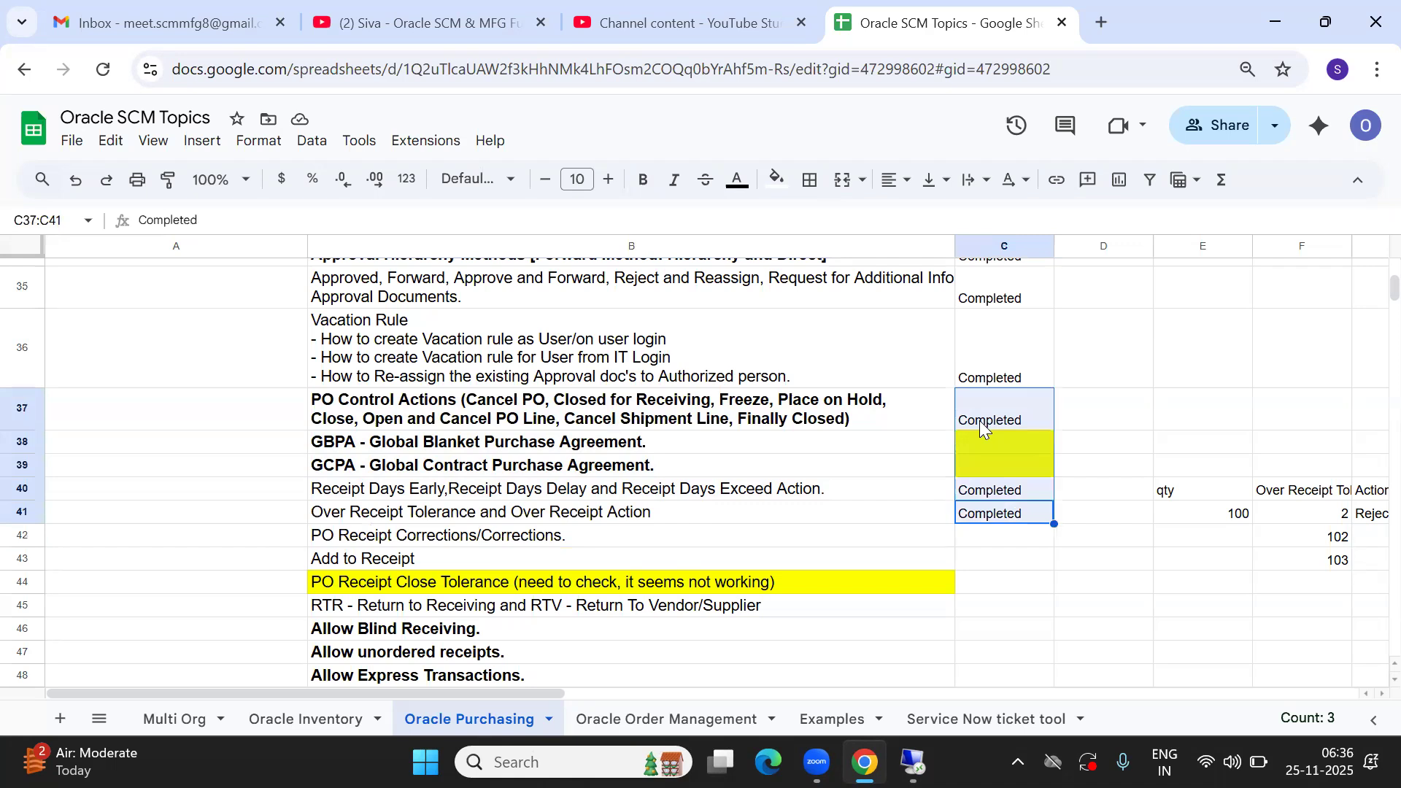
{"action": "left_click_drag", "start_coordinate": [759, 419], "coordinate": [757, 496]}
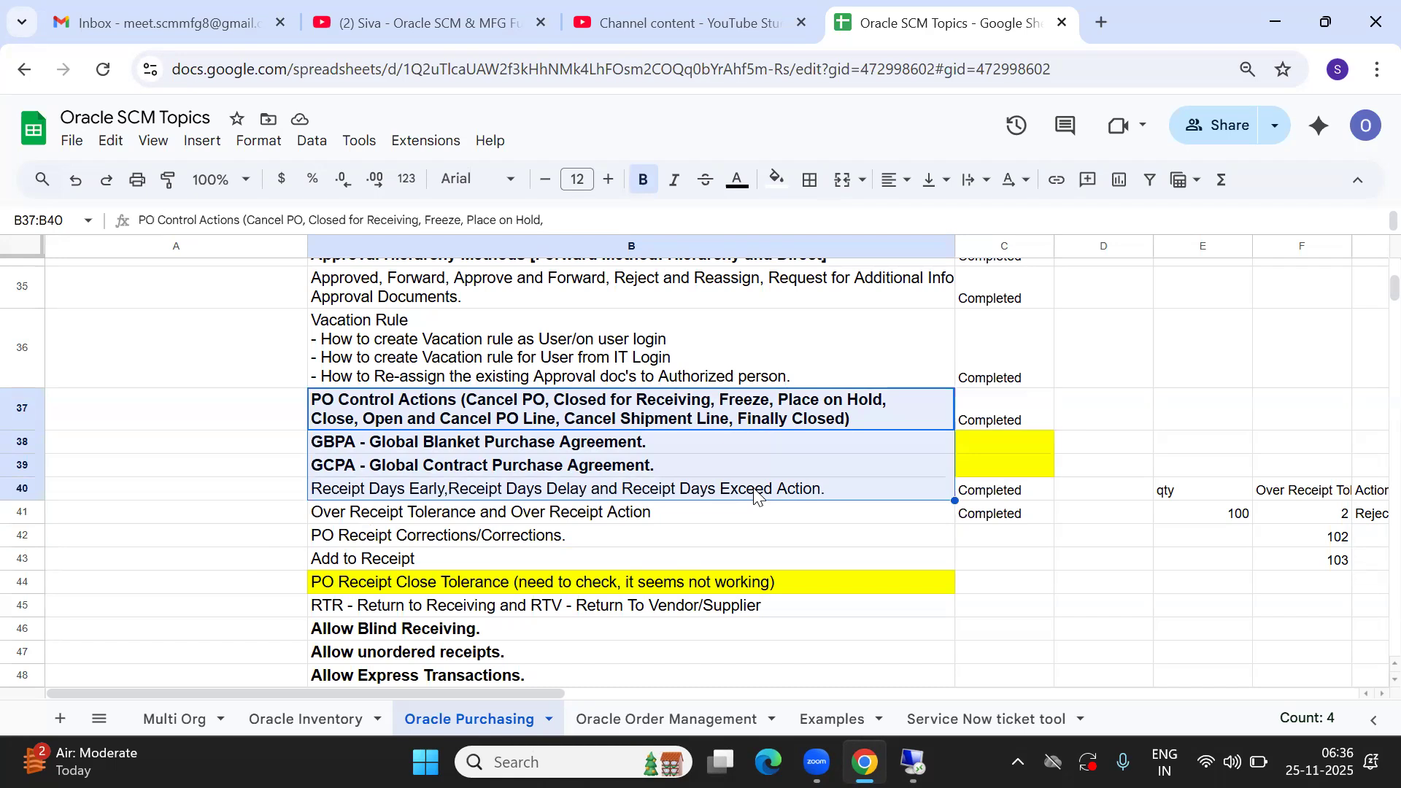
Step: Go through the Receipt Days and Over Receipt Tolerance topics down to PO Receipt Corrections
{"action": "left_click", "coordinate": [611, 489]}
{"action": "key", "text": "Right"}
{"action": "key", "text": "Left"}
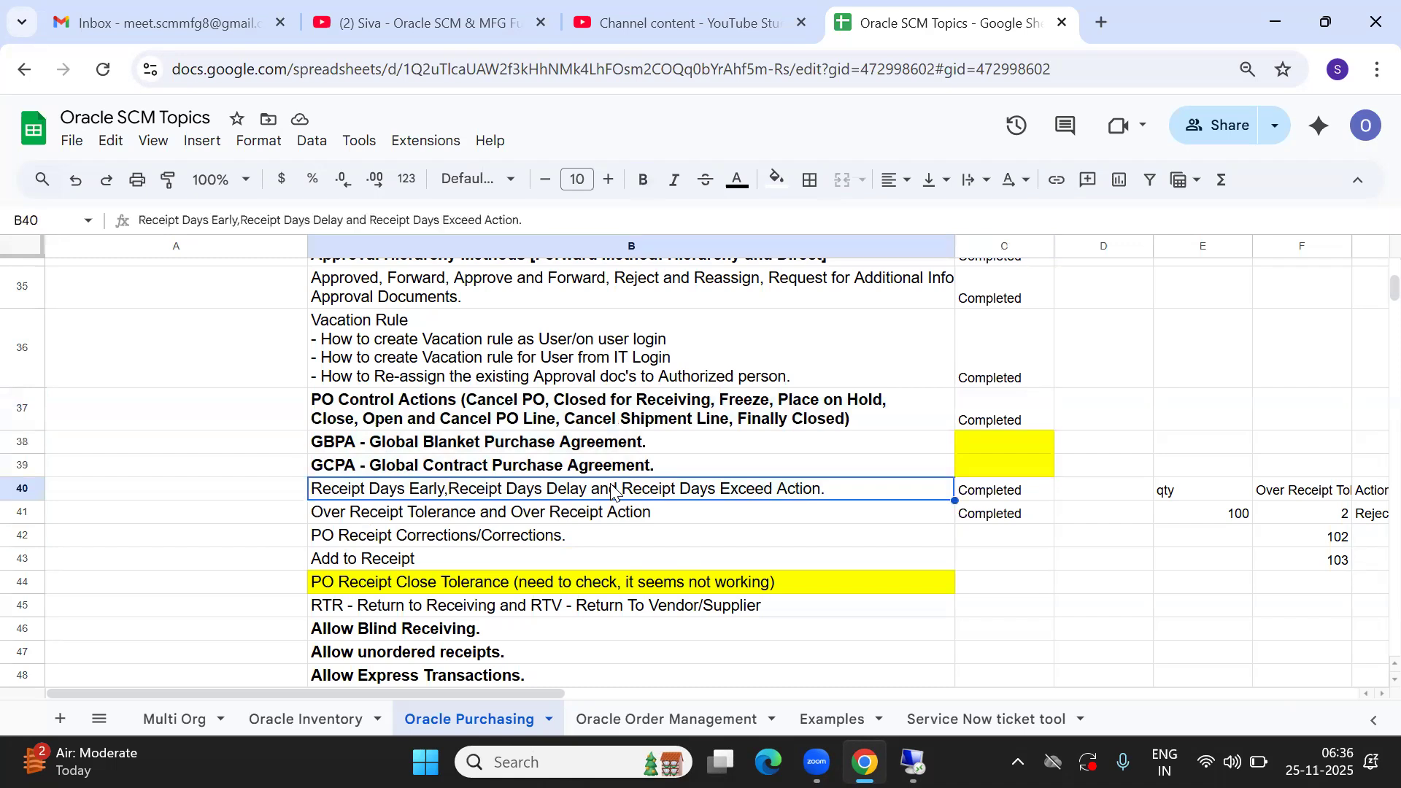
{"action": "key", "text": "Left"}
{"action": "key", "text": "Down"}
{"action": "key", "text": "Right"}
{"action": "key", "text": "Right"}
{"action": "key", "text": "Left"}
{"action": "key", "text": "Left"}
{"action": "key", "text": "Right"}
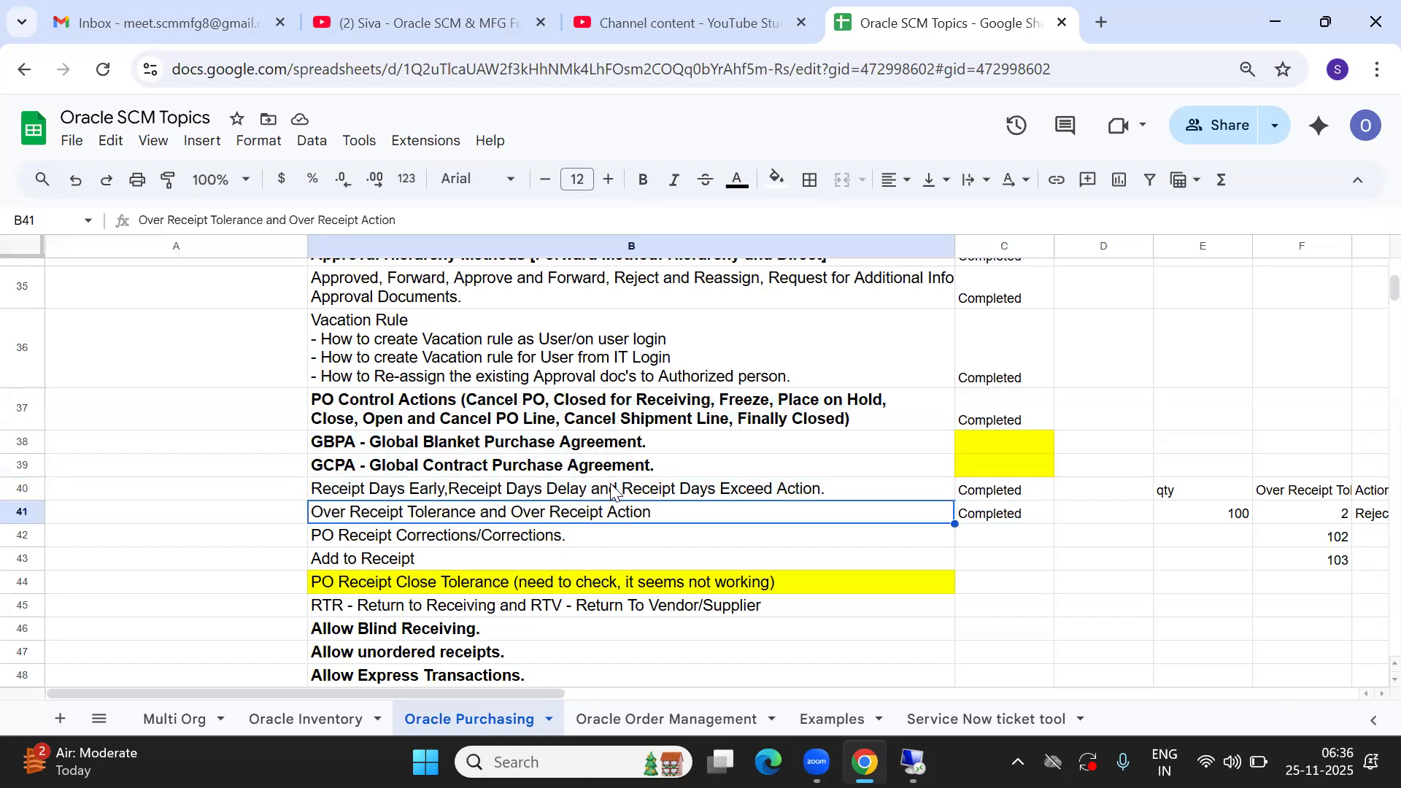
{"action": "key", "text": "Down"}
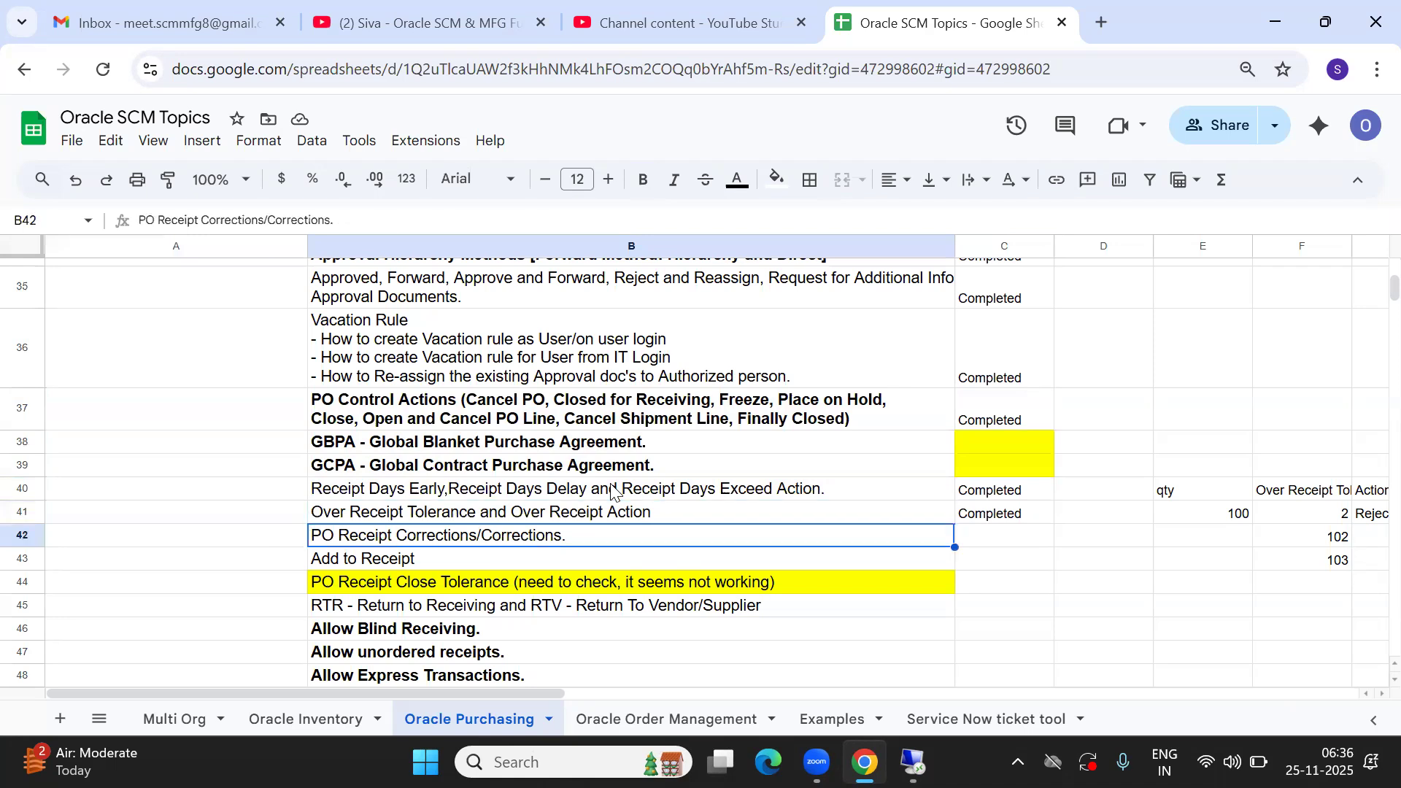
{"action": "key", "text": "Right"}
{"action": "key", "text": "Left"}
{"action": "key", "text": "Right"}
{"action": "key", "text": "Left"}
{"action": "key", "text": "Left"}
{"action": "key", "text": "Right"}
{"action": "key", "text": "Left"}
{"action": "key", "text": "Right"}
{"action": "key", "text": "Right"}
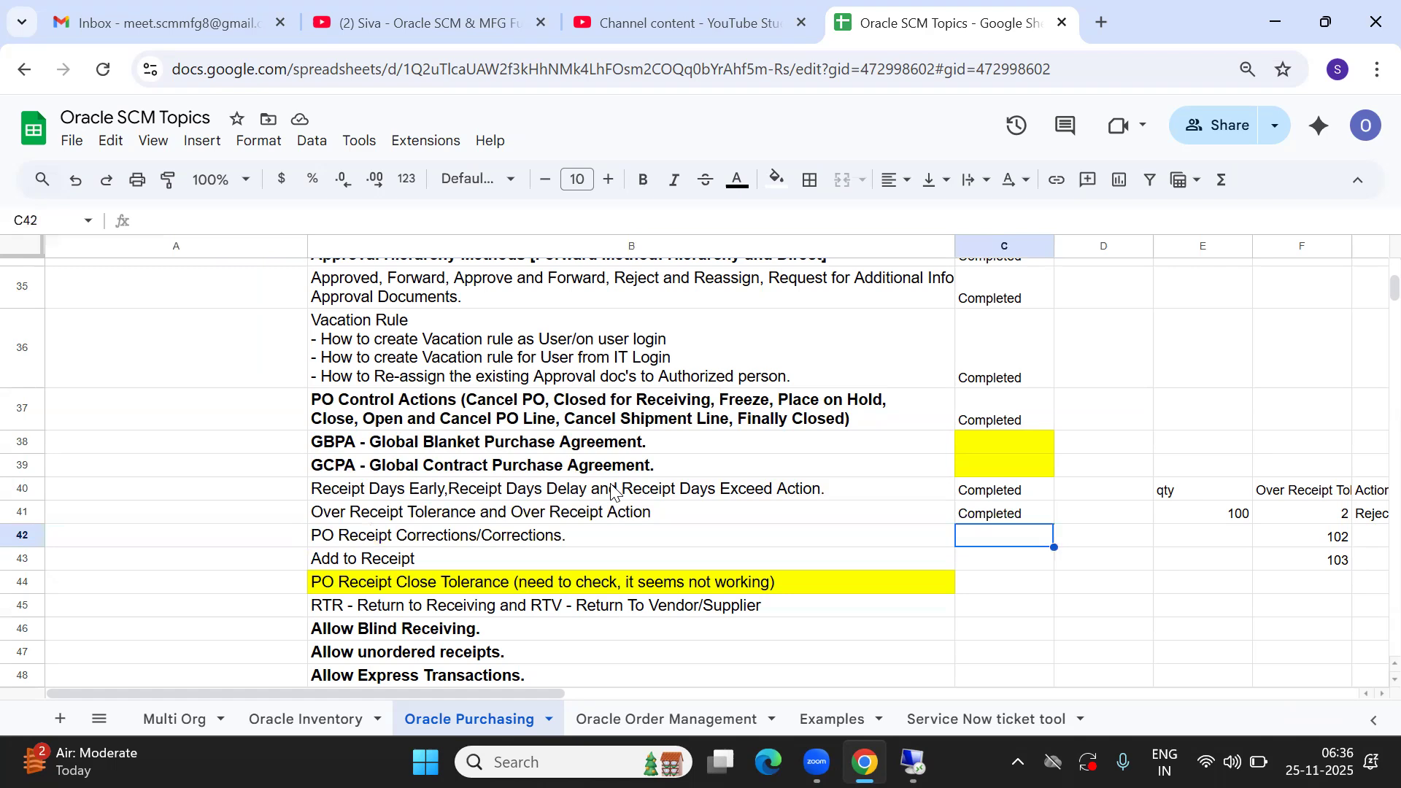
Step: Examine the wording of the PO Receipt Corrections/Corrections topic, highlighting "Corrections" and "PO Receipt" within the cell
{"action": "double_click", "coordinate": [424, 534]}
{"action": "double_click", "coordinate": [423, 535]}
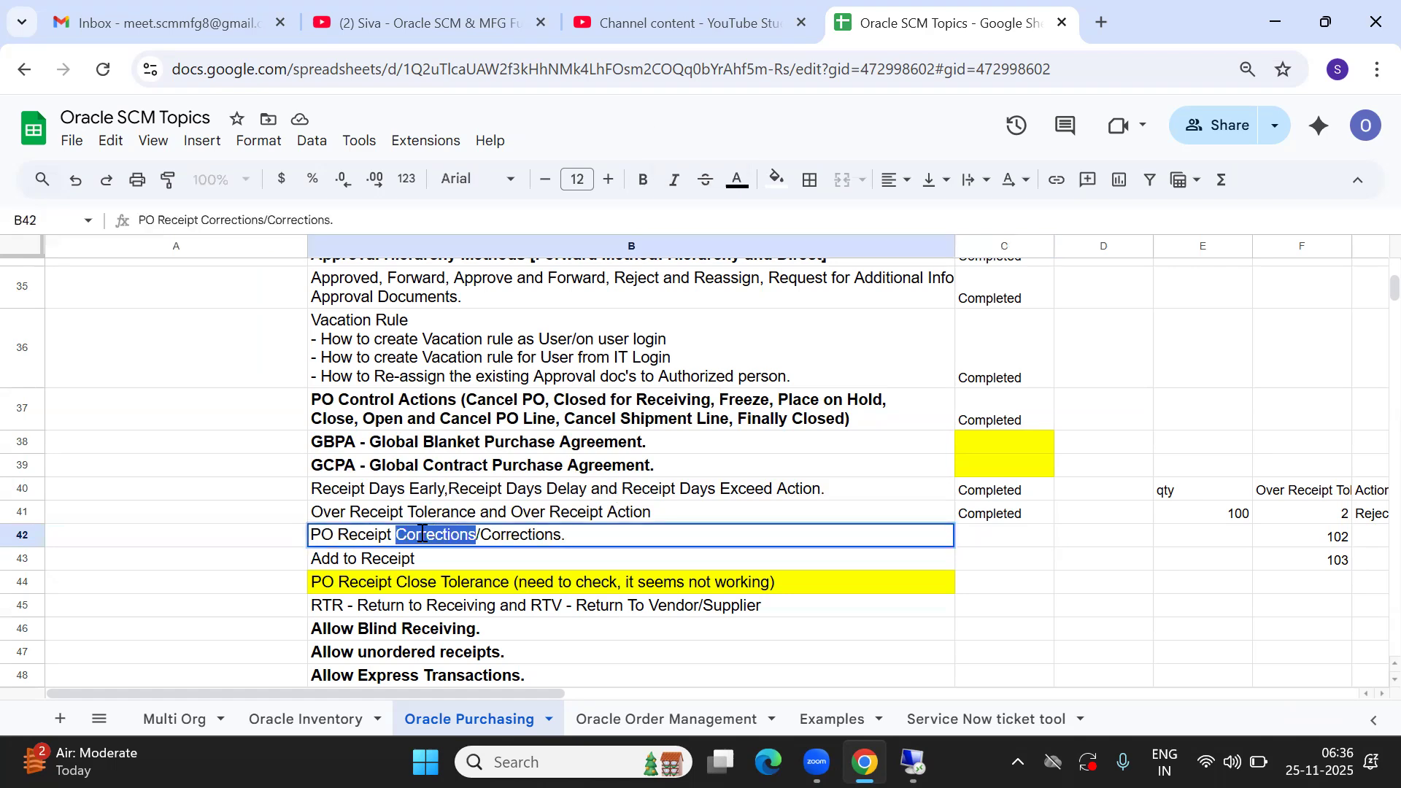
{"action": "left_click", "coordinate": [541, 558]}
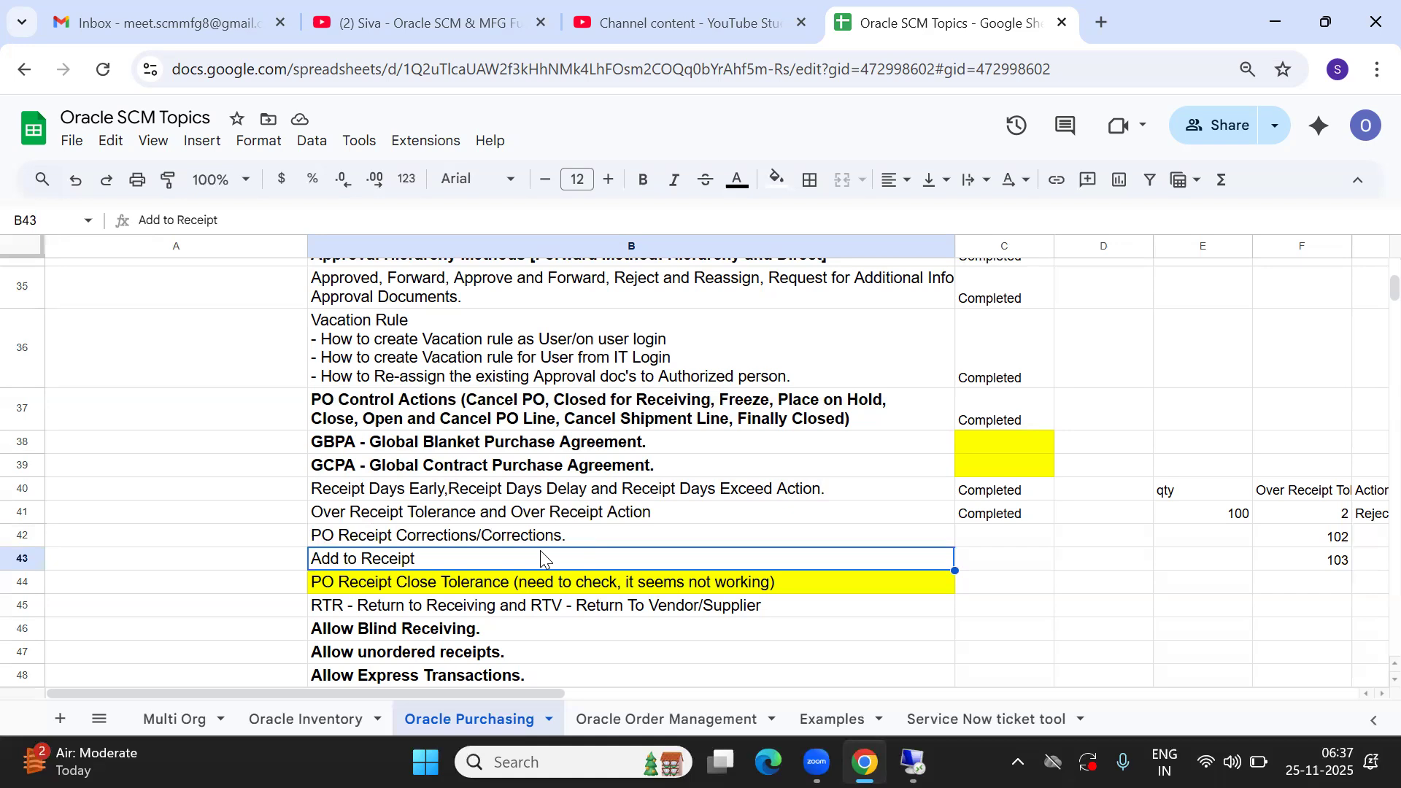
{"action": "key", "text": "Up"}
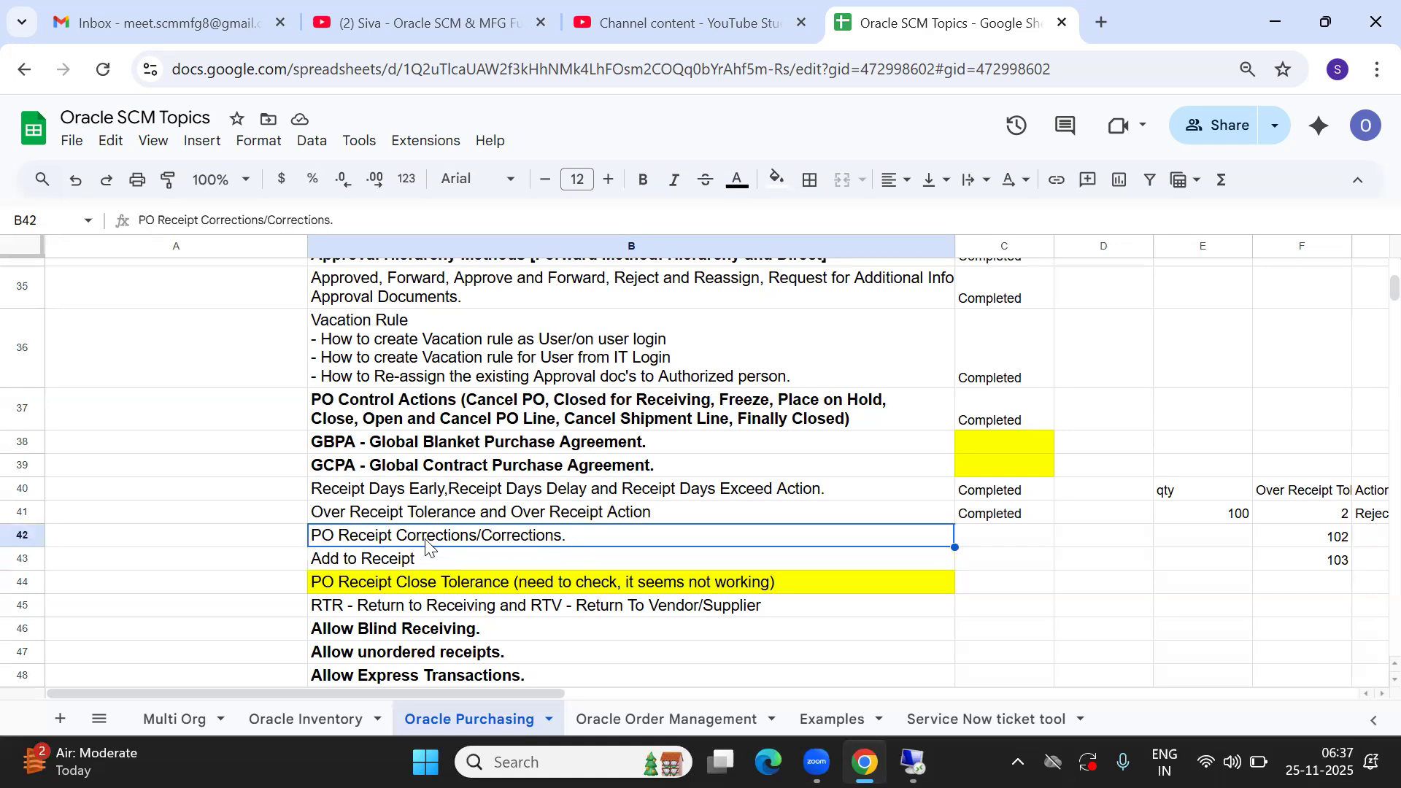
{"action": "double_click", "coordinate": [384, 538]}
{"action": "left_click_drag", "start_coordinate": [313, 536], "coordinate": [392, 535]}
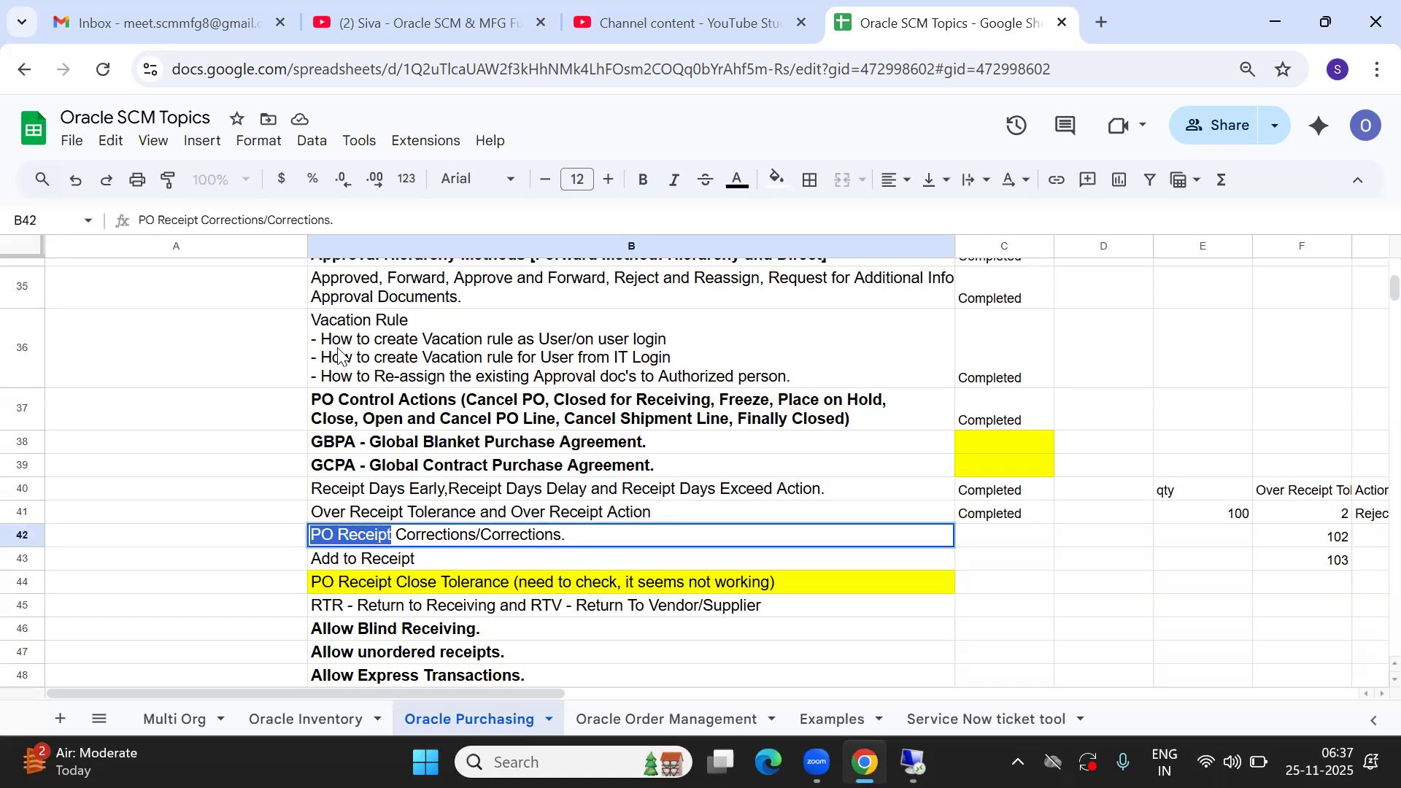
{"action": "left_click", "coordinate": [392, 534]}
{"action": "left_click_drag", "start_coordinate": [392, 535], "coordinate": [289, 540]}
{"action": "left_click", "coordinate": [366, 537]}
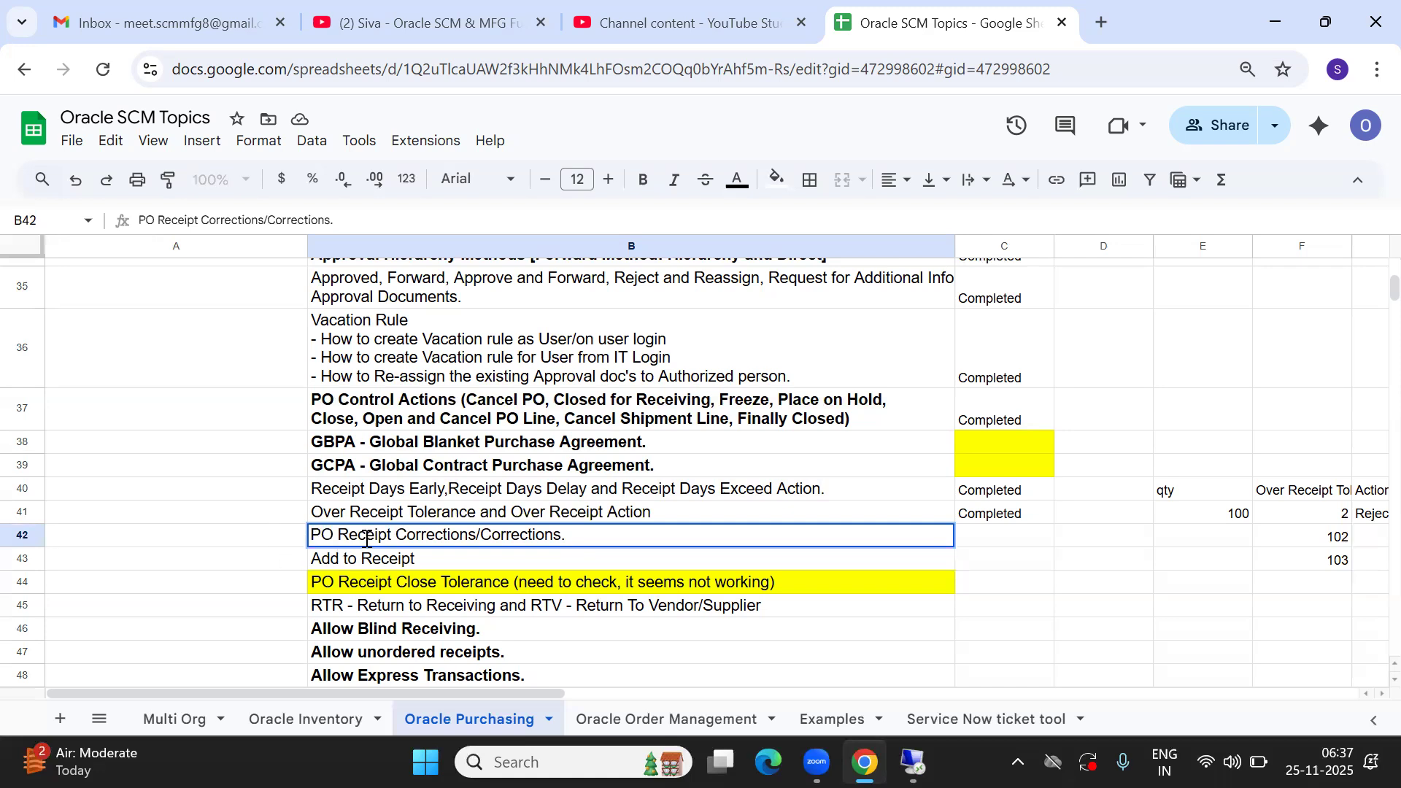
{"action": "left_click_drag", "start_coordinate": [314, 534], "coordinate": [394, 532]}
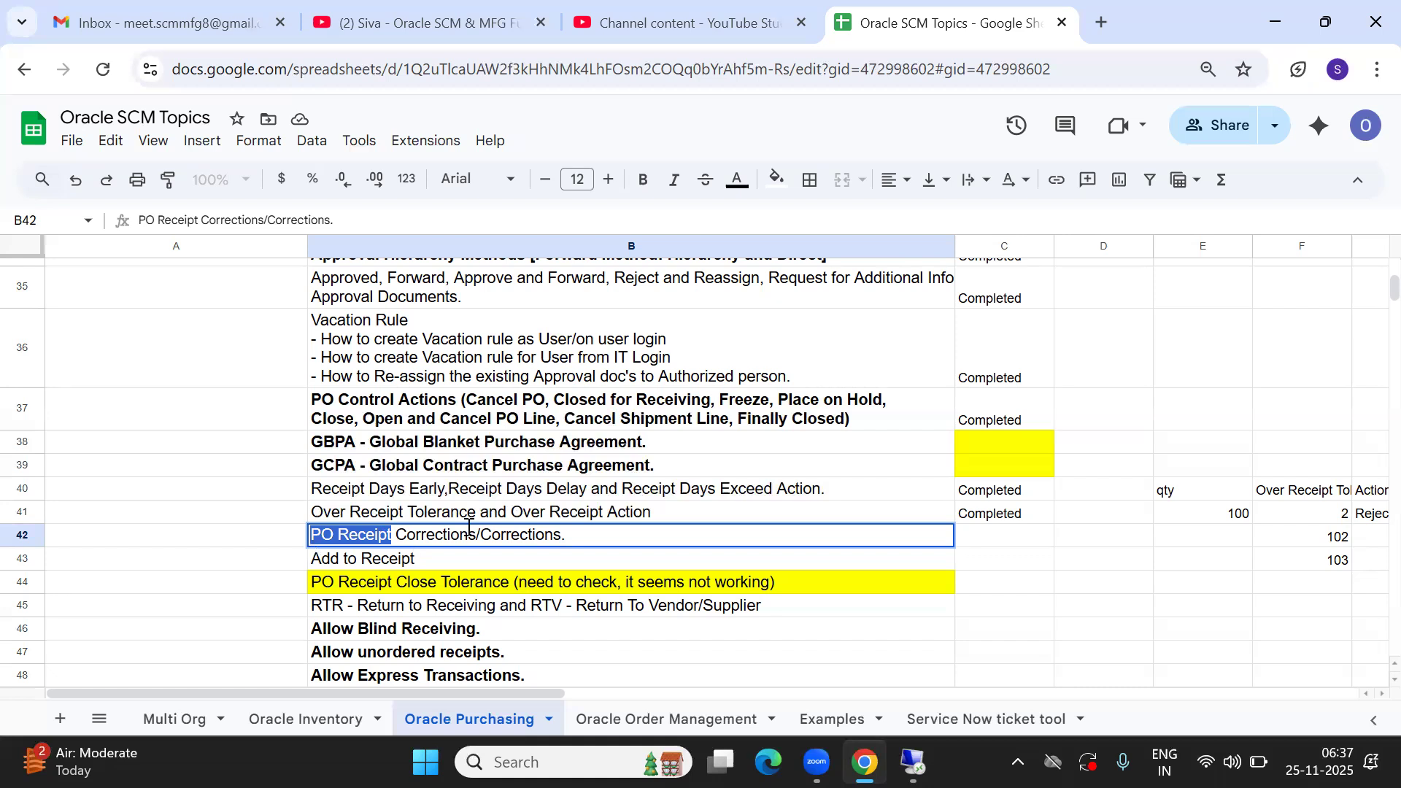
{"action": "left_click", "coordinate": [422, 533]}
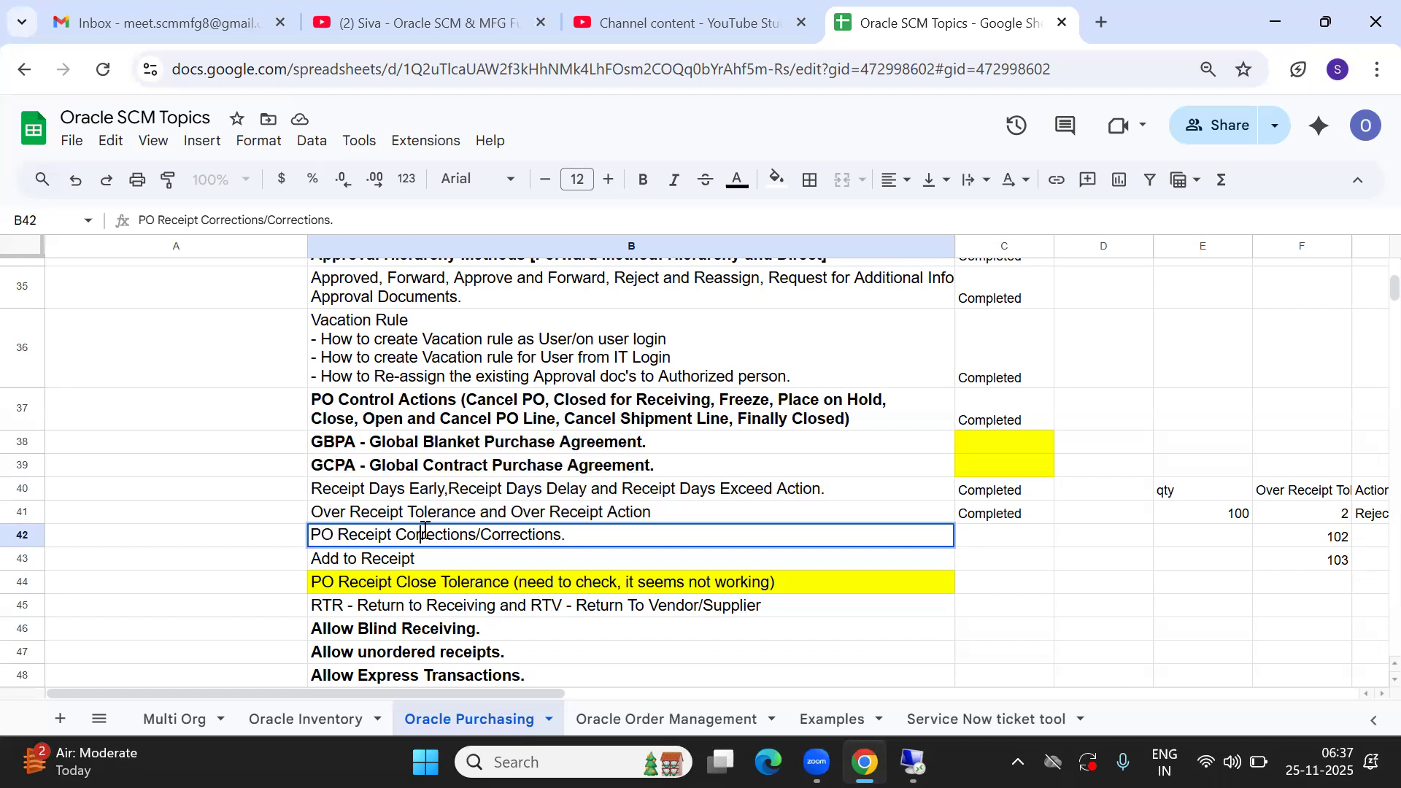
Step: Start a quantity example beside the PO Receipt Corrections topic by entering PO Qty in H42 and 100 in I42
{"action": "key", "text": "Tab"}
{"action": "key", "text": "Tab"}
{"action": "key", "text": "Tab"}
{"action": "key", "text": "Tab"}
{"action": "key", "text": "Tab"}
{"action": "key", "text": "Tab"}
{"action": "key", "text": "Tab"}
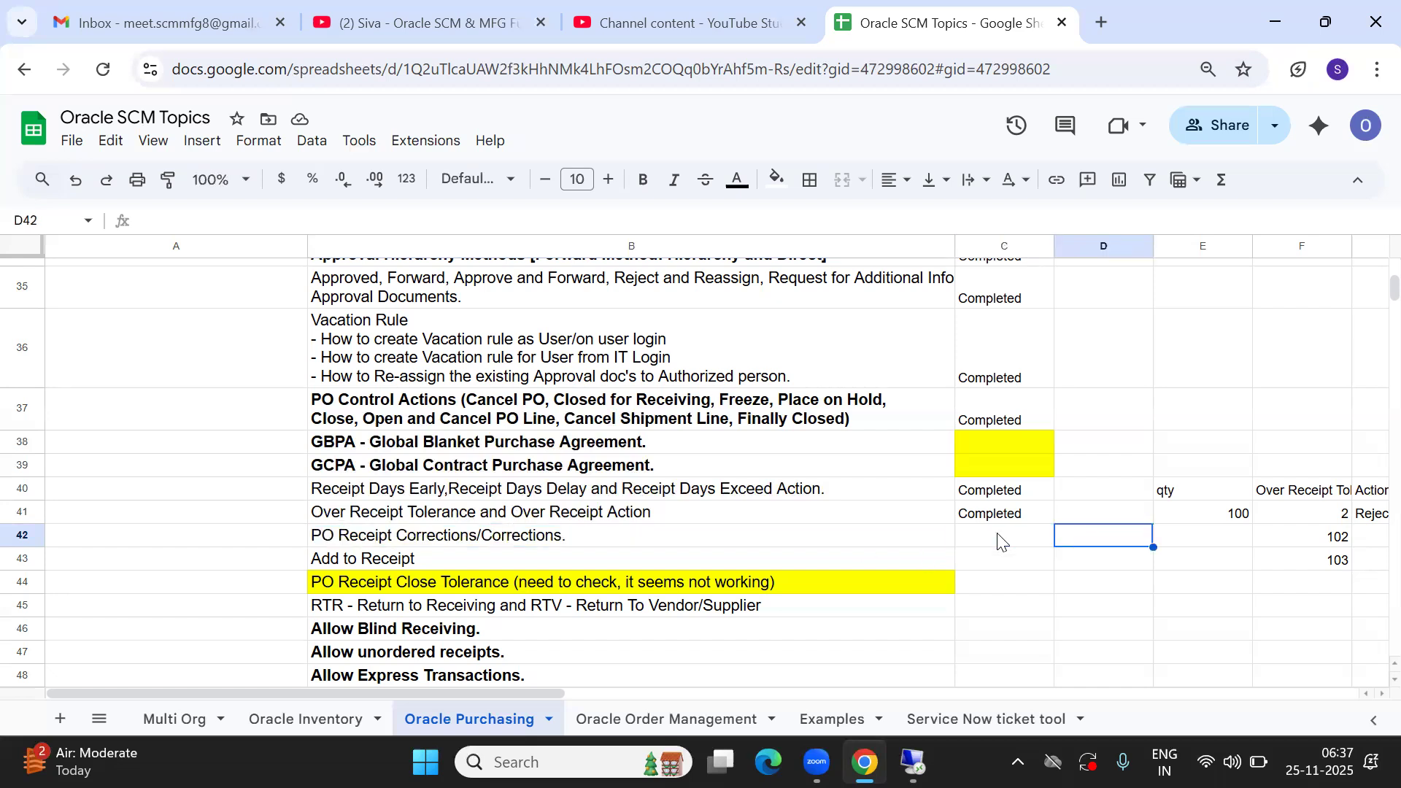
{"action": "key", "text": "shift+Tab"}
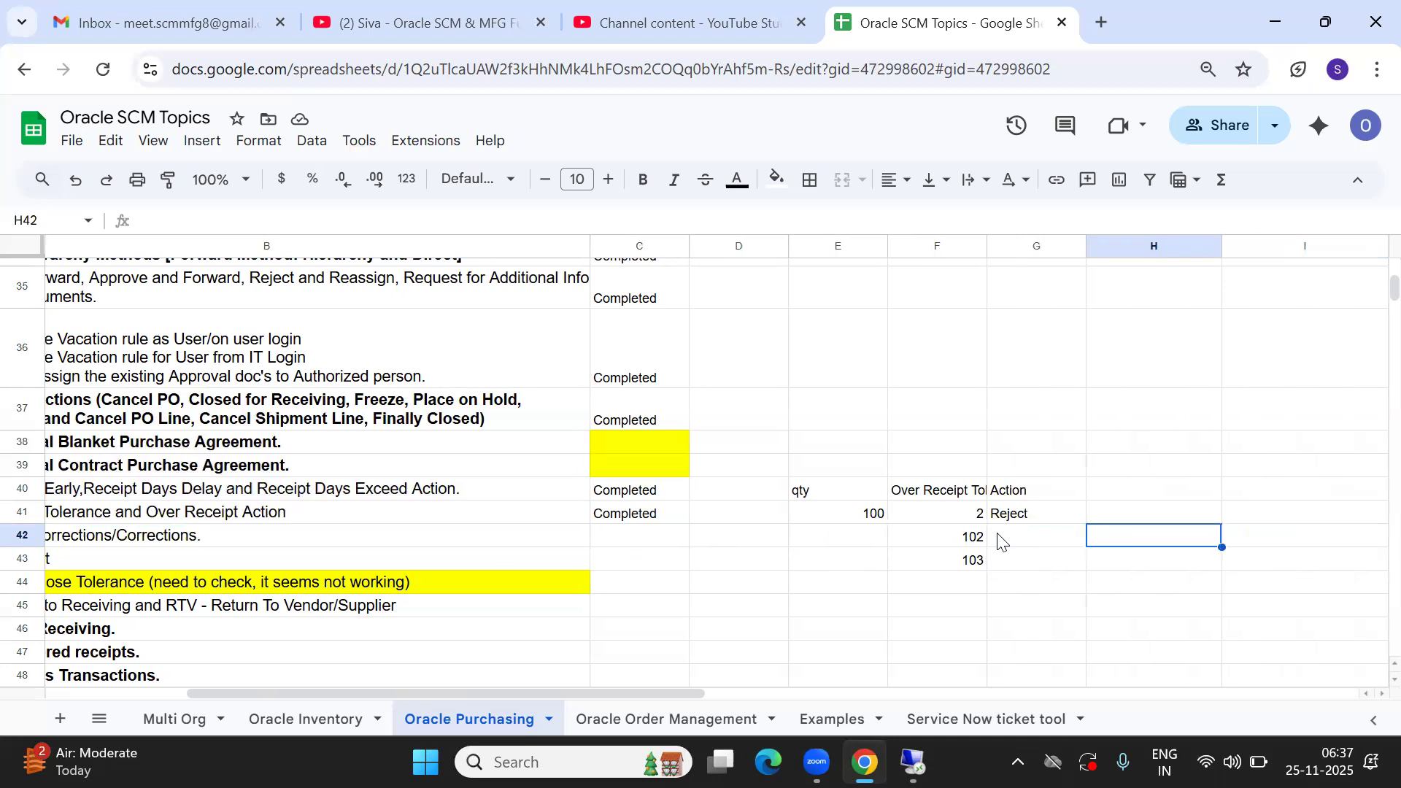
{"action": "type", "text": "P"}
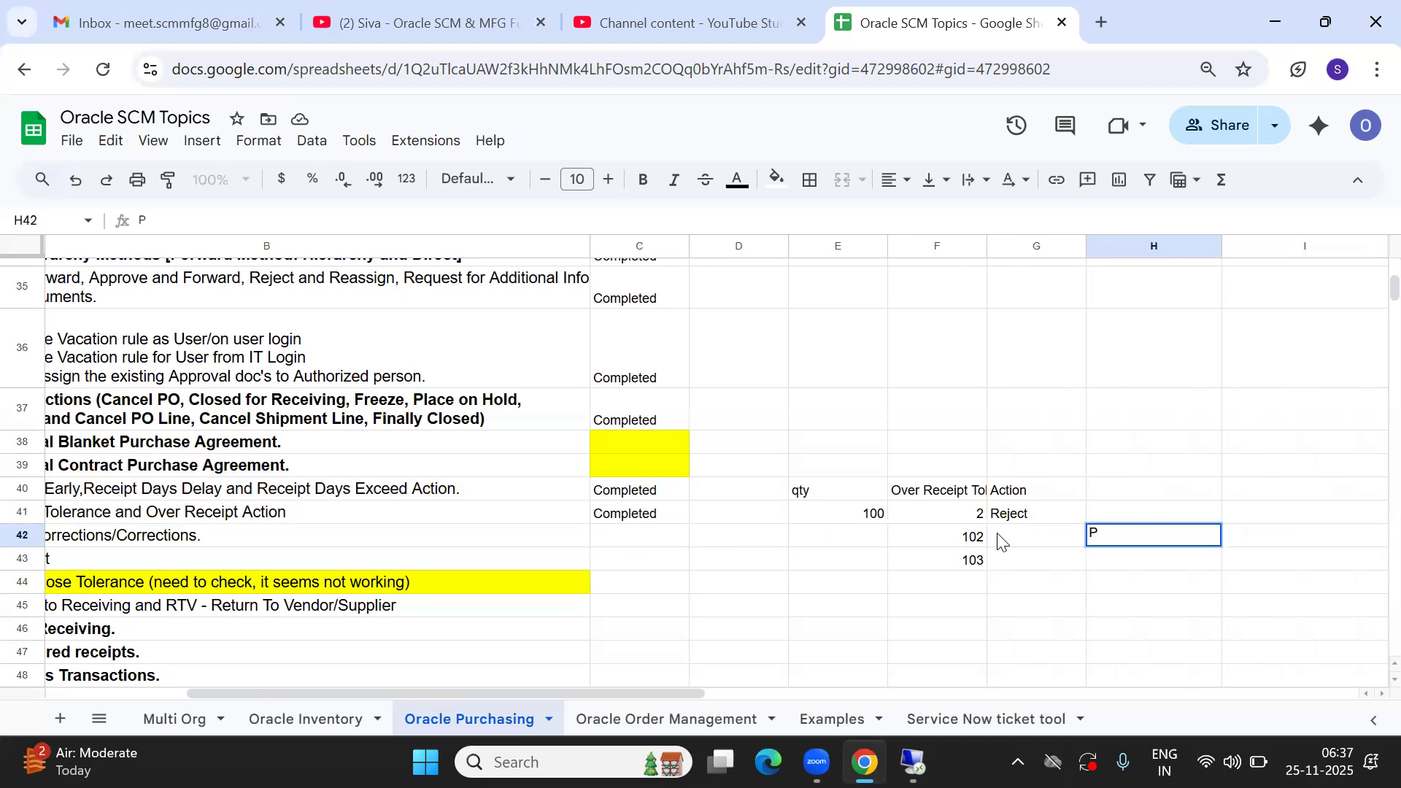
{"action": "type", "text": "O Qty"}
{"action": "key", "text": "Tab"}
{"action": "type", "text": "100"}
{"action": "key", "text": "Return"}
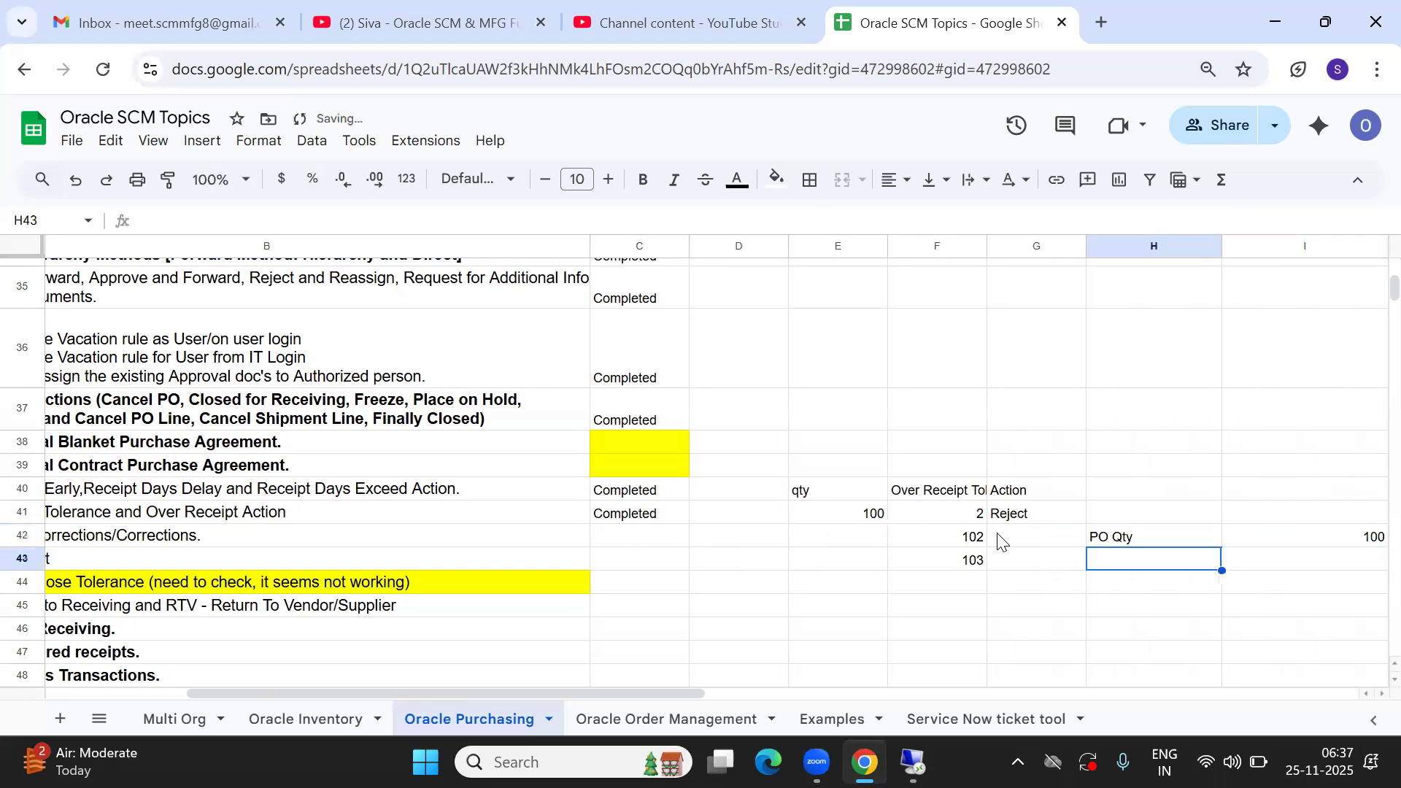
Step: Add a Supplier Shipped row in H43 with the quantity 50 in I43
{"action": "type", "text": "S"}
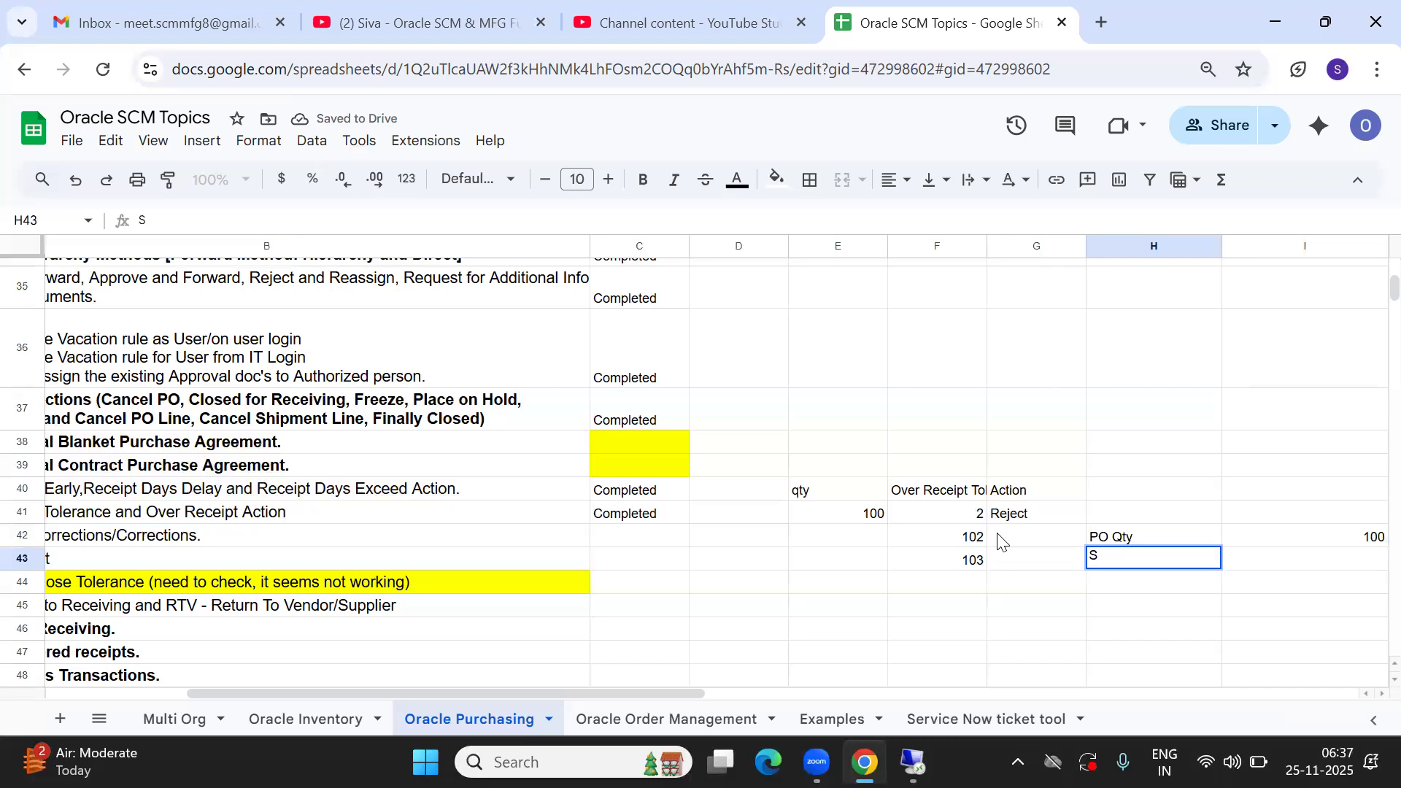
{"action": "type", "text": "upplier Shipped"}
{"action": "key", "text": "Tab"}
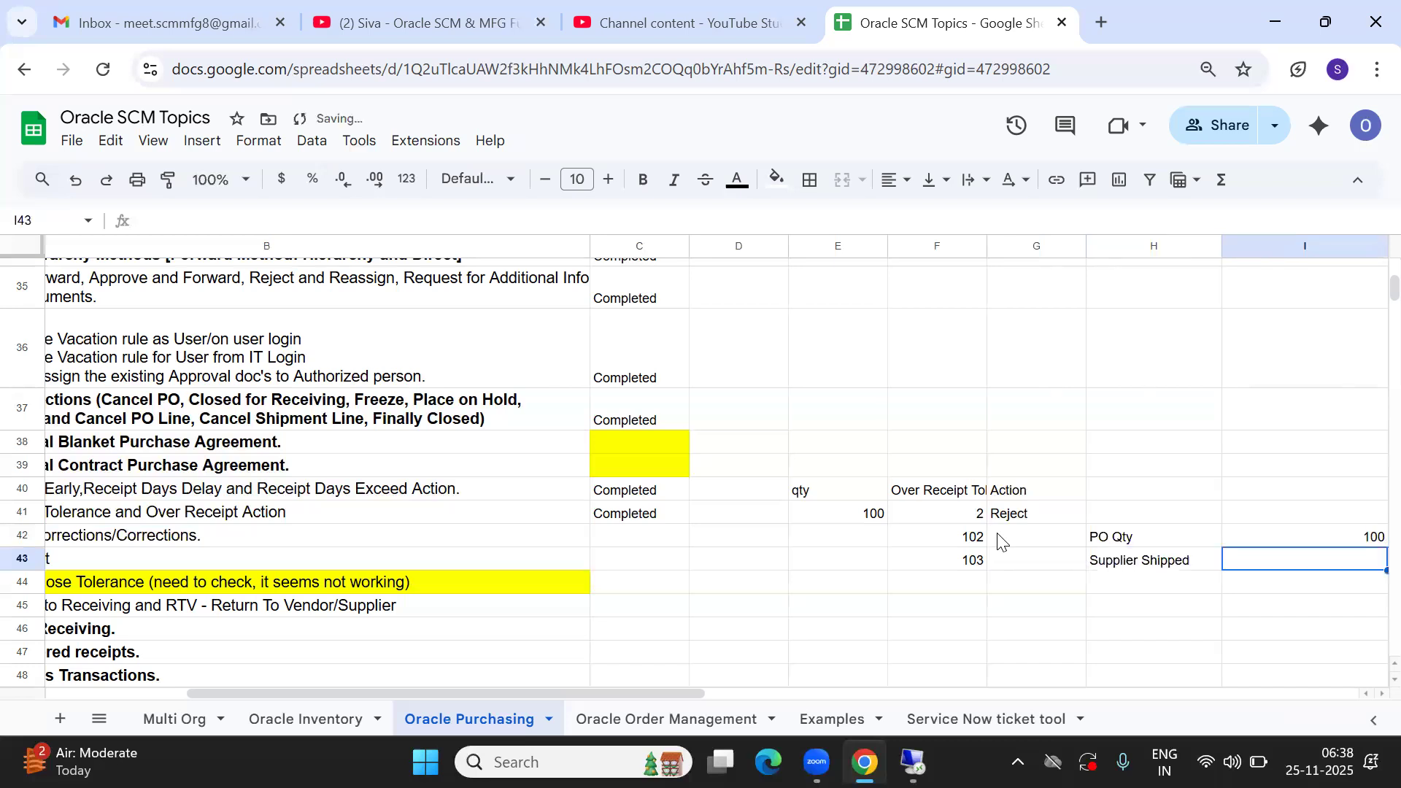
{"action": "type", "text": "50"}
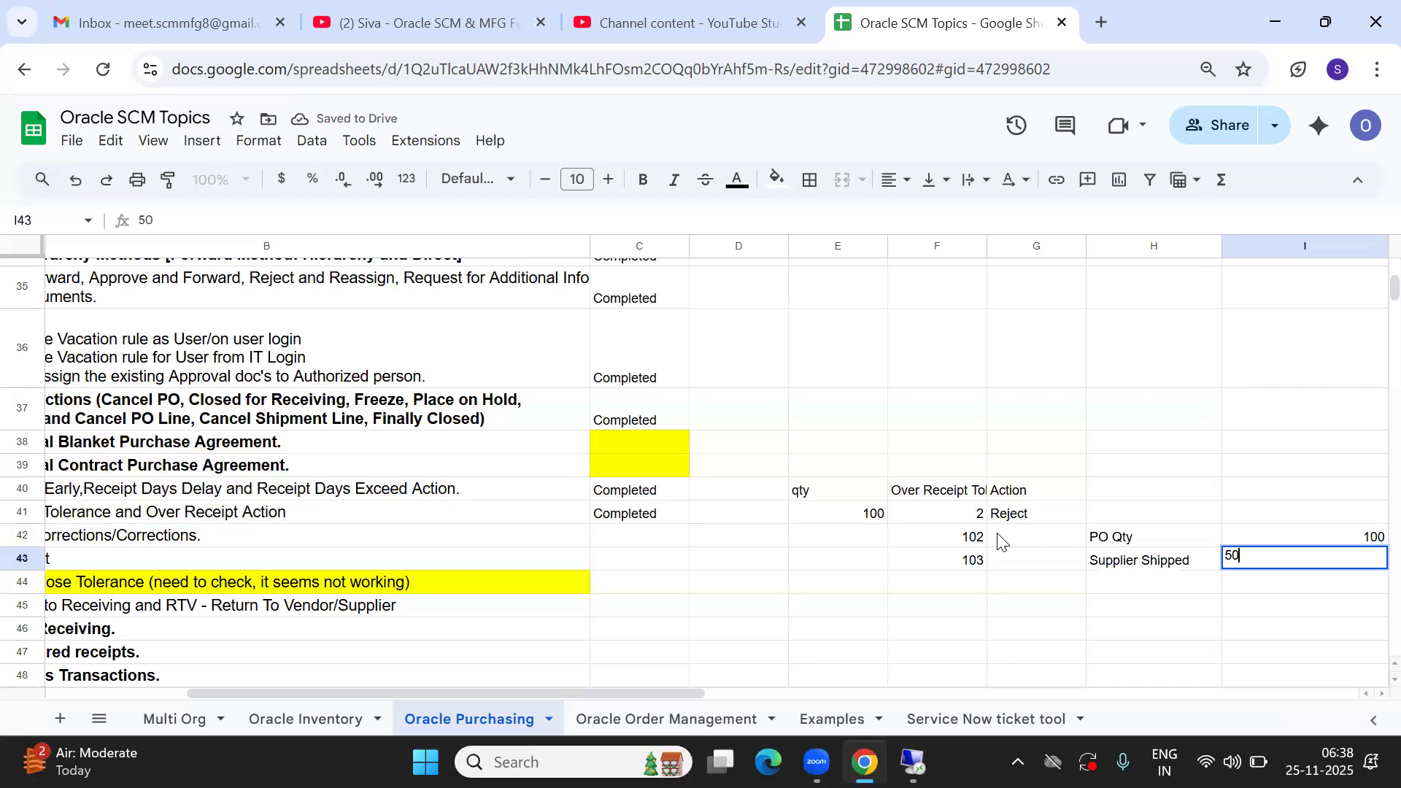
{"action": "key", "text": "Return"}
Step: Add a Receiver Received row in H44 with the quantity 55 in I44
{"action": "key", "text": "Left"}
{"action": "type", "text": "Re"}
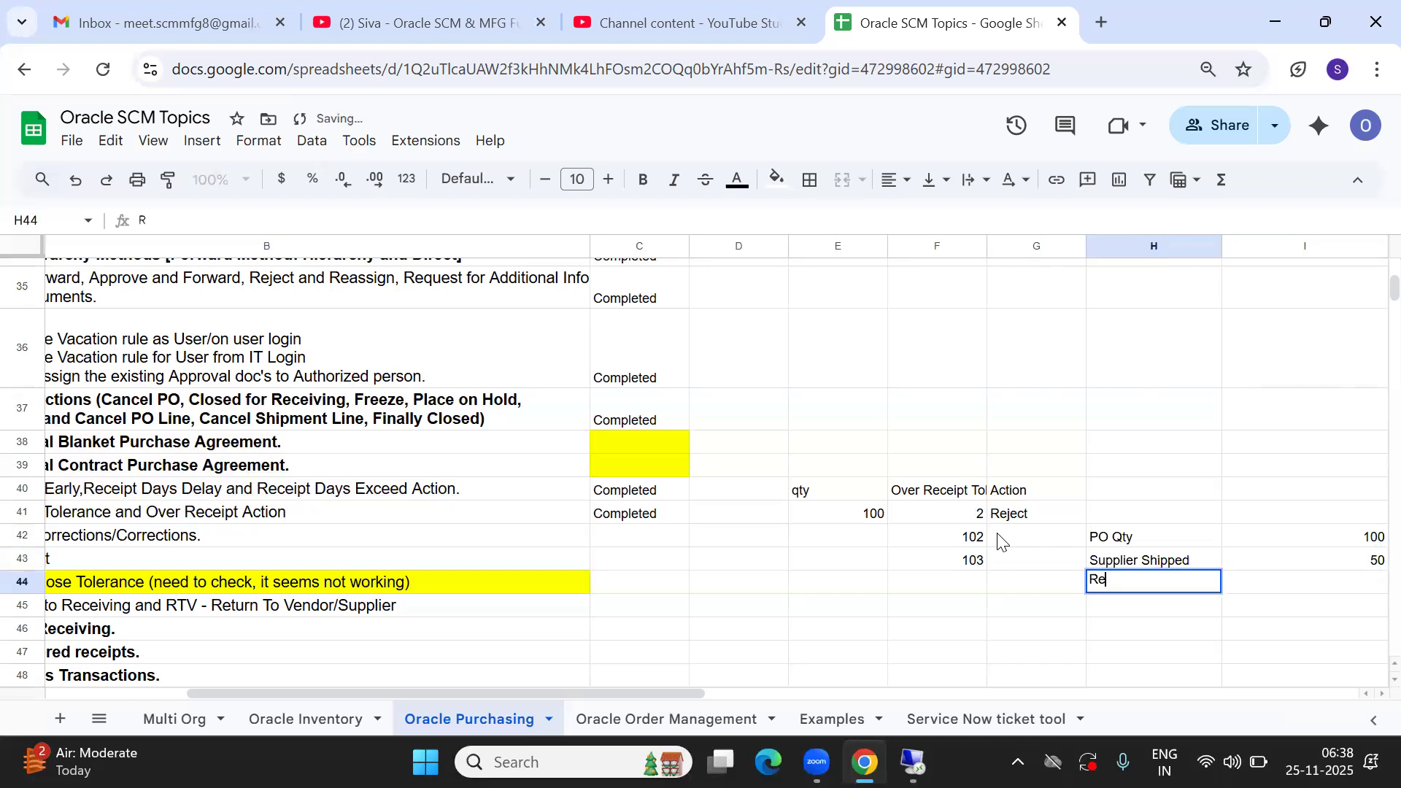
{"action": "type", "text": "ceiver "}
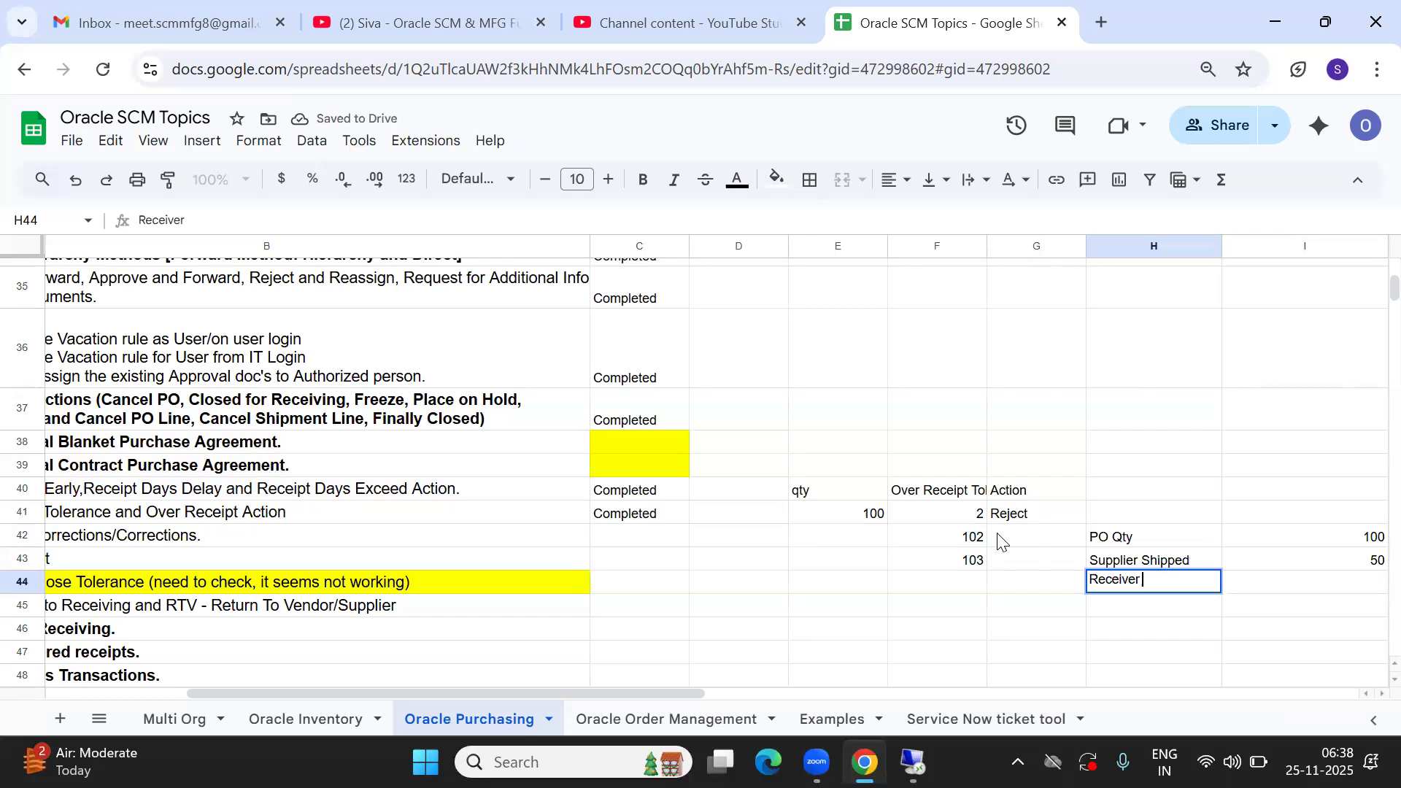
{"action": "type", "text": "Received"}
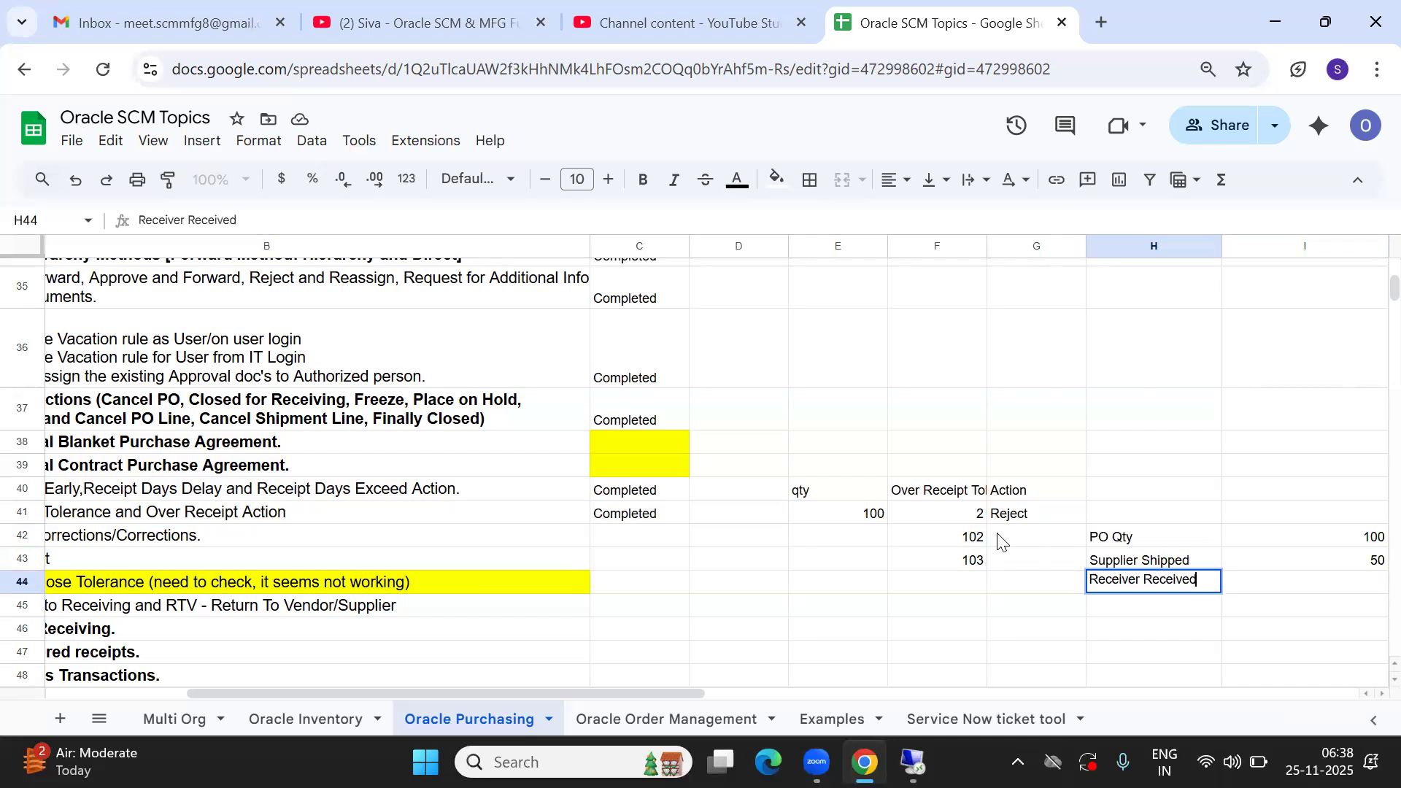
{"action": "key", "text": "Tab"}
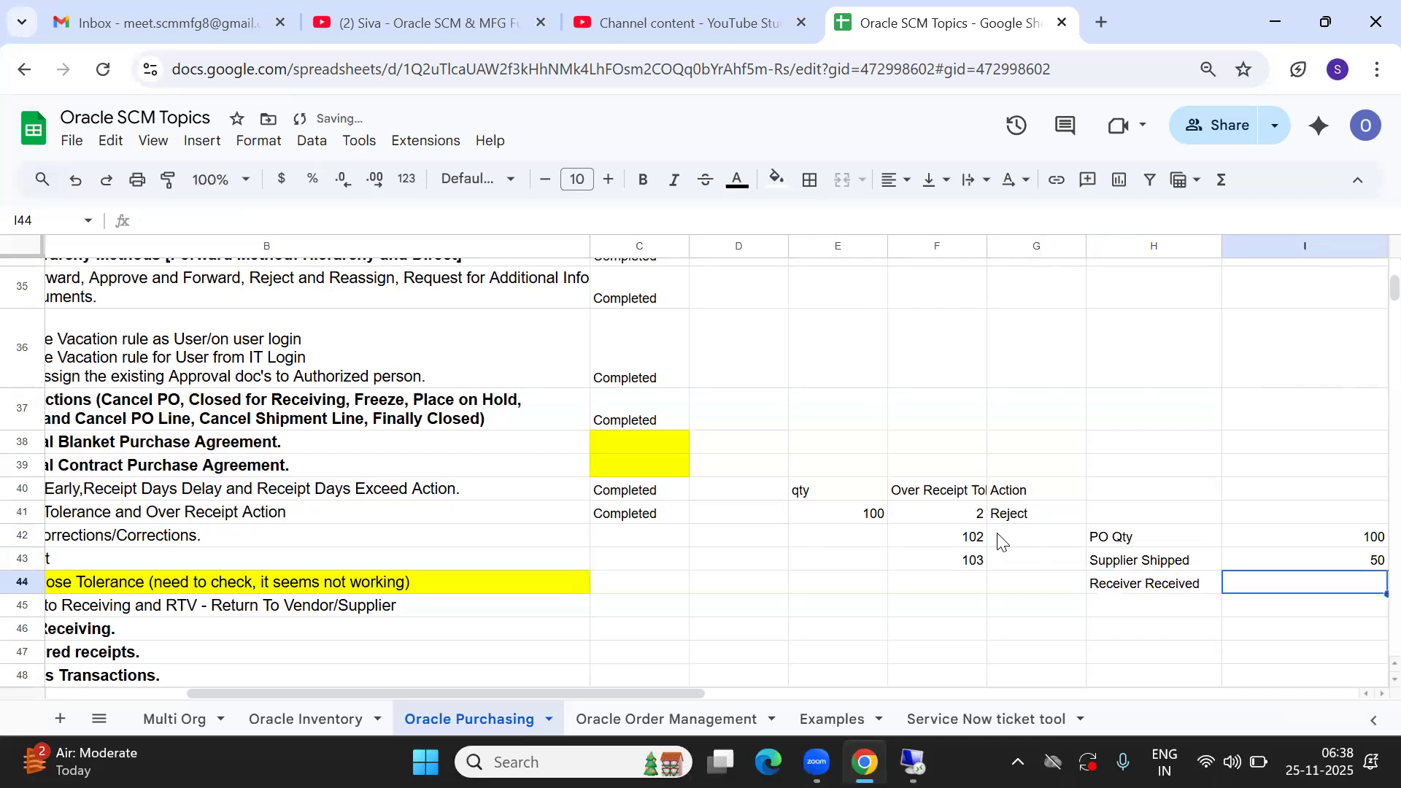
{"action": "type", "text": "55"}
{"action": "key", "text": "Tab"}
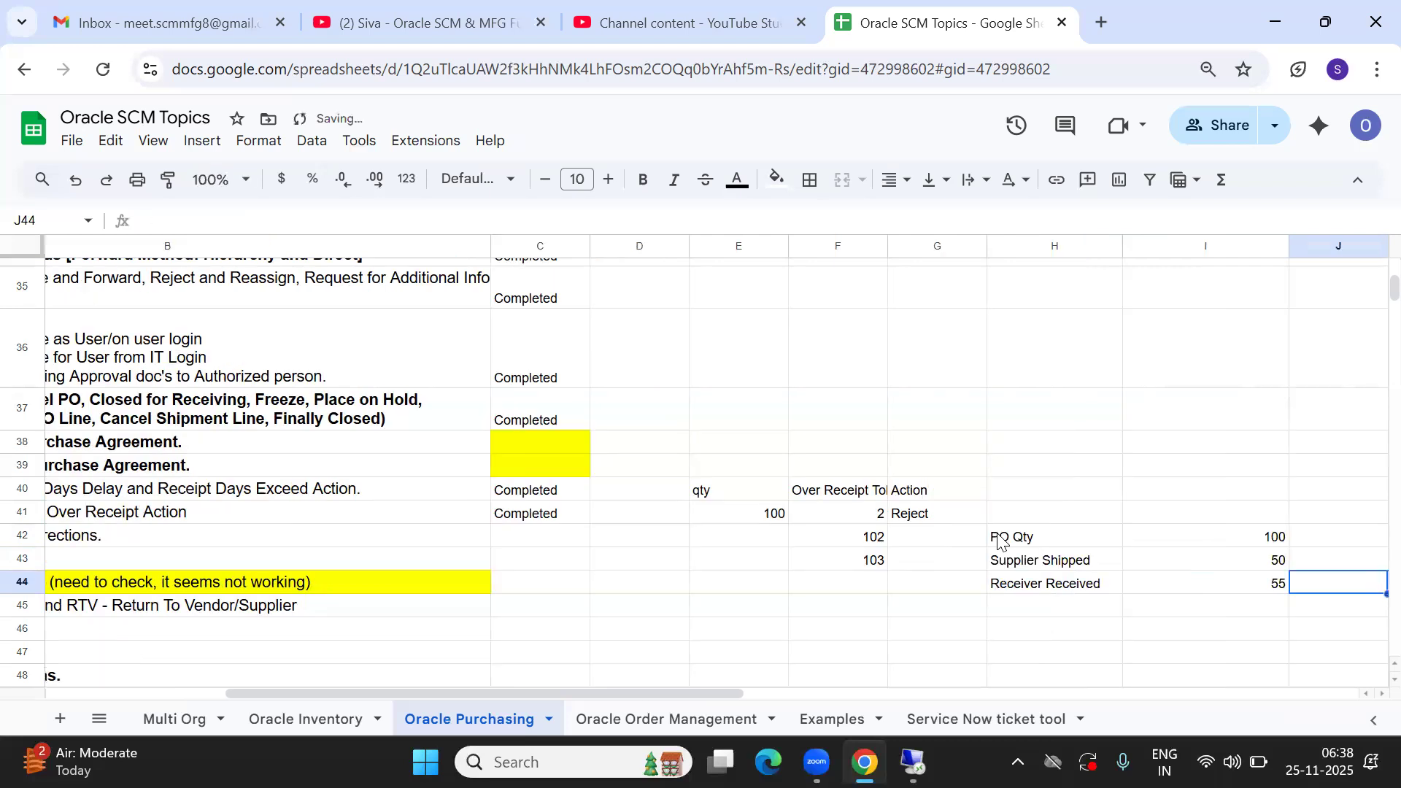
Step: Compare the Supplier Shipped and Receiver Received rows of the quantity example
{"action": "key", "text": "Left"}
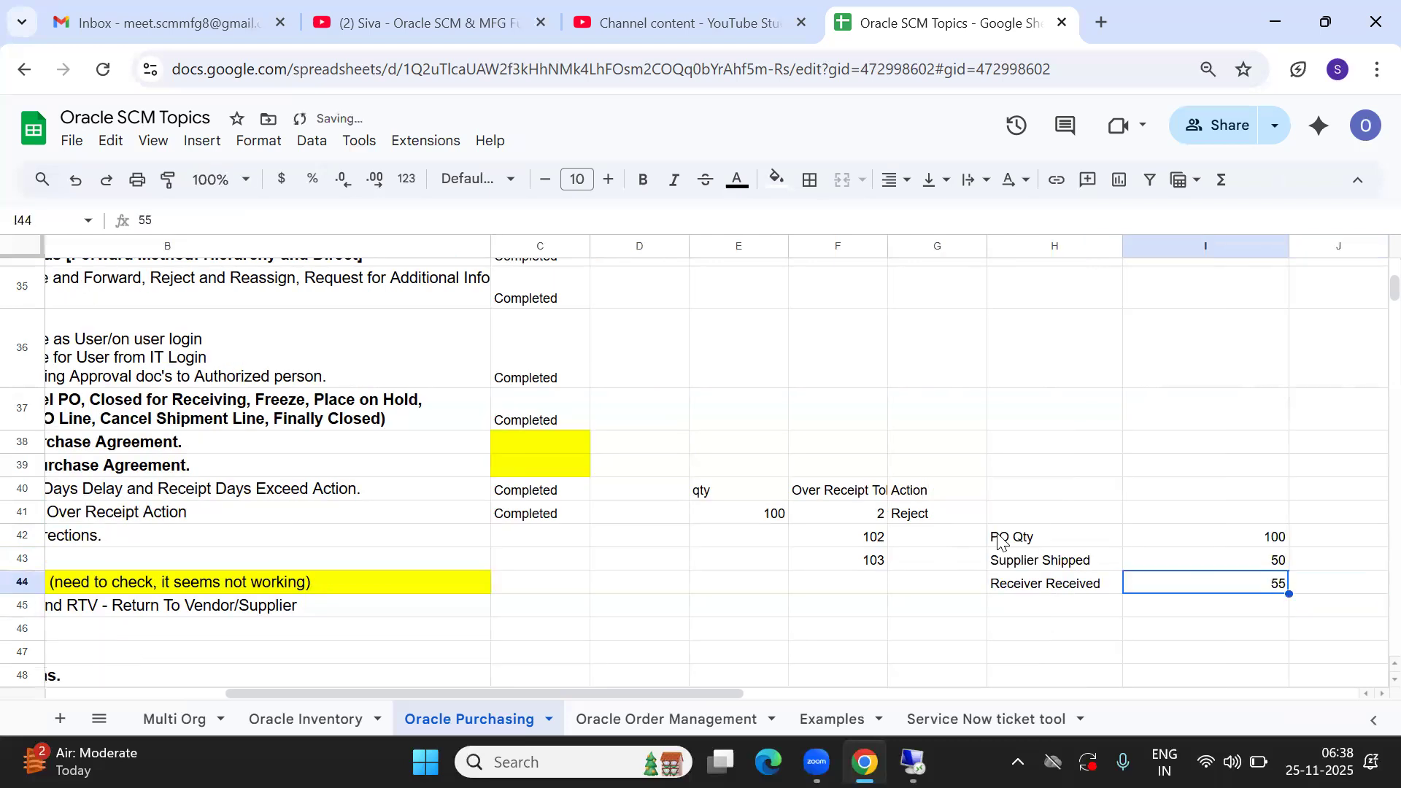
{"action": "key", "text": "Up"}
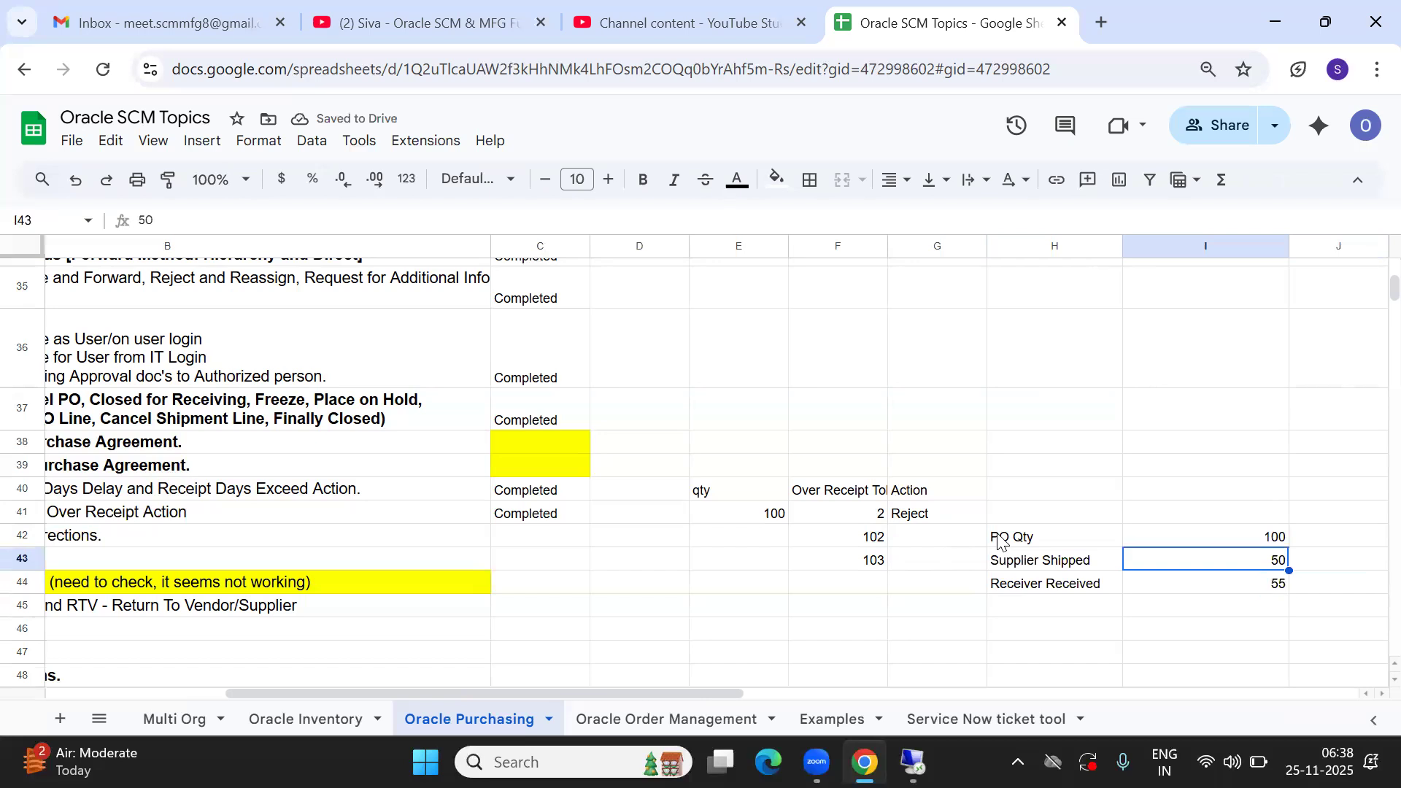
{"action": "key", "text": "Down"}
{"action": "key", "text": "Up"}
{"action": "key", "text": "Down"}
{"action": "key", "text": "Left"}
{"action": "key", "text": "Right"}
{"action": "key", "text": "Right"}
{"action": "key", "text": "Left"}
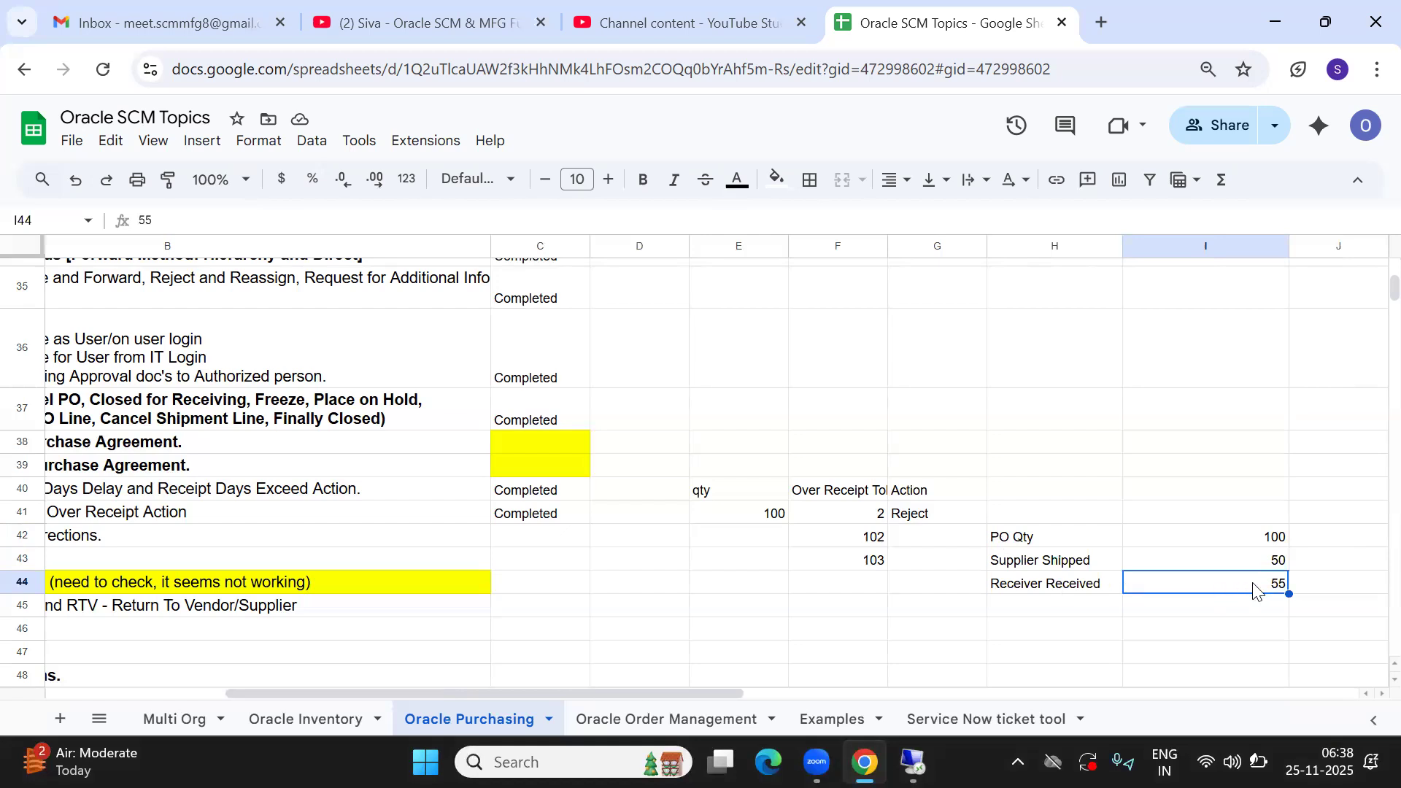
{"action": "left_click", "coordinate": [1048, 563]}
{"action": "key", "text": "Down"}
{"action": "key", "text": "Up"}
{"action": "key", "text": "Down"}
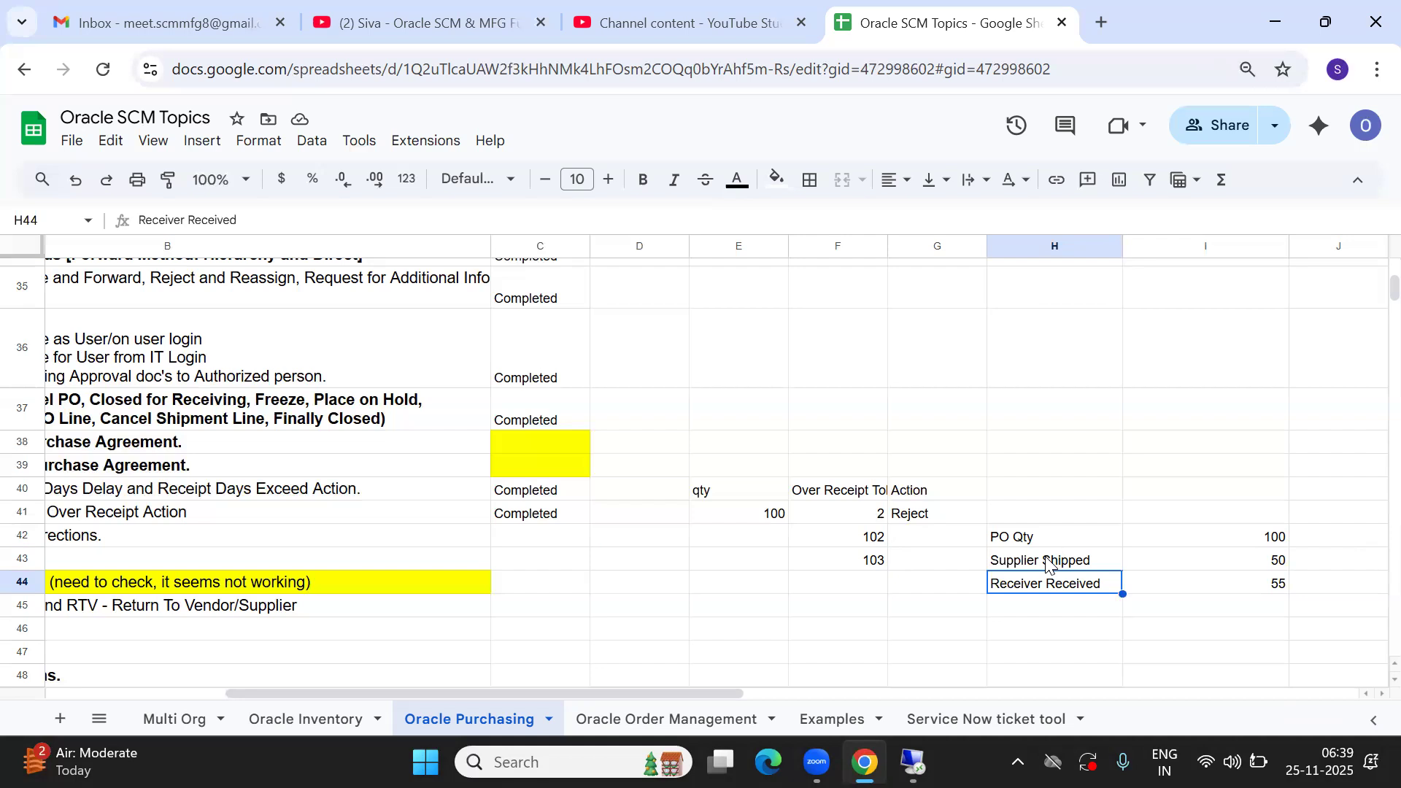
{"action": "key", "text": "Right"}
{"action": "key", "text": "Right"}
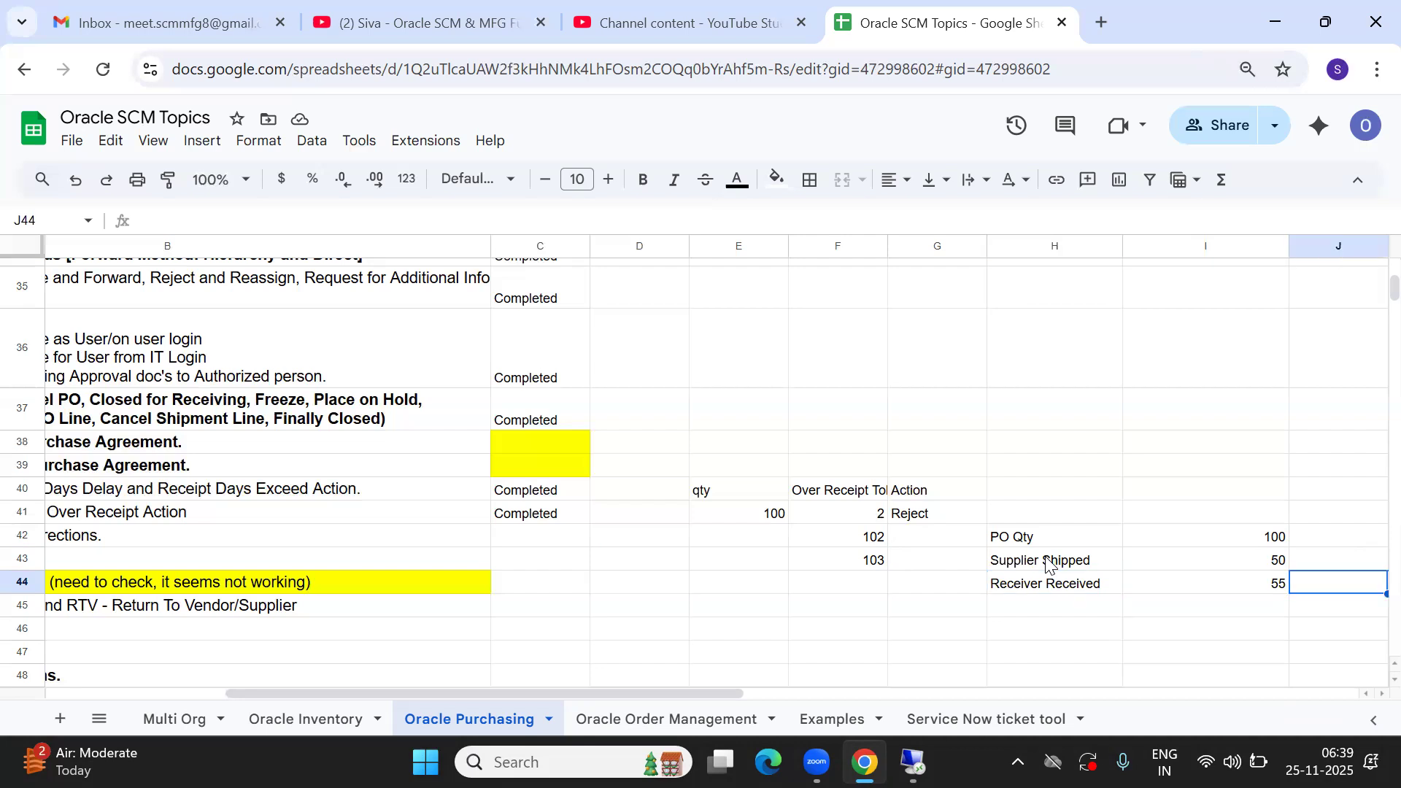
Step: Examine the PO Qty, Supplier Shipped and Receiver Received quantities of the example in H42:I44
{"action": "left_click_drag", "start_coordinate": [1017, 537], "coordinate": [1262, 584]}
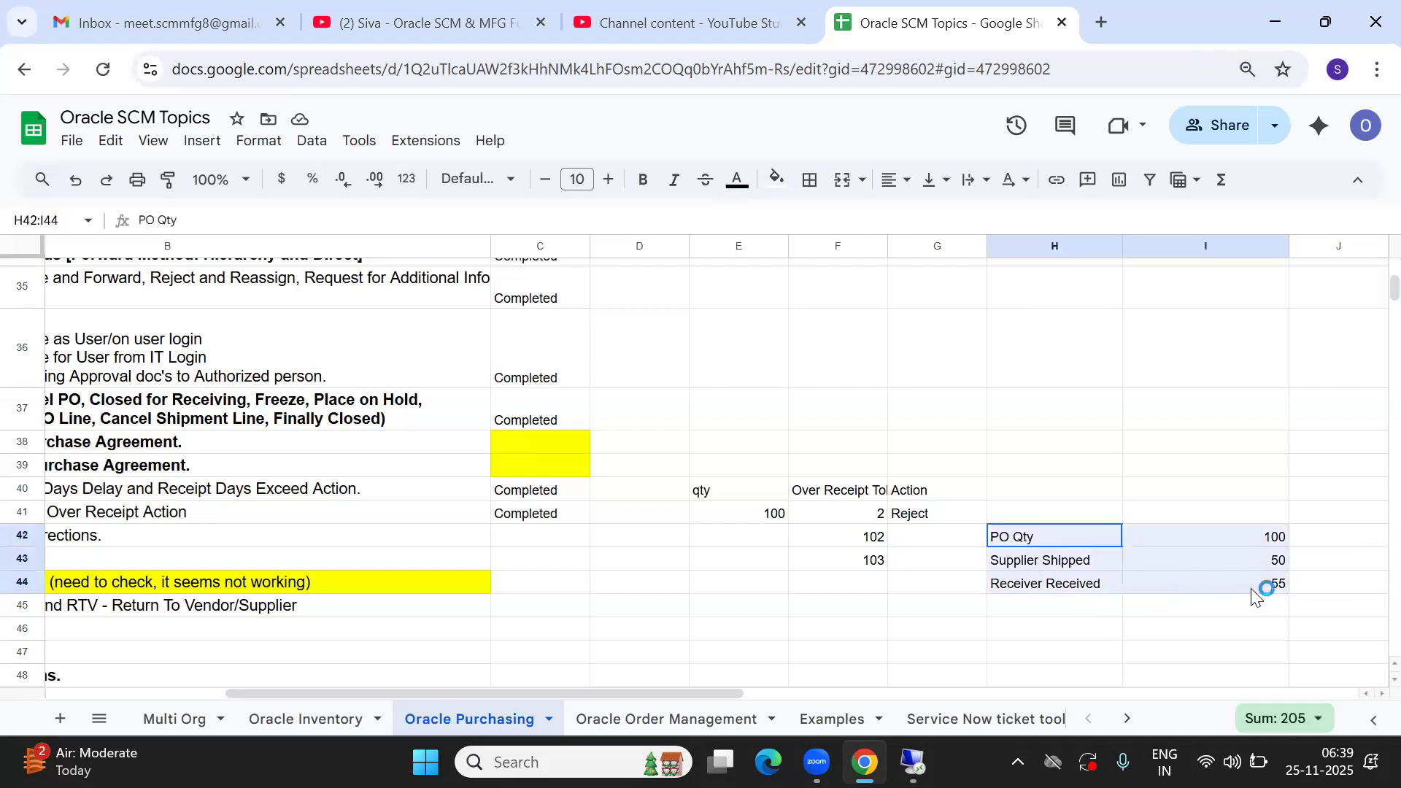
{"action": "left_click", "coordinate": [1049, 560]}
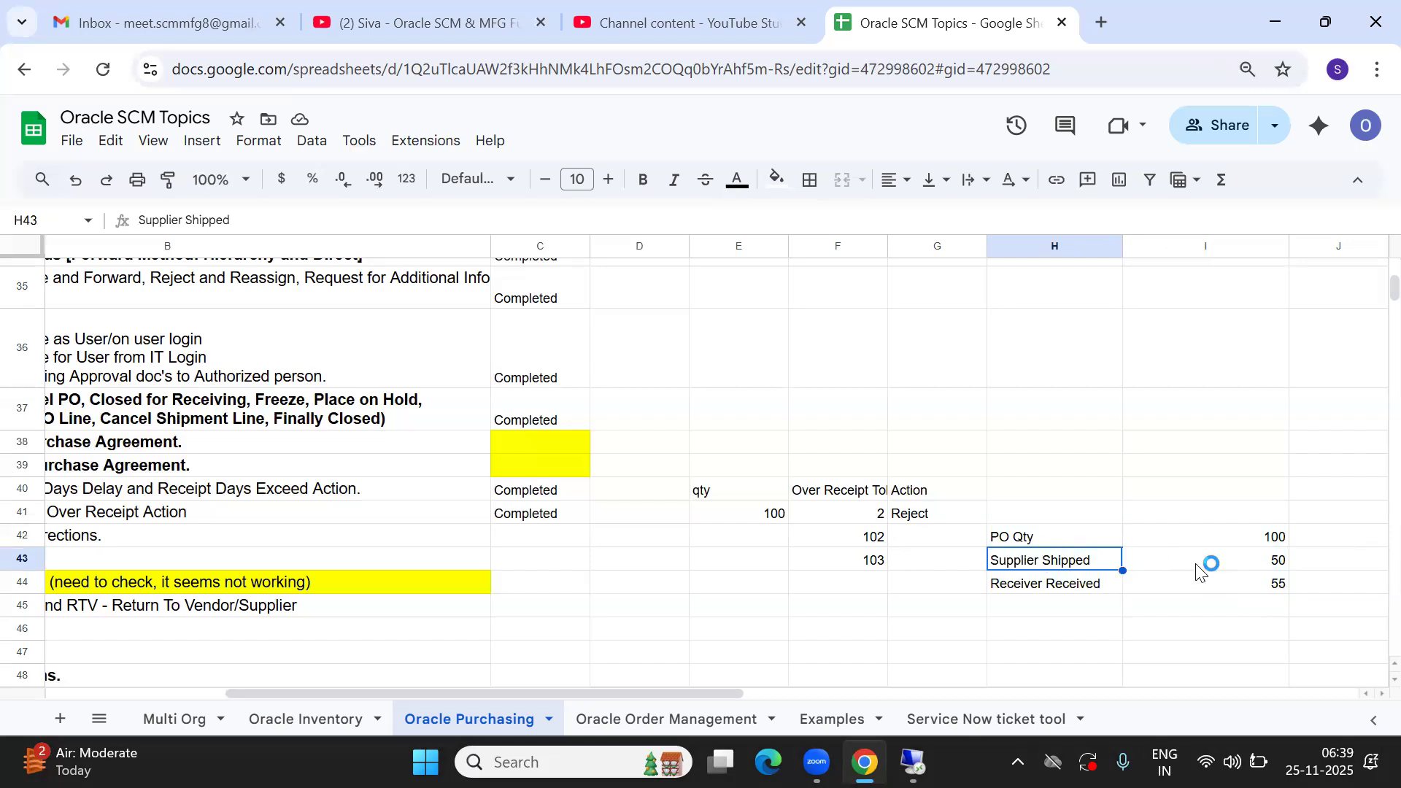
{"action": "left_click", "coordinate": [1253, 567]}
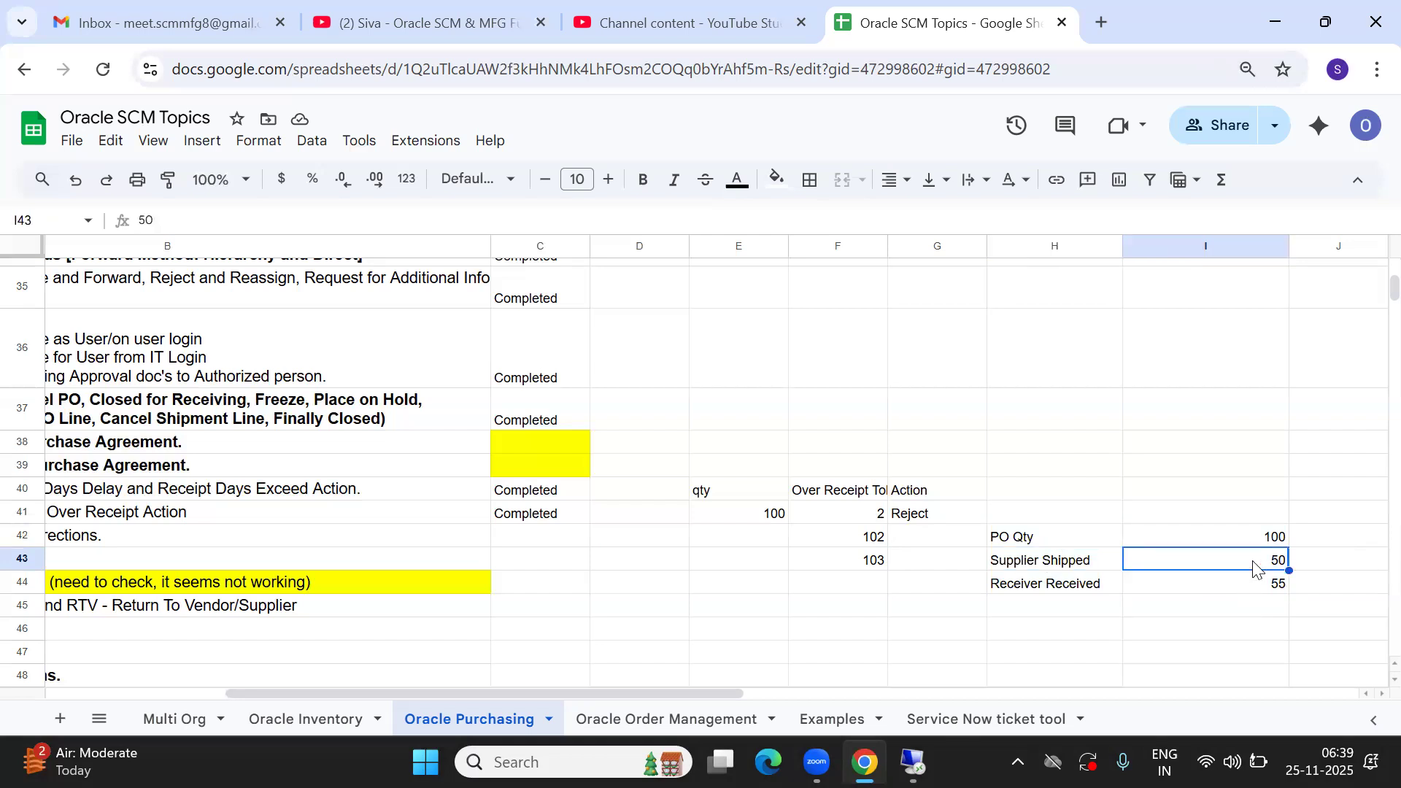
{"action": "left_click", "coordinate": [1043, 587]}
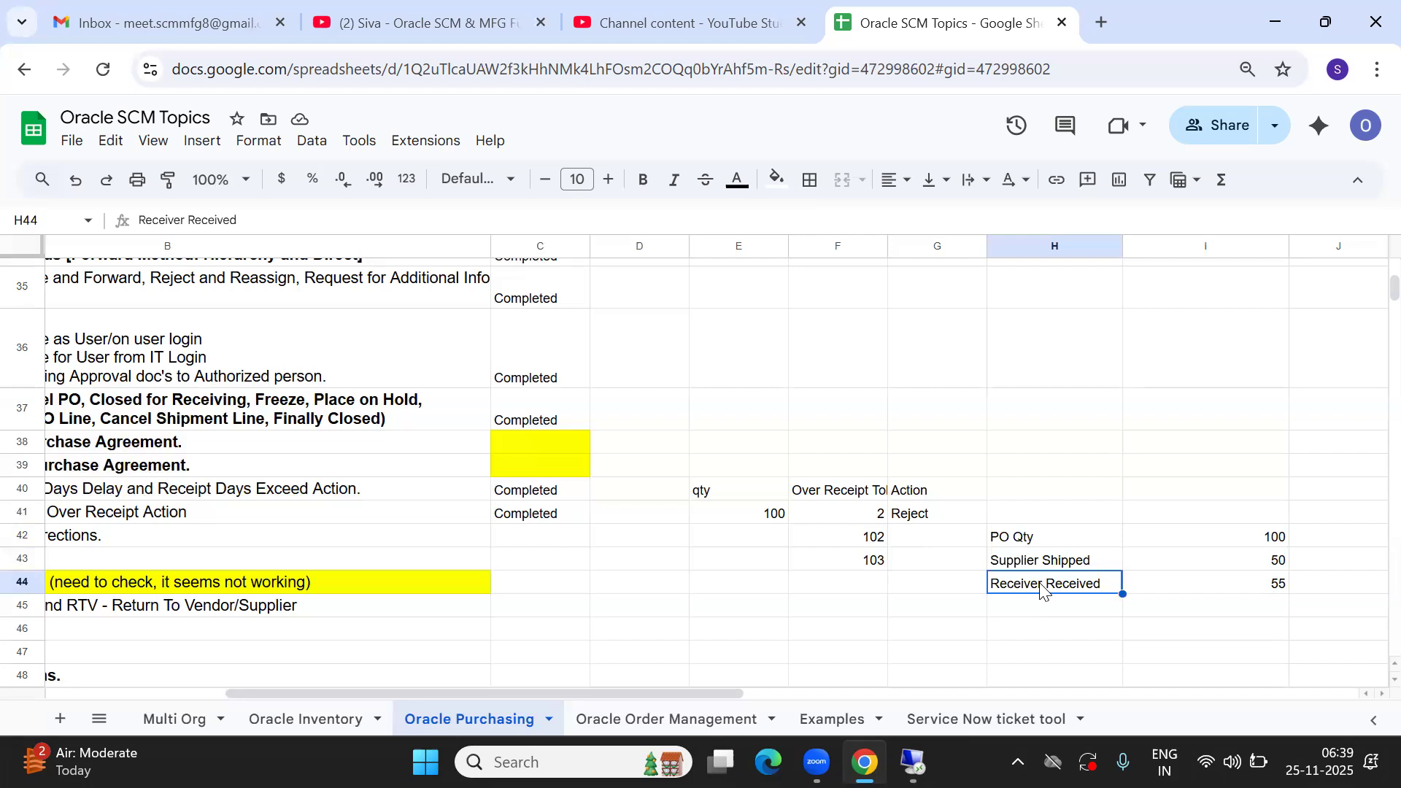
{"action": "left_click", "coordinate": [1249, 585]}
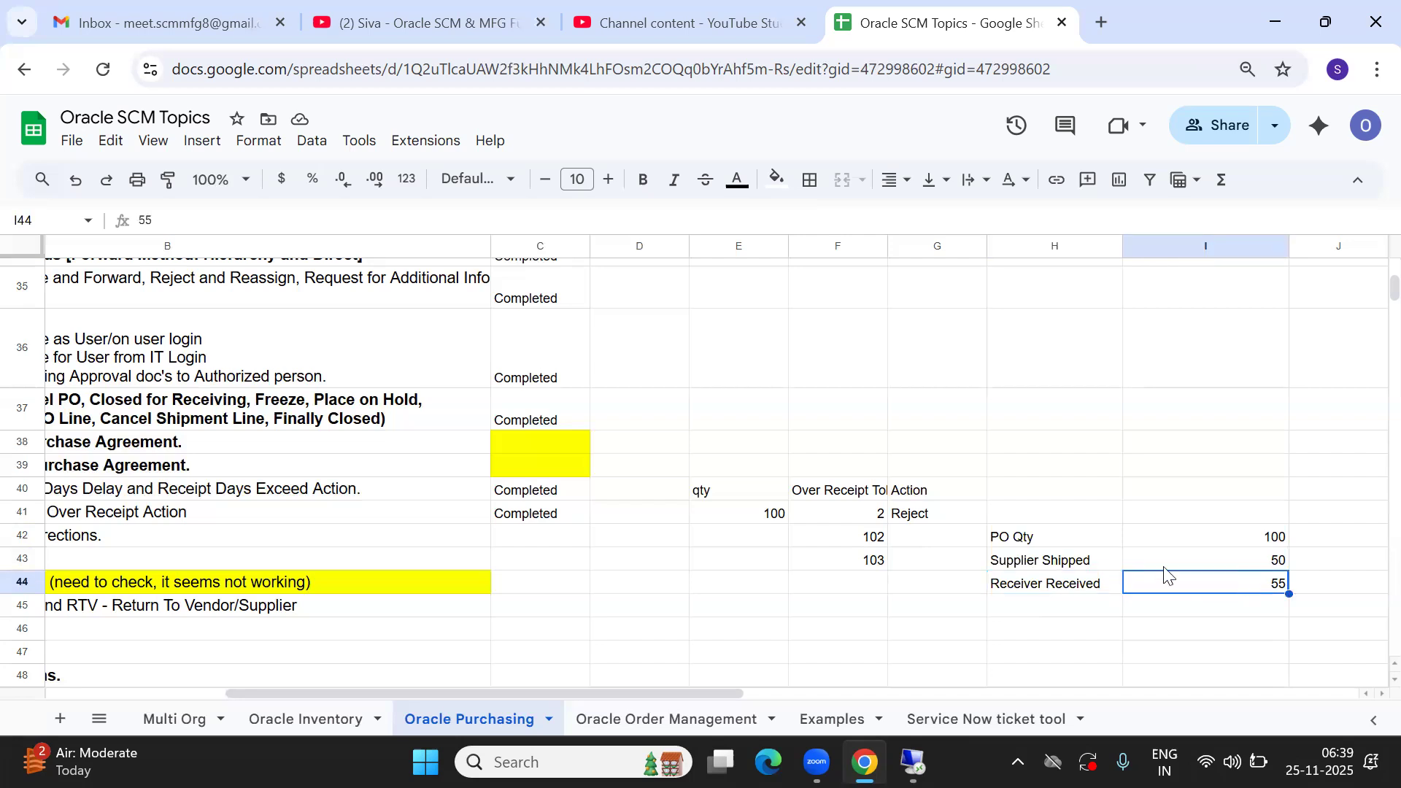
{"action": "left_click", "coordinate": [1238, 562]}
{"action": "key", "text": "Down"}
{"action": "key", "text": "Up"}
{"action": "key", "text": "Up"}
{"action": "key", "text": "Down"}
{"action": "key", "text": "Down"}
Step: Return to the PO Receipt Corrections/Corrections topic in B42 and examine both parts of its wording
{"action": "key", "text": "Left"}
{"action": "key", "text": "Left"}
{"action": "key", "text": "Left"}
{"action": "key", "text": "Left"}
{"action": "key", "text": "Left"}
{"action": "key", "text": "Left"}
{"action": "key", "text": "Left"}
{"action": "key", "text": "Left"}
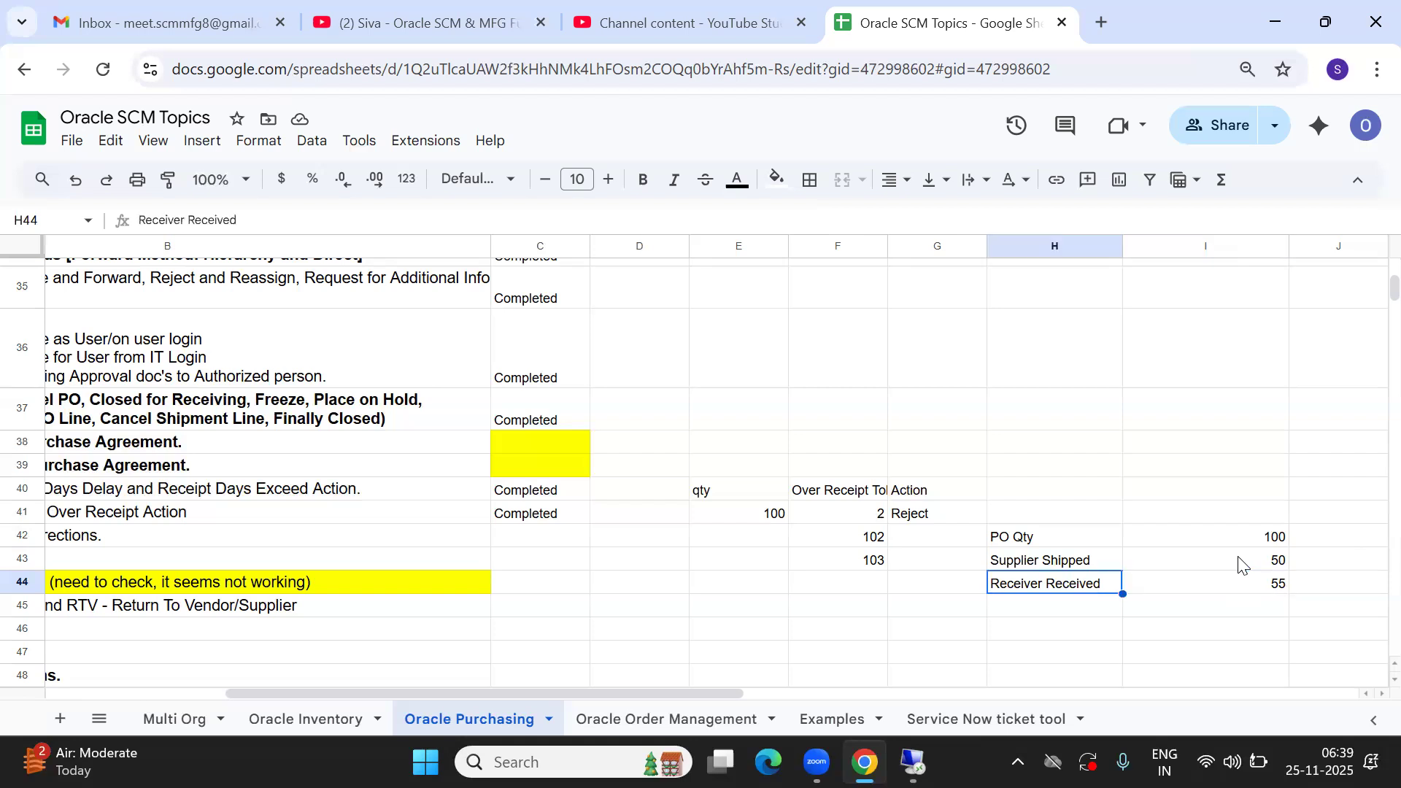
{"action": "key", "text": "Up"}
{"action": "key", "text": "Up"}
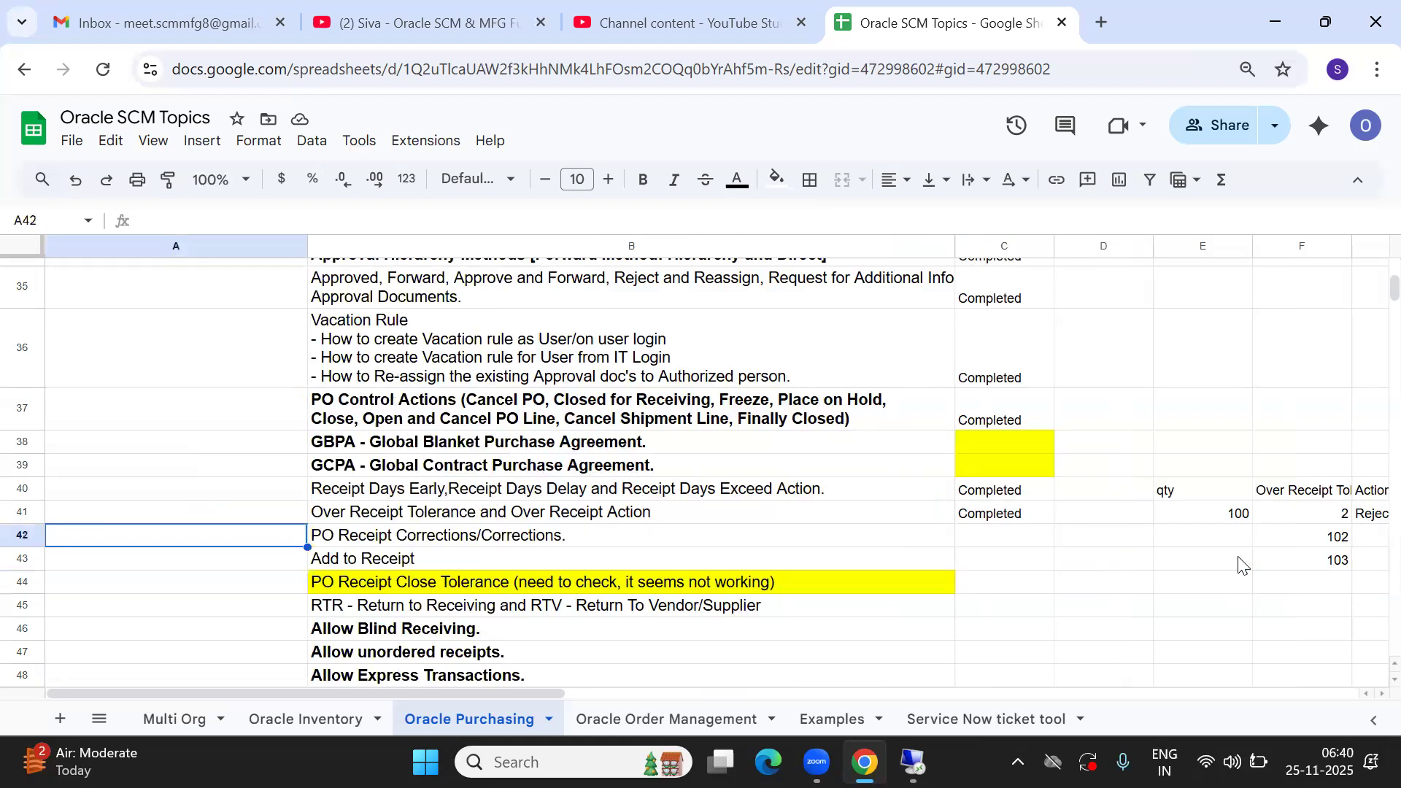
{"action": "key", "text": "Right"}
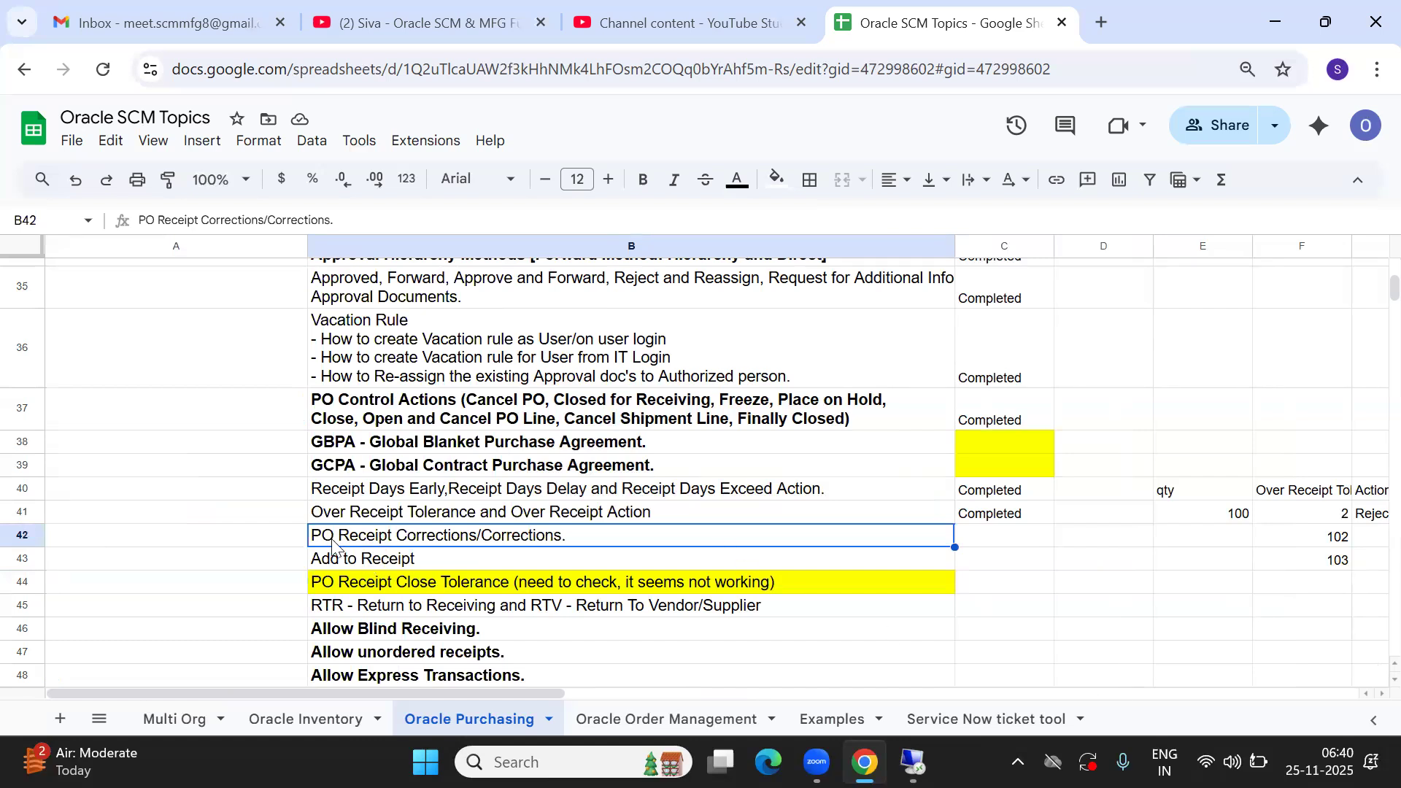
{"action": "double_click", "coordinate": [474, 536]}
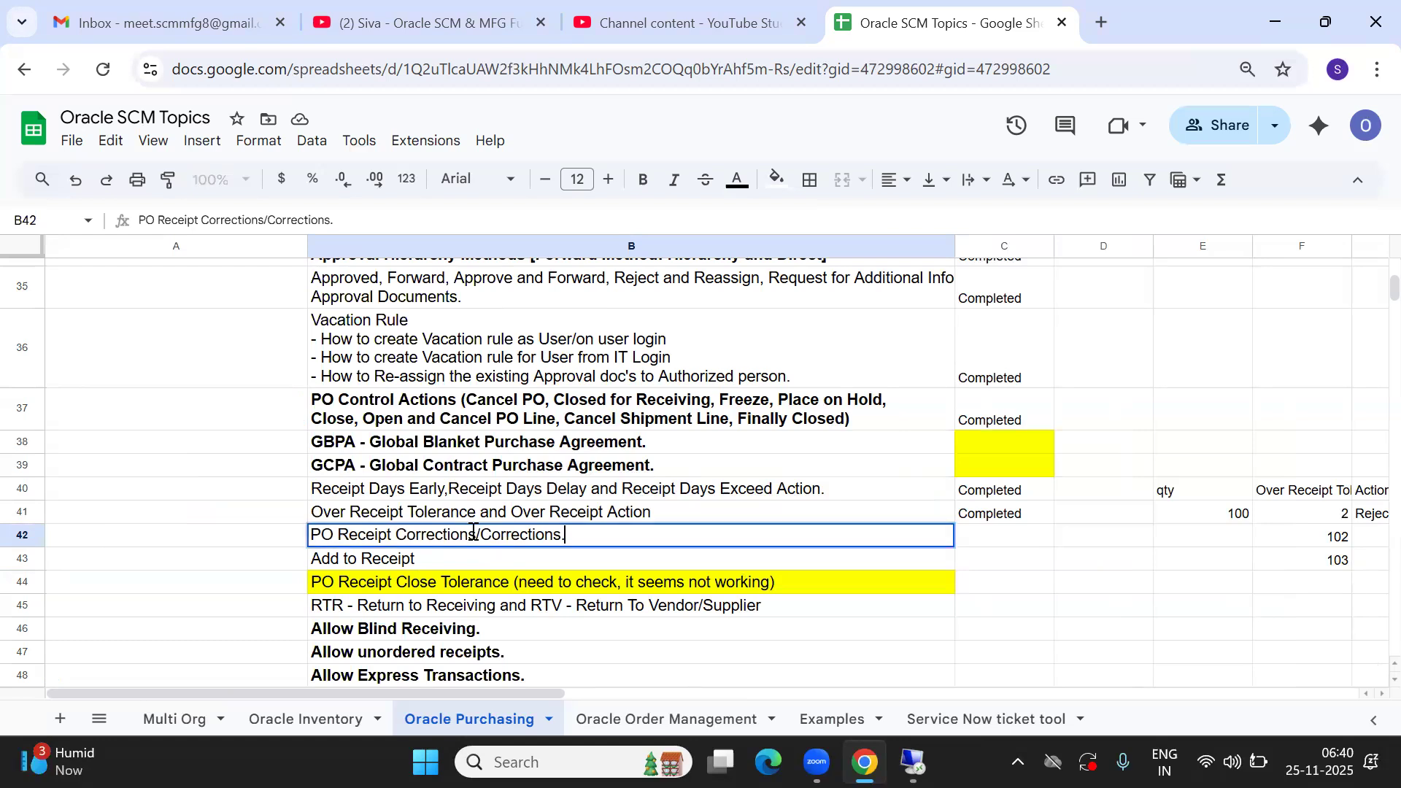
{"action": "double_click", "coordinate": [492, 532]}
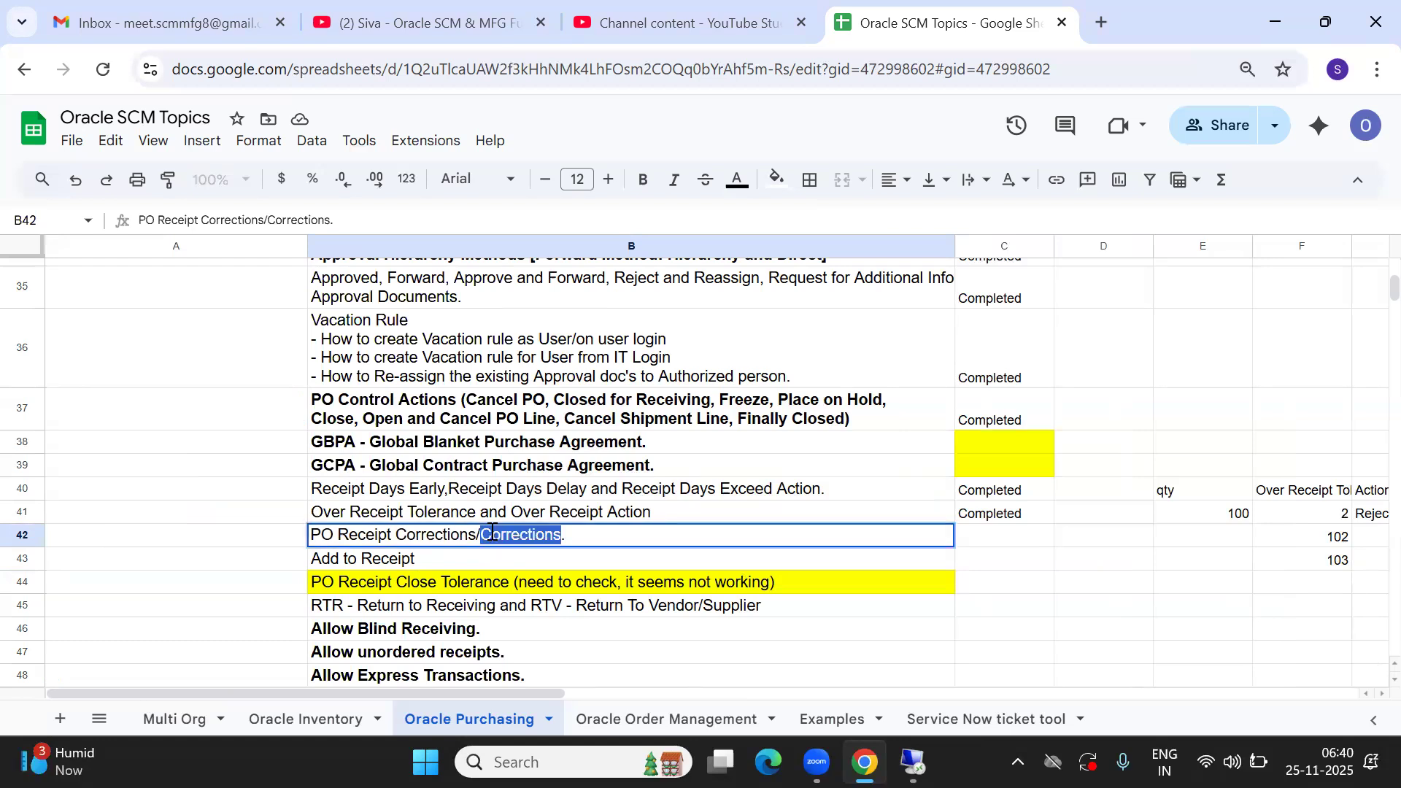
{"action": "left_click", "coordinate": [475, 532]}
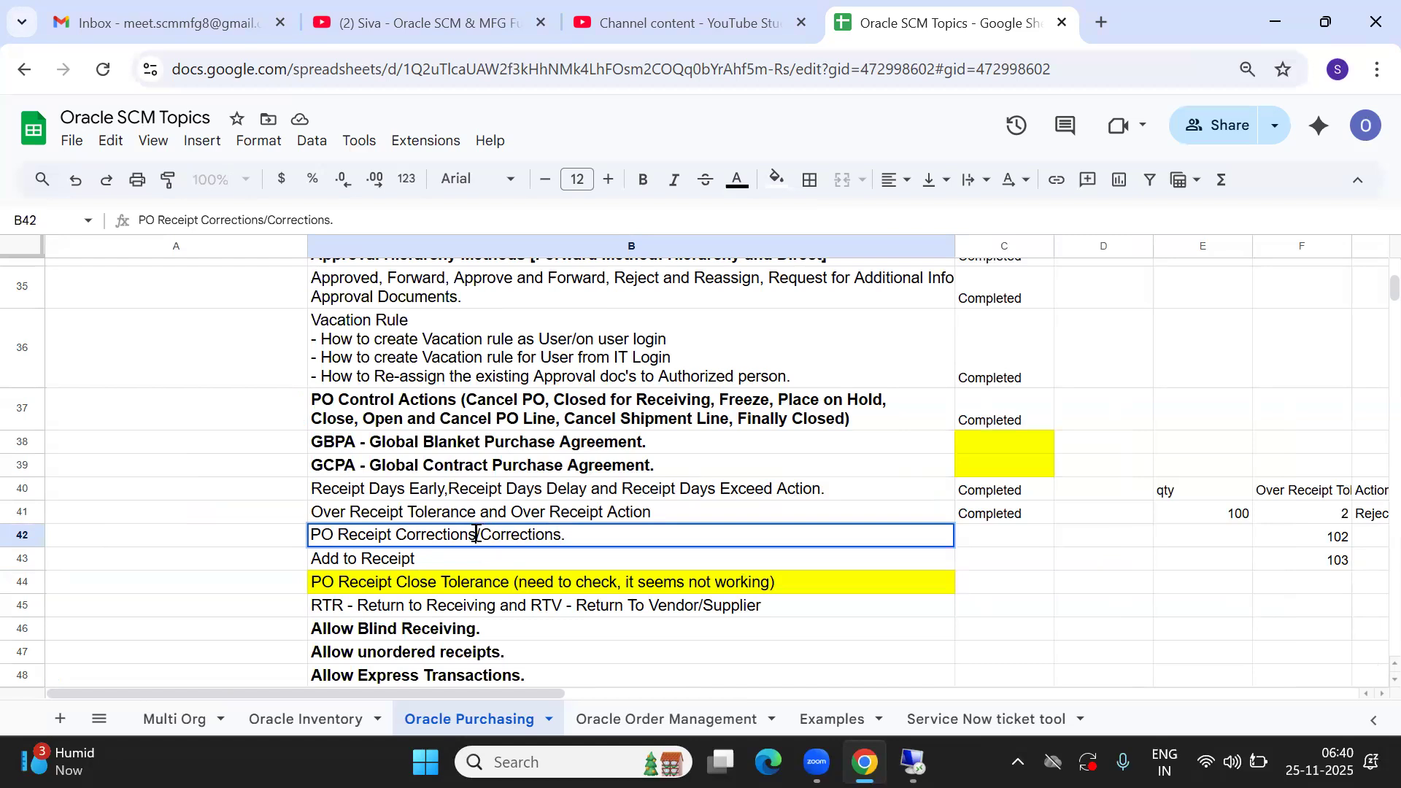
{"action": "left_click_drag", "start_coordinate": [475, 532], "coordinate": [281, 534]}
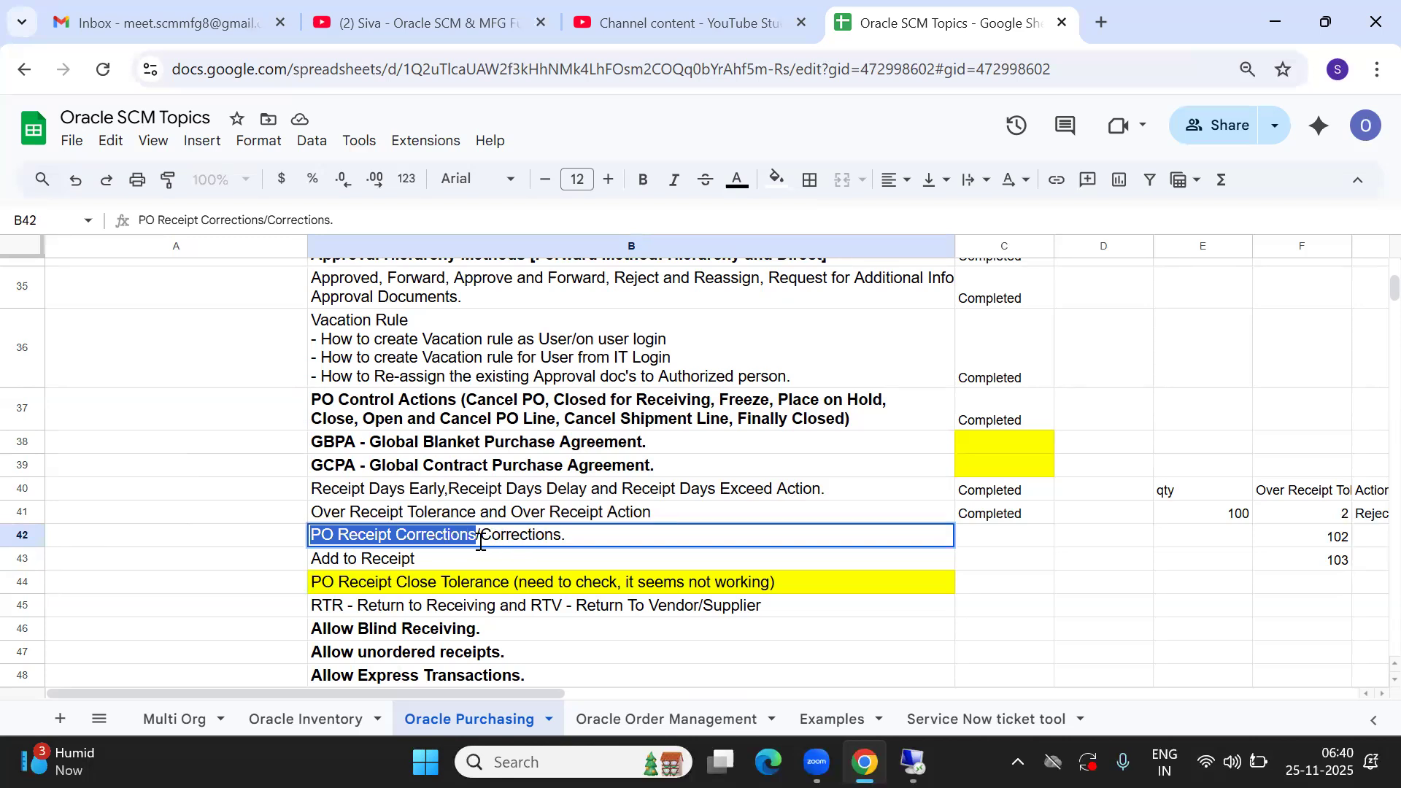
{"action": "left_click", "coordinate": [568, 535]}
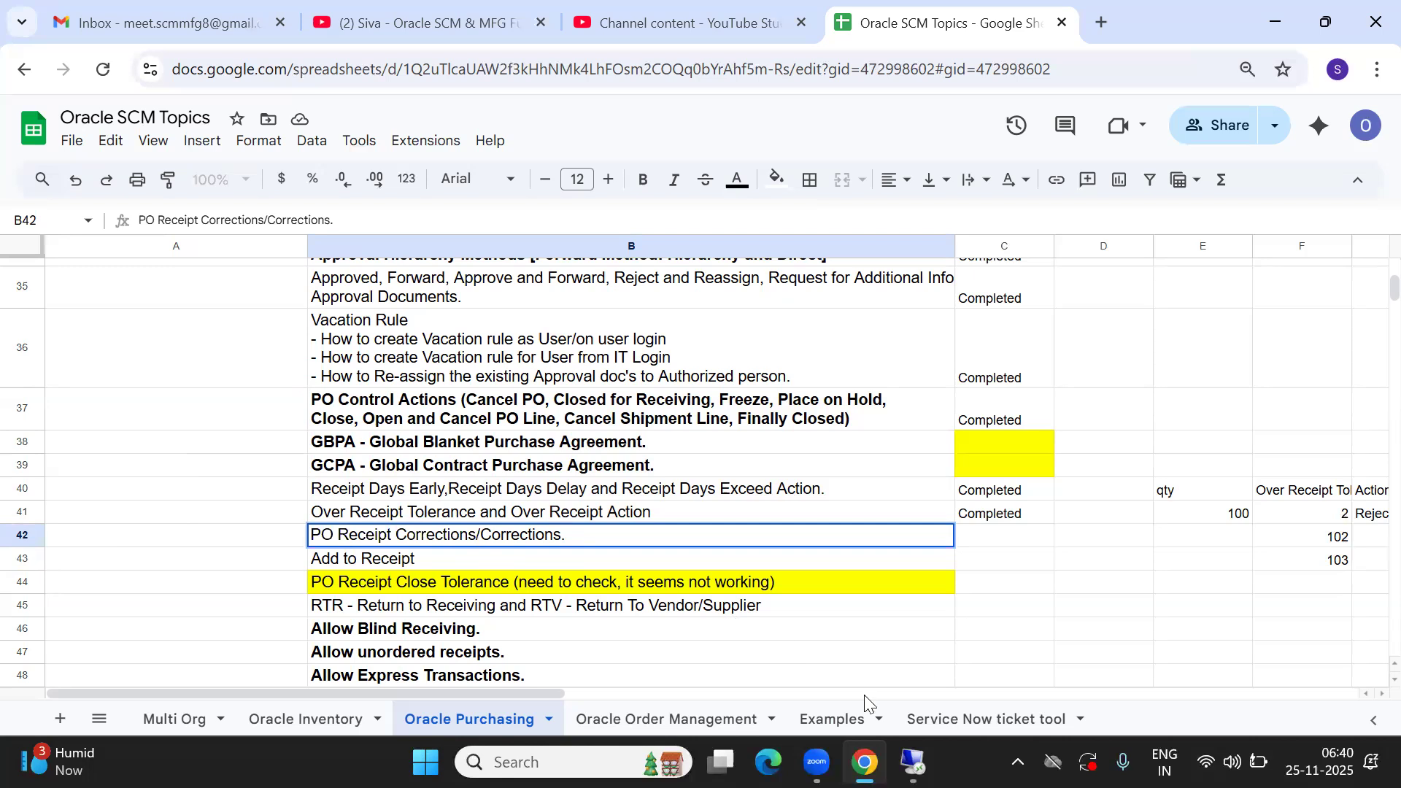
{"action": "left_click", "coordinate": [913, 763]}
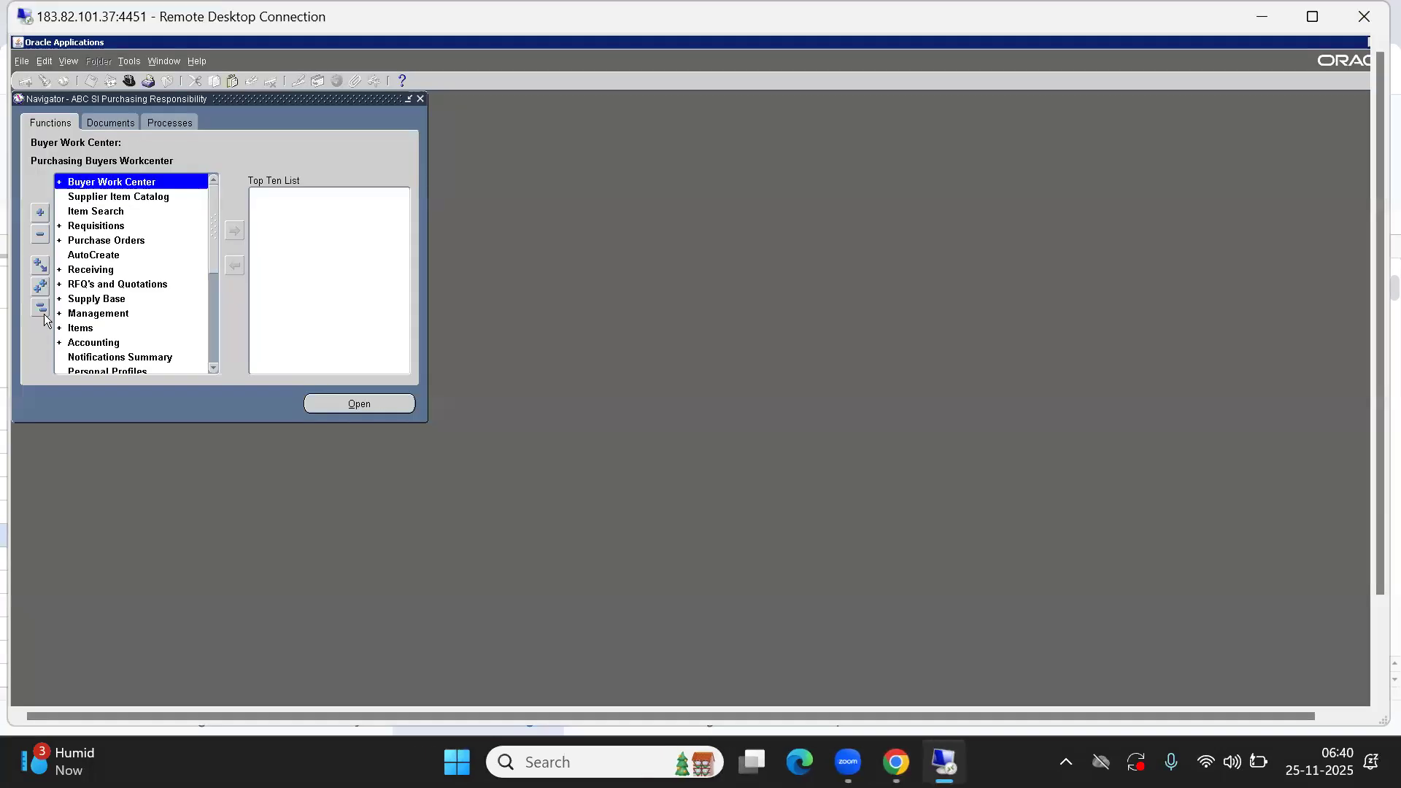
{"action": "key", "text": "alt+Tab"}
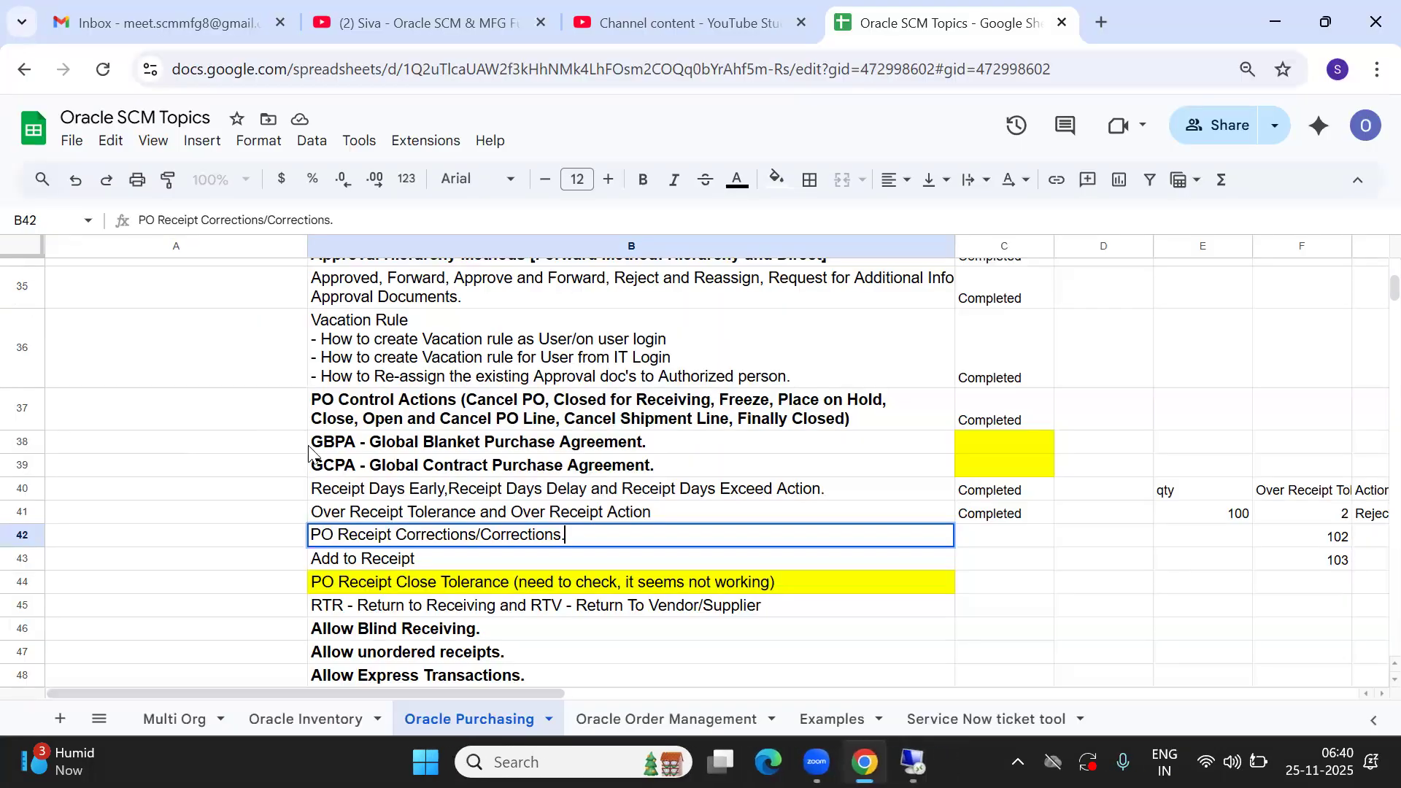
{"action": "key", "text": "Return"}
{"action": "left_click", "coordinate": [359, 537]}
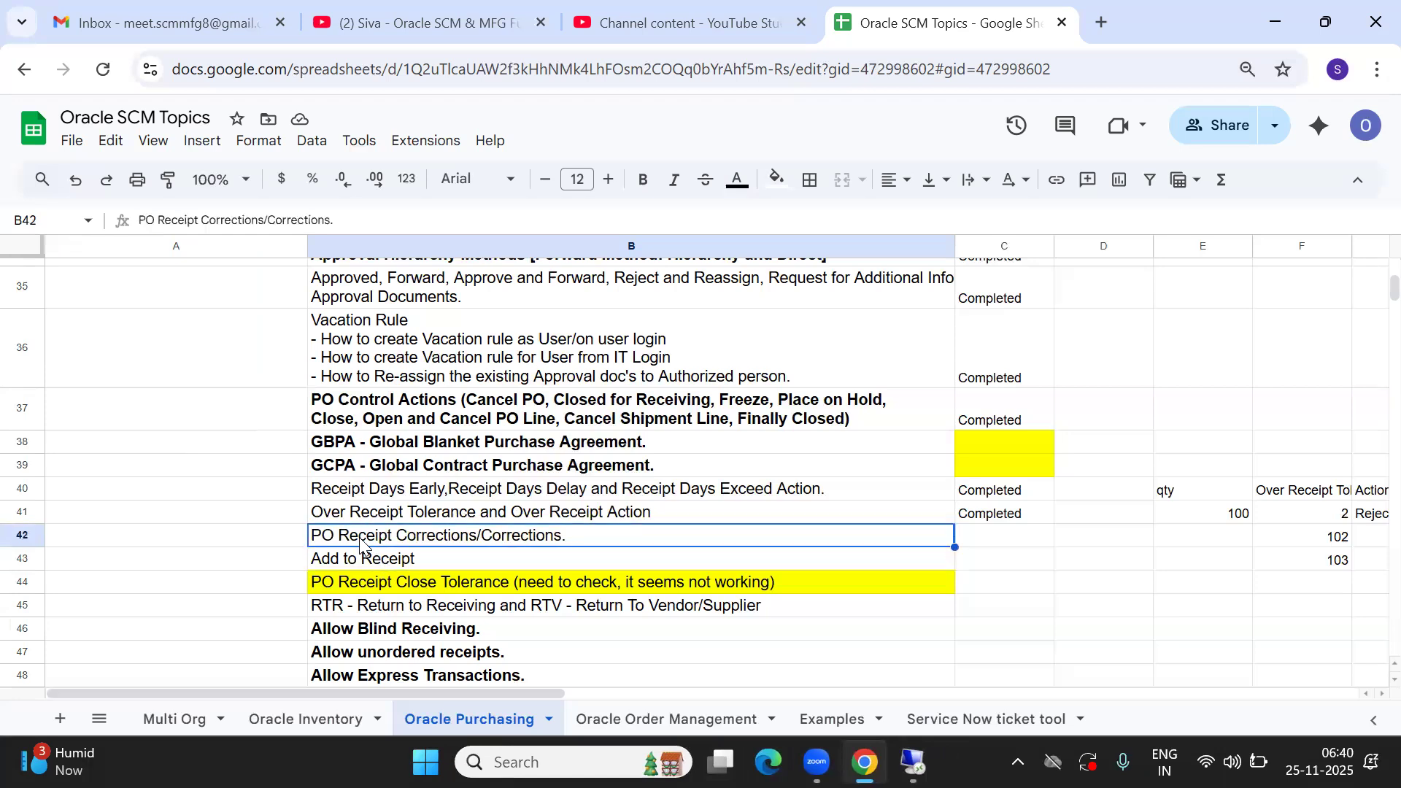
Step: Go from the PO Receipt Corrections topic to its quantity example and select the block H42:I44 for review
{"action": "key", "text": "Right"}
{"action": "key", "text": "Right"}
{"action": "key", "text": "Right"}
{"action": "key", "text": "Right"}
{"action": "key", "text": "Right"}
{"action": "key", "text": "Right"}
{"action": "key", "text": "Right"}
{"action": "key", "text": "Right"}
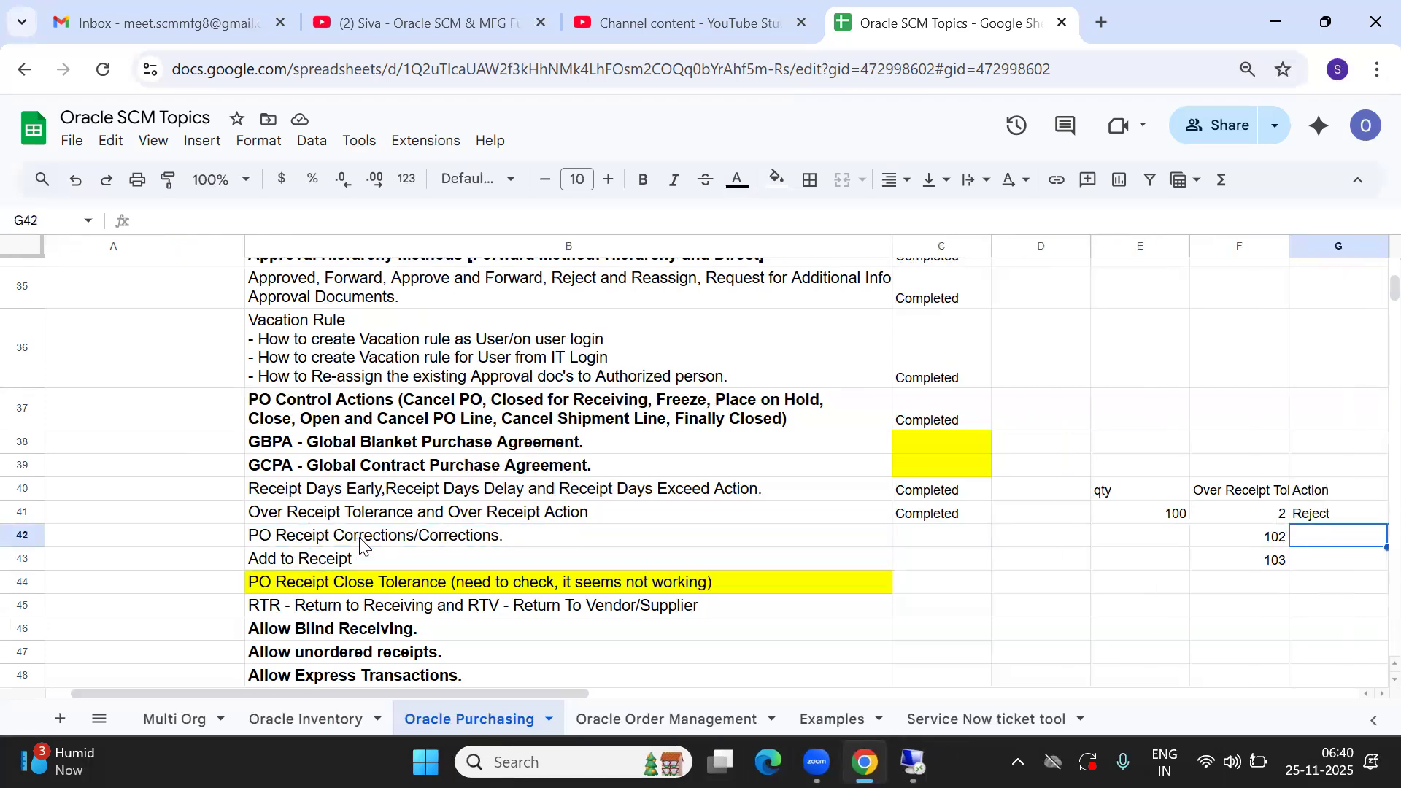
{"action": "key", "text": "Left"}
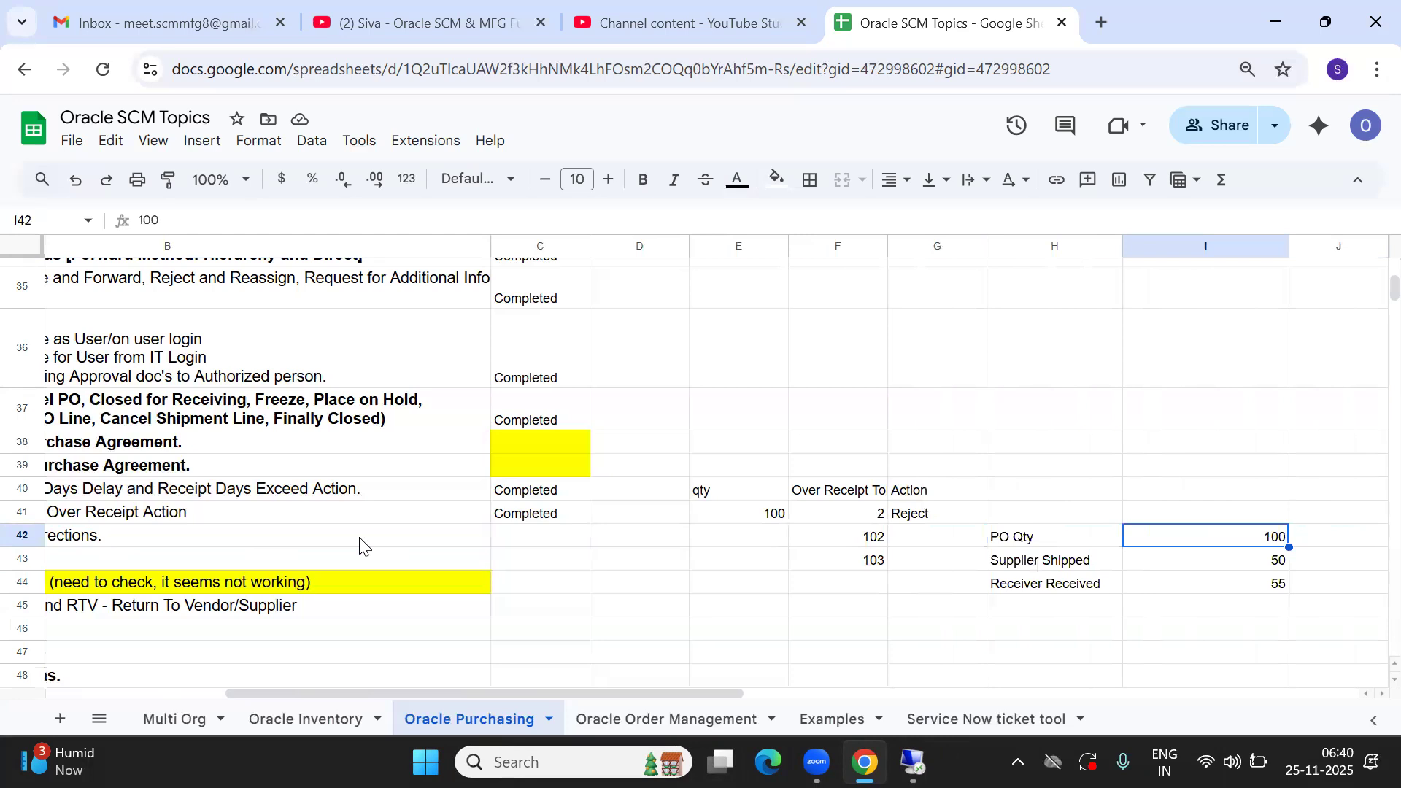
{"action": "key", "text": "Left"}
{"action": "key", "text": "shift+Down"}
{"action": "key", "text": "shift+Down"}
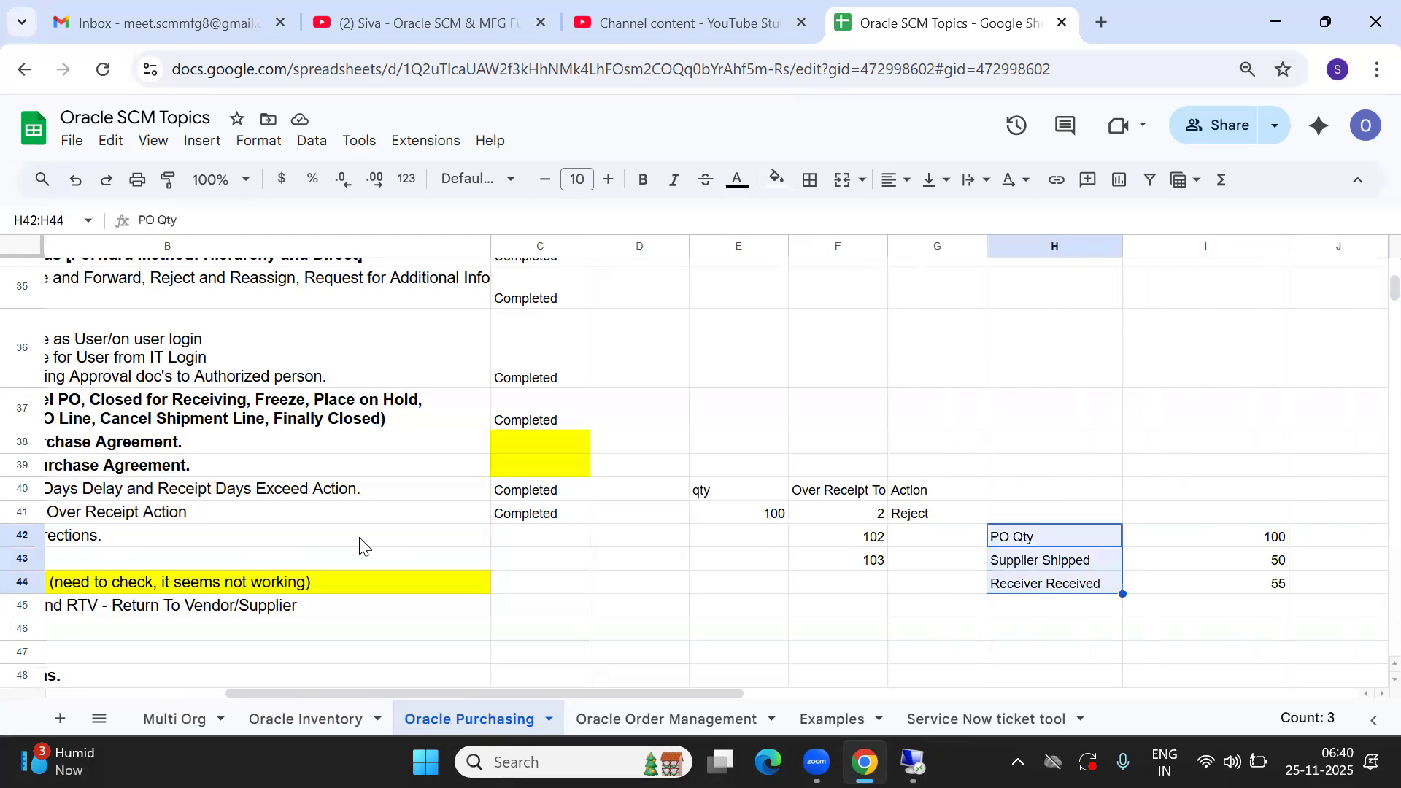
{"action": "key", "text": "shift+Right"}
{"action": "key", "text": "shift+Right"}
{"action": "key", "text": "shift+Left"}
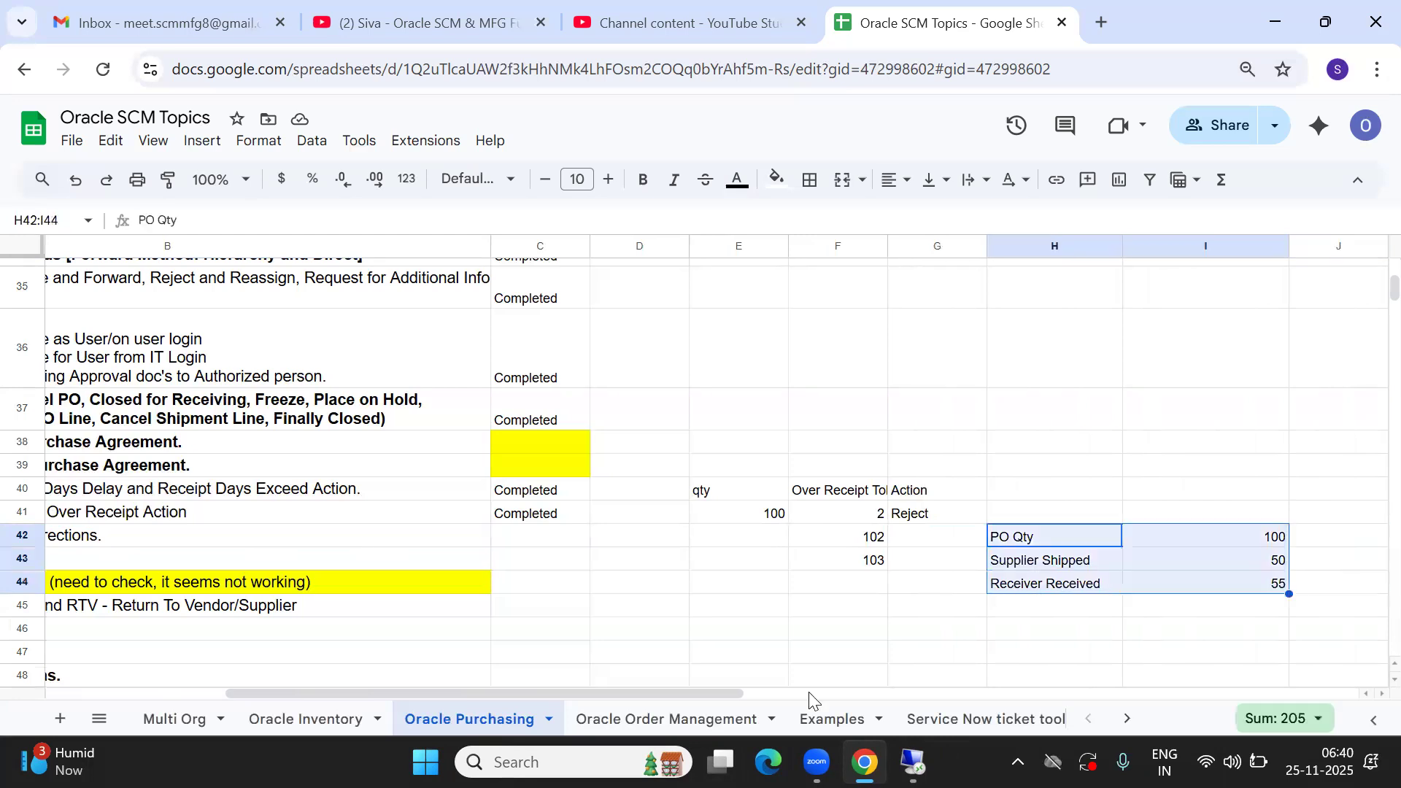
Step: Switch to Oracle Applications, find the existing purchase order by its number, and check its lines
{"action": "left_click", "coordinate": [913, 763]}
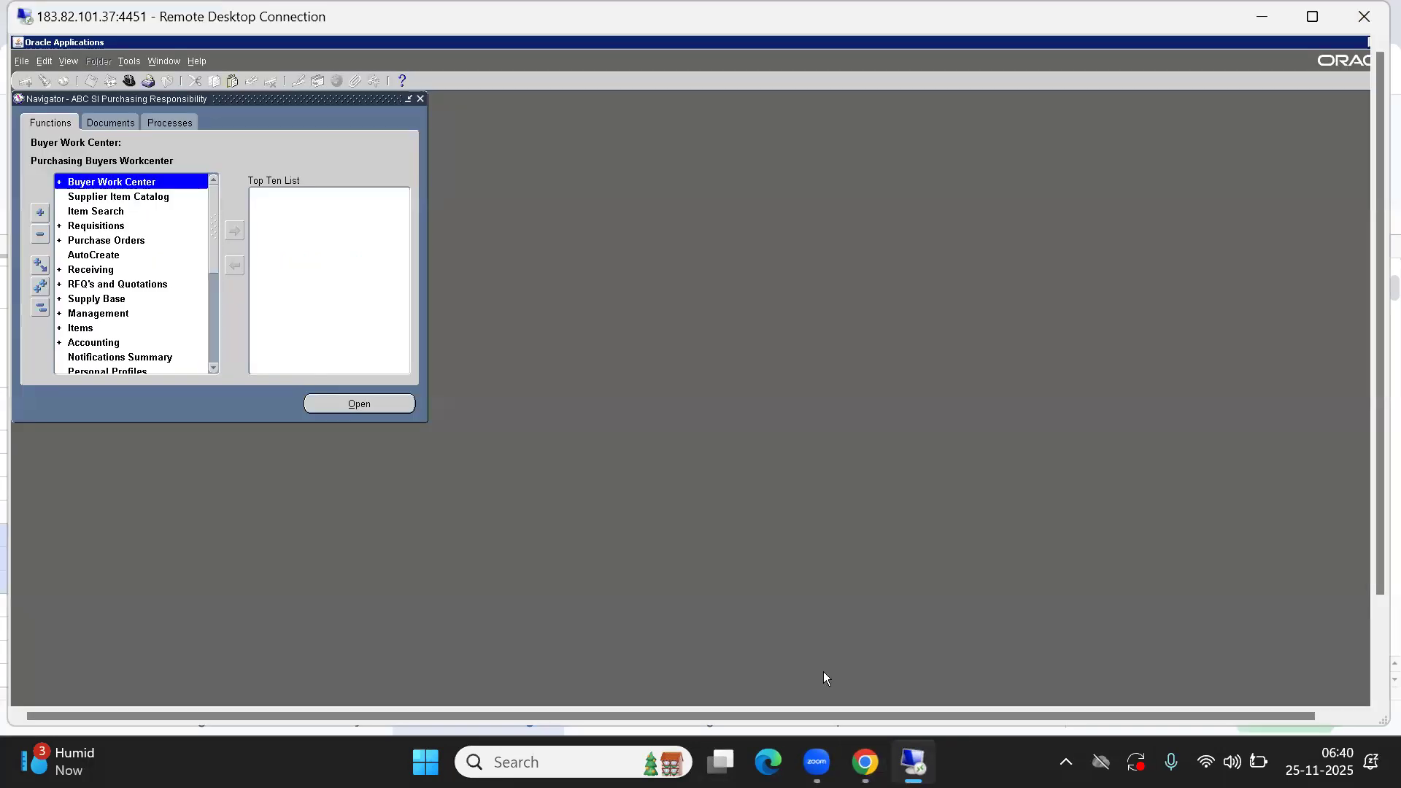
{"action": "double_click", "coordinate": [126, 237]}
{"action": "key", "text": "Return"}
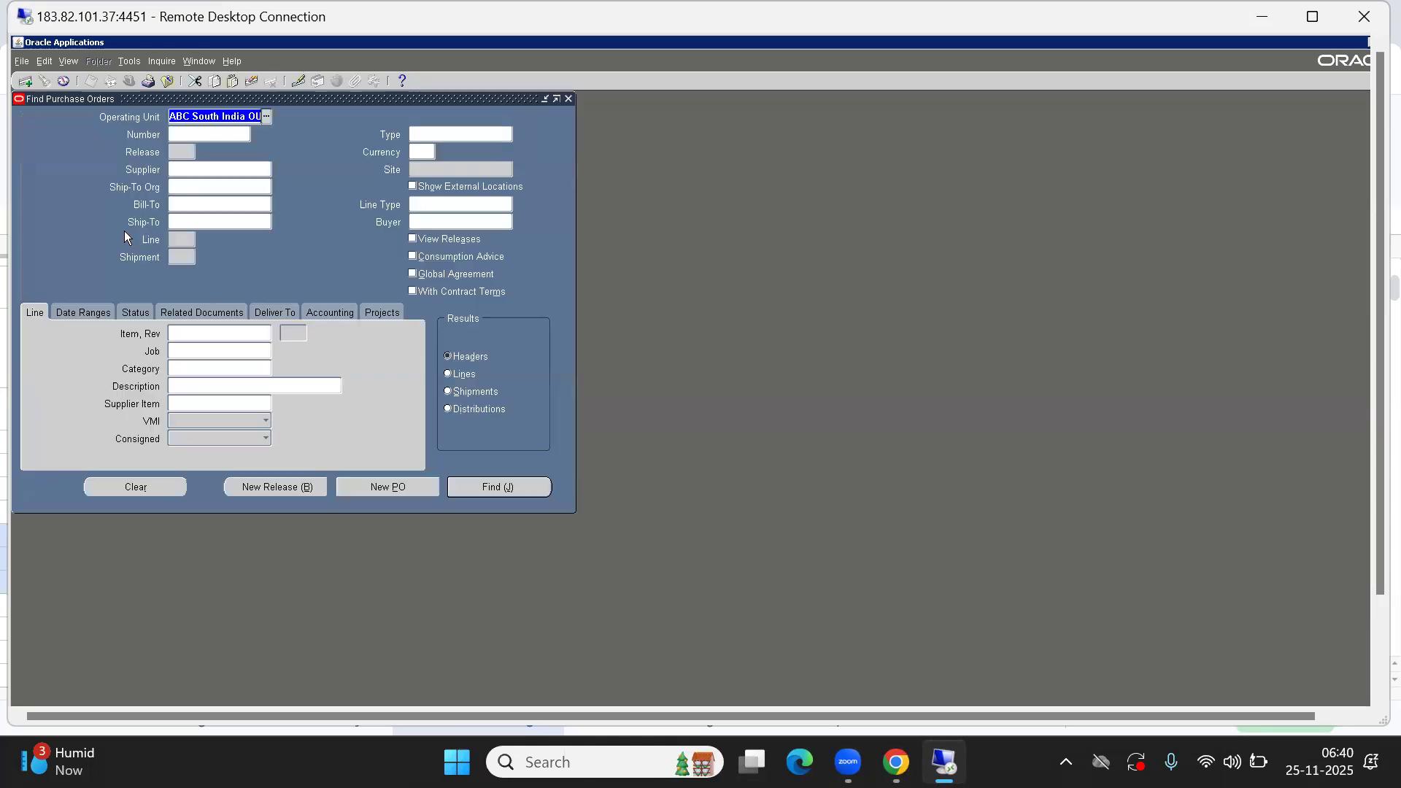
{"action": "left_click", "coordinate": [188, 134]}
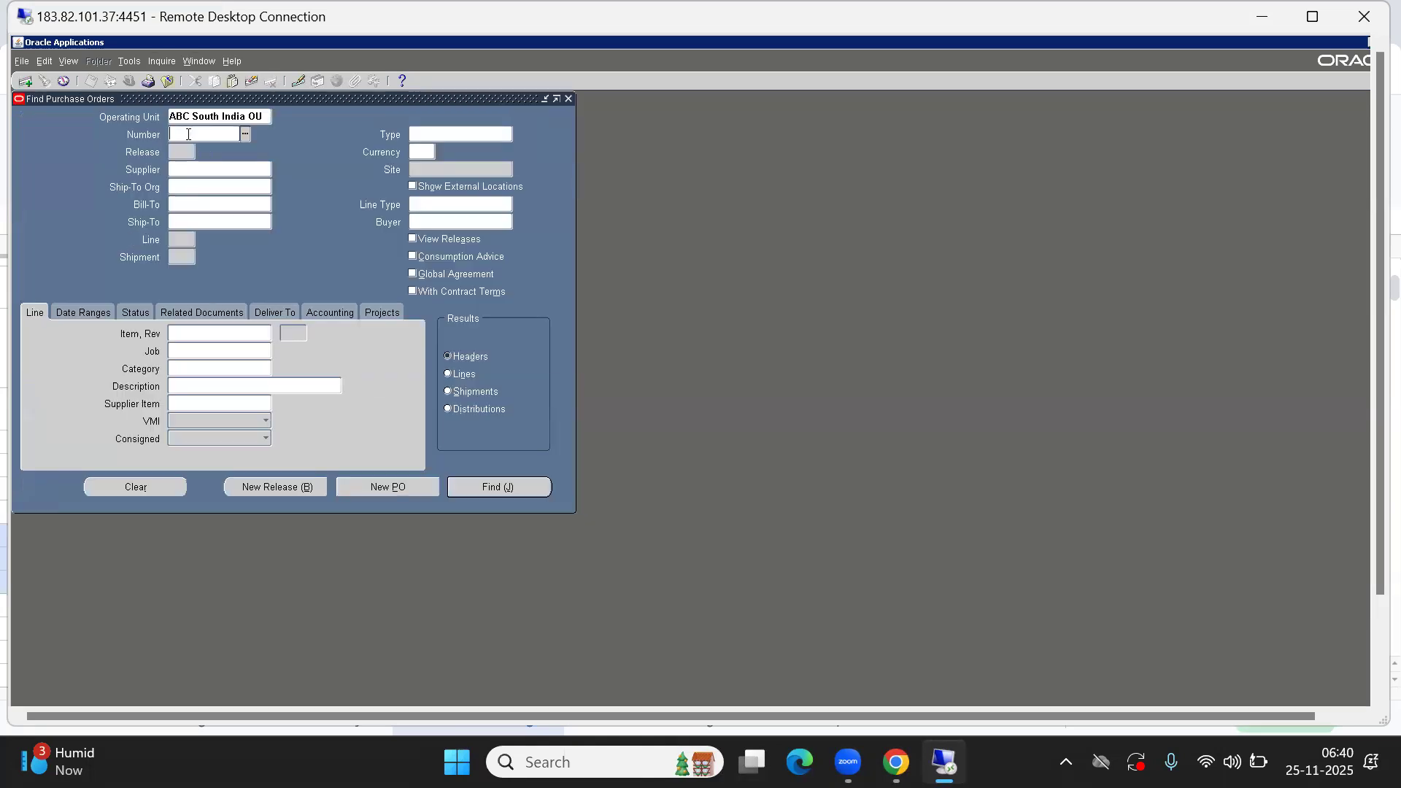
{"action": "type", "text": "40020"}
{"action": "key", "text": "Tab"}
{"action": "key", "text": "Return"}
{"action": "left_click", "coordinate": [132, 382]}
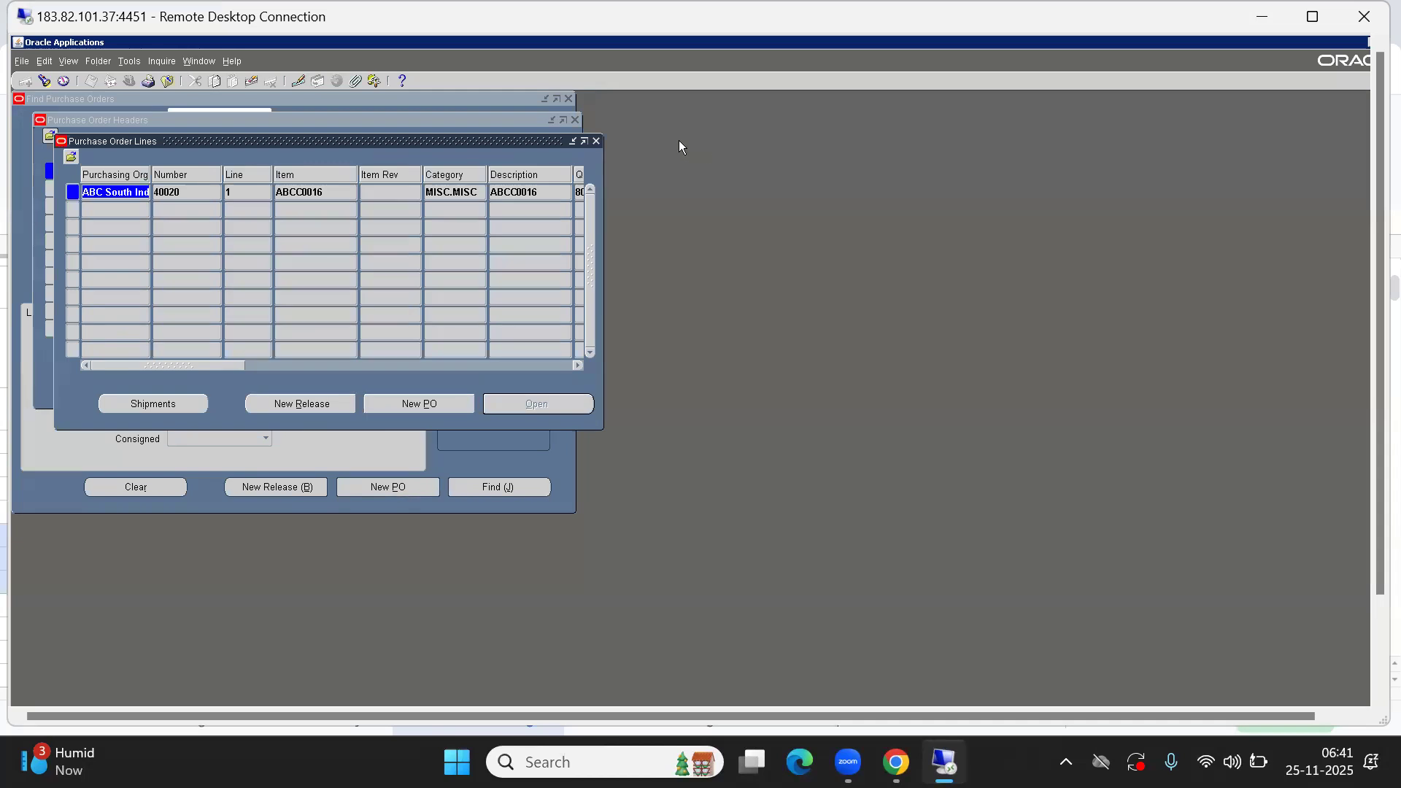
{"action": "left_click", "coordinate": [596, 141]}
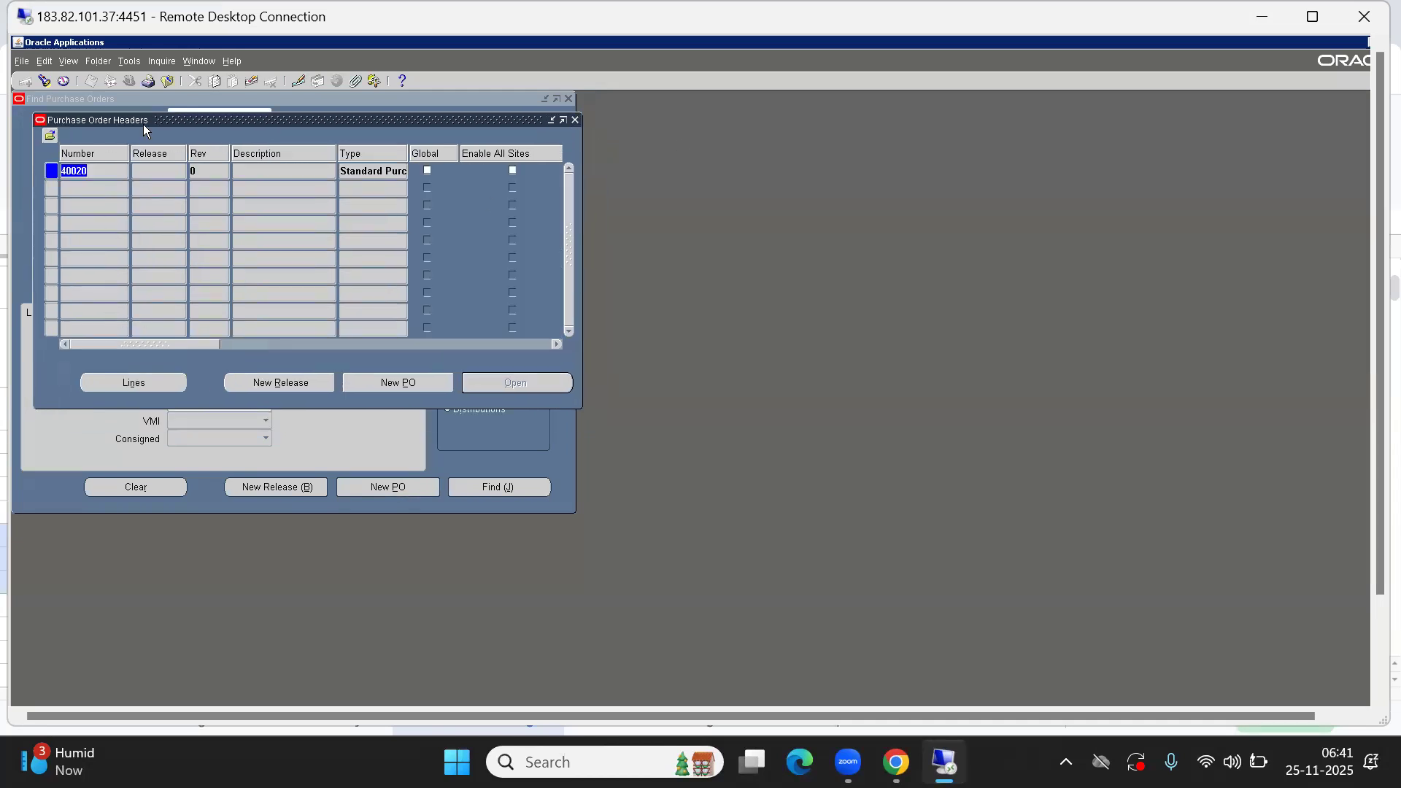
Step: Copy the found purchase order to a new Standard Purchase Order
{"action": "left_click", "coordinate": [130, 62]}
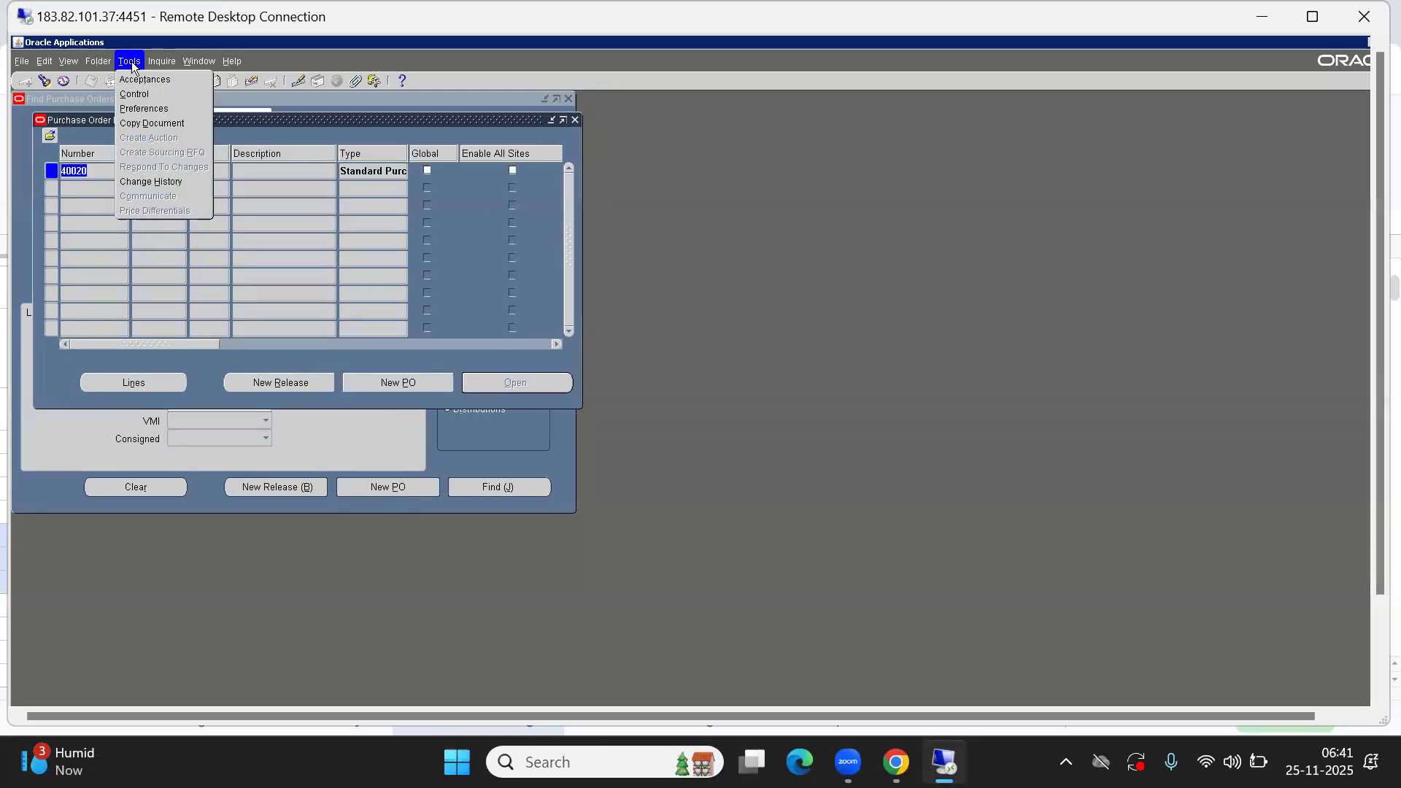
{"action": "left_click", "coordinate": [151, 123]}
{"action": "left_click", "coordinate": [227, 392]}
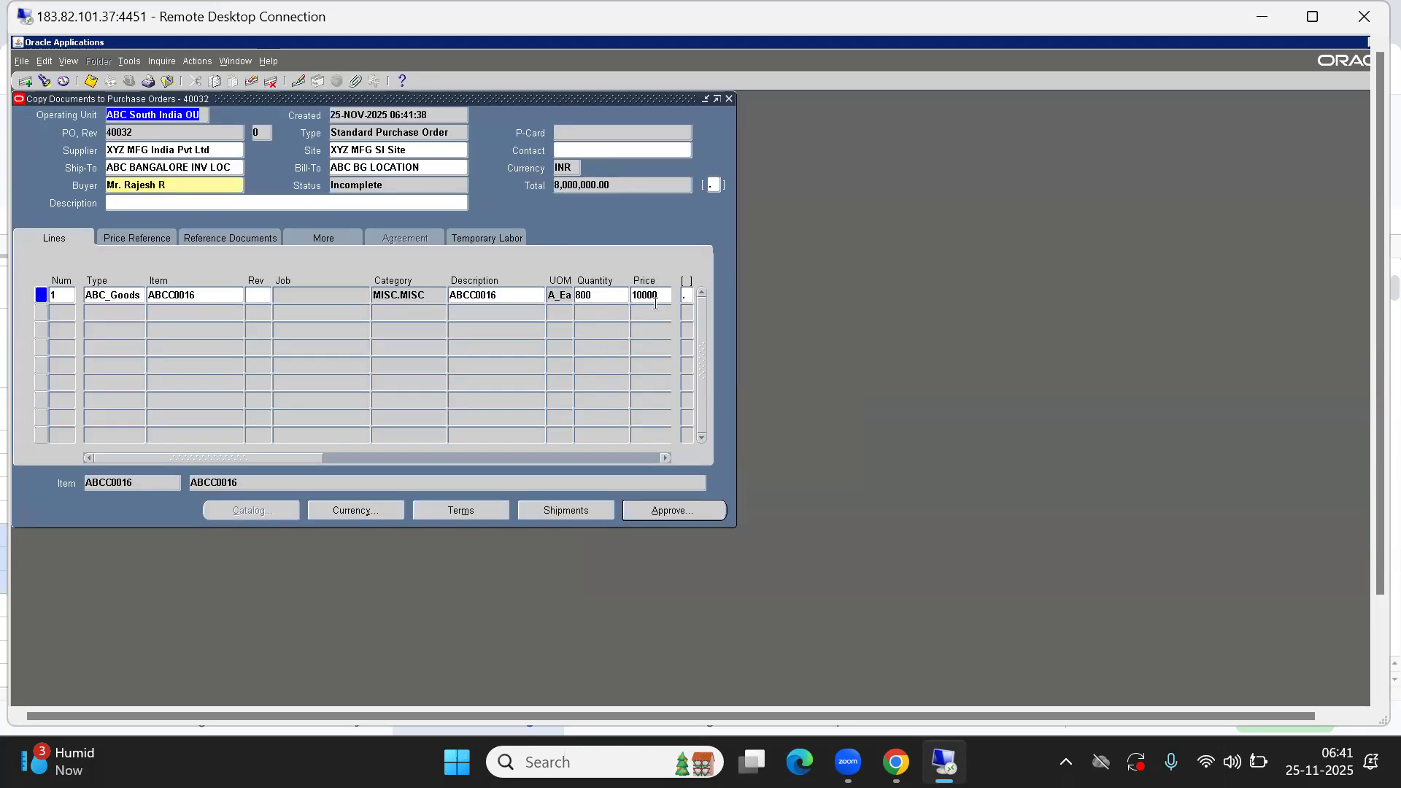
Step: Set the quantity of line 1 for item ABCC0016 to 100 and approve the new purchase order
{"action": "double_click", "coordinate": [588, 293]}
{"action": "type", "text": "1"}
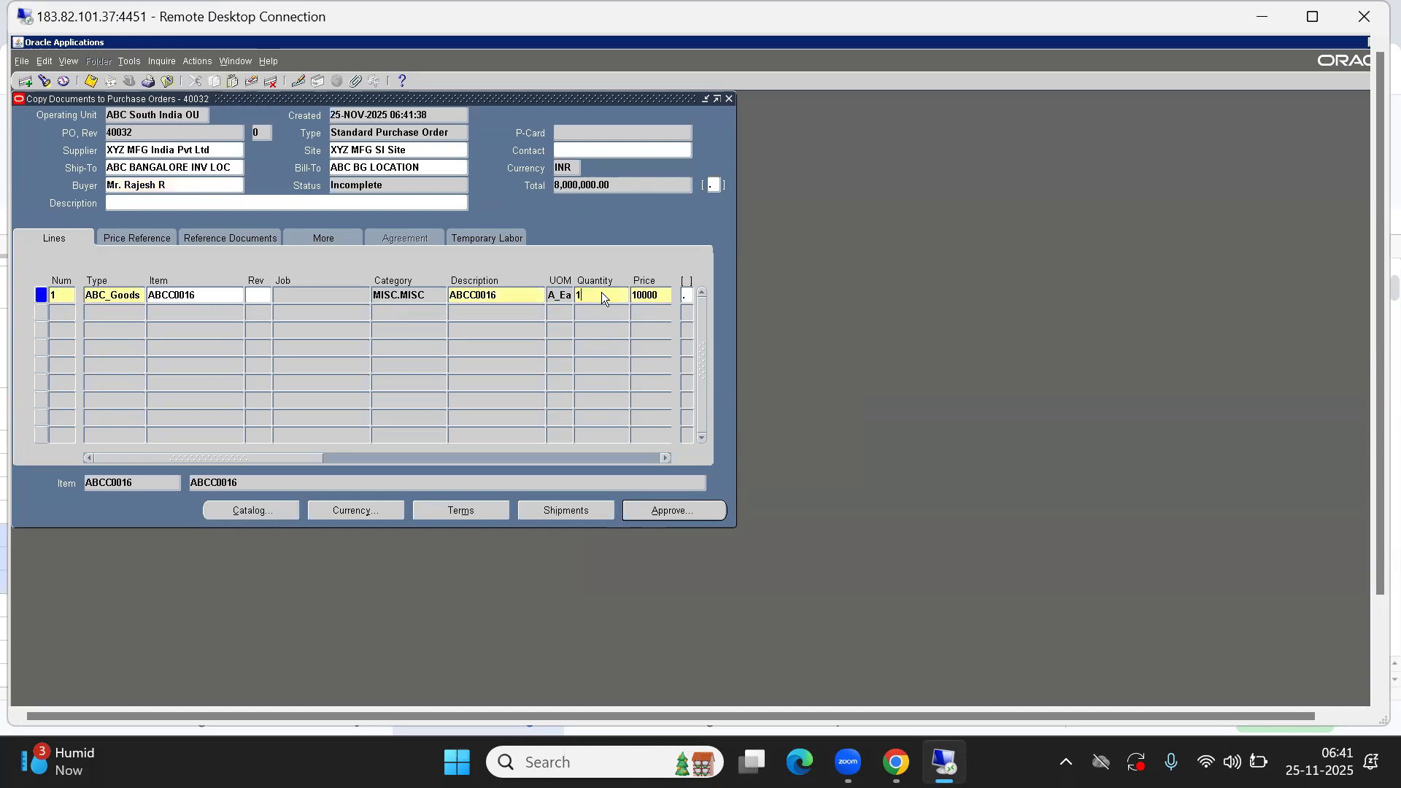
{"action": "key", "text": "Tab"}
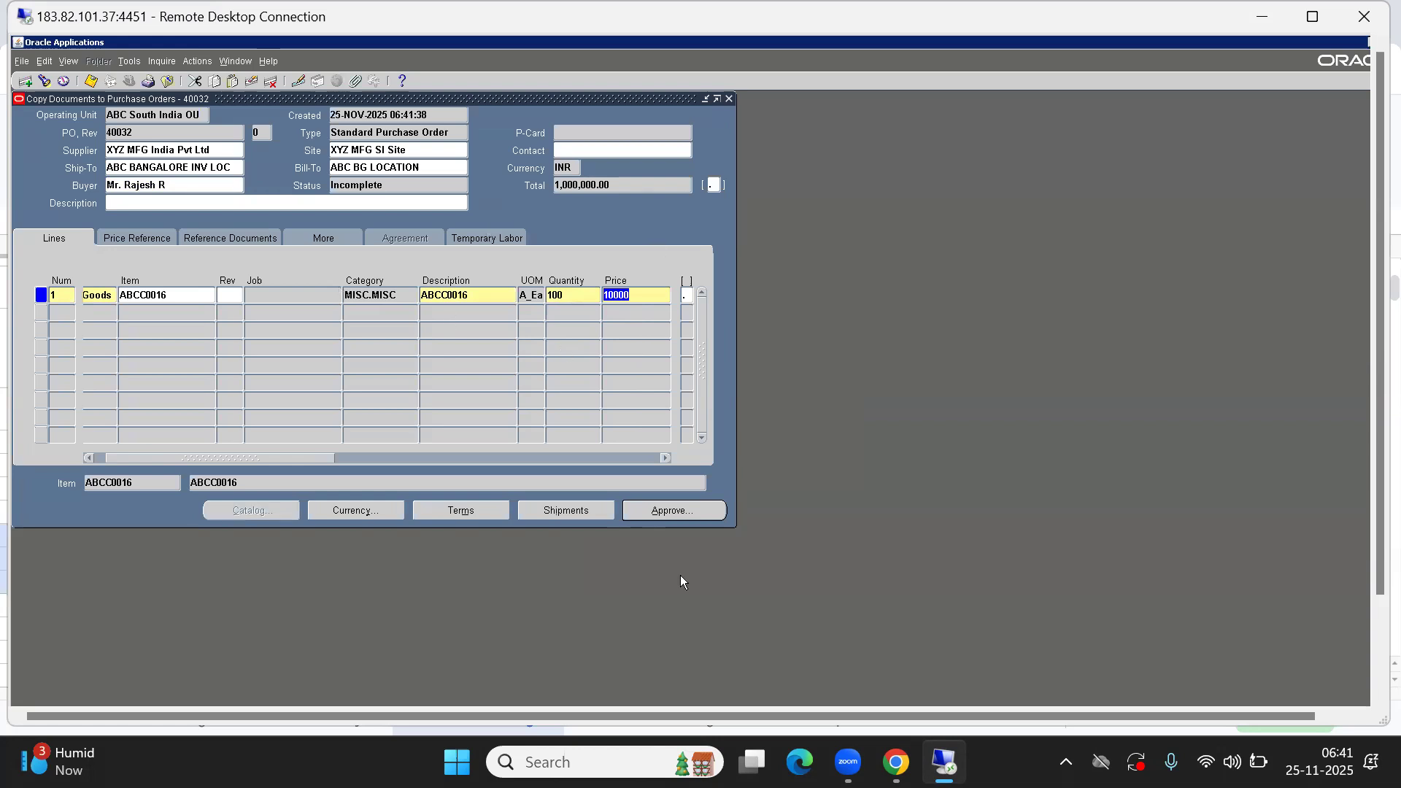
{"action": "left_click", "coordinate": [147, 131]}
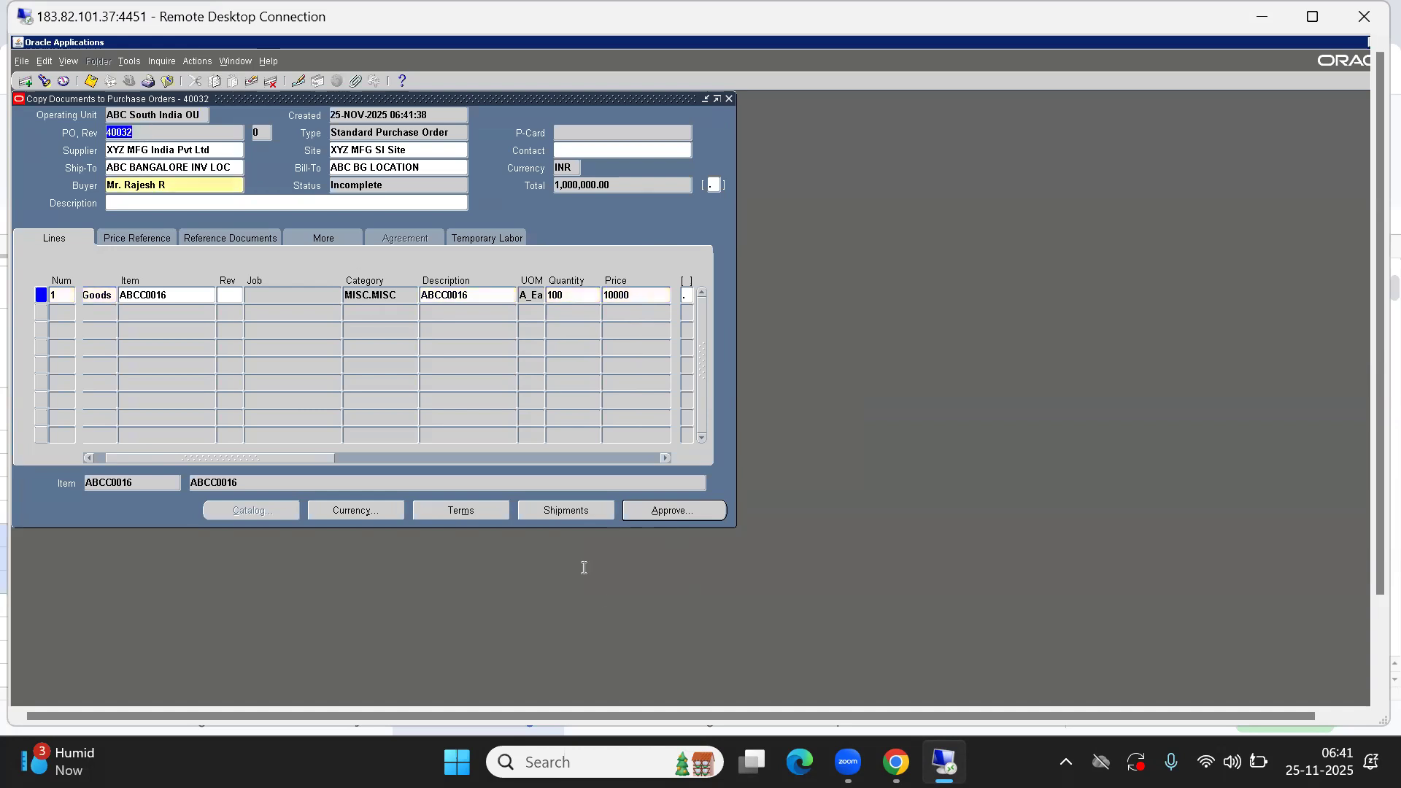
{"action": "left_click", "coordinate": [675, 510]}
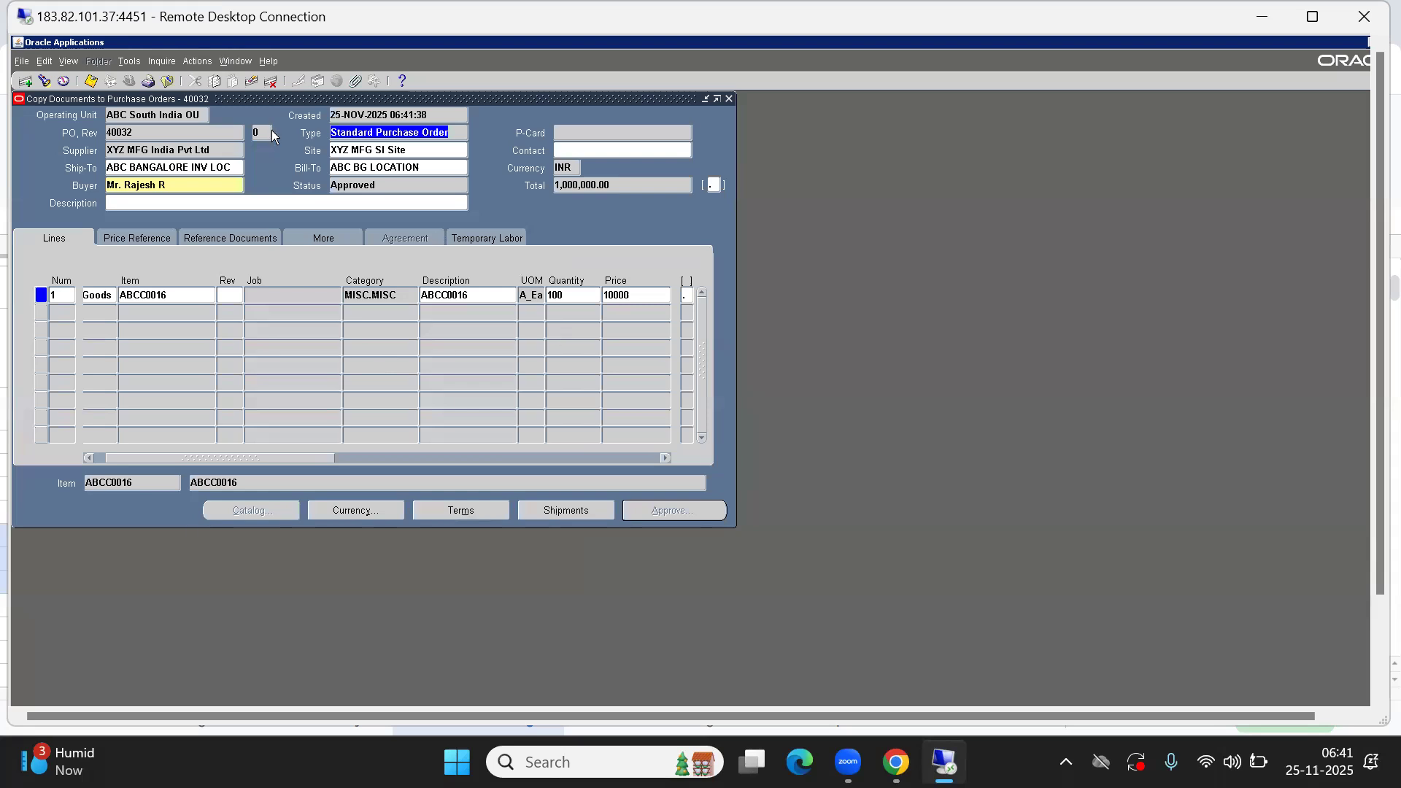
Step: Review the line quantity and supplier of the approved purchase order, and close its window
{"action": "left_click_drag", "start_coordinate": [234, 96], "coordinate": [617, 237]}
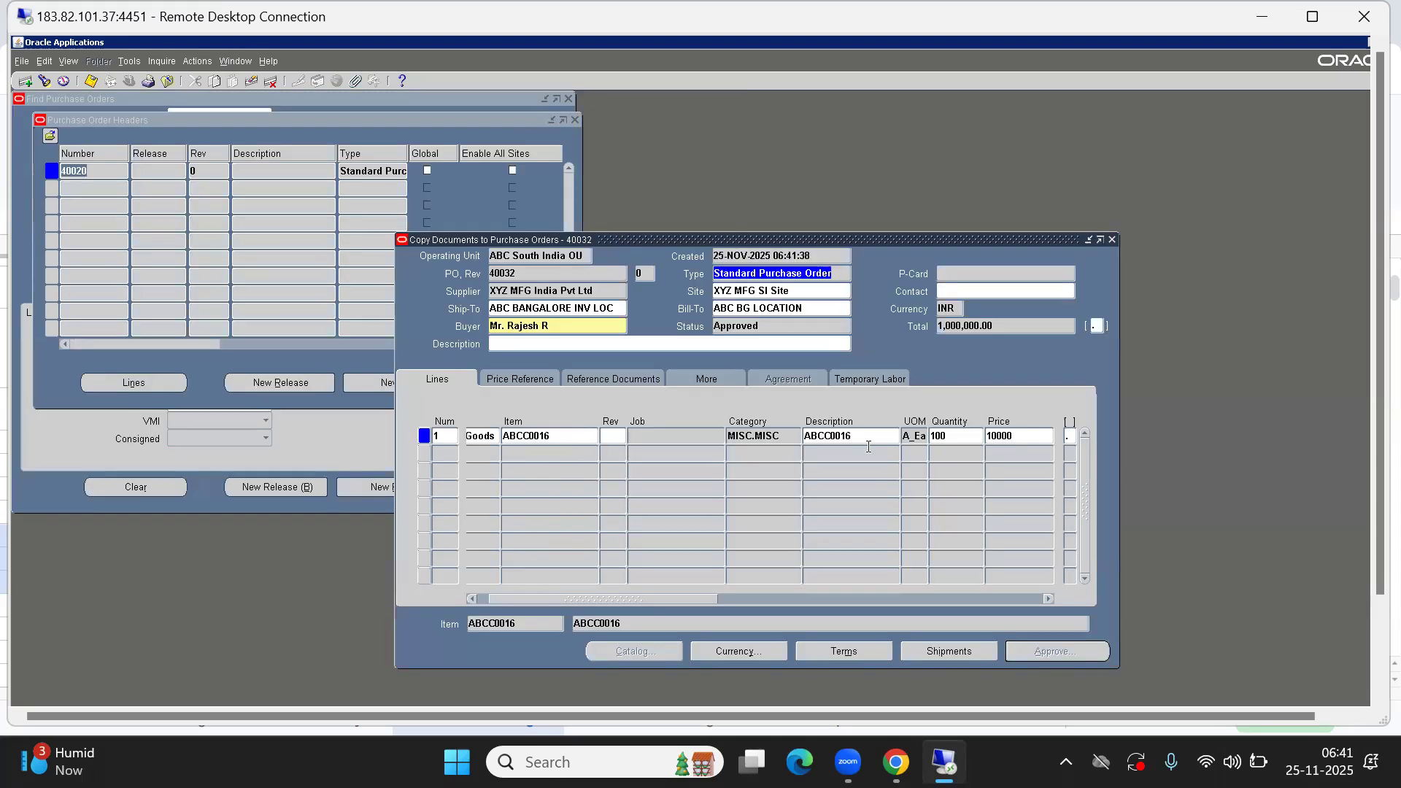
{"action": "left_click", "coordinate": [953, 436]}
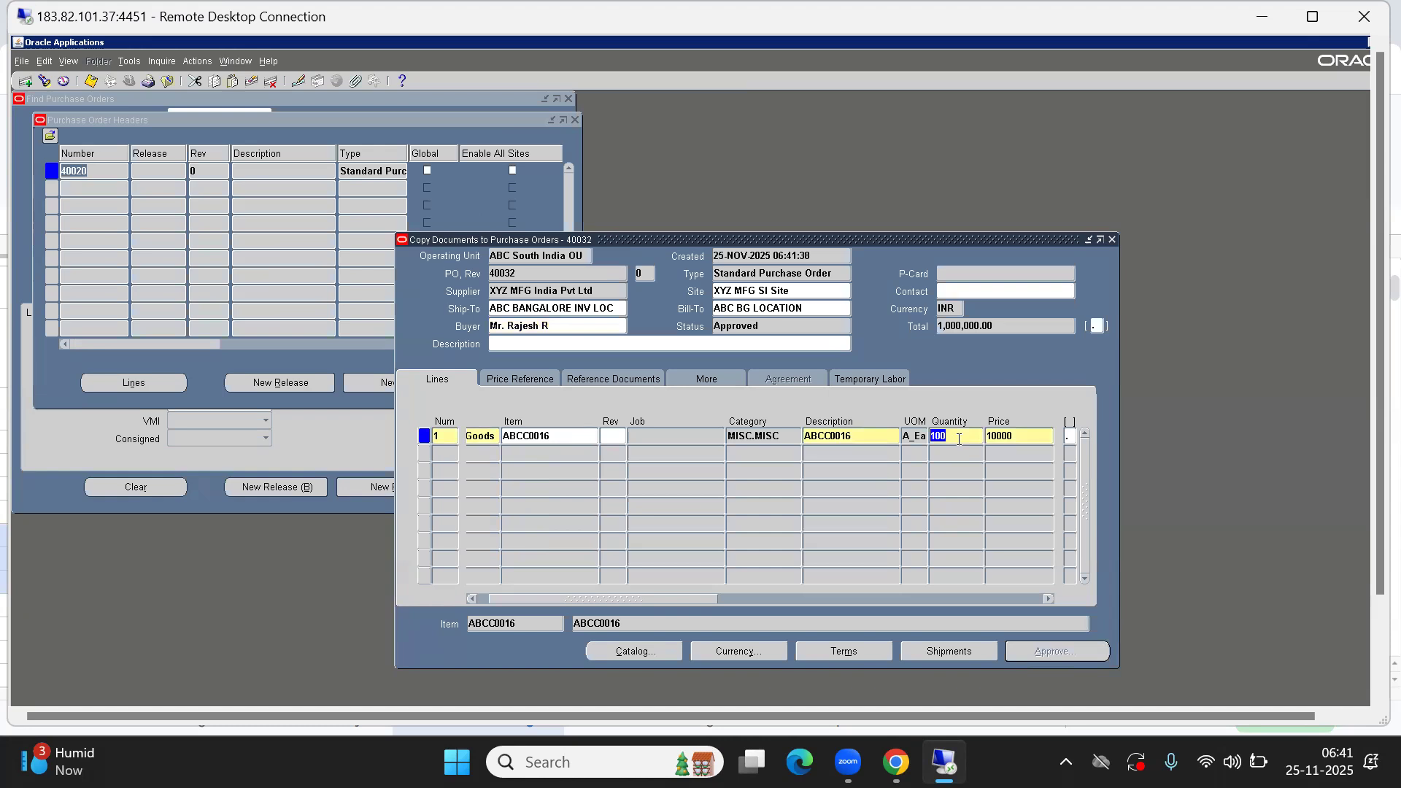
{"action": "left_click", "coordinate": [527, 290]}
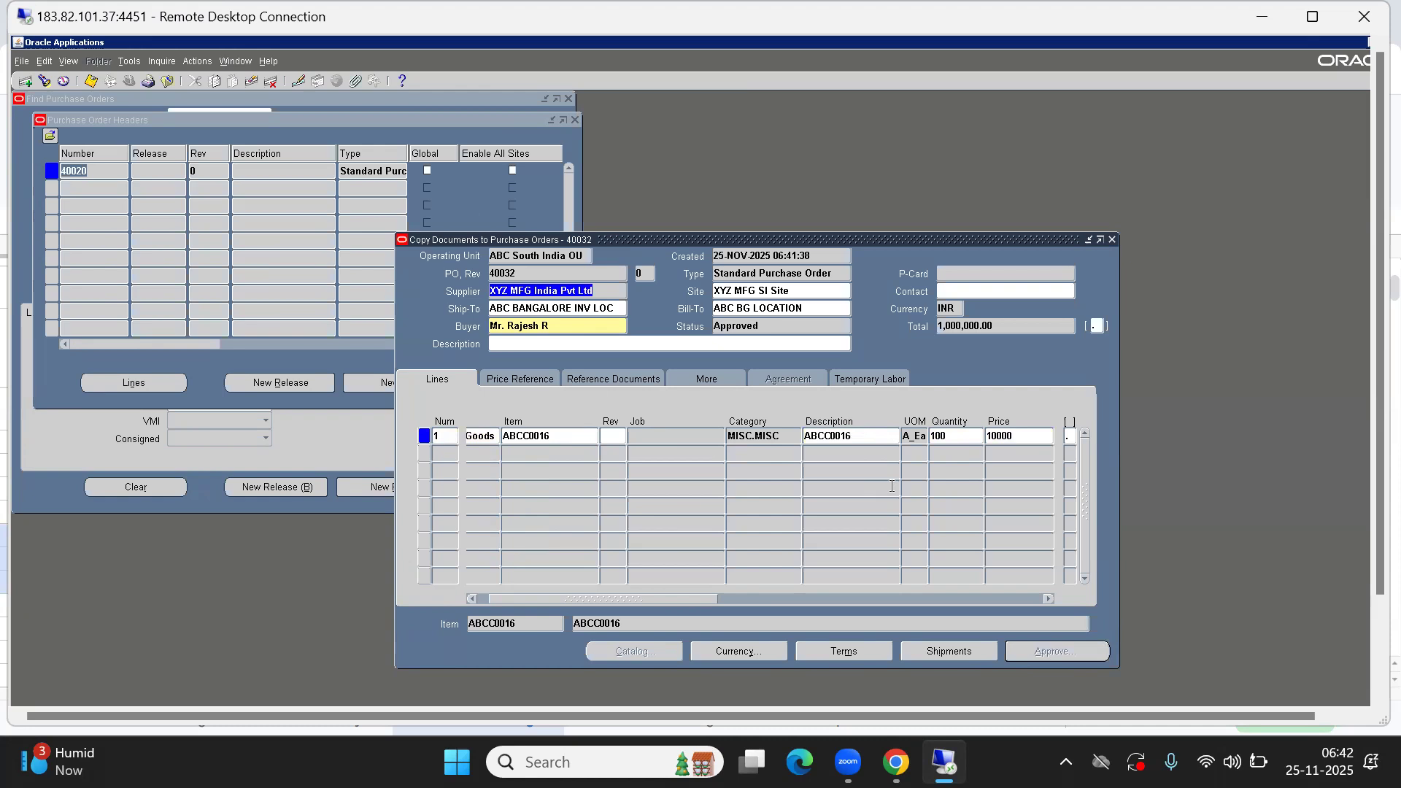
{"action": "left_click", "coordinate": [1114, 240]}
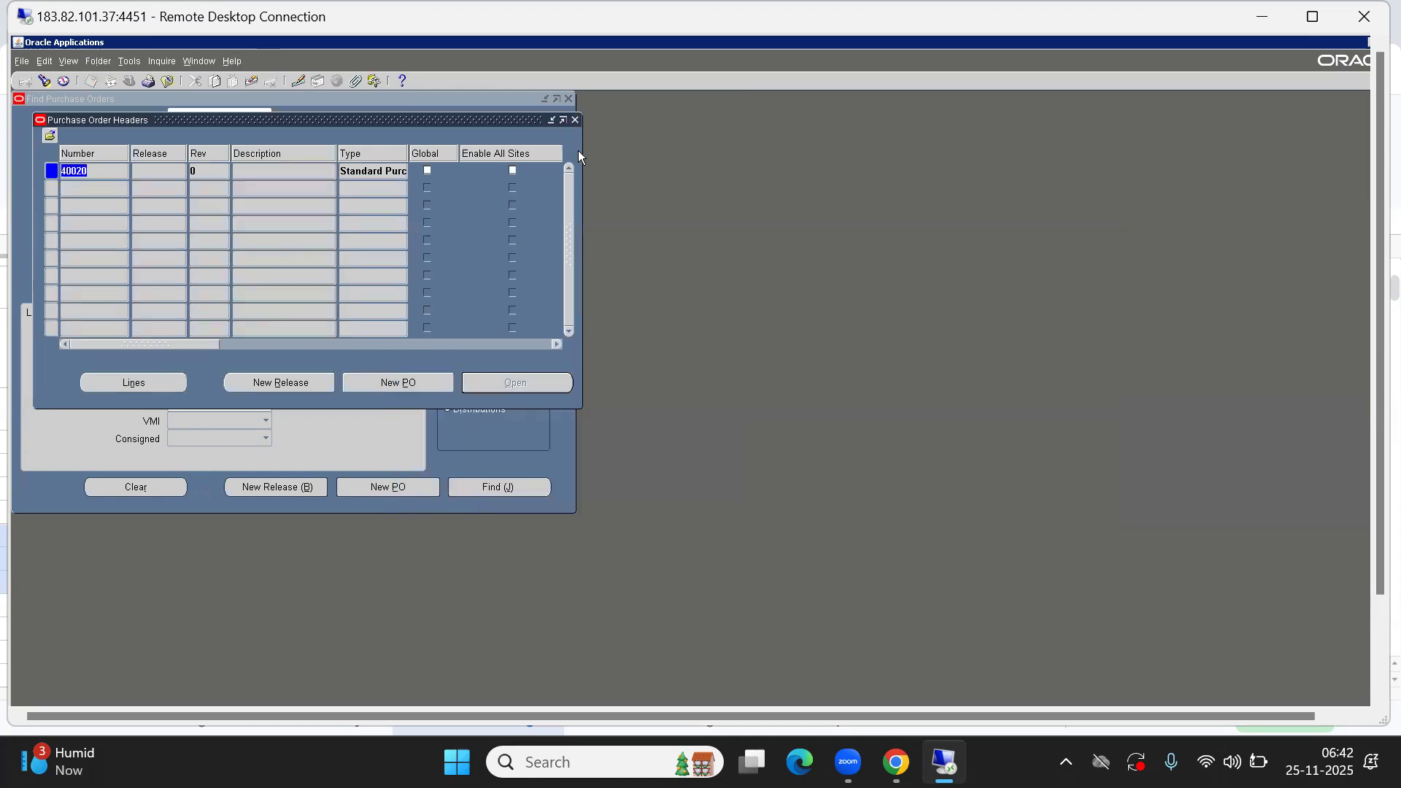
Step: Close the Purchase Order Headers window and open Receiving Receipts for the ABC Bangalore Inv Org (ABB) organization
{"action": "left_click", "coordinate": [575, 120]}
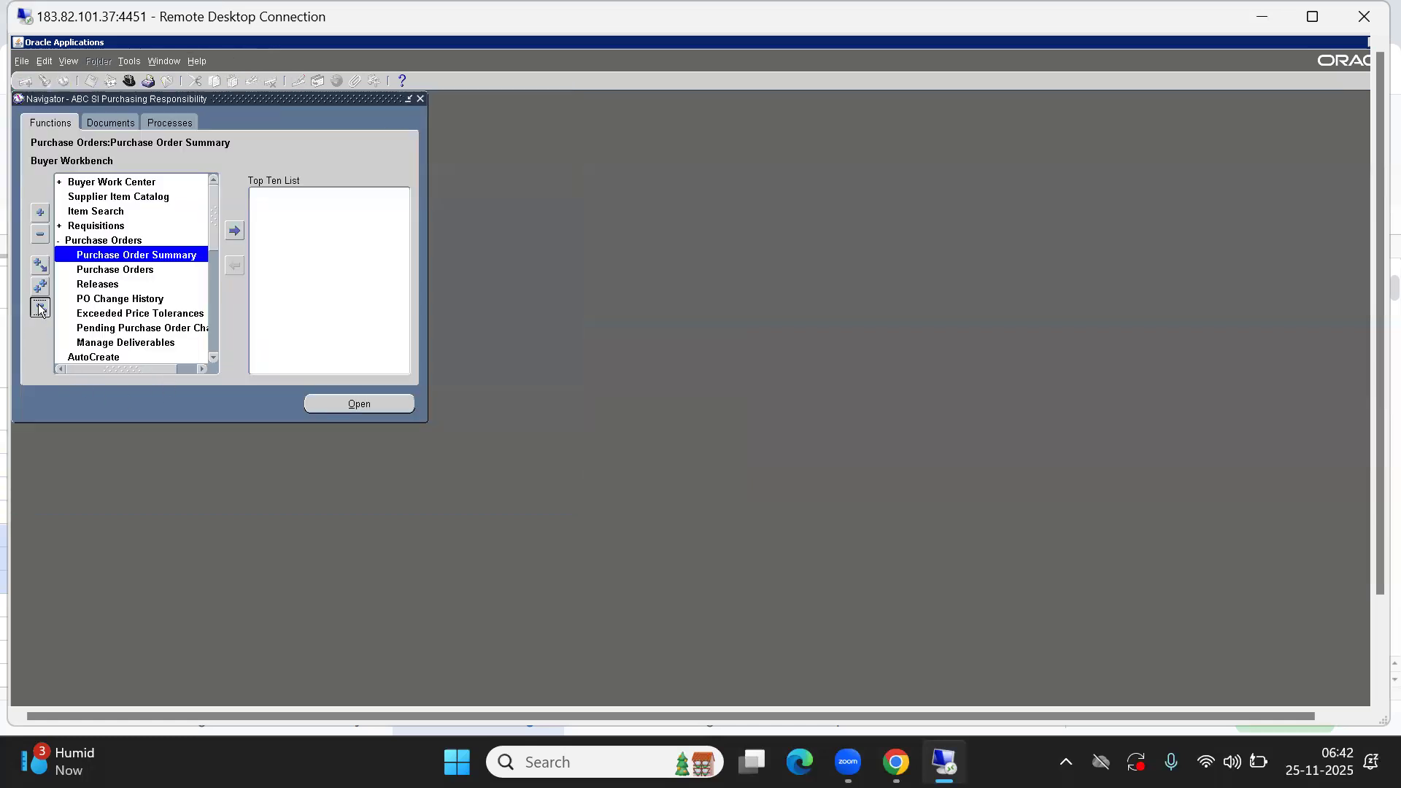
{"action": "left_click", "coordinate": [40, 308]}
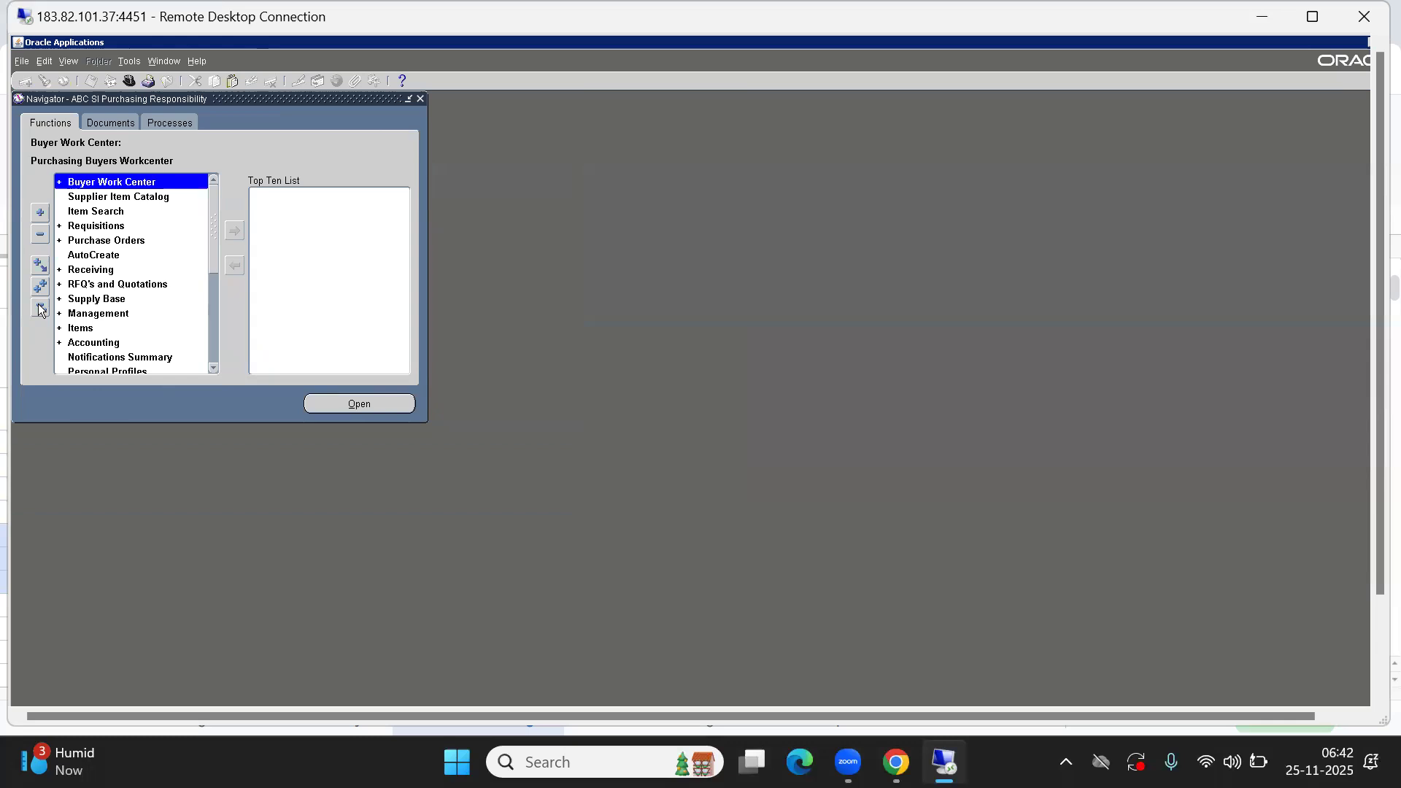
{"action": "left_click", "coordinate": [95, 227]}
{"action": "double_click", "coordinate": [90, 269]}
{"action": "left_click", "coordinate": [359, 404]}
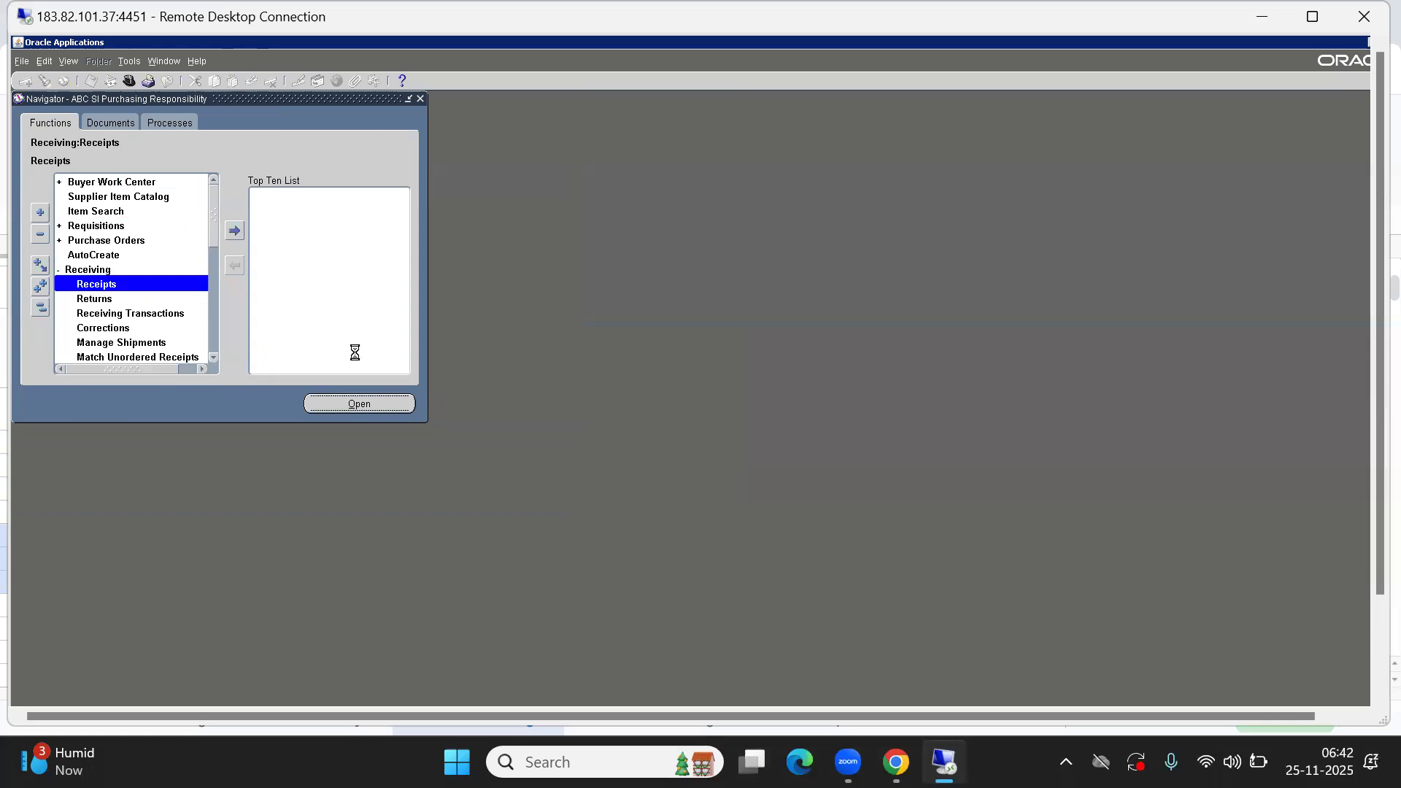
{"action": "left_click", "coordinate": [232, 300]}
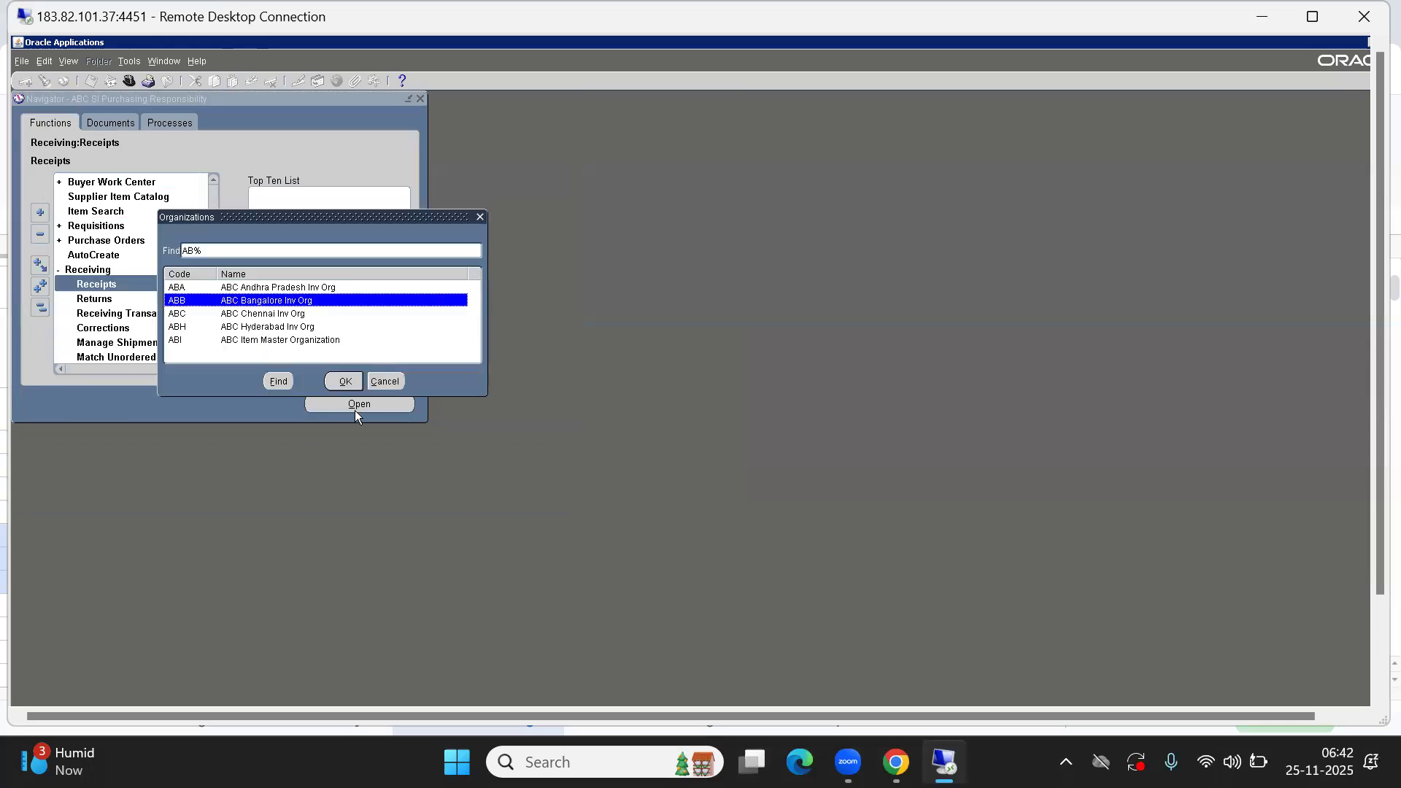
{"action": "left_click", "coordinate": [344, 382]}
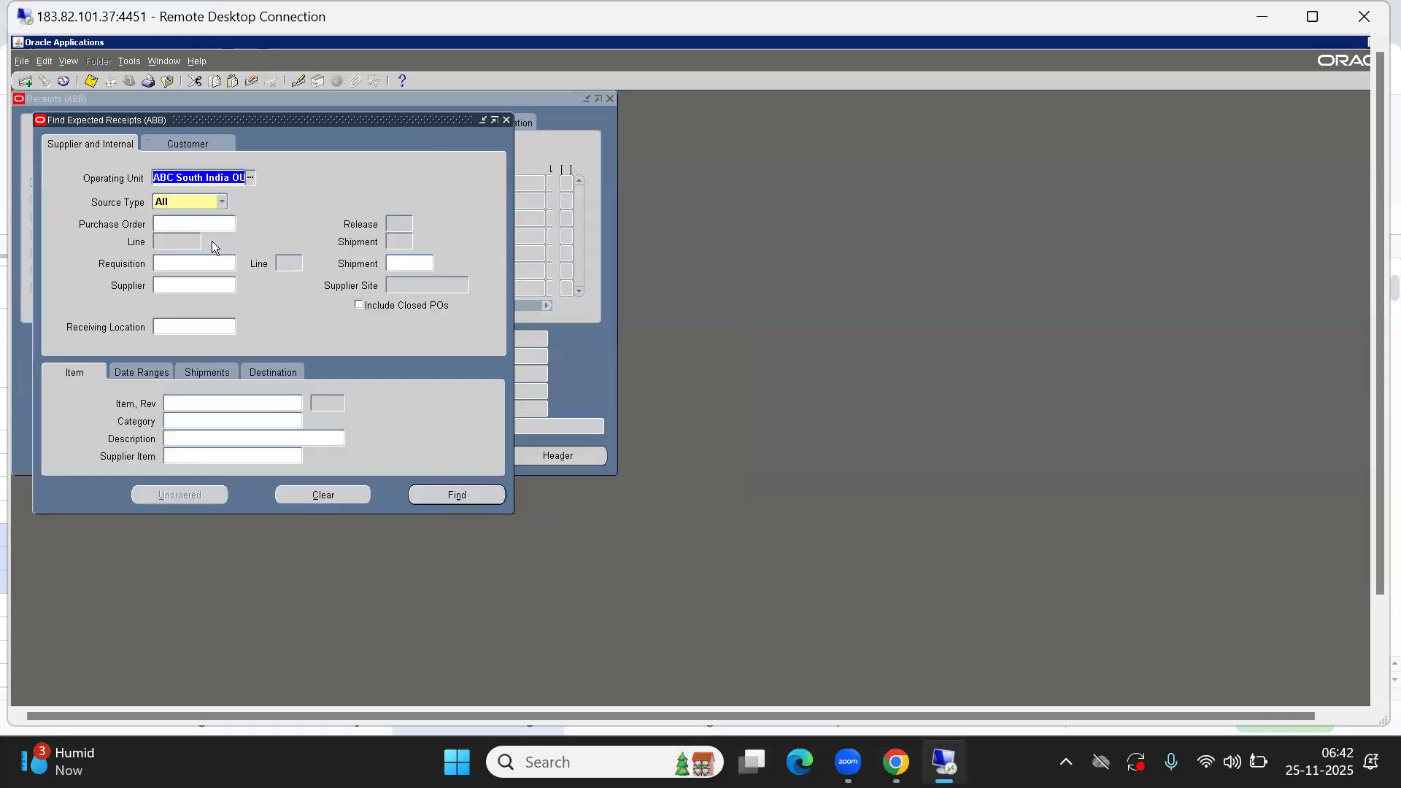
Step: Find the expected receipt line of the new purchase order by its order number
{"action": "key", "text": "ctrl+v"}
{"action": "key", "text": "Tab"}
{"action": "key", "text": "alt+n"}
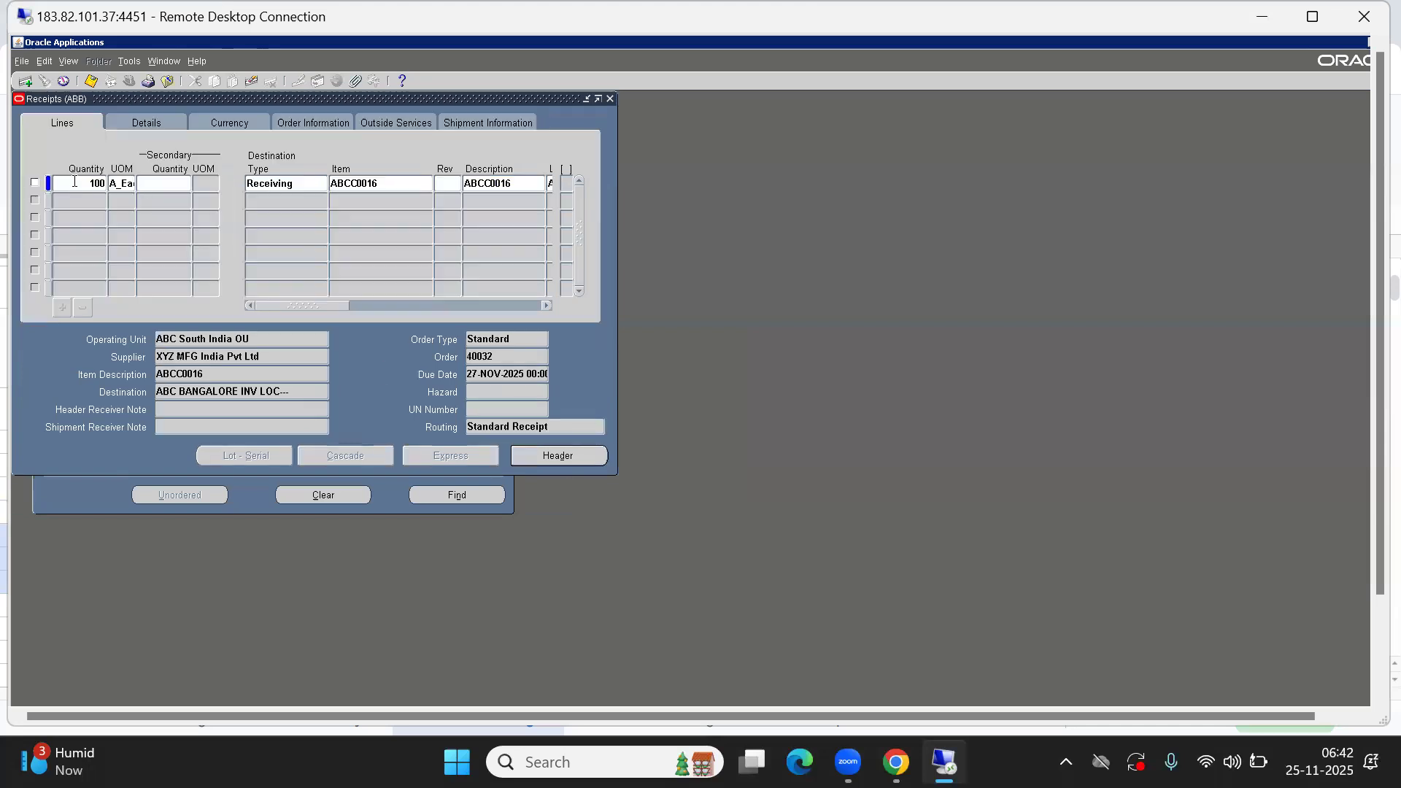
{"action": "left_click_drag", "start_coordinate": [191, 102], "coordinate": [385, 164]}
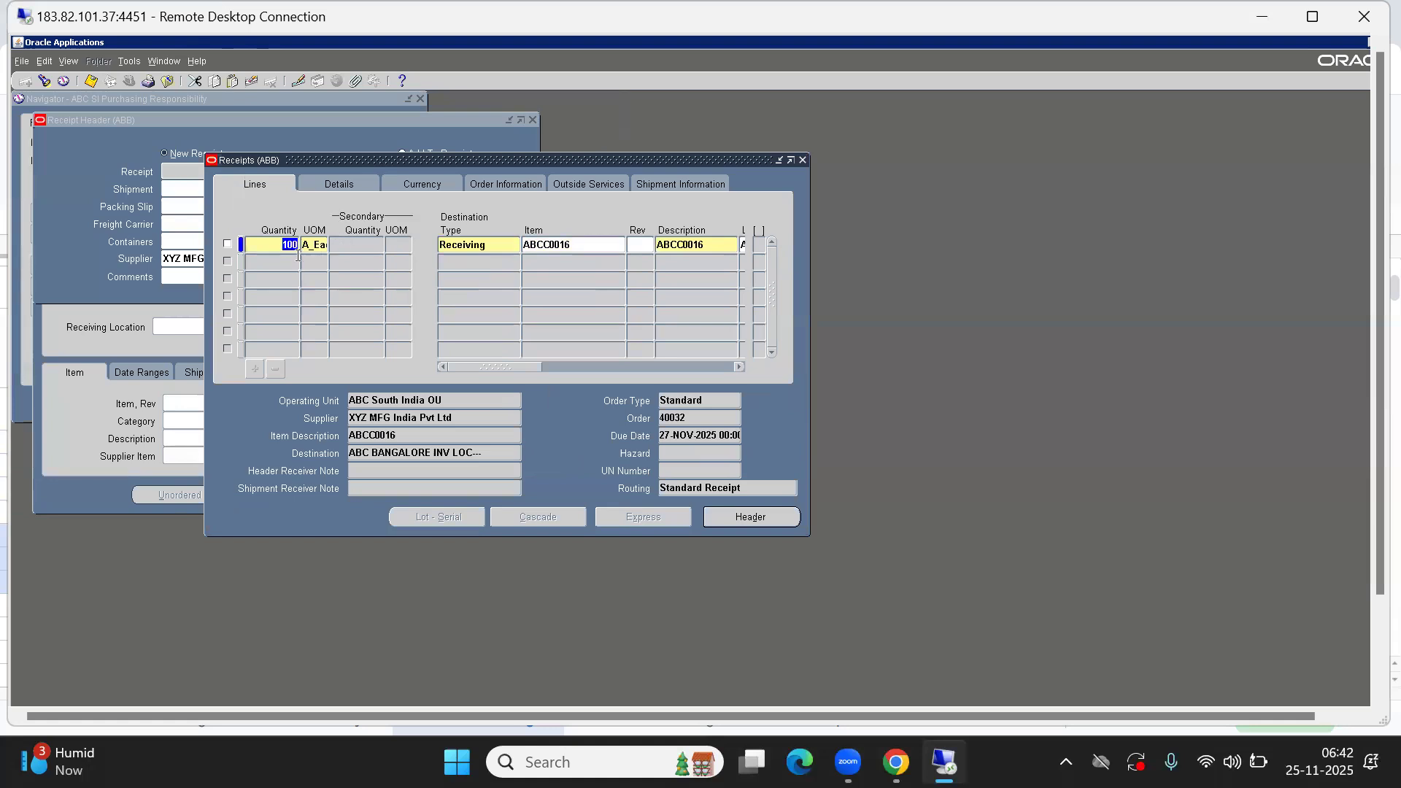
Step: Set the received quantity of the ABCC0016 line to 55 and save the receipt
{"action": "type", "text": "55"}
{"action": "key", "text": "Tab"}
{"action": "left_click_drag", "start_coordinate": [495, 368], "coordinate": [362, 349]}
{"action": "left_click", "coordinate": [91, 81]}
Step: Check the receipt number in the receipt header and close the receipt windows
{"action": "left_click", "coordinate": [762, 523]}
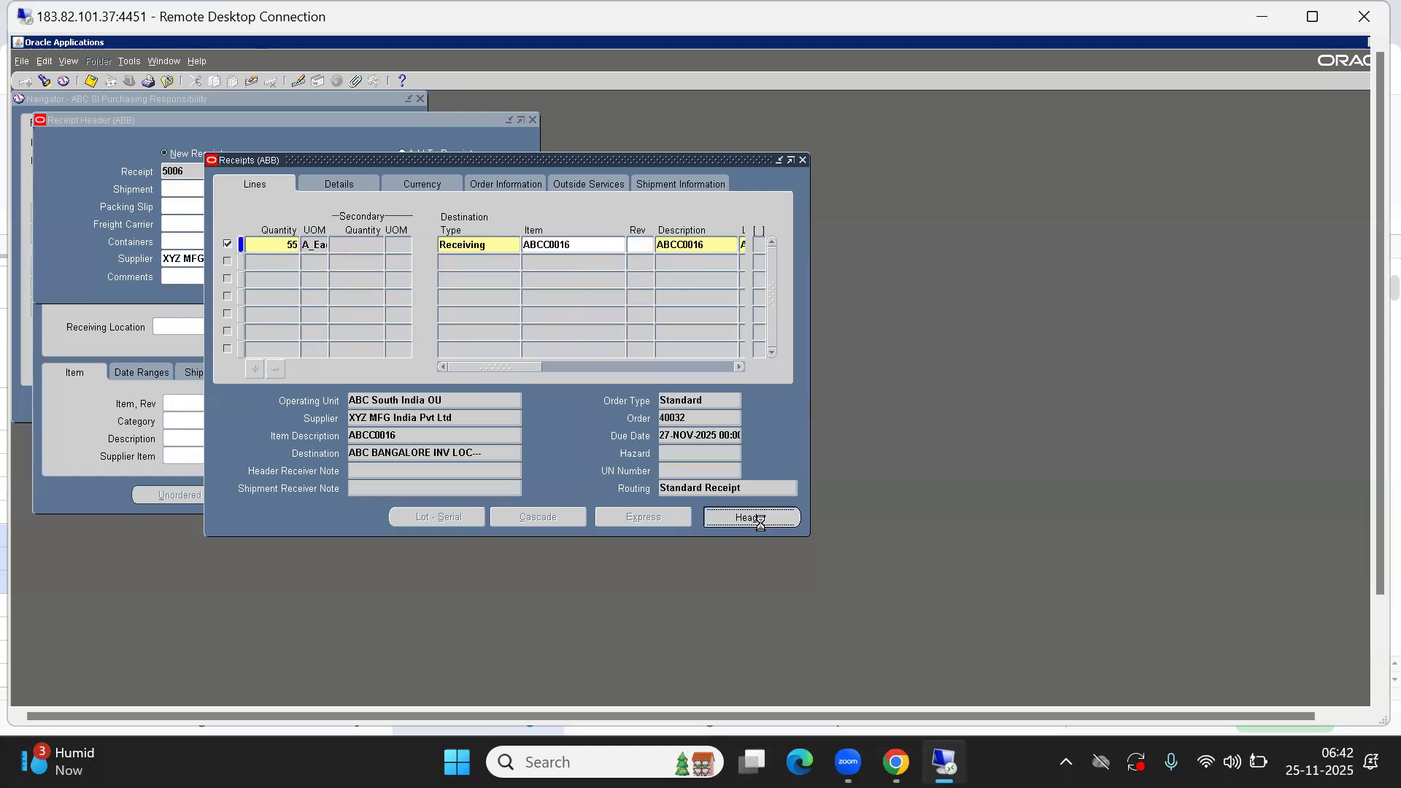
{"action": "double_click", "coordinate": [196, 169]}
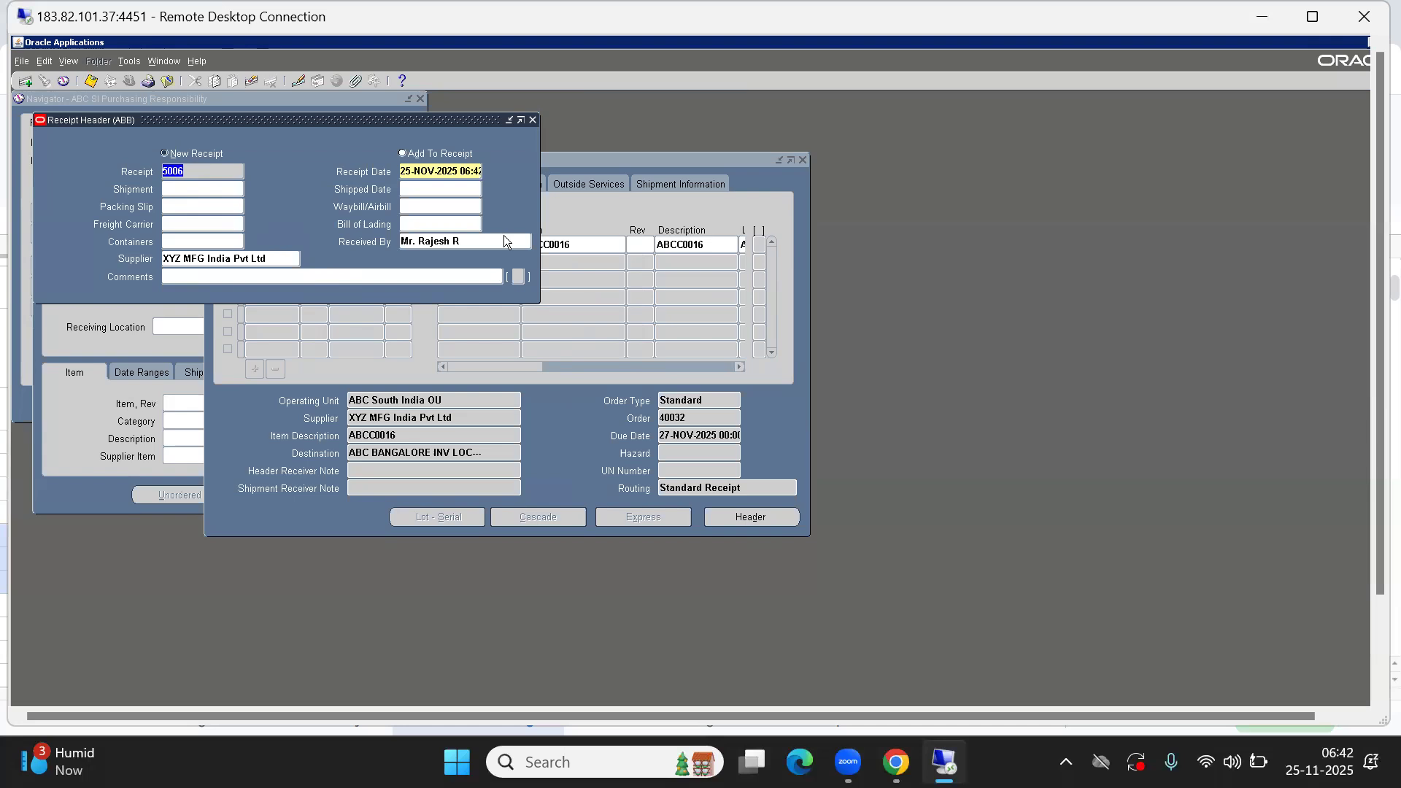
{"action": "key", "text": "alt+f"}
{"action": "key", "text": "c"}
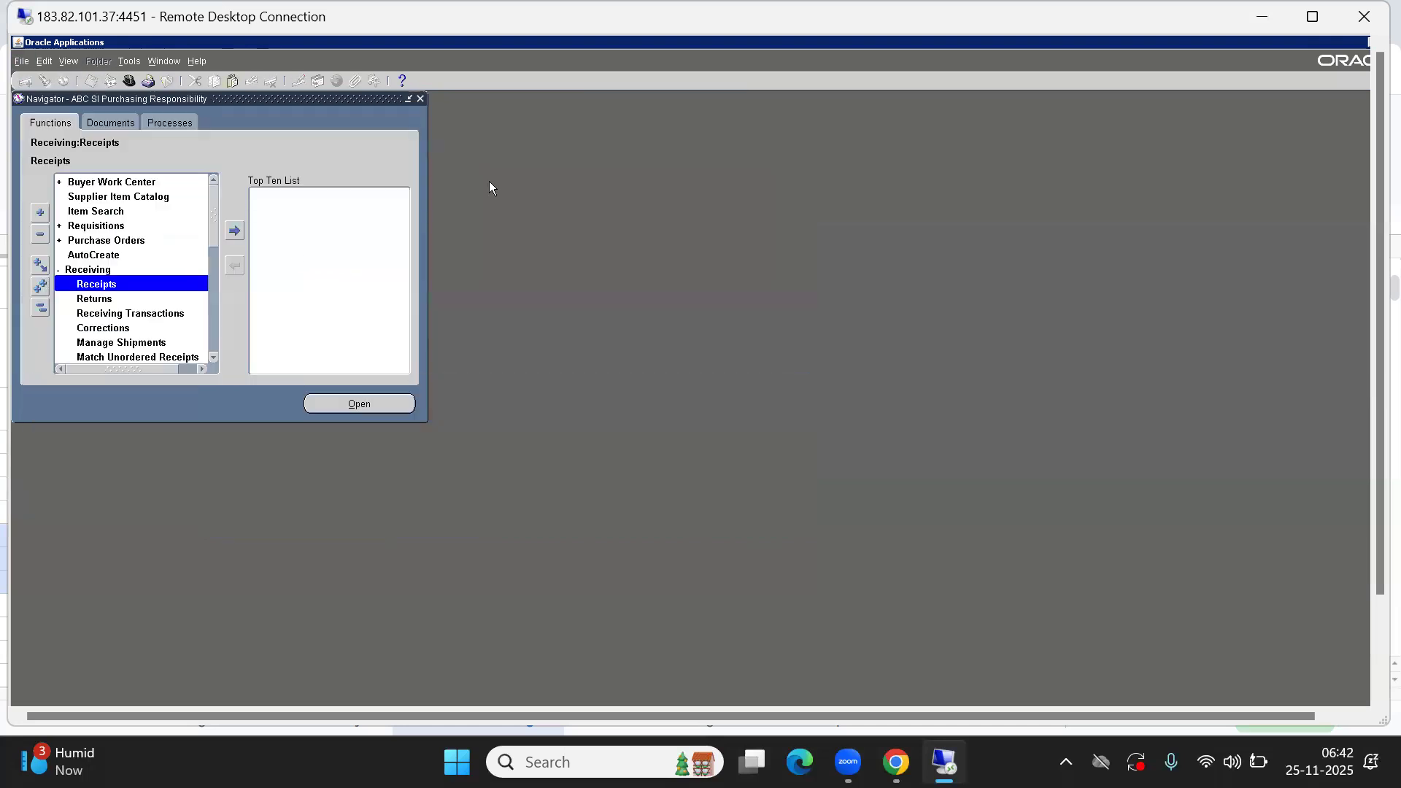
Step: Open Receiving Transactions and find the transactions of receipt 5006
{"action": "double_click", "coordinate": [125, 312]}
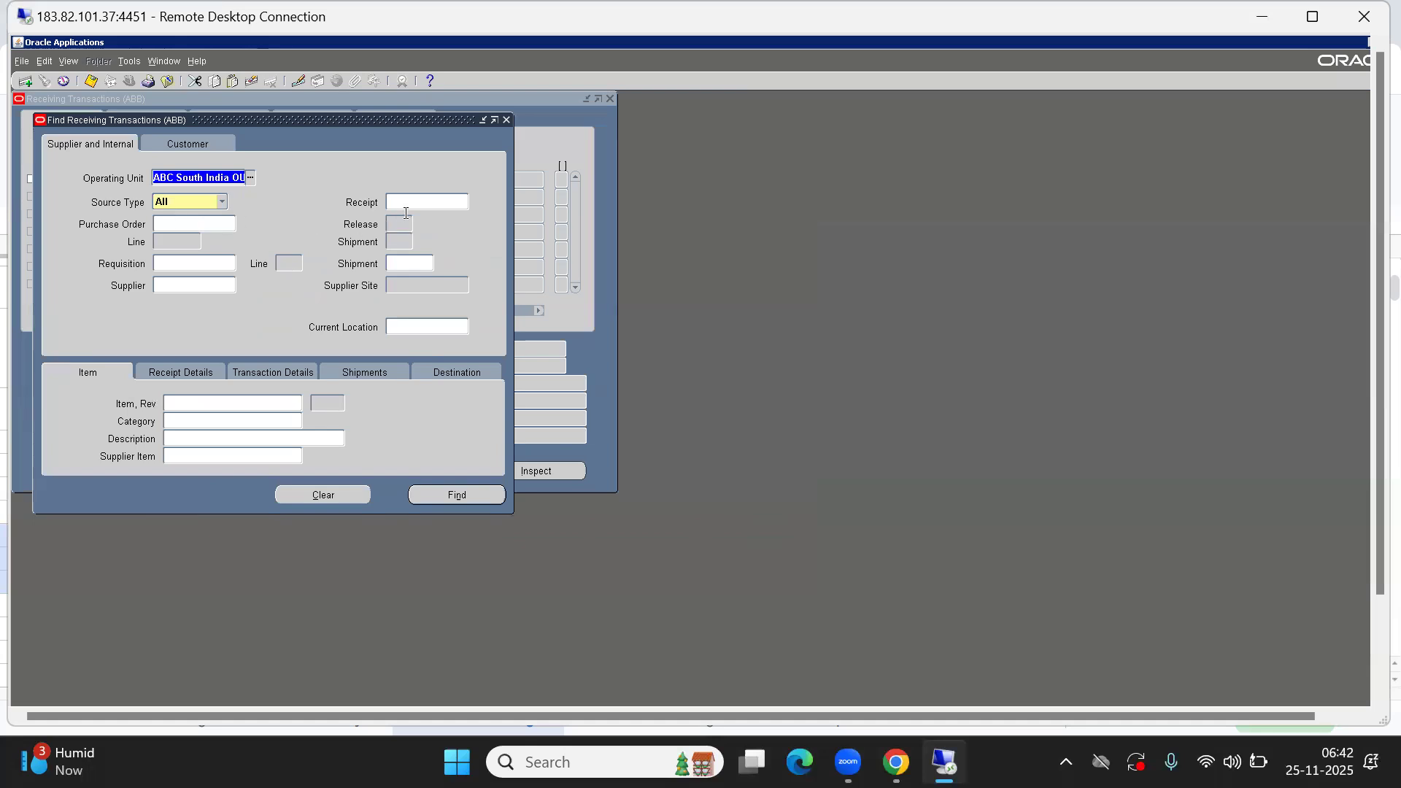
{"action": "left_click", "coordinate": [421, 205]}
{"action": "type", "text": "5006"}
{"action": "key", "text": "Tab"}
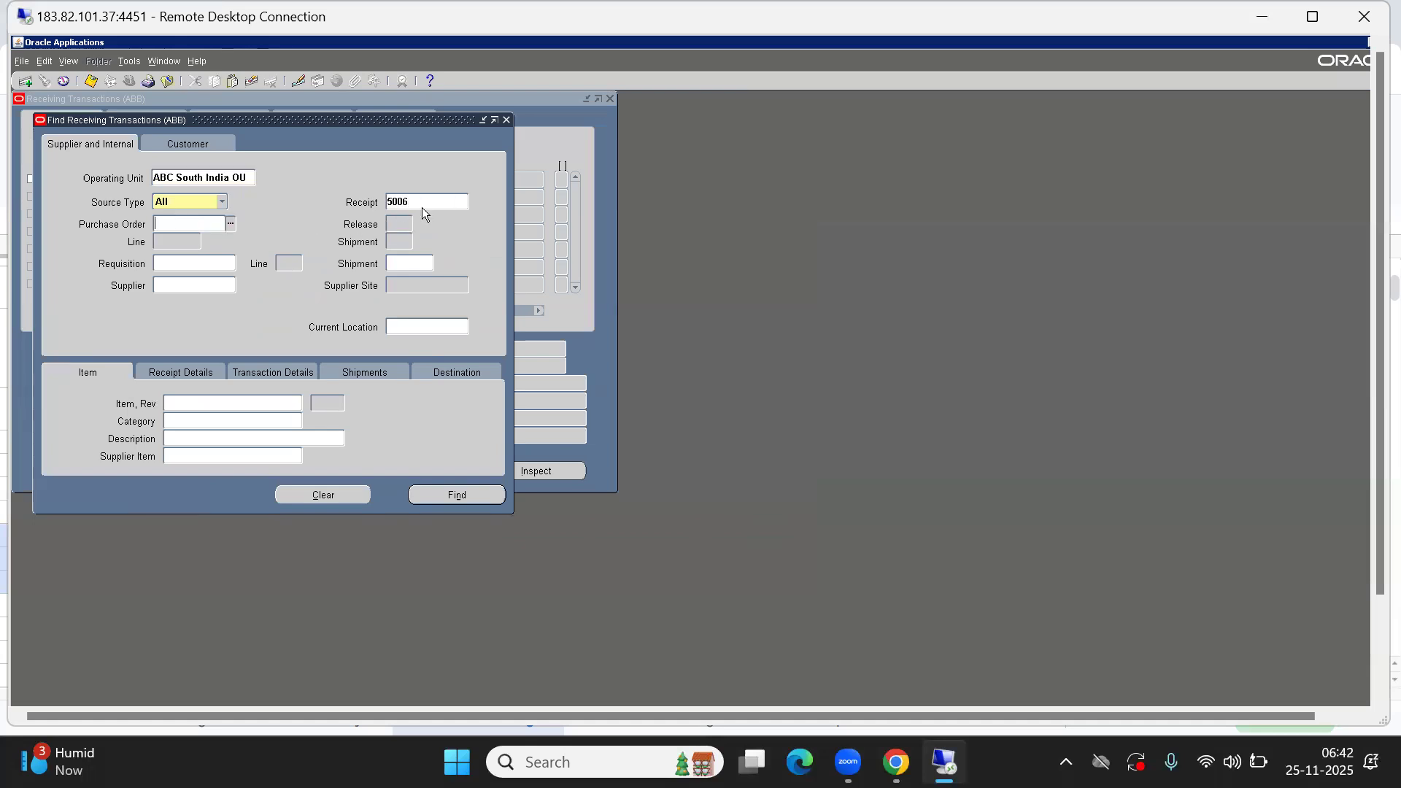
{"action": "left_click", "coordinate": [443, 495]}
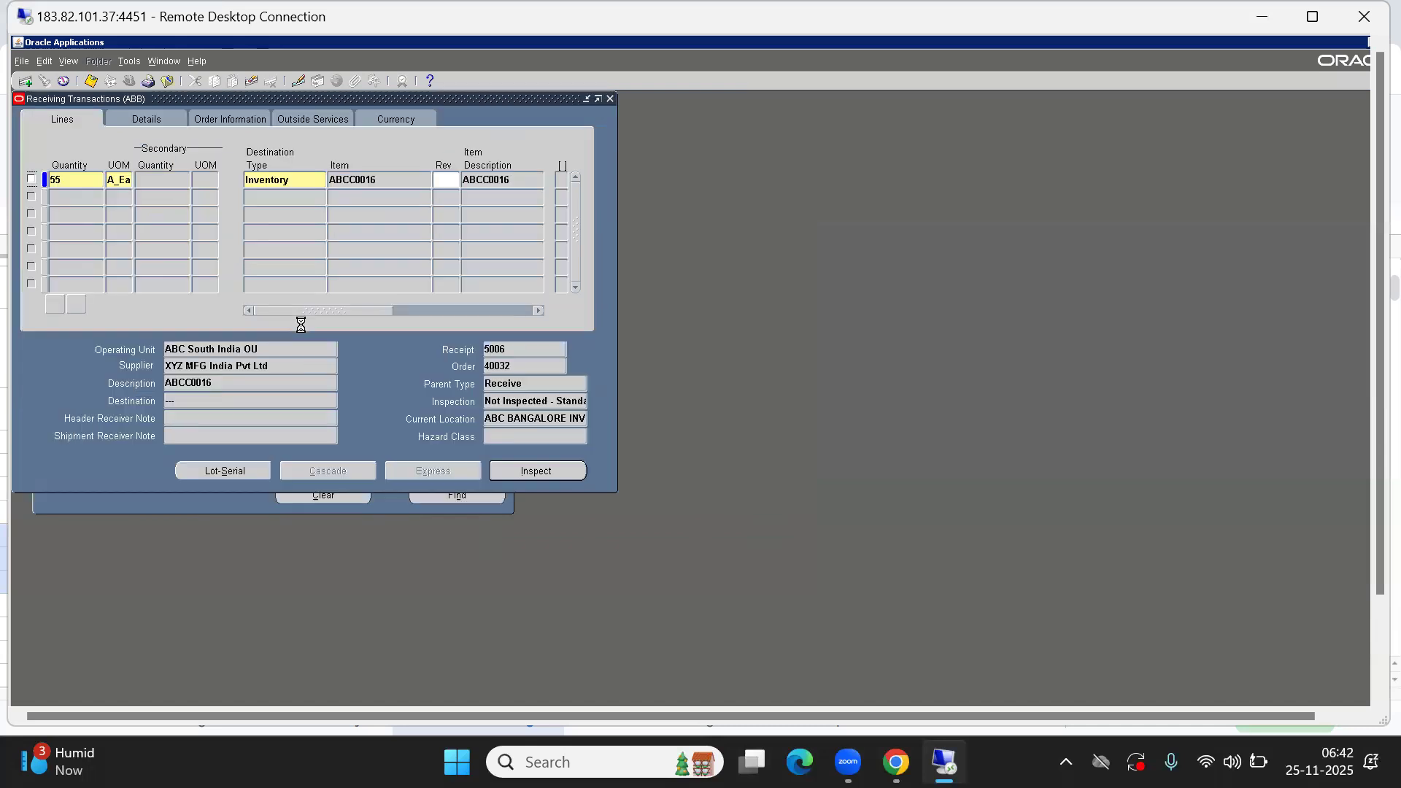
Step: Select the 55-unit line for delivery to subinventory ABC RM SUB and try to save it
{"action": "left_click", "coordinate": [31, 179]}
{"action": "left_click_drag", "start_coordinate": [367, 310], "coordinate": [493, 314]}
{"action": "left_click", "coordinate": [407, 182]}
{"action": "key", "text": "ctrl+l"}
{"action": "key", "text": "Down"}
{"action": "key", "text": "Down"}
{"action": "key", "text": "Return"}
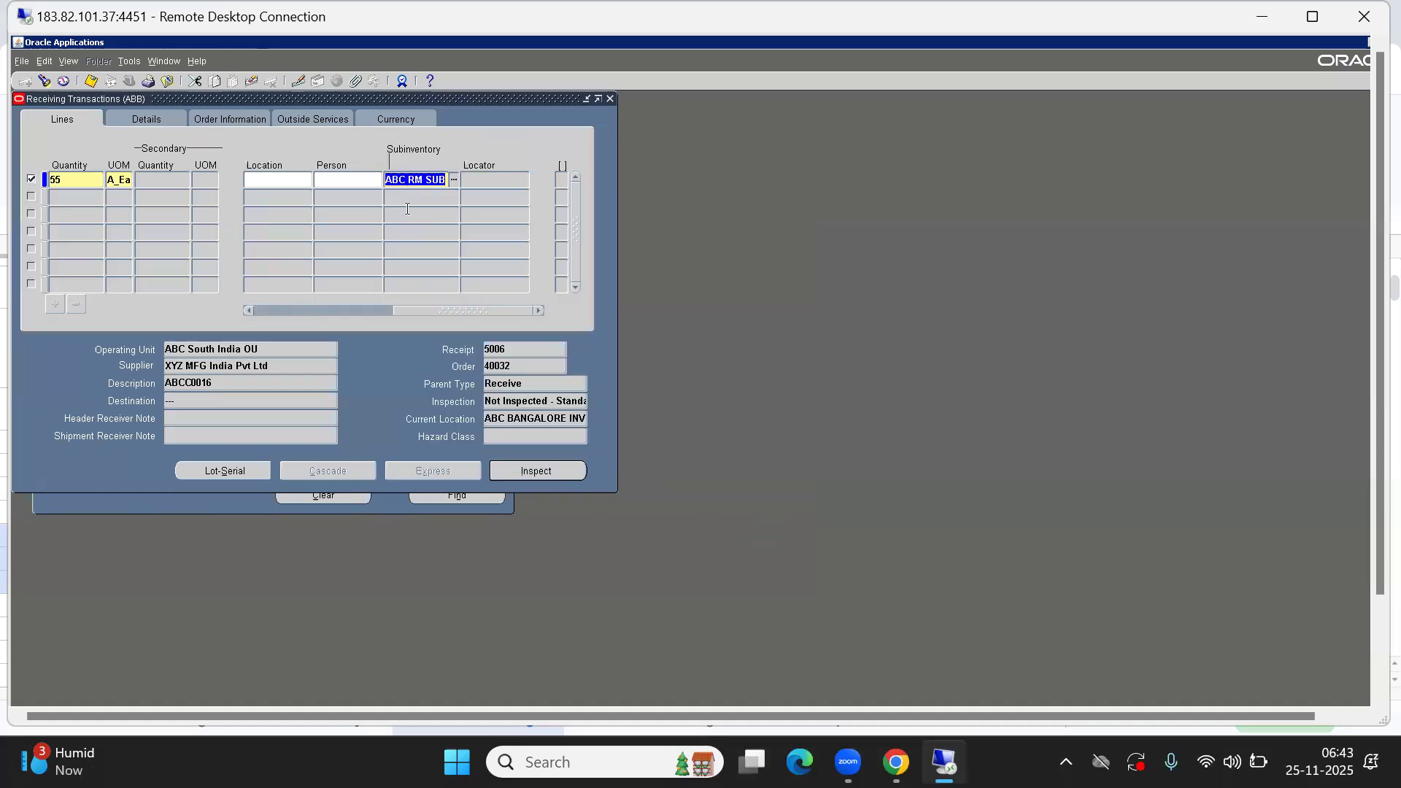
{"action": "left_click", "coordinate": [91, 81]}
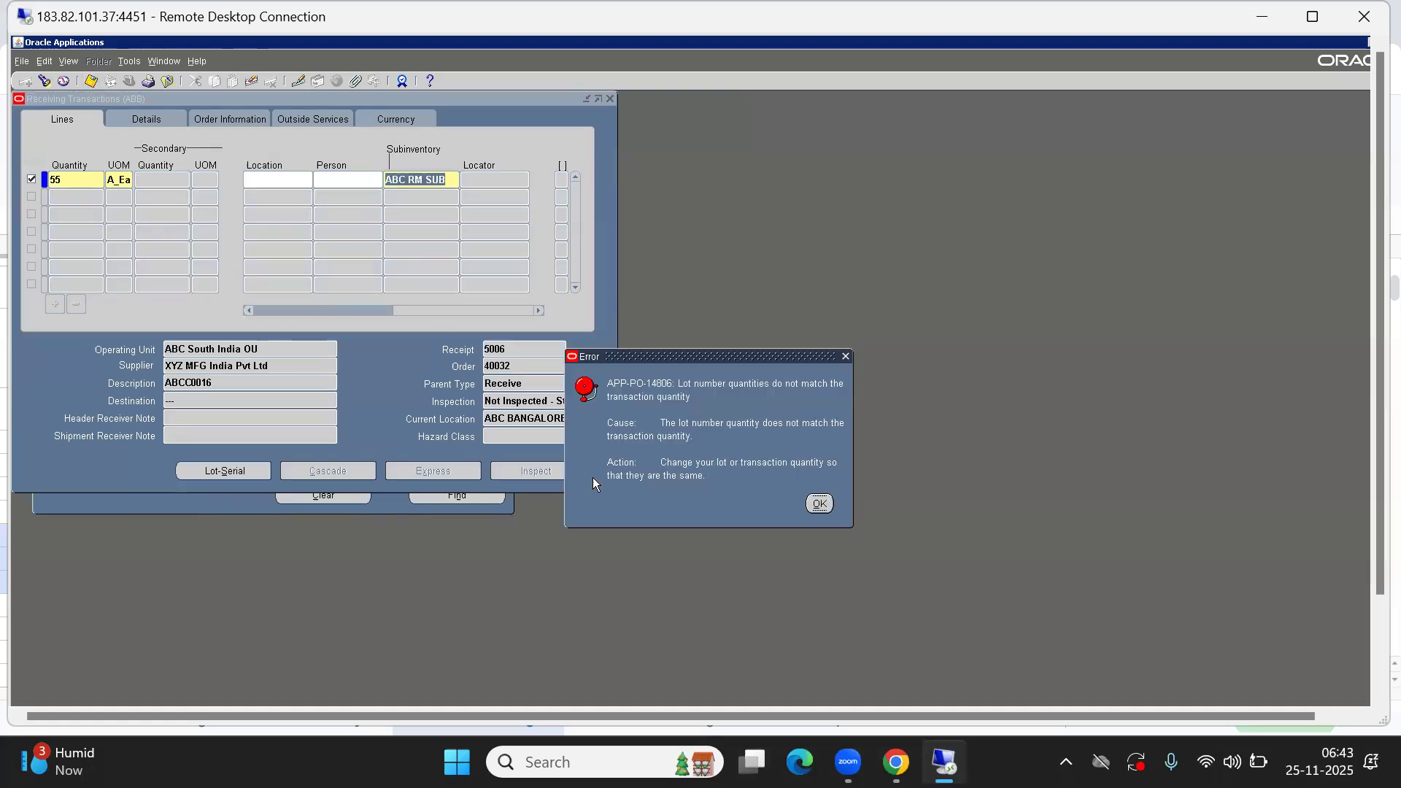
{"action": "left_click", "coordinate": [818, 504]}
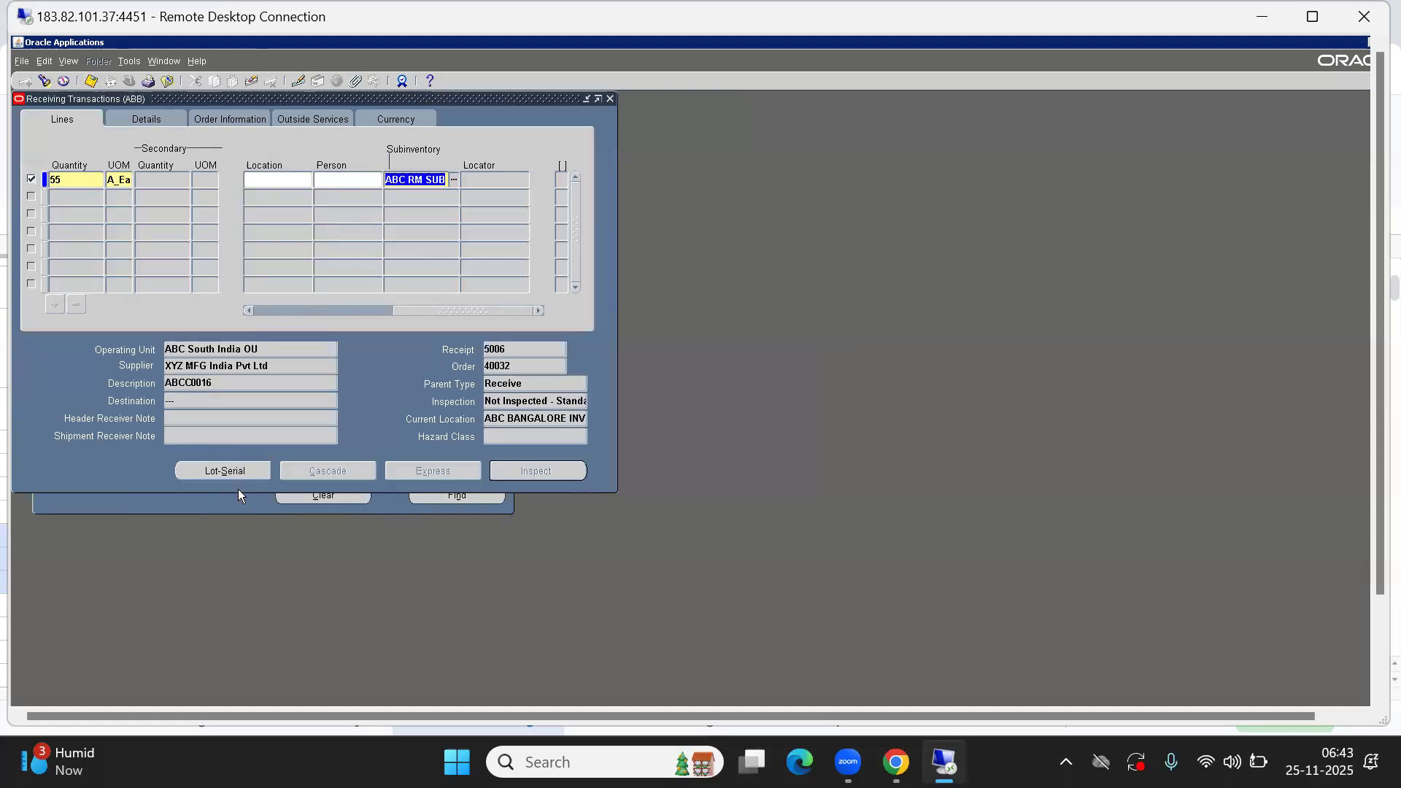
Step: Generate a lot for the 55 units of ABCC0016, save the inventory delivery and close the form
{"action": "left_click", "coordinate": [207, 467]}
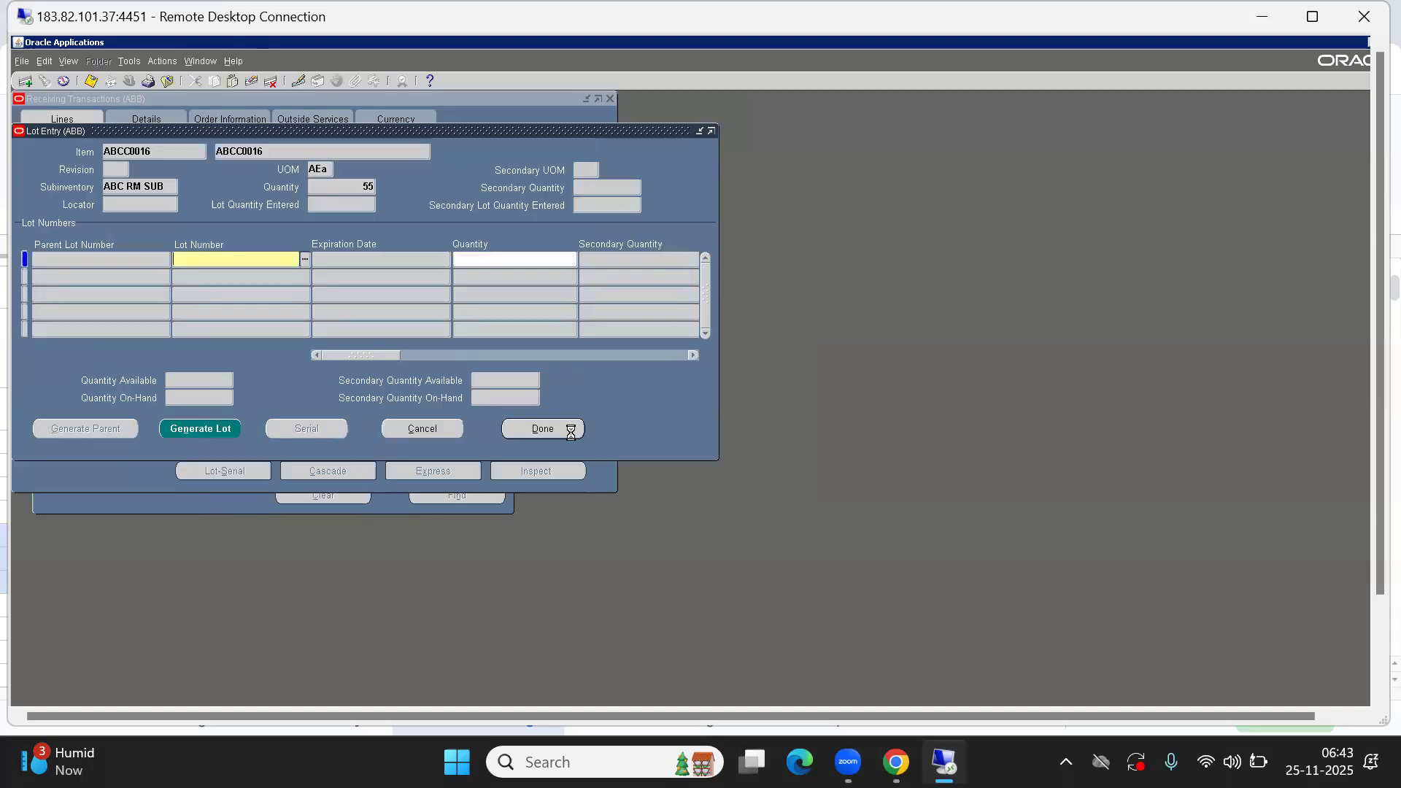
{"action": "left_click", "coordinate": [488, 267]}
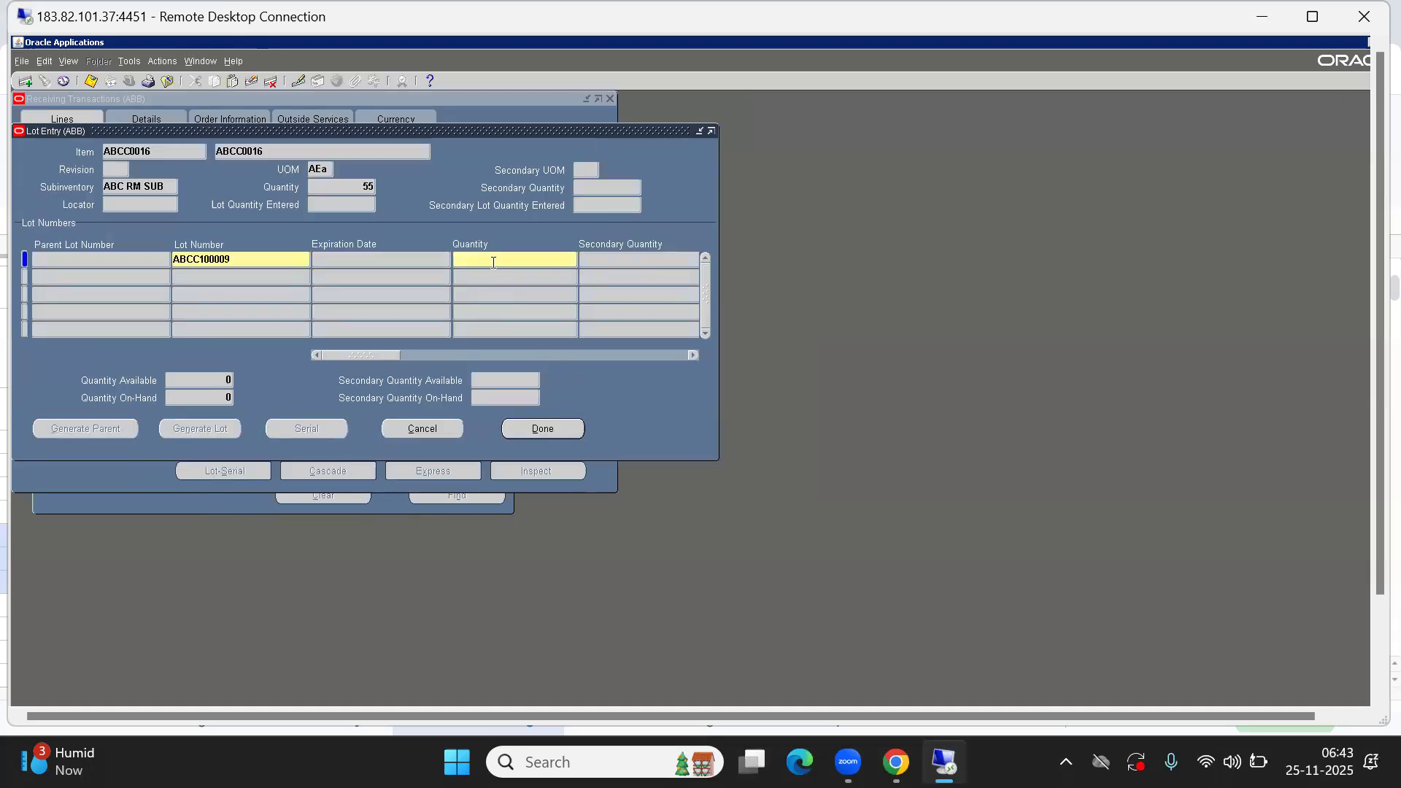
{"action": "left_click", "coordinate": [545, 429]}
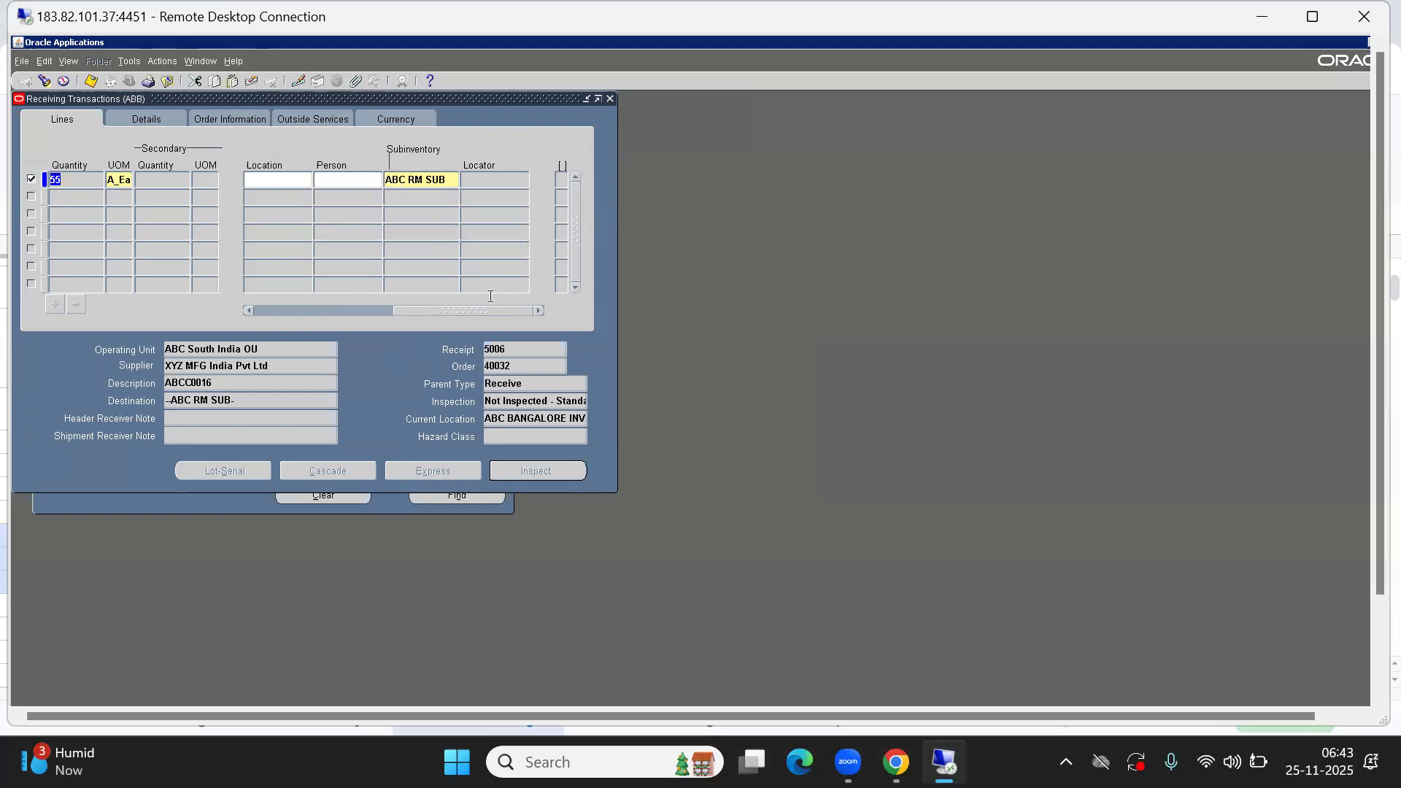
{"action": "key", "text": "F4"}
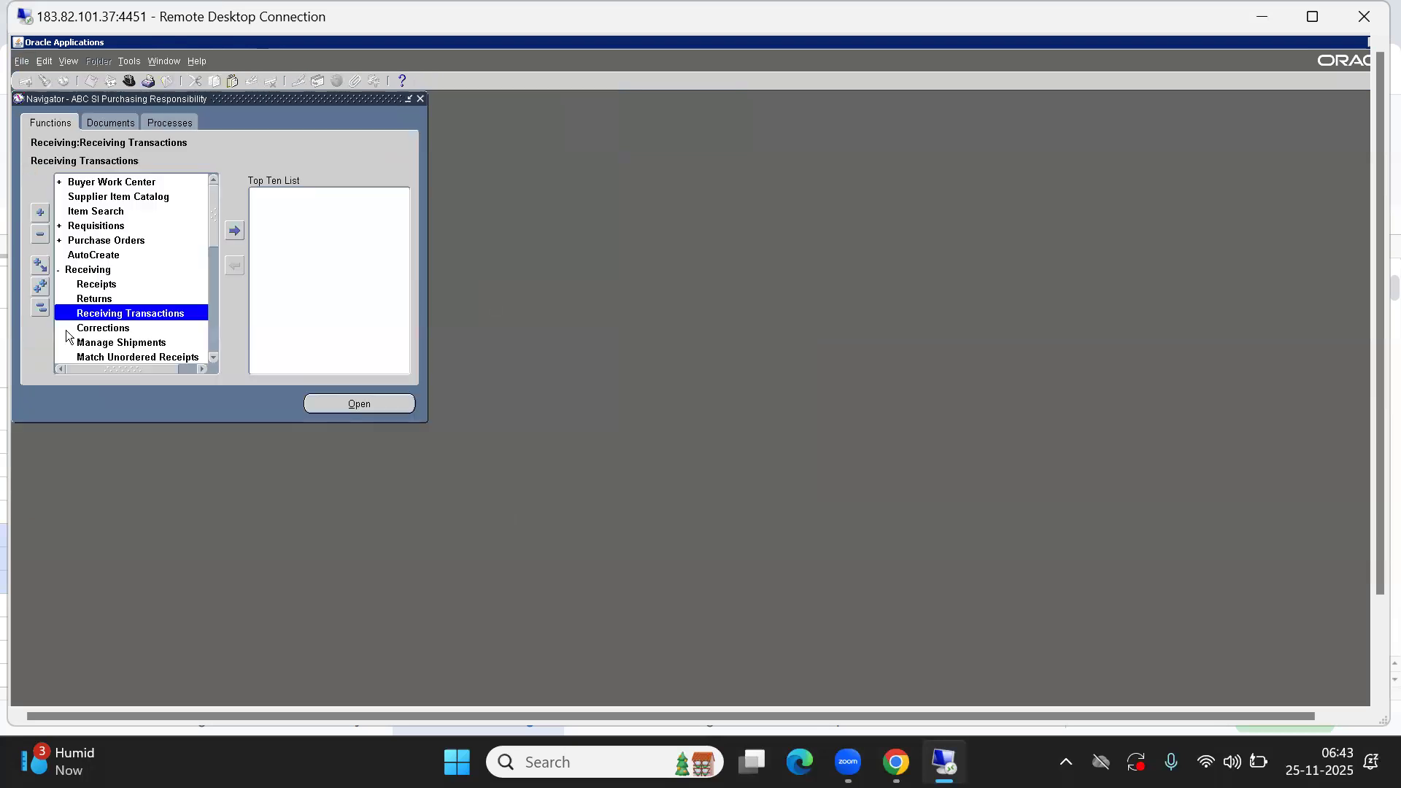
{"action": "left_click", "coordinate": [40, 308]}
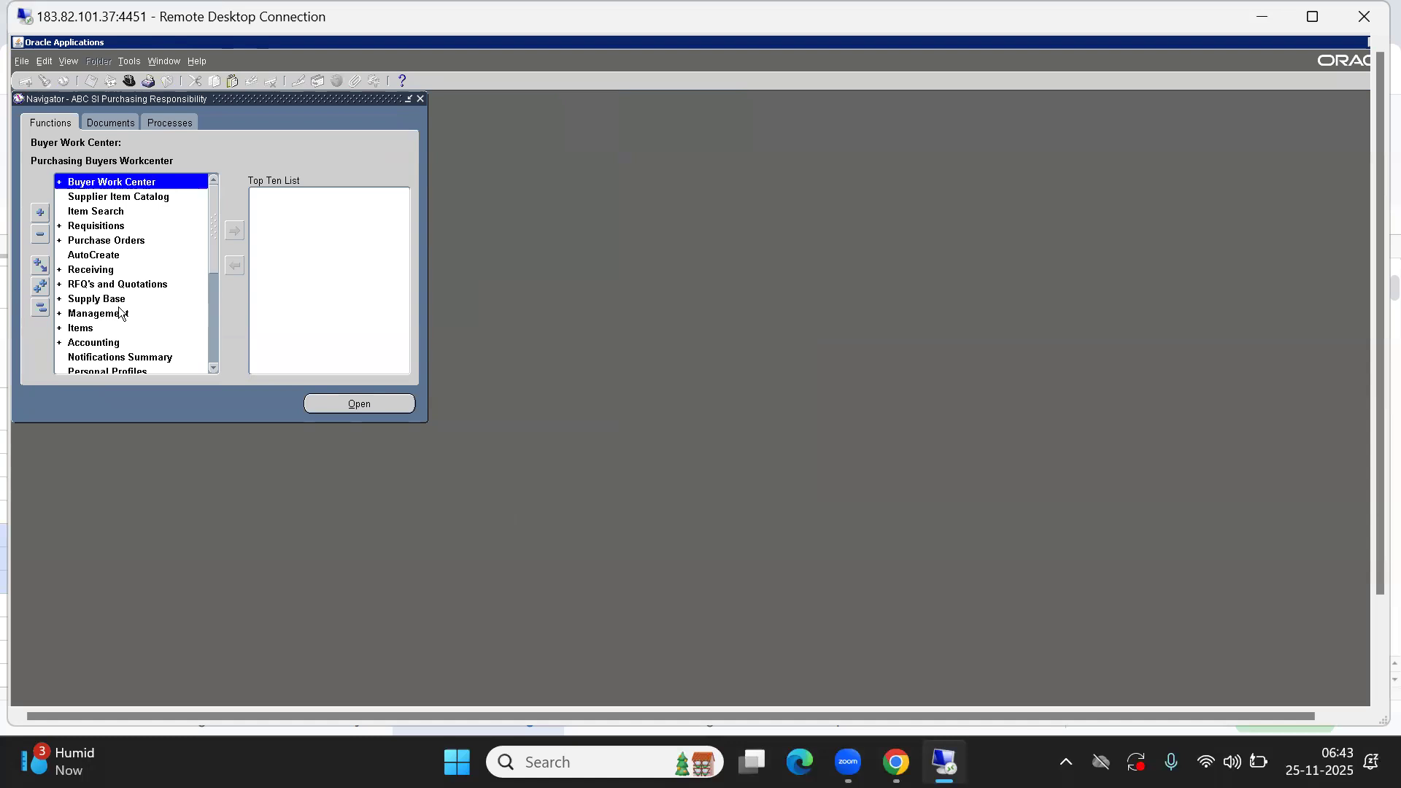
{"action": "key", "text": "Down"}
{"action": "key", "text": "Down"}
{"action": "key", "text": "Down"}
{"action": "key", "text": "Down"}
{"action": "key", "text": "Down"}
{"action": "key", "text": "Down"}
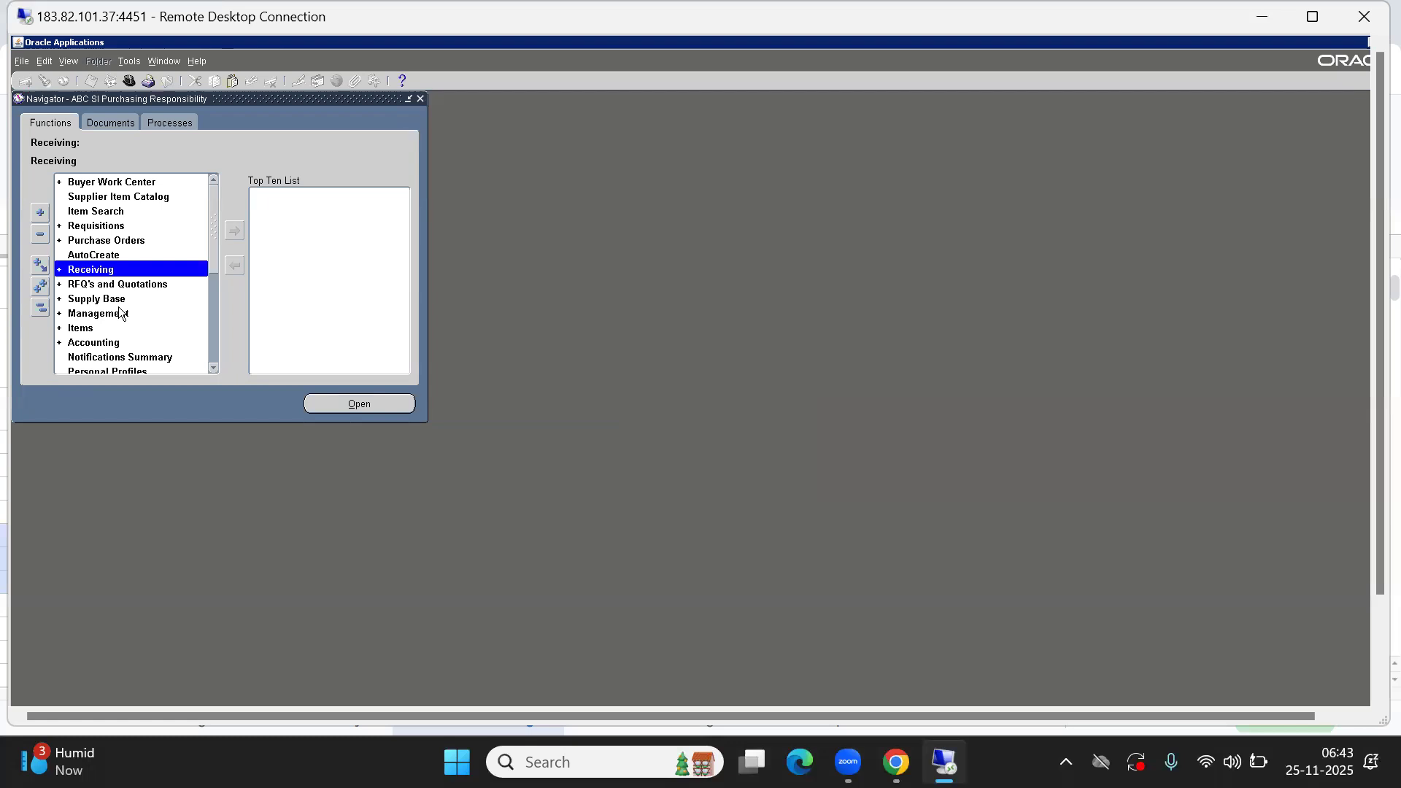
{"action": "left_click", "coordinate": [102, 241]}
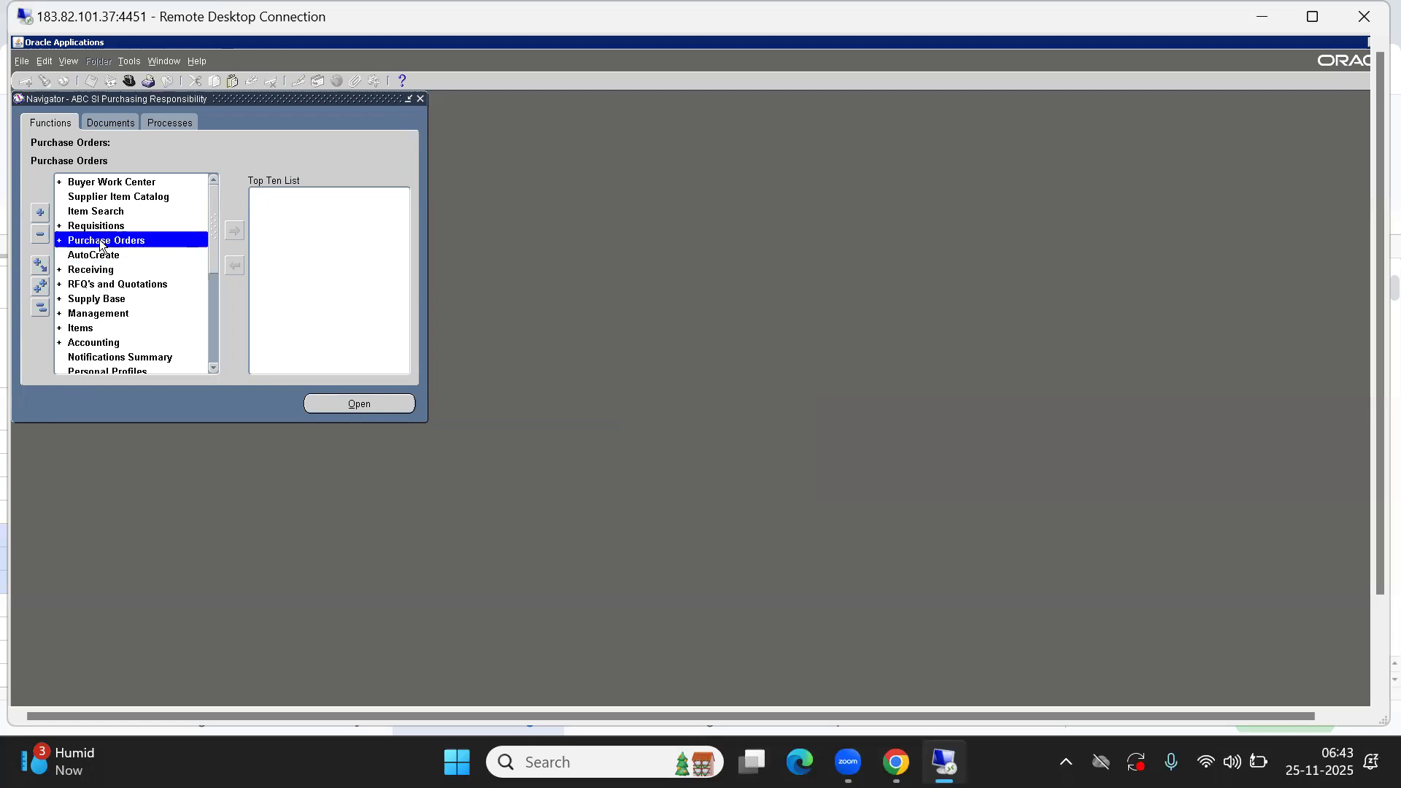
{"action": "double_click", "coordinate": [99, 242]}
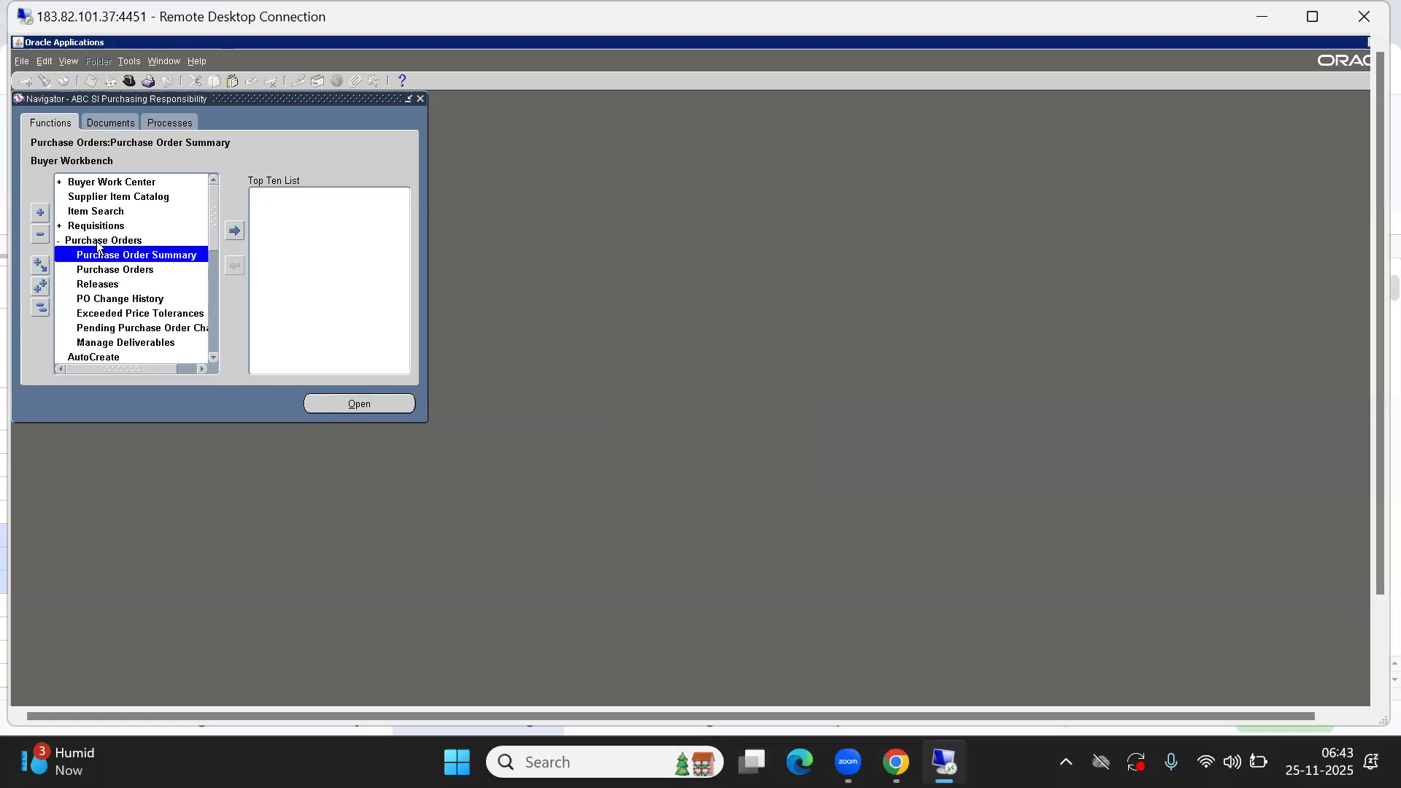
{"action": "left_click", "coordinate": [41, 307]}
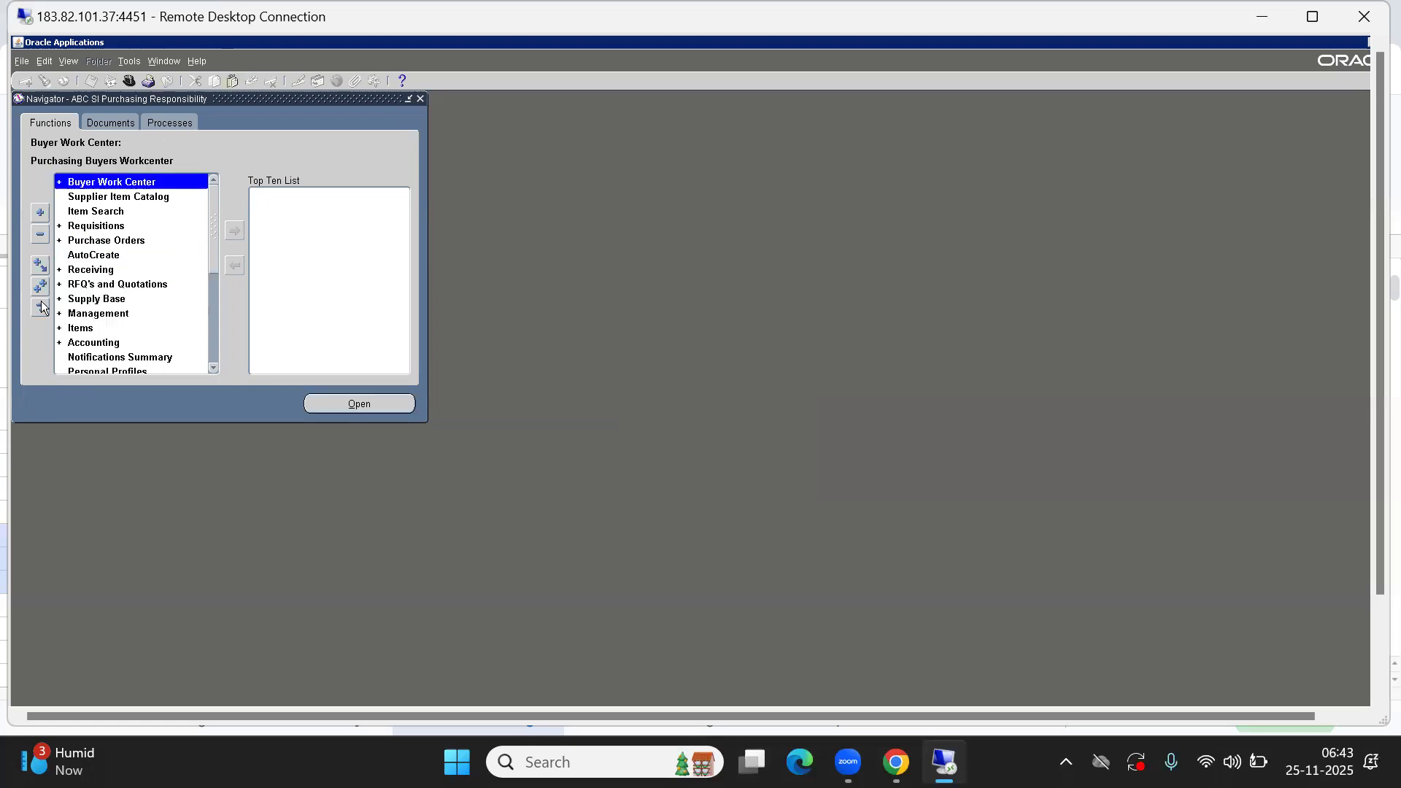
Step: Open the Receiving Transactions Summary from the Receiving functions
{"action": "key", "text": "Down"}
{"action": "key", "text": "Down"}
{"action": "key", "text": "Down"}
{"action": "key", "text": "Down"}
{"action": "key", "text": "Down"}
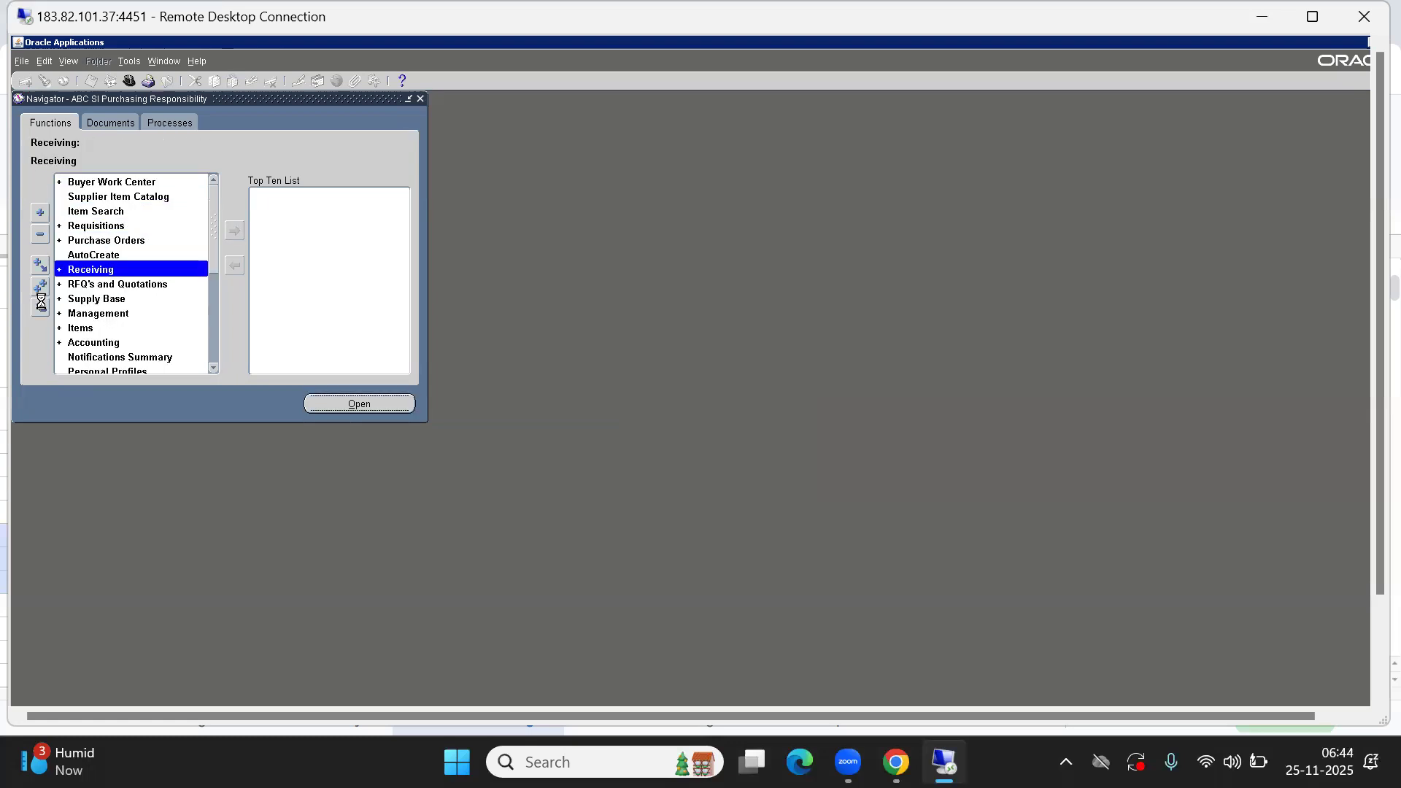
{"action": "key", "text": "Return"}
{"action": "key", "text": "Down"}
{"action": "key", "text": "Down"}
{"action": "key", "text": "Down"}
{"action": "key", "text": "Down"}
{"action": "key", "text": "Down"}
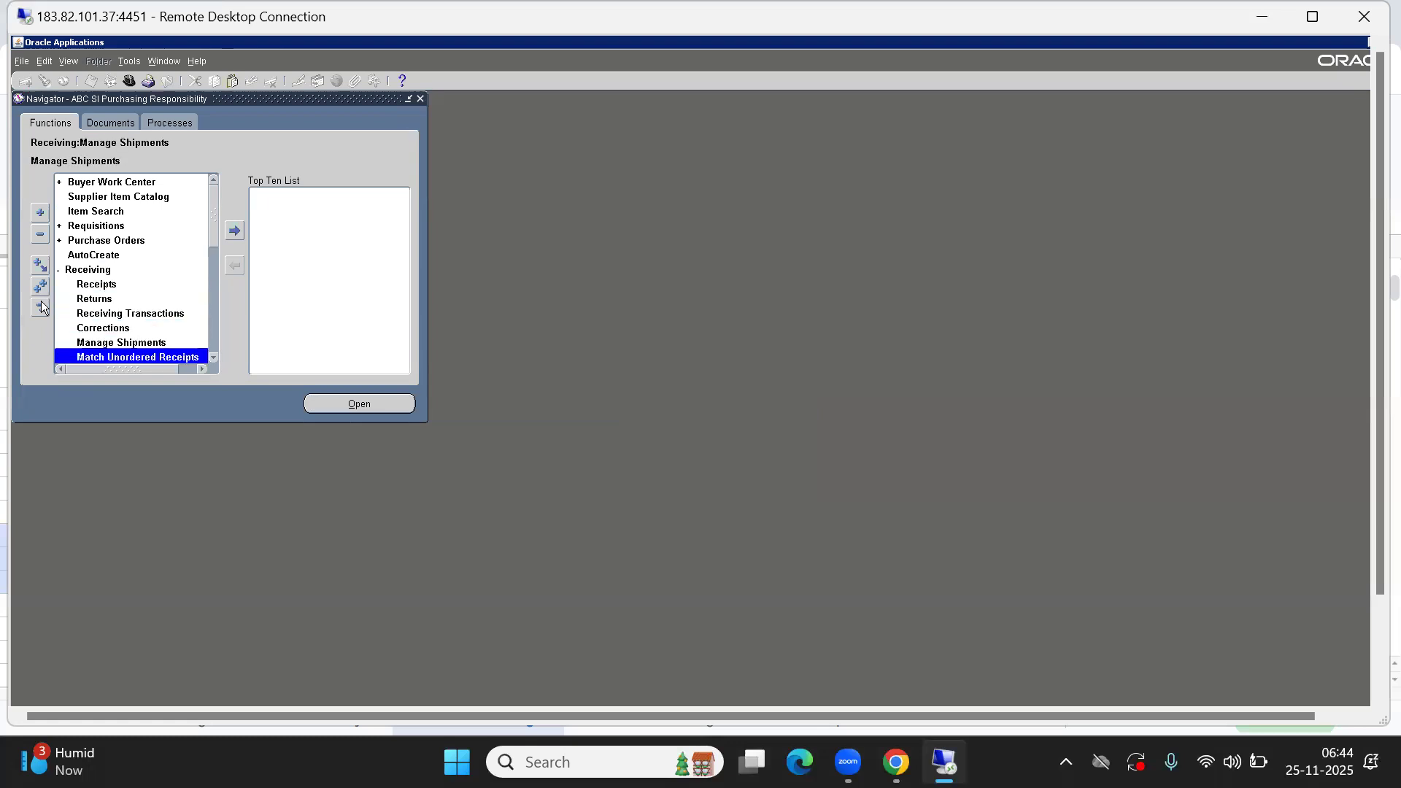
{"action": "key", "text": "Down"}
{"action": "key", "text": "Down"}
{"action": "key", "text": "Down"}
{"action": "key", "text": "Up"}
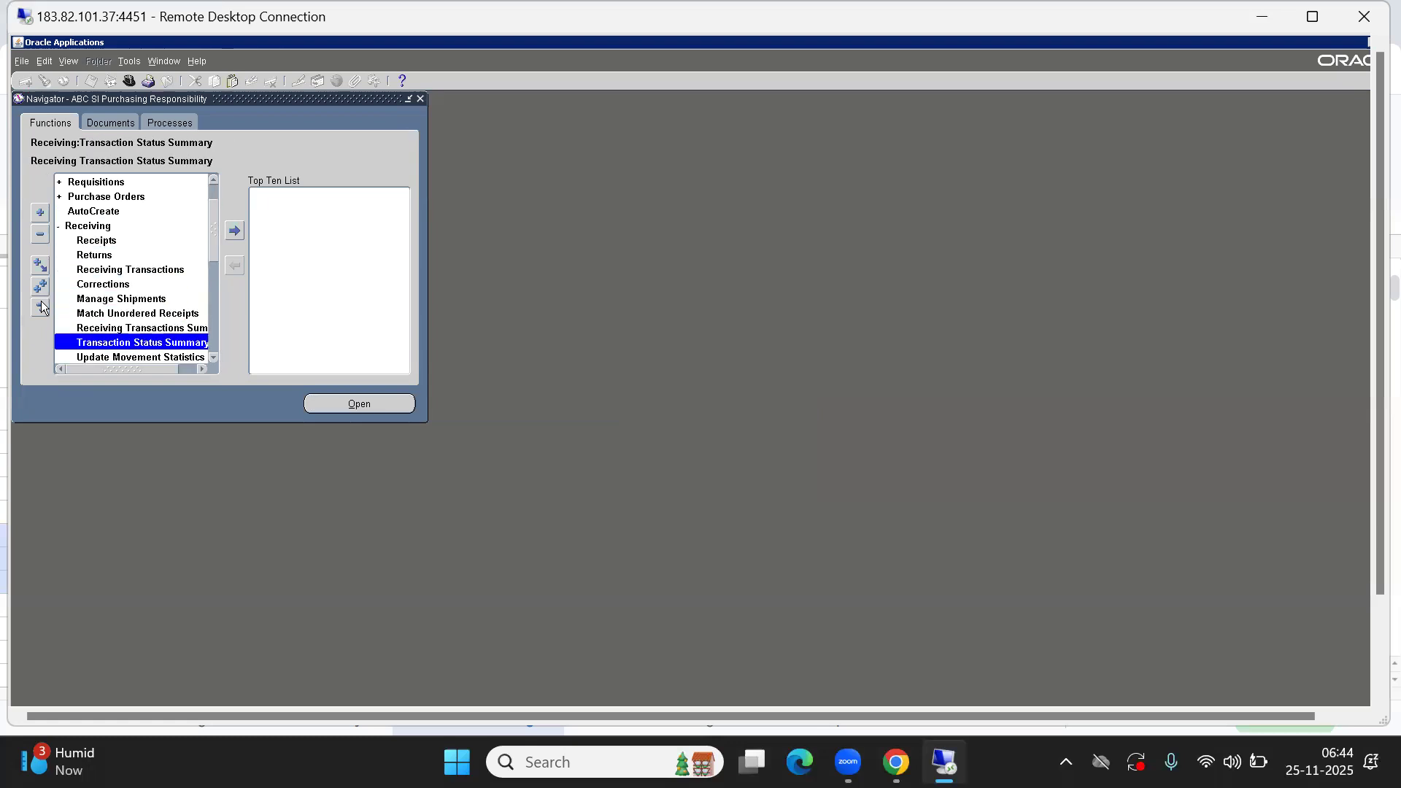
{"action": "key", "text": "Up"}
{"action": "key", "text": "Return"}
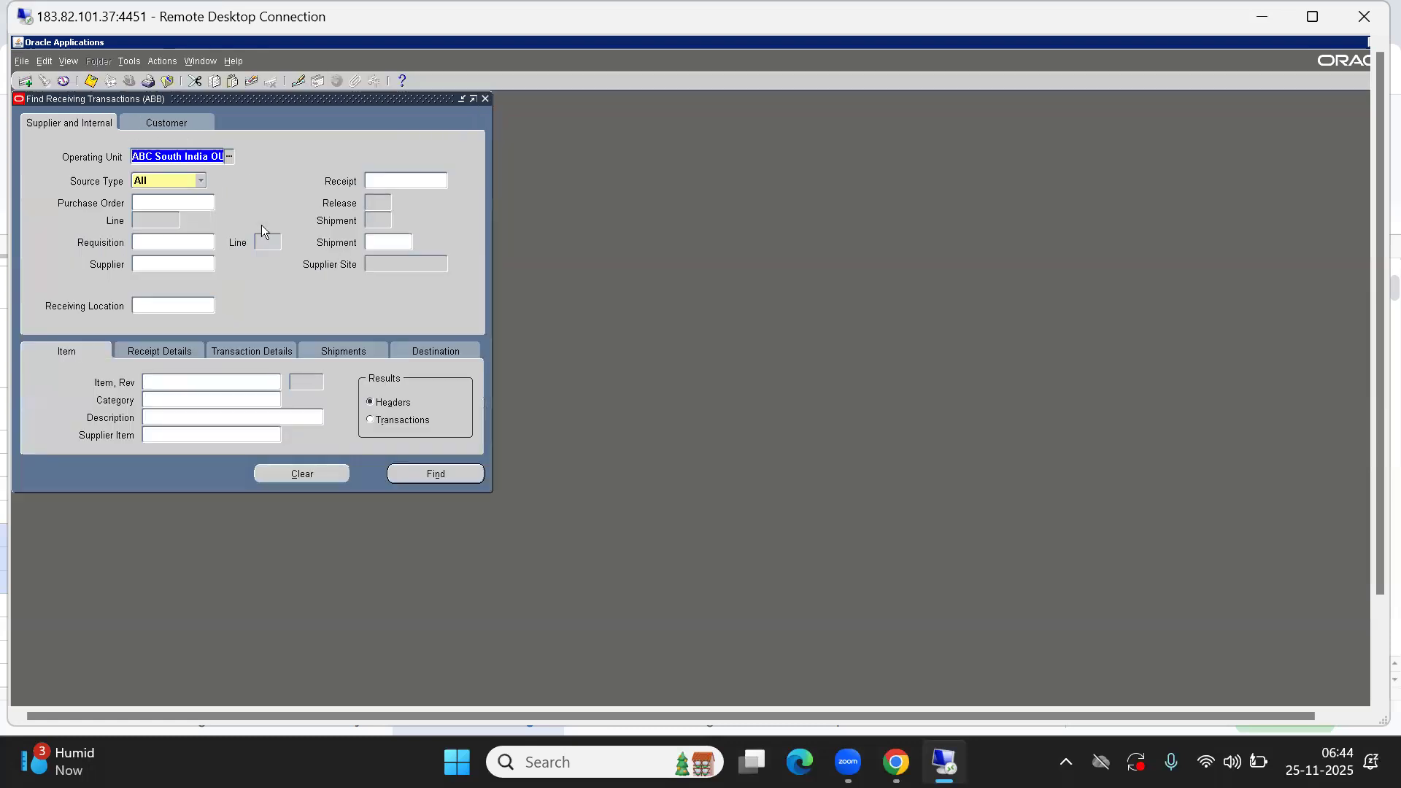
Step: Find receipt 5006, compare the amounts of its Receive and Deliver transactions, and close the summary
{"action": "left_click", "coordinate": [406, 180]}
{"action": "type", "text": "5006"}
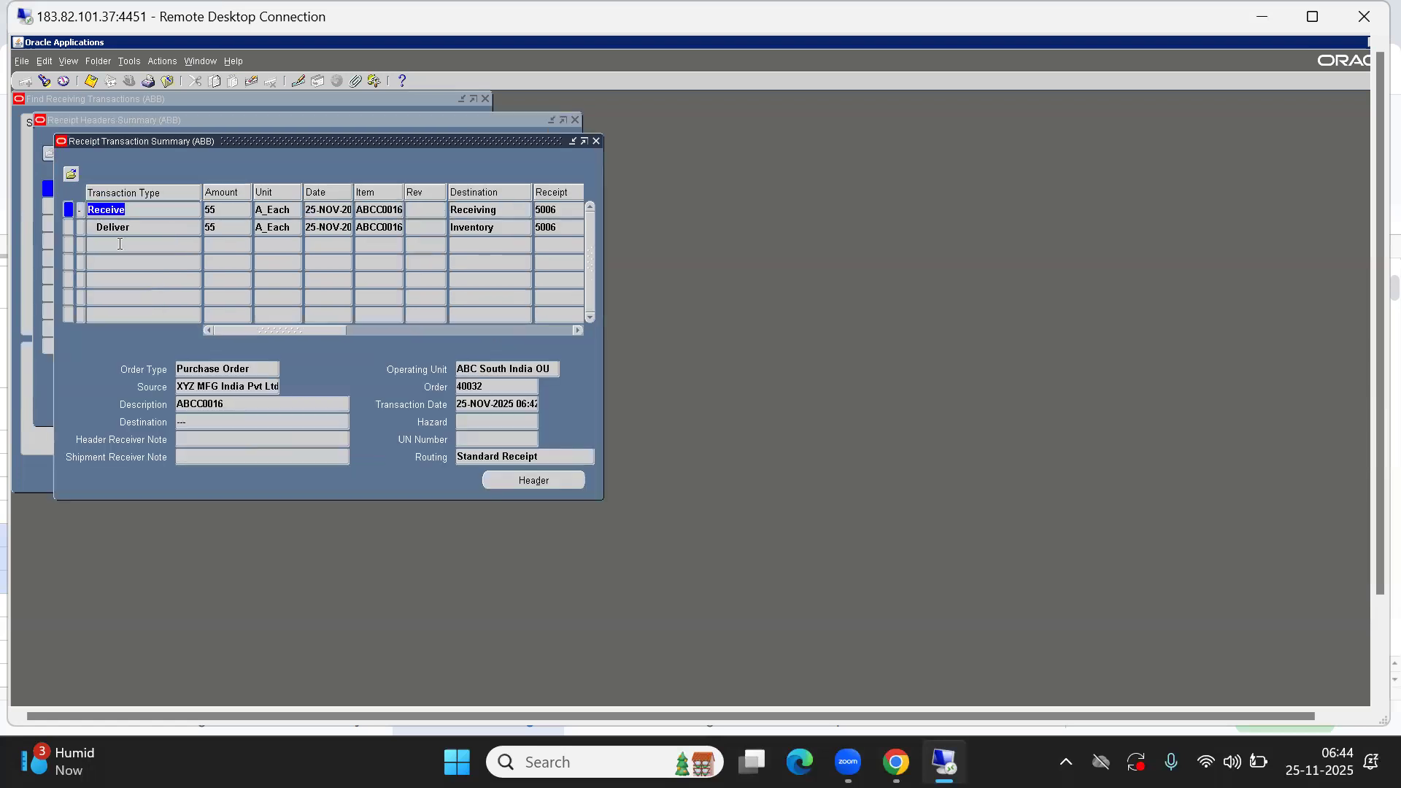
{"action": "left_click", "coordinate": [222, 210]}
{"action": "left_click", "coordinate": [227, 228]}
{"action": "key", "text": "Up"}
{"action": "left_click", "coordinate": [227, 228]}
{"action": "left_click", "coordinate": [228, 212]}
{"action": "key", "text": "F4"}
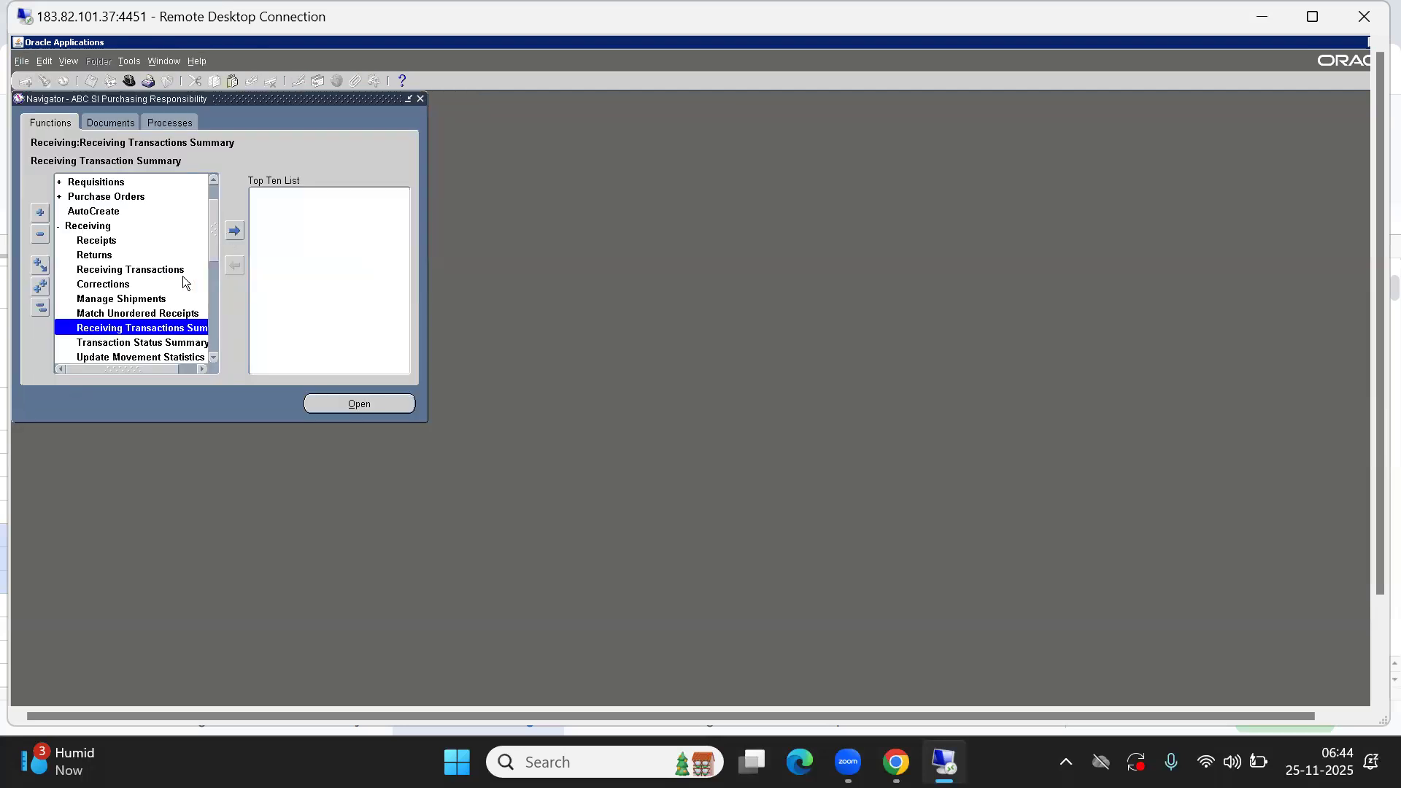
Step: Open the Corrections search form from the Receiving functions
{"action": "left_click", "coordinate": [48, 313]}
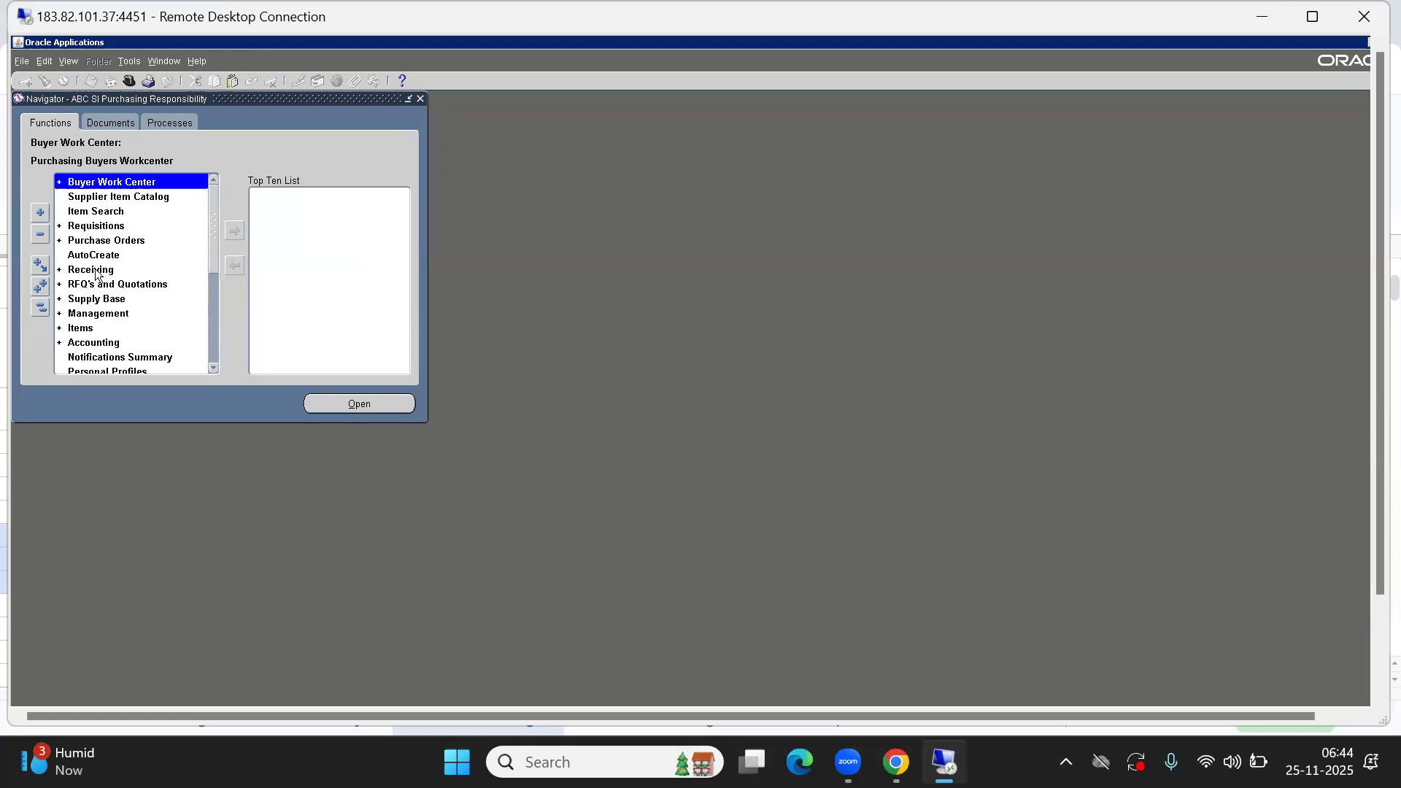
{"action": "left_click", "coordinate": [95, 271]}
{"action": "double_click", "coordinate": [76, 271]}
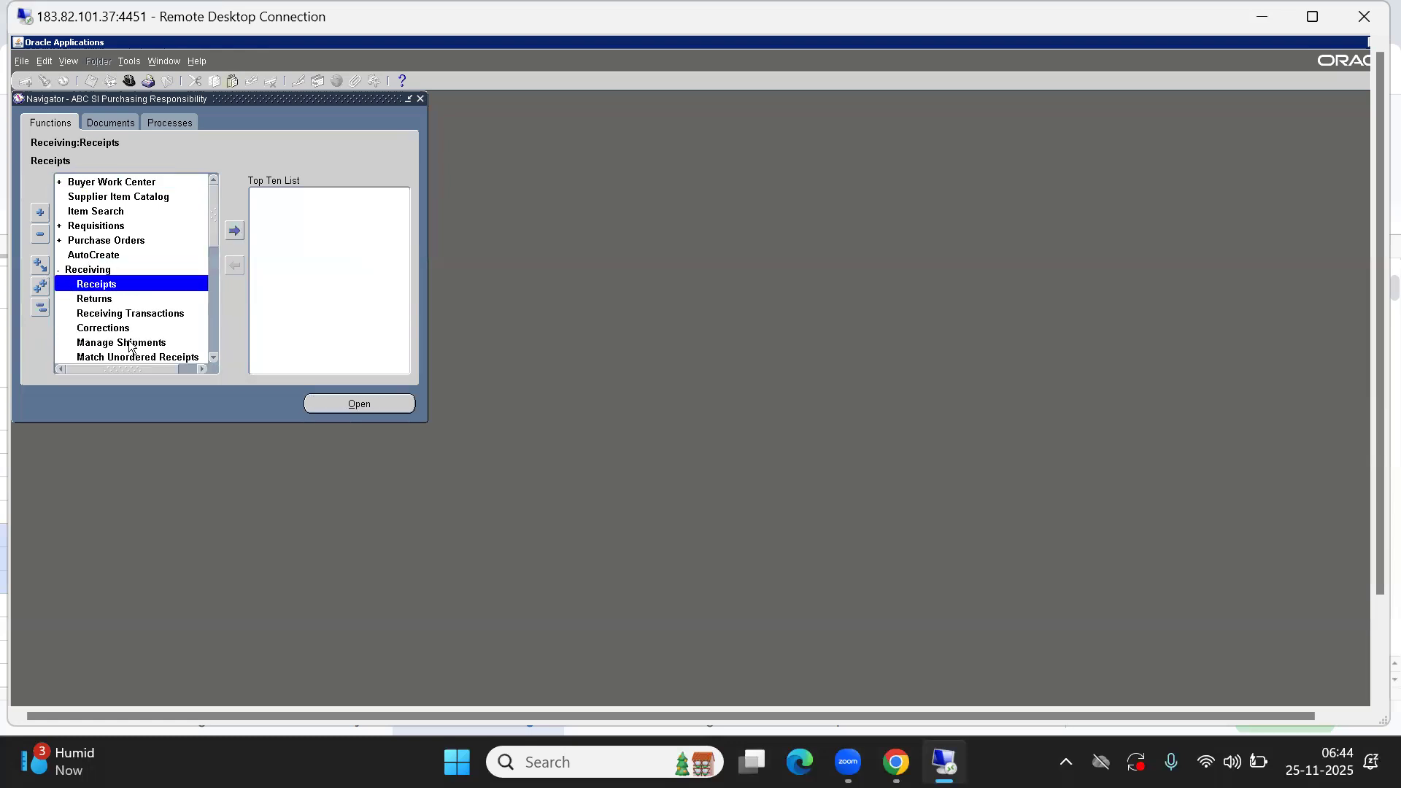
{"action": "left_click", "coordinate": [109, 330]}
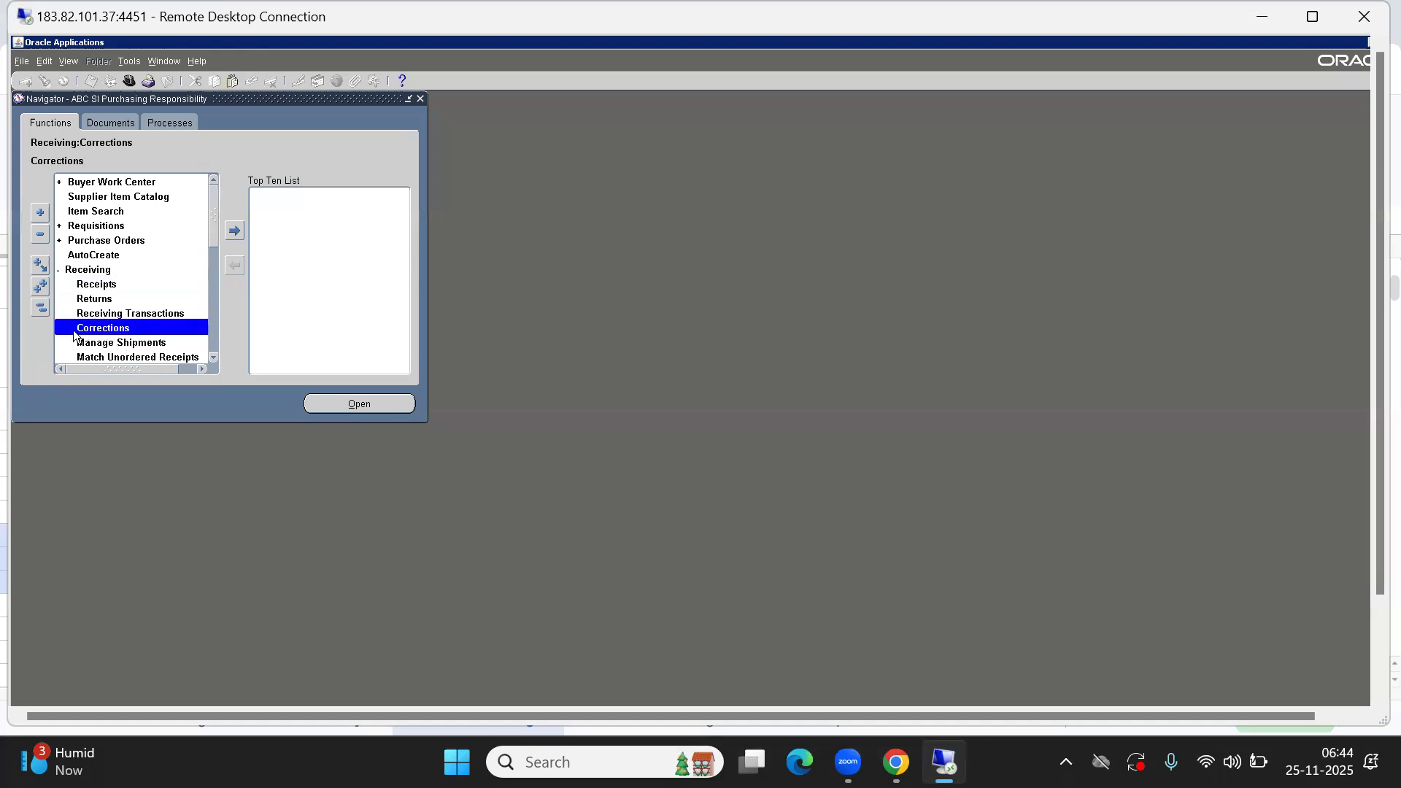
{"action": "double_click", "coordinate": [111, 329]}
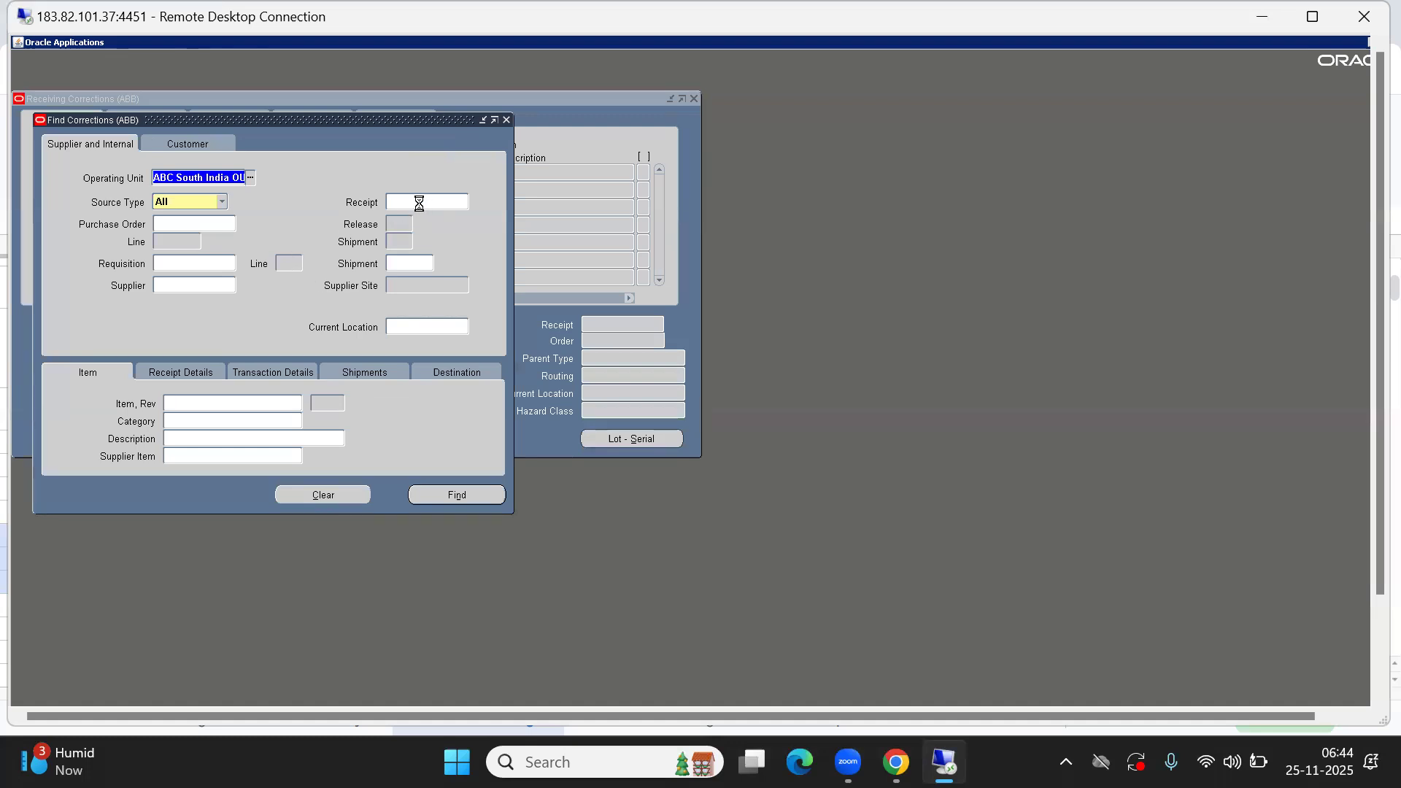
Step: Find the corrections for receipt 5006 and compare the parent quantities of its Deliver and Receive transactions
{"action": "left_click", "coordinate": [419, 203]}
{"action": "type", "text": "5006"}
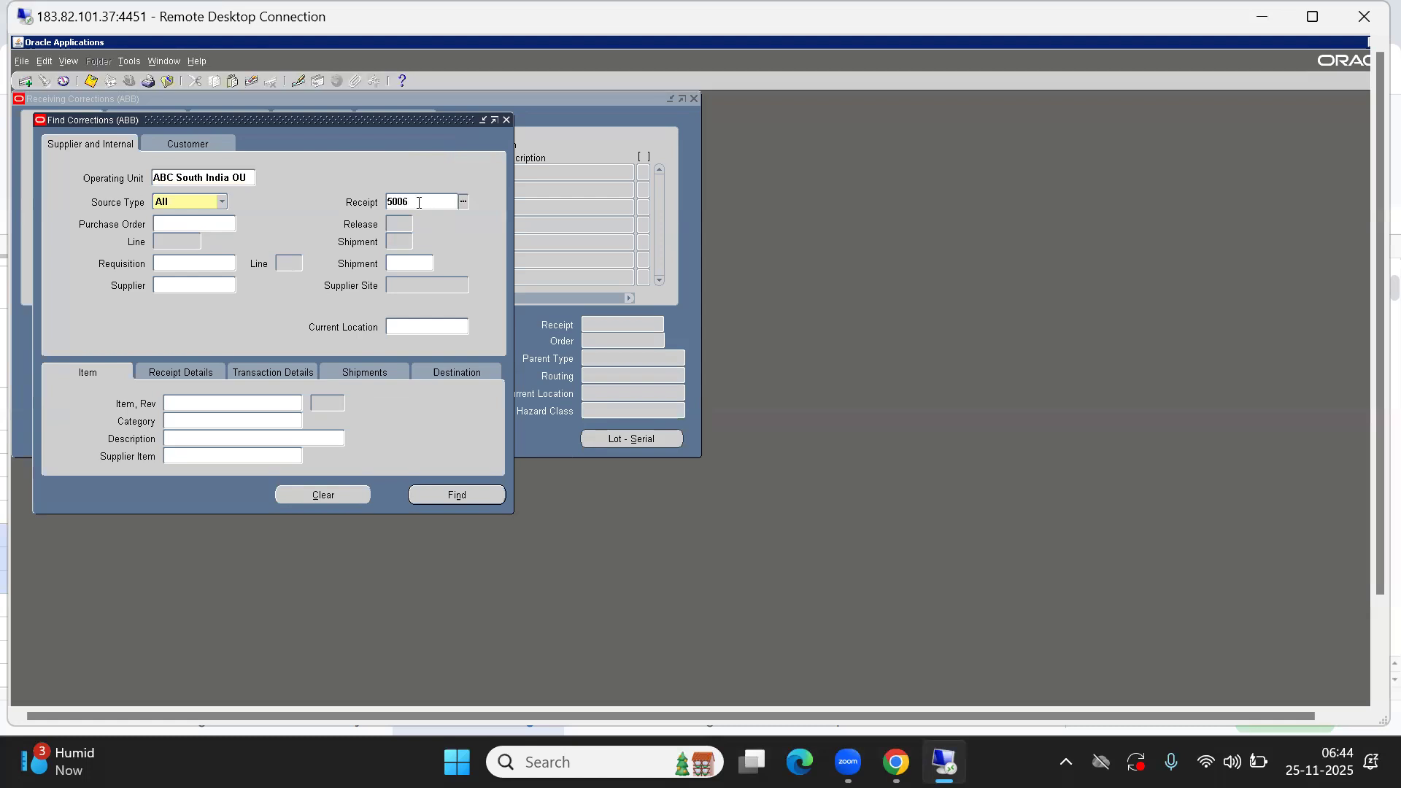
{"action": "key", "text": "Return"}
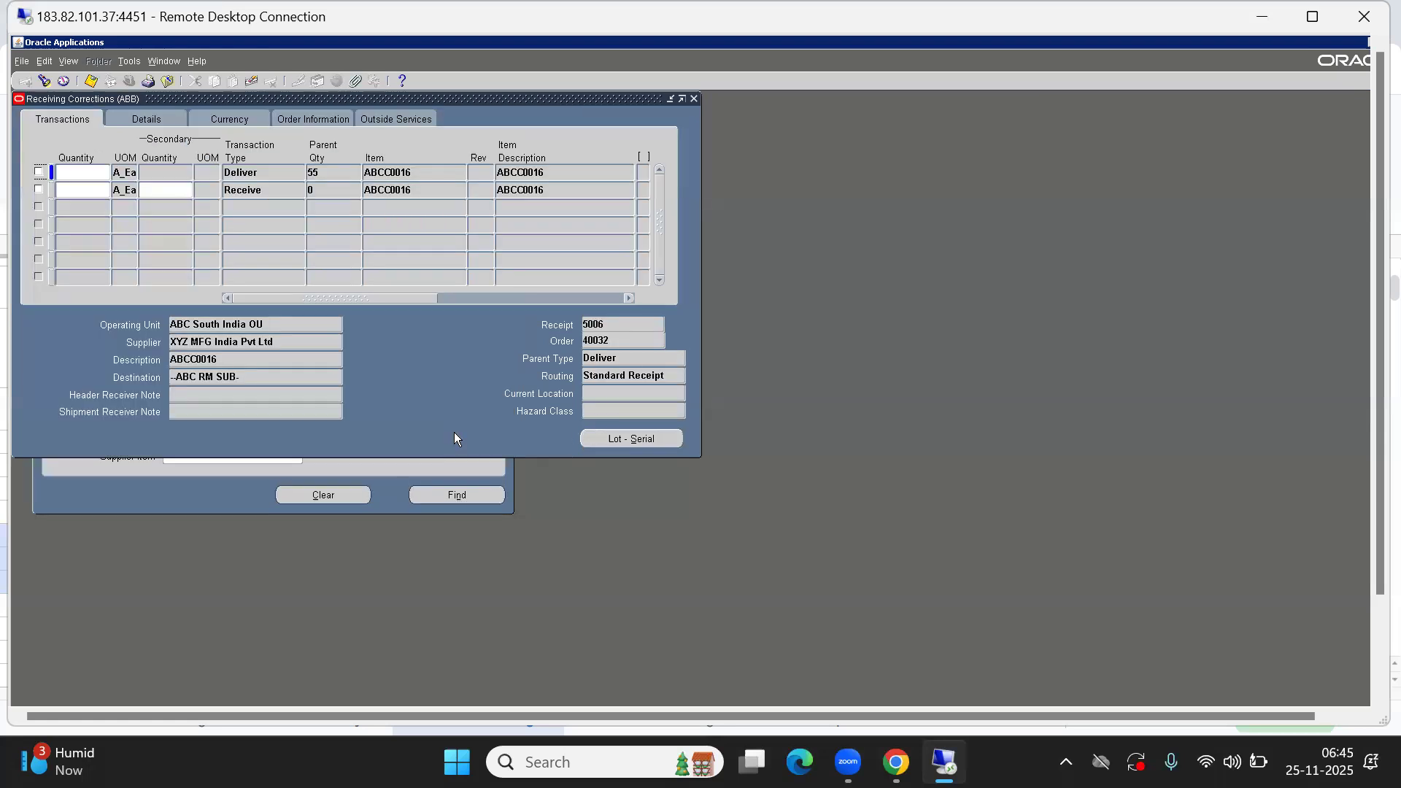
{"action": "left_click", "coordinate": [329, 172]}
{"action": "left_click", "coordinate": [329, 188]}
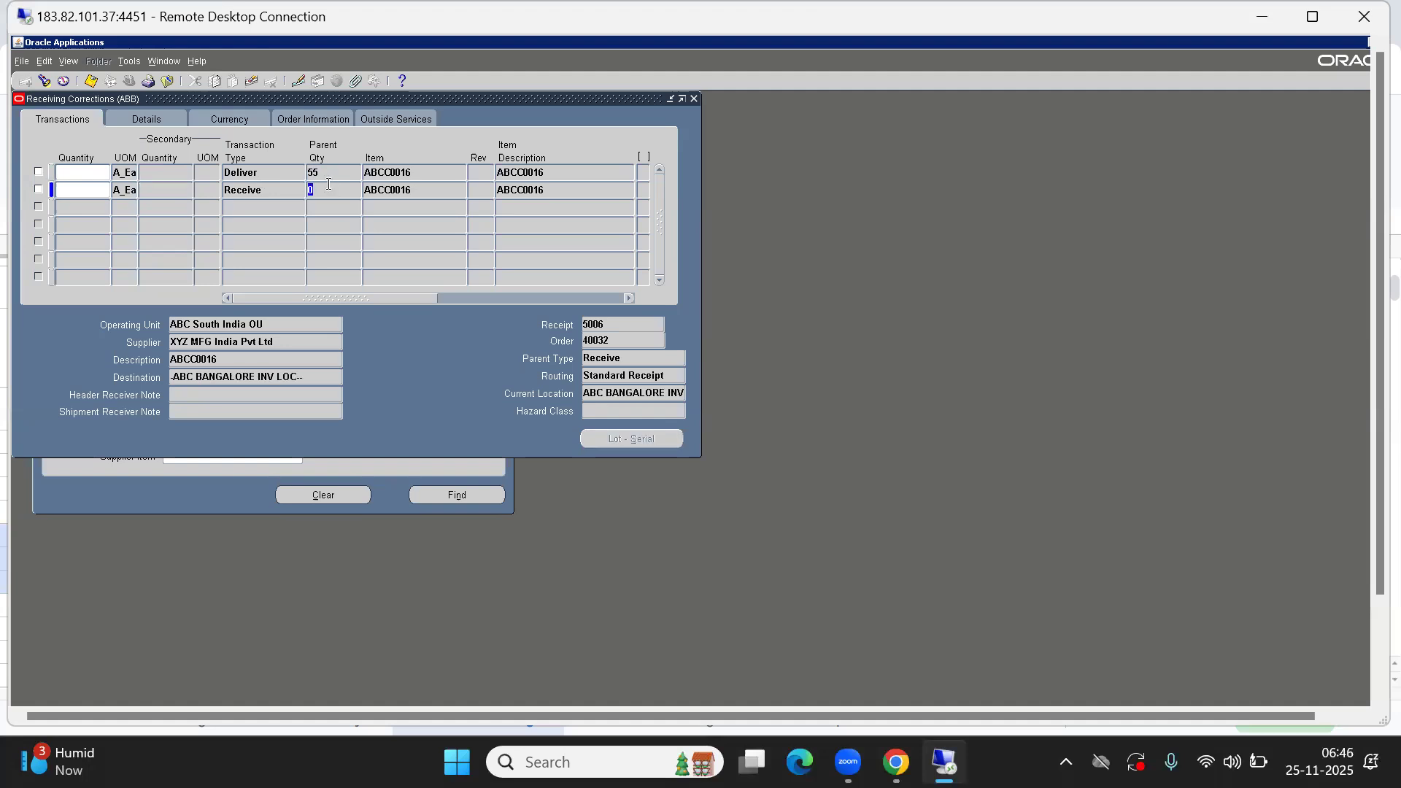
{"action": "left_click", "coordinate": [325, 171]}
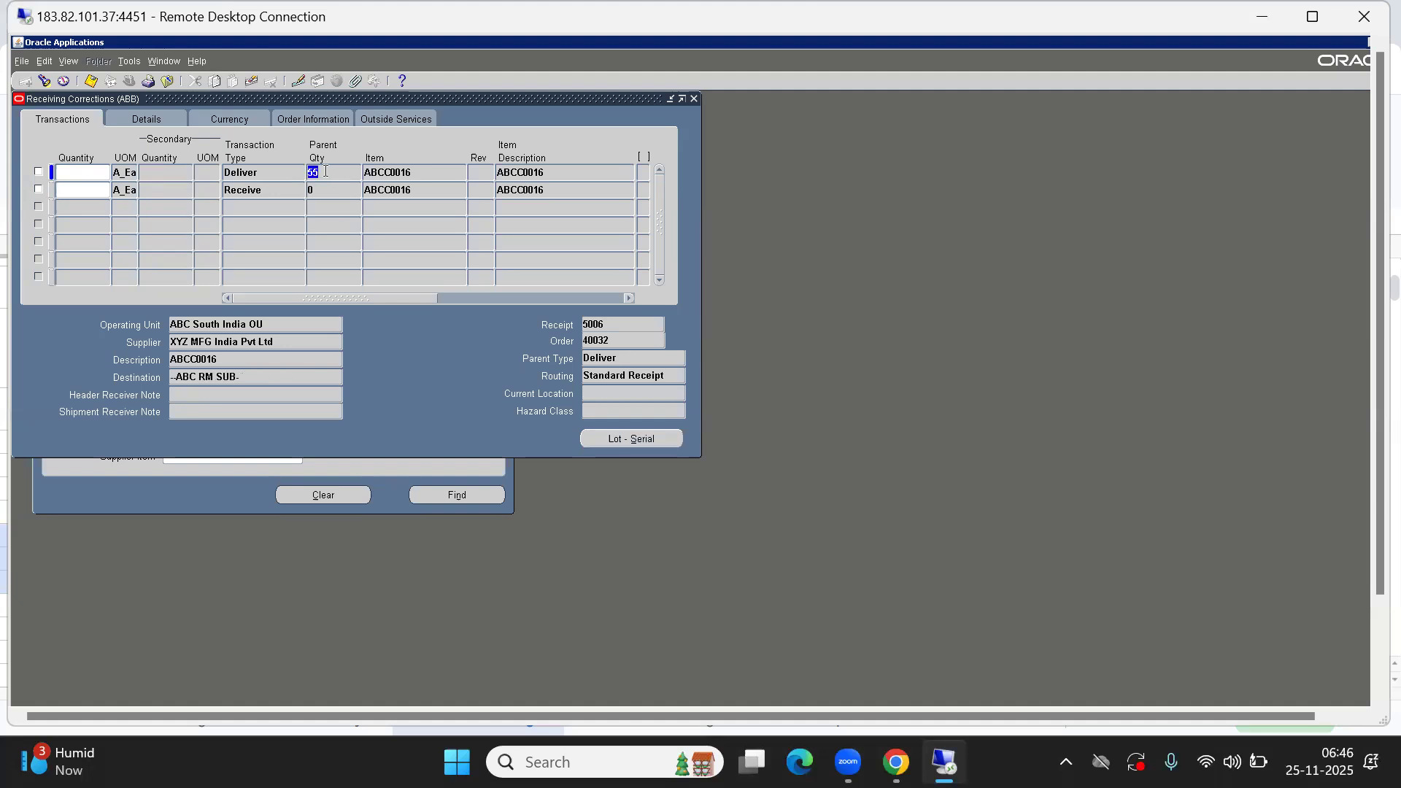
Step: Switch to the Oracle SCM Topics Google Sheet, review the over-receipt tolerance and PO receipt corrections topics, and return to Oracle Applications
{"action": "key", "text": "alt+Tab"}
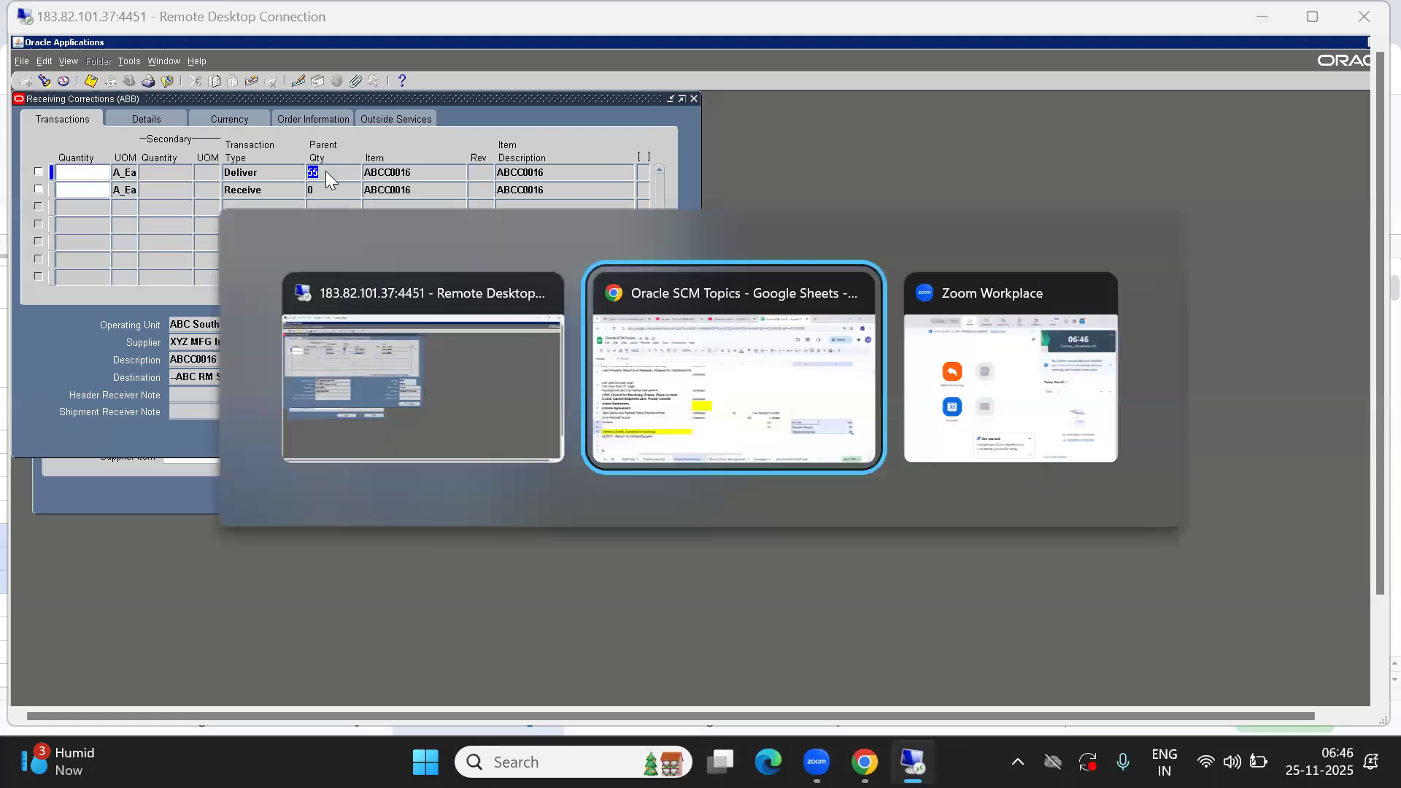
{"action": "left_click", "coordinate": [202, 520]}
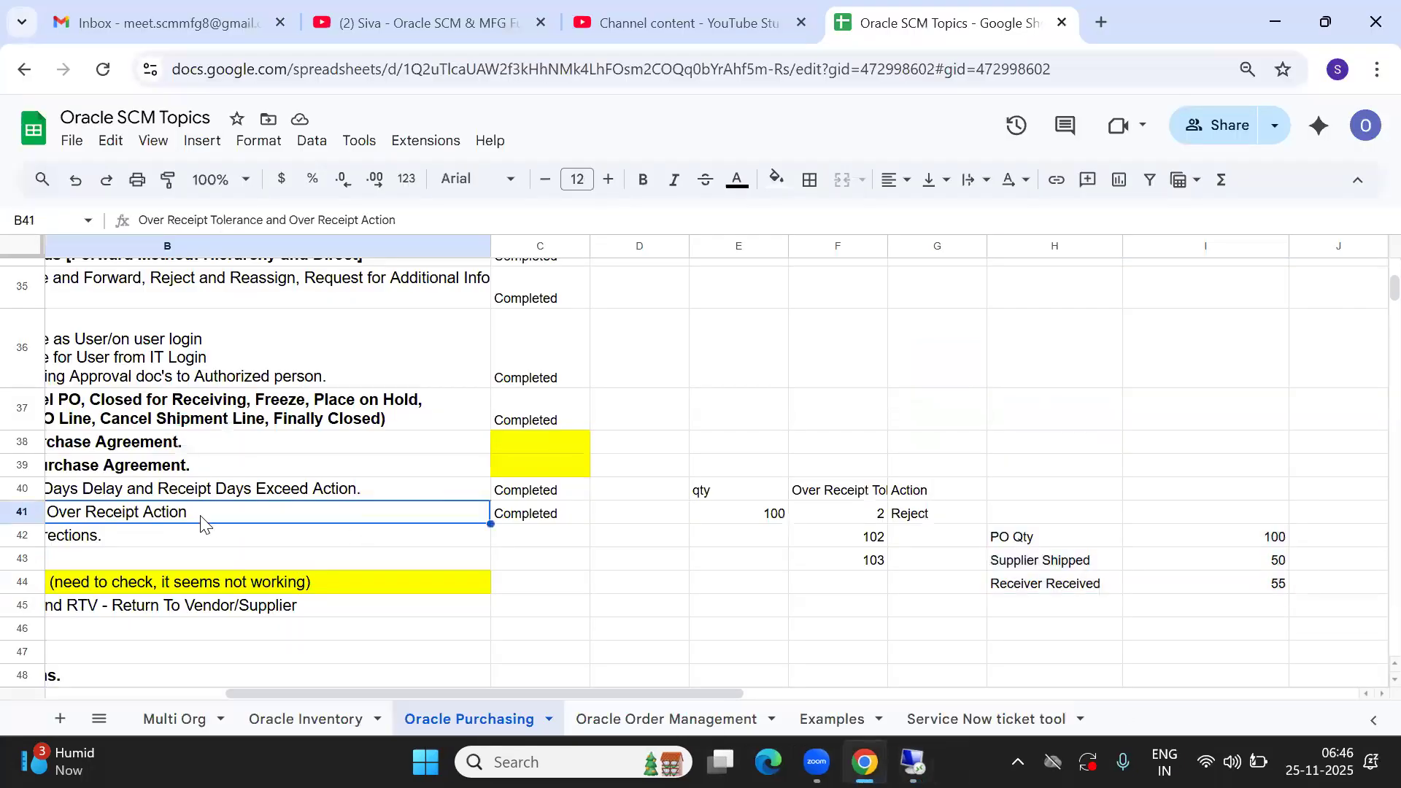
{"action": "key", "text": "Left"}
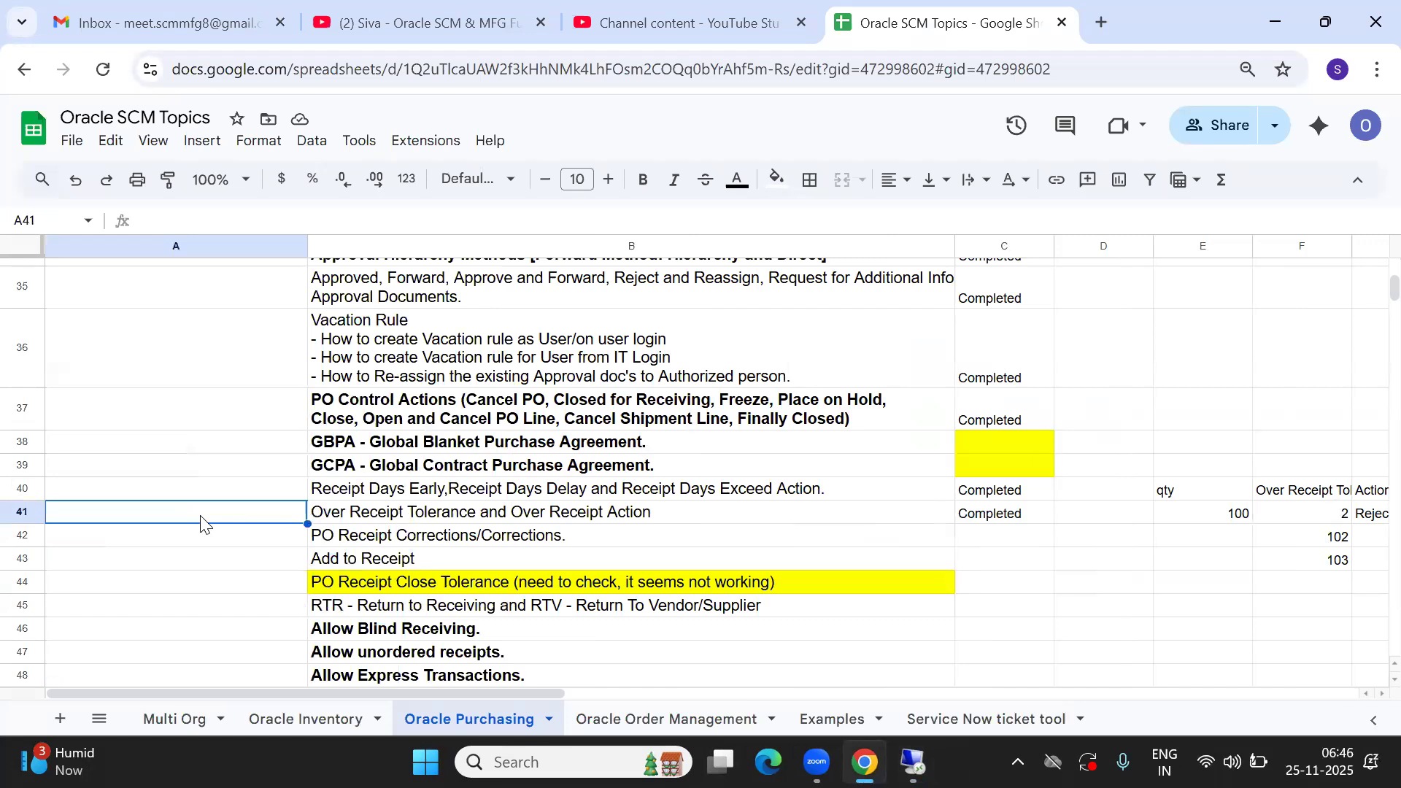
{"action": "left_click", "coordinate": [406, 518]}
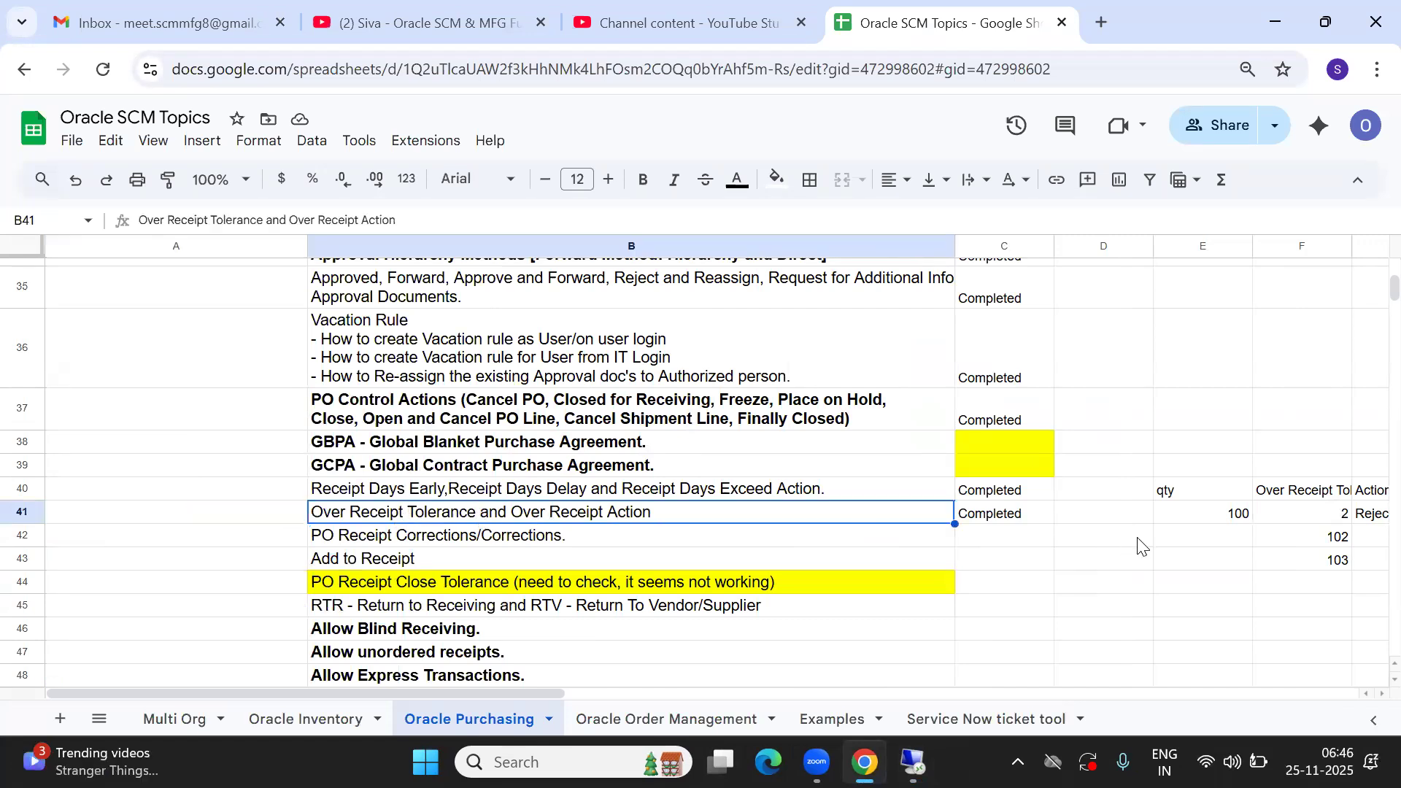
{"action": "left_click", "coordinate": [713, 546]}
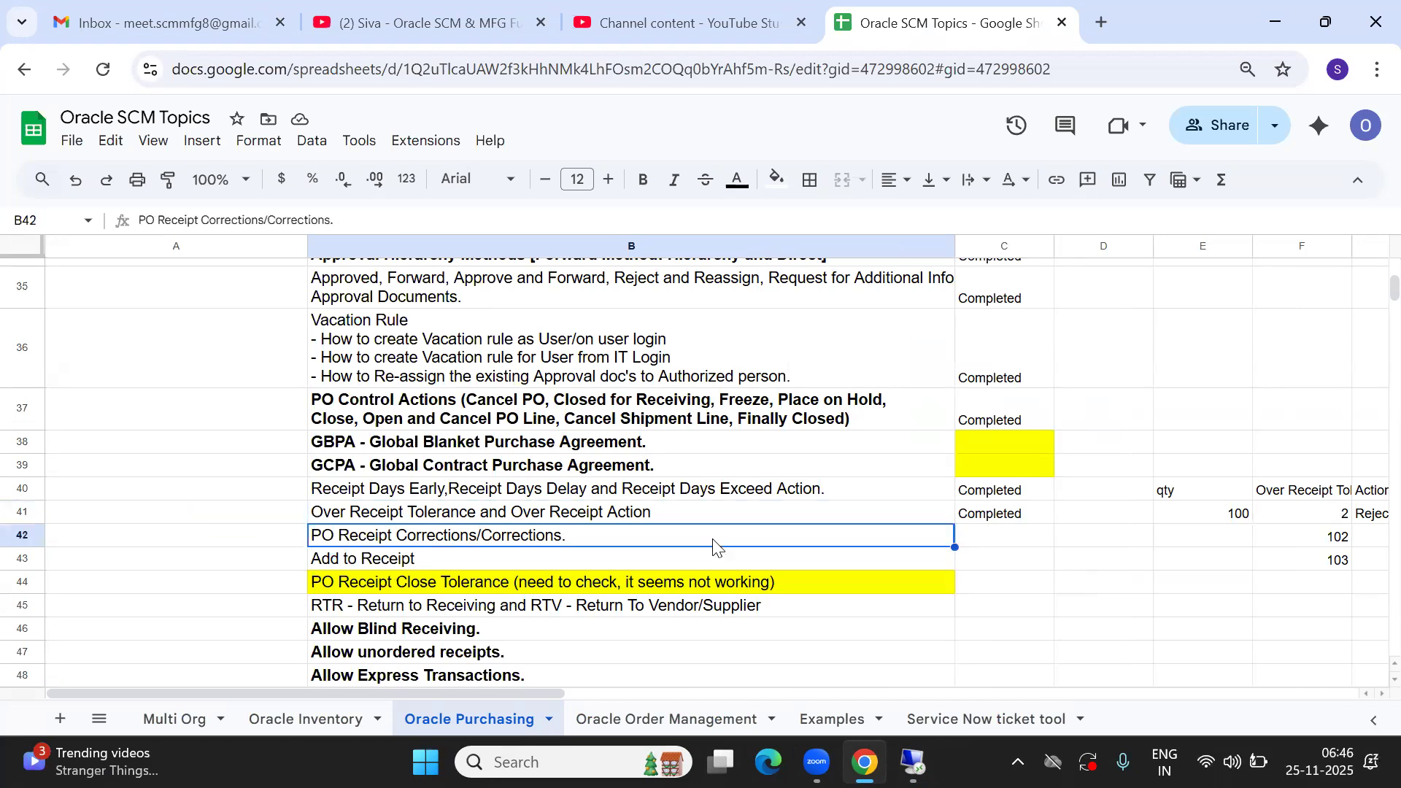
{"action": "left_click", "coordinate": [648, 515]}
{"action": "left_click", "coordinate": [627, 540]}
{"action": "key", "text": "alt+Tab"}
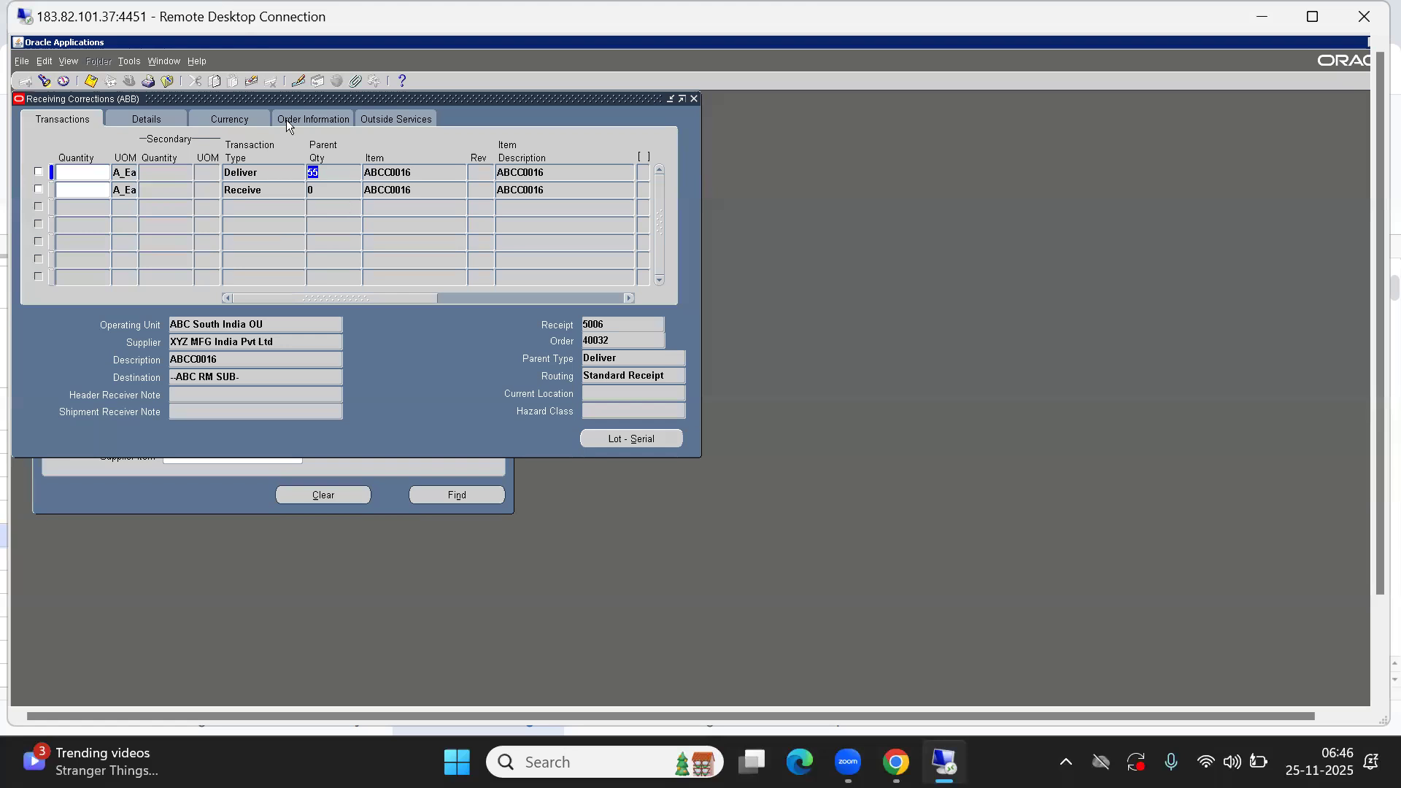
Step: Move the Receiving Corrections form aside and open the Purchase Order Summary from the Purchase Orders functions
{"action": "left_click_drag", "start_coordinate": [508, 98], "coordinate": [905, 262]}
{"action": "left_click", "coordinate": [176, 98]}
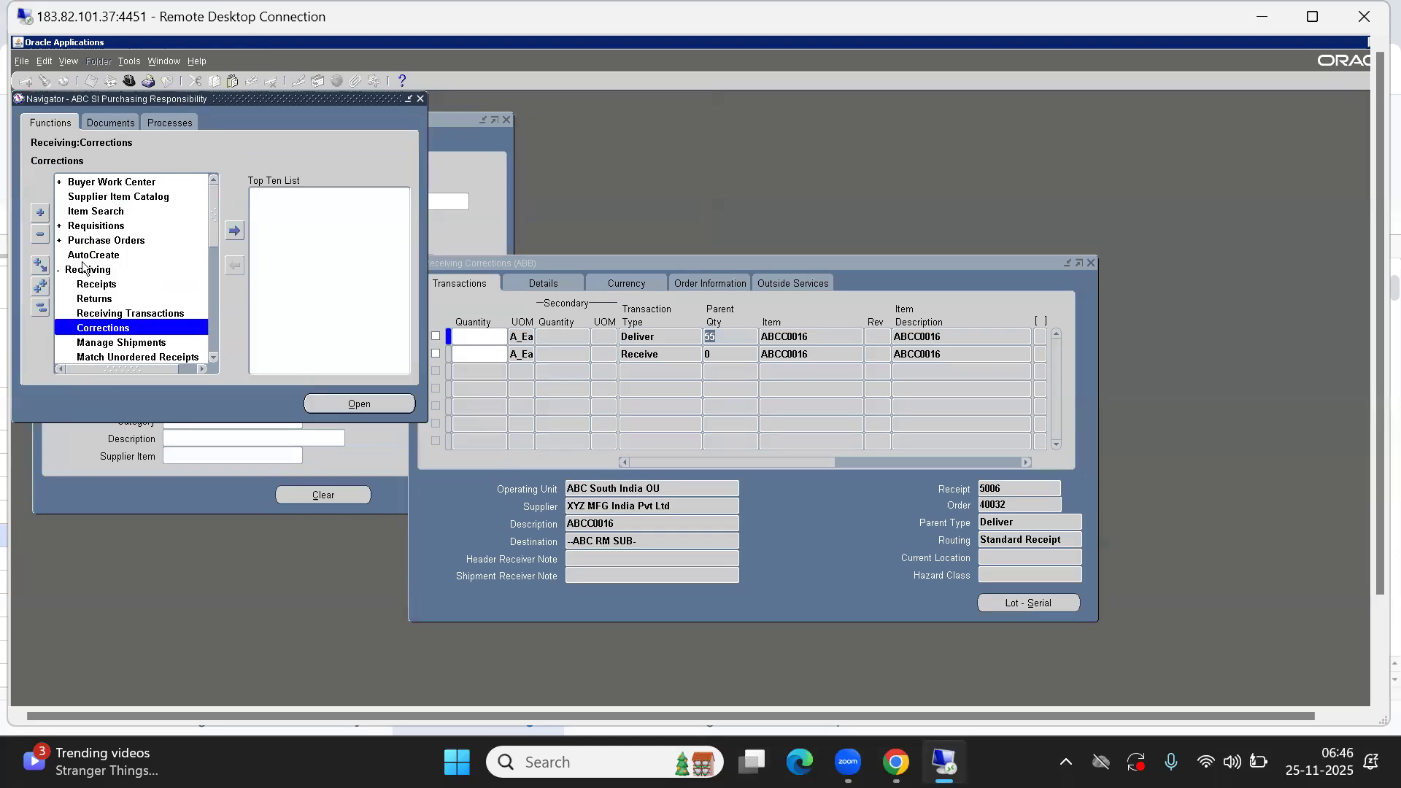
{"action": "double_click", "coordinate": [93, 241]}
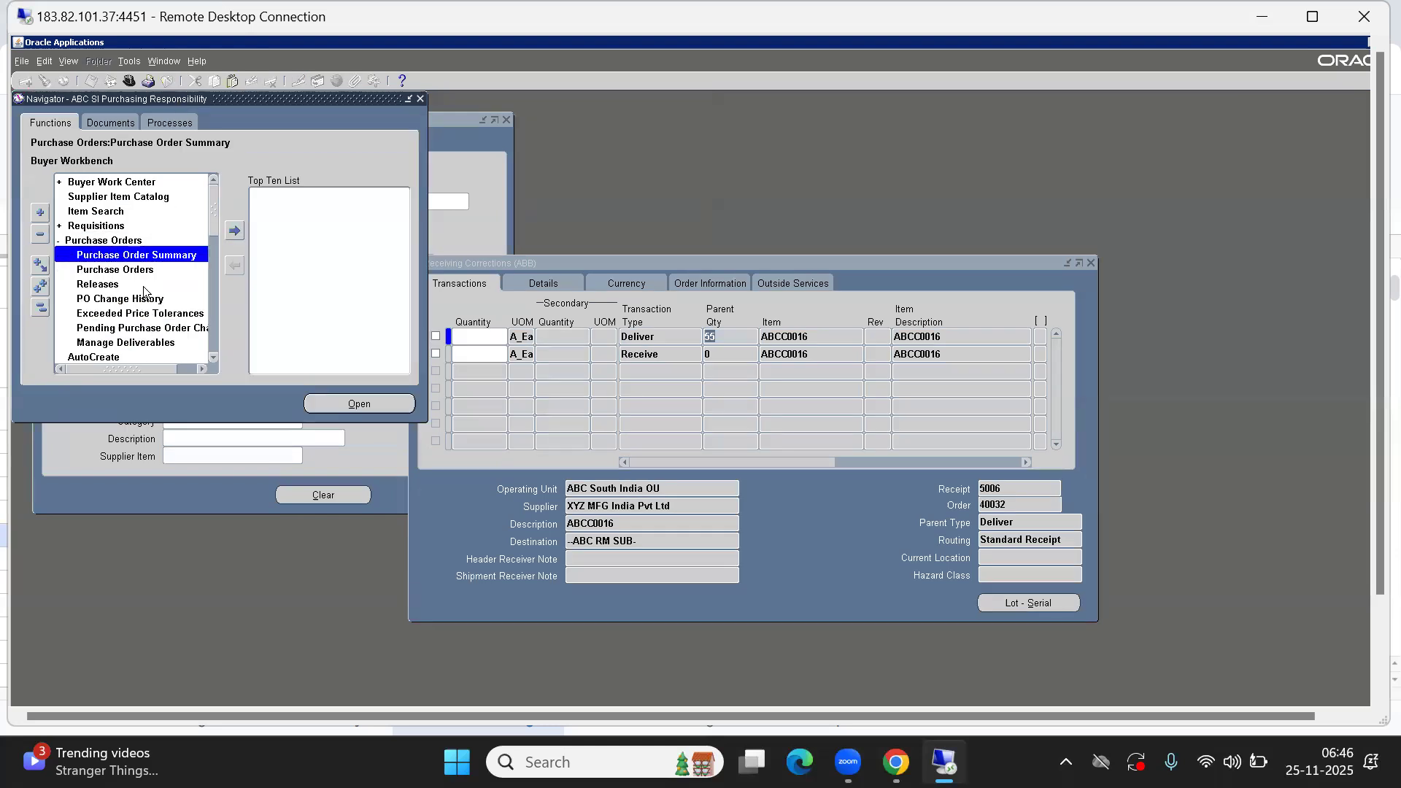
{"action": "double_click", "coordinate": [127, 254]}
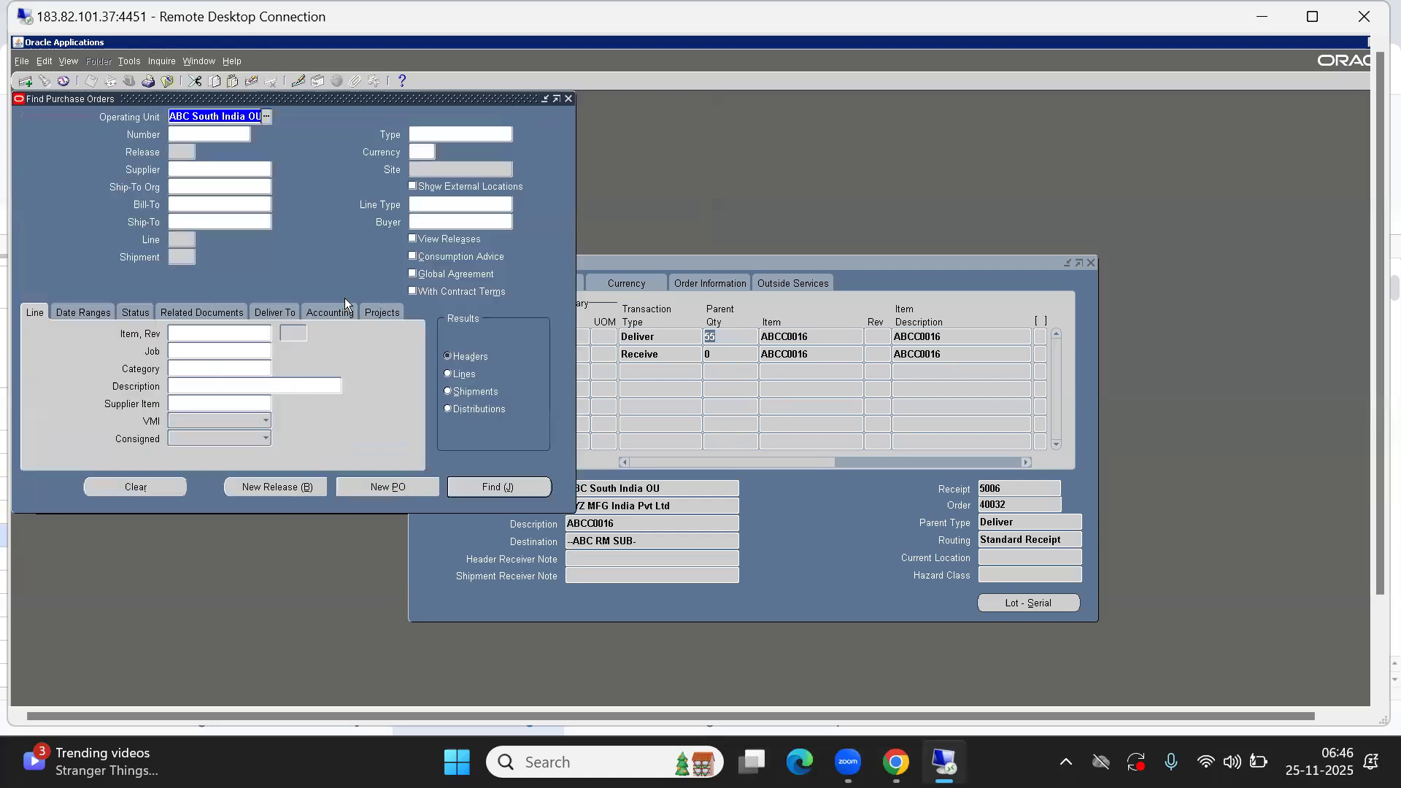
Step: Find the purchase order linked to receipt 5006 and open its lines and shipments
{"action": "left_click", "coordinate": [188, 136]}
{"action": "type", "text": "40032"}
{"action": "left_click", "coordinate": [499, 487]}
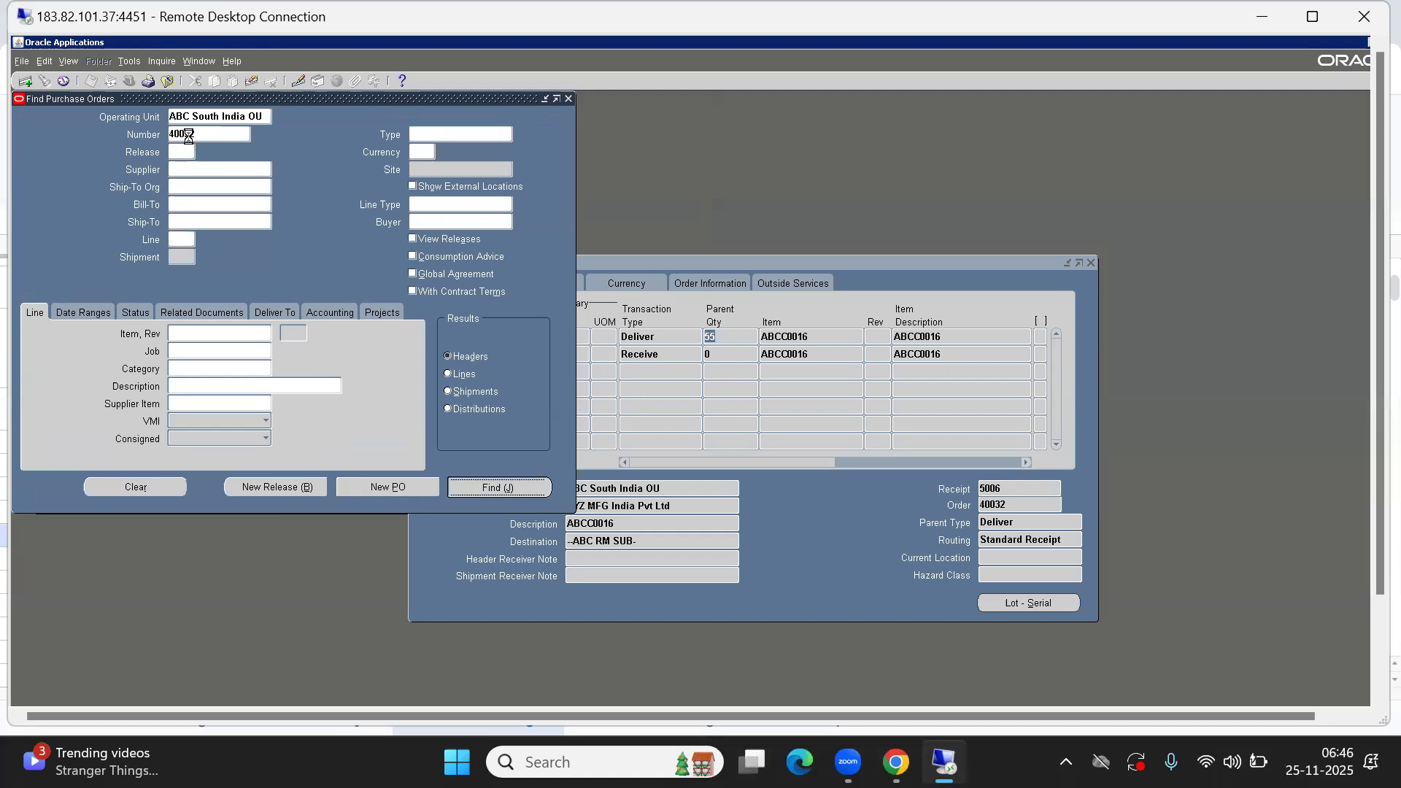
{"action": "left_click", "coordinate": [110, 382]}
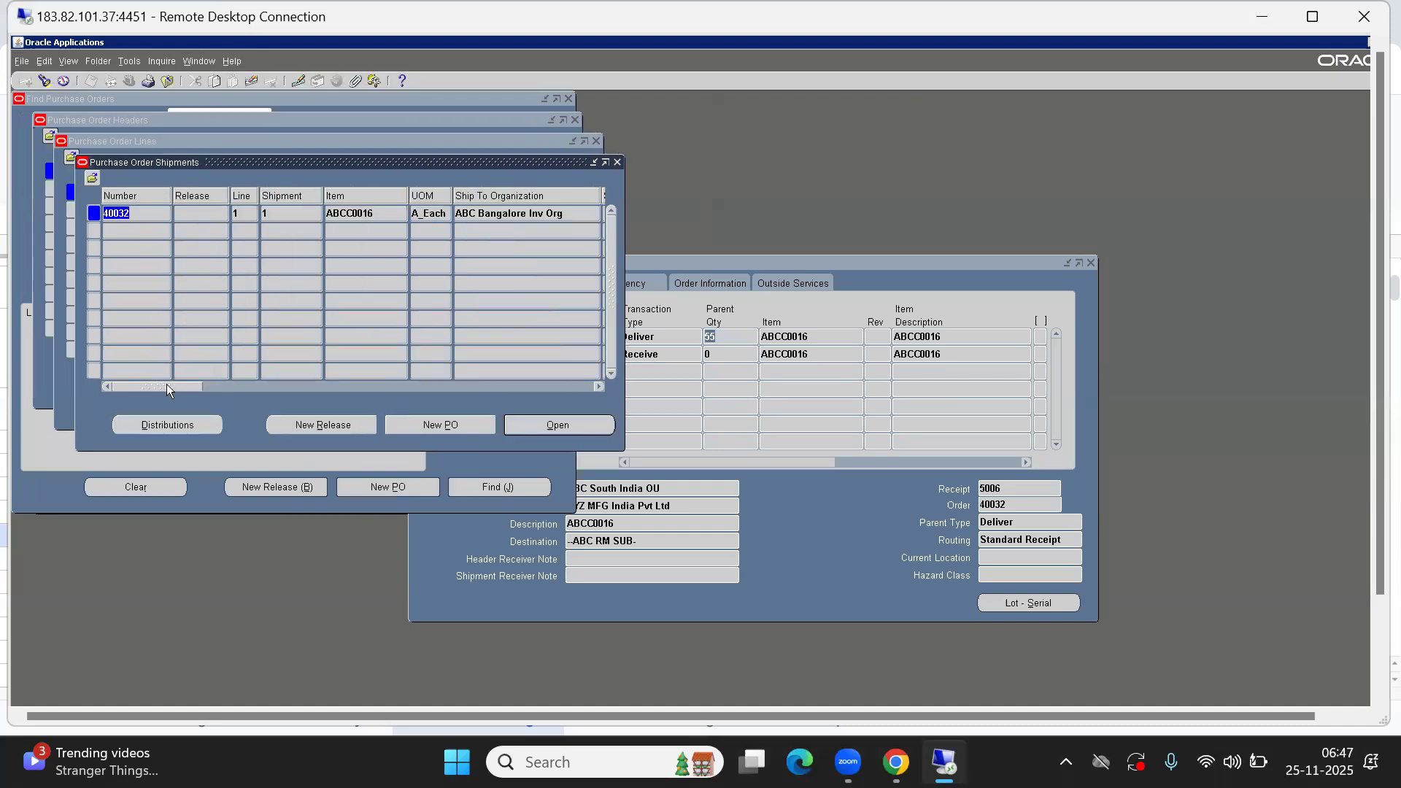
Step: Compare the ordered, due and received quantities on the ABCC0016 purchase order shipment
{"action": "left_click_drag", "start_coordinate": [218, 387], "coordinate": [283, 387]}
{"action": "left_click", "coordinate": [305, 217]}
{"action": "double_click", "coordinate": [305, 217]}
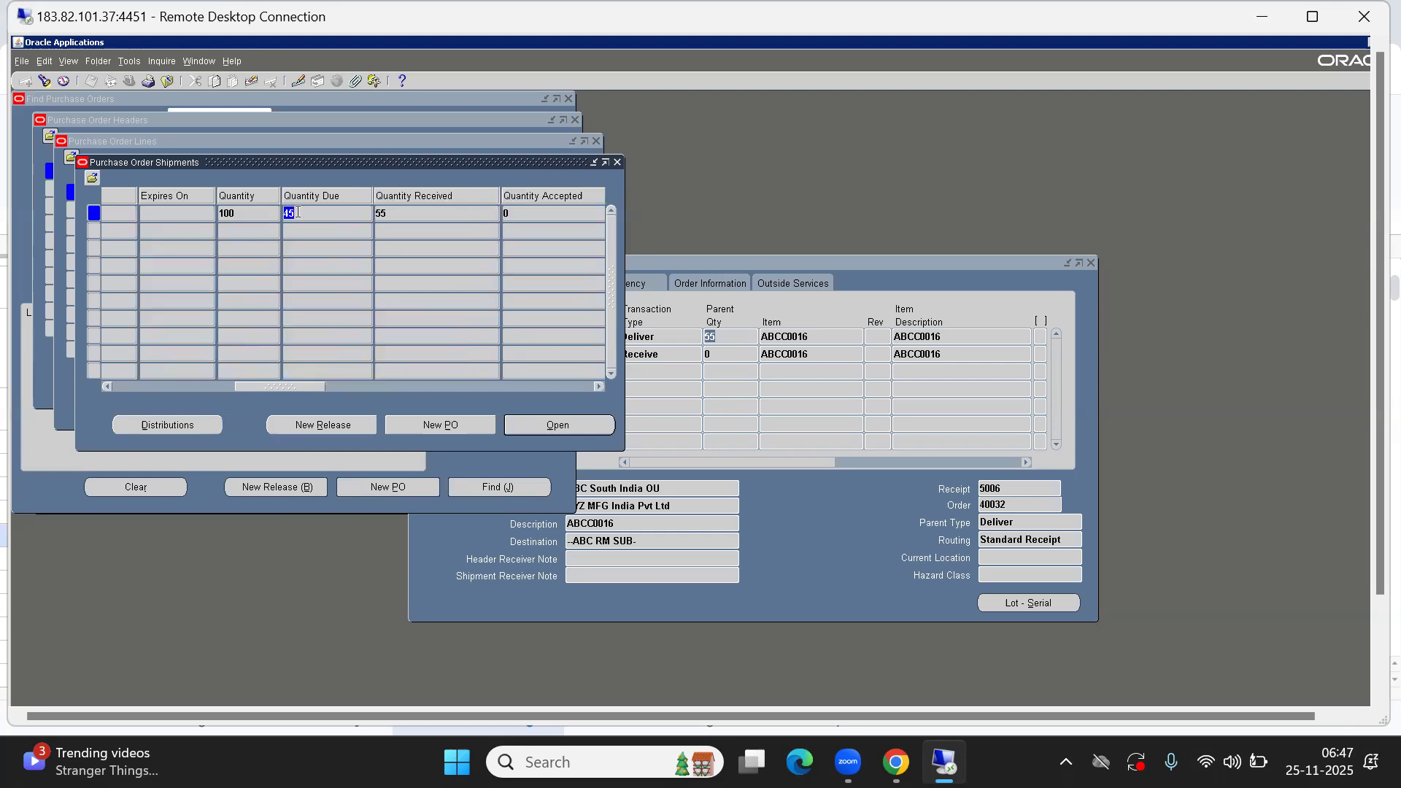
{"action": "left_click", "coordinate": [290, 213]}
{"action": "double_click", "coordinate": [289, 212]}
{"action": "left_click", "coordinate": [244, 213]}
{"action": "double_click", "coordinate": [244, 213]}
{"action": "left_click", "coordinate": [407, 214]}
{"action": "double_click", "coordinate": [407, 214]}
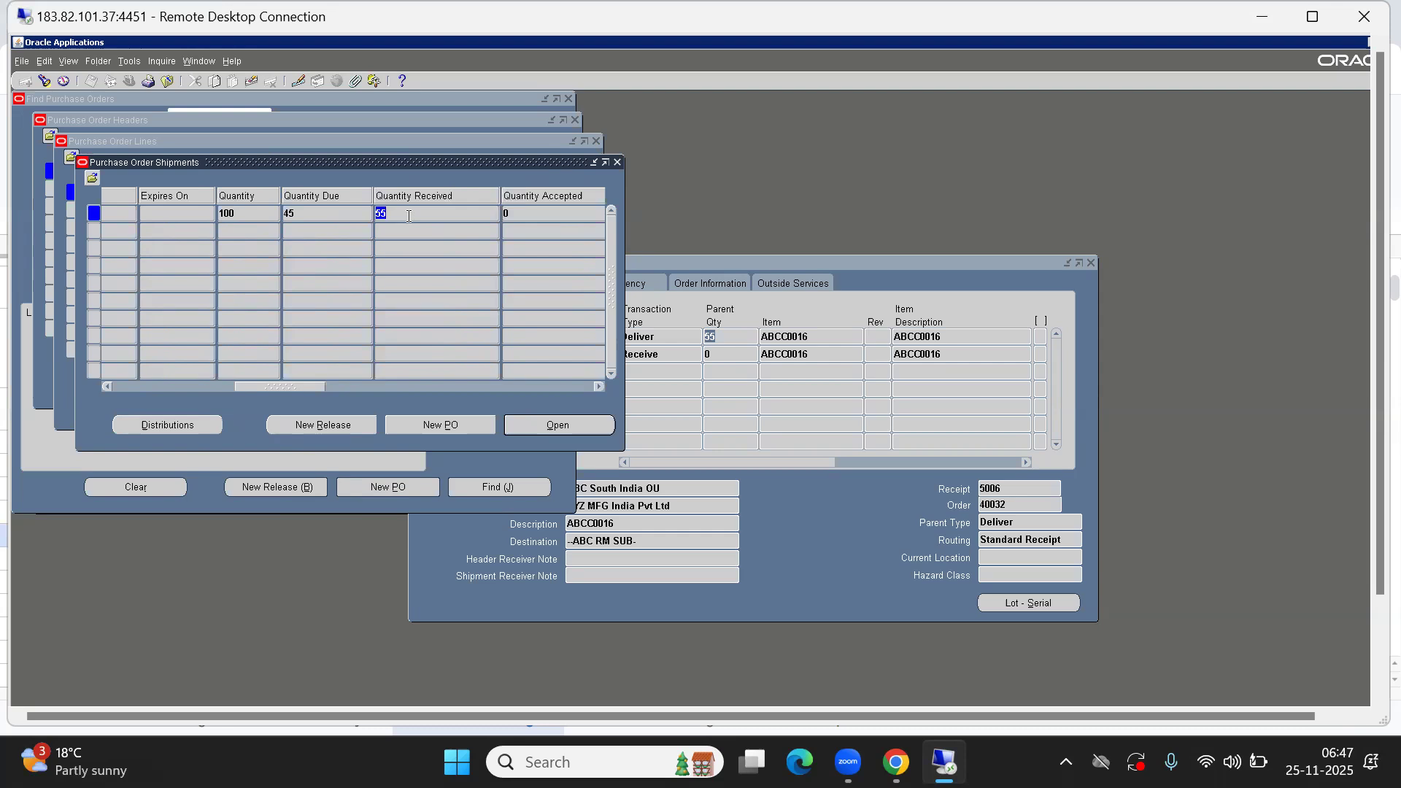
{"action": "double_click", "coordinate": [291, 212]}
{"action": "left_click_drag", "start_coordinate": [303, 388], "coordinate": [351, 387]}
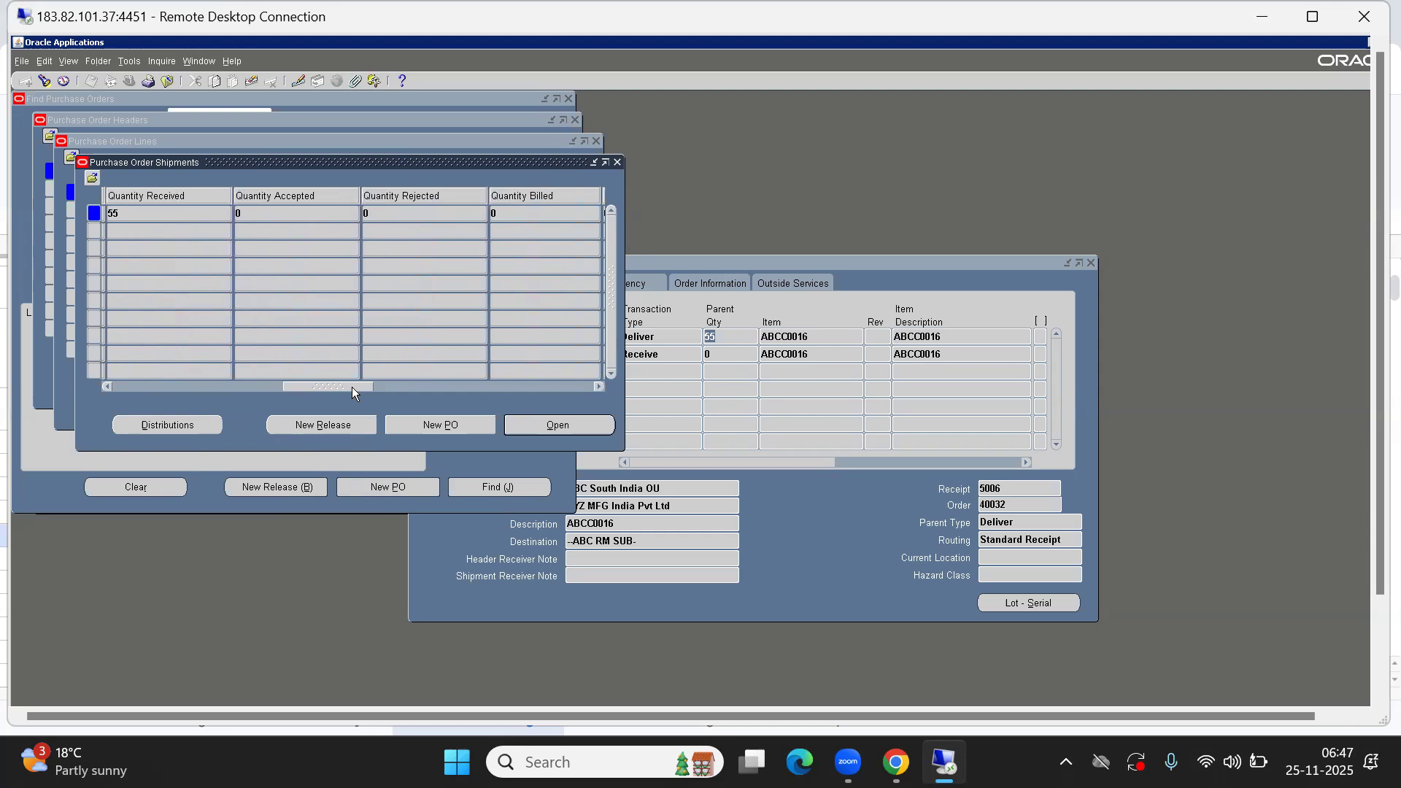
Step: Close the purchase order shipments, lines and headers results along with the Find Purchase Orders form
{"action": "left_click", "coordinate": [617, 162]}
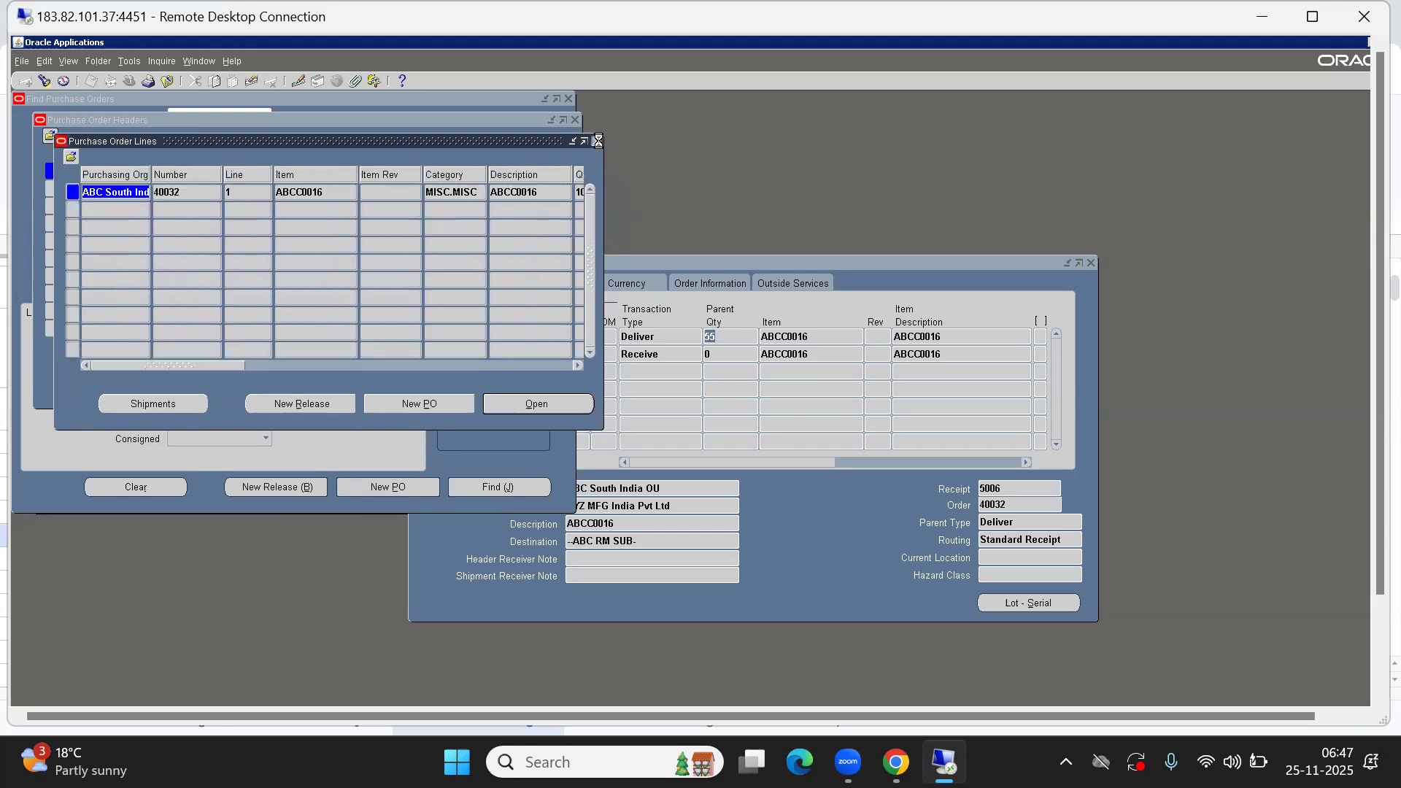
{"action": "left_click", "coordinate": [597, 142]}
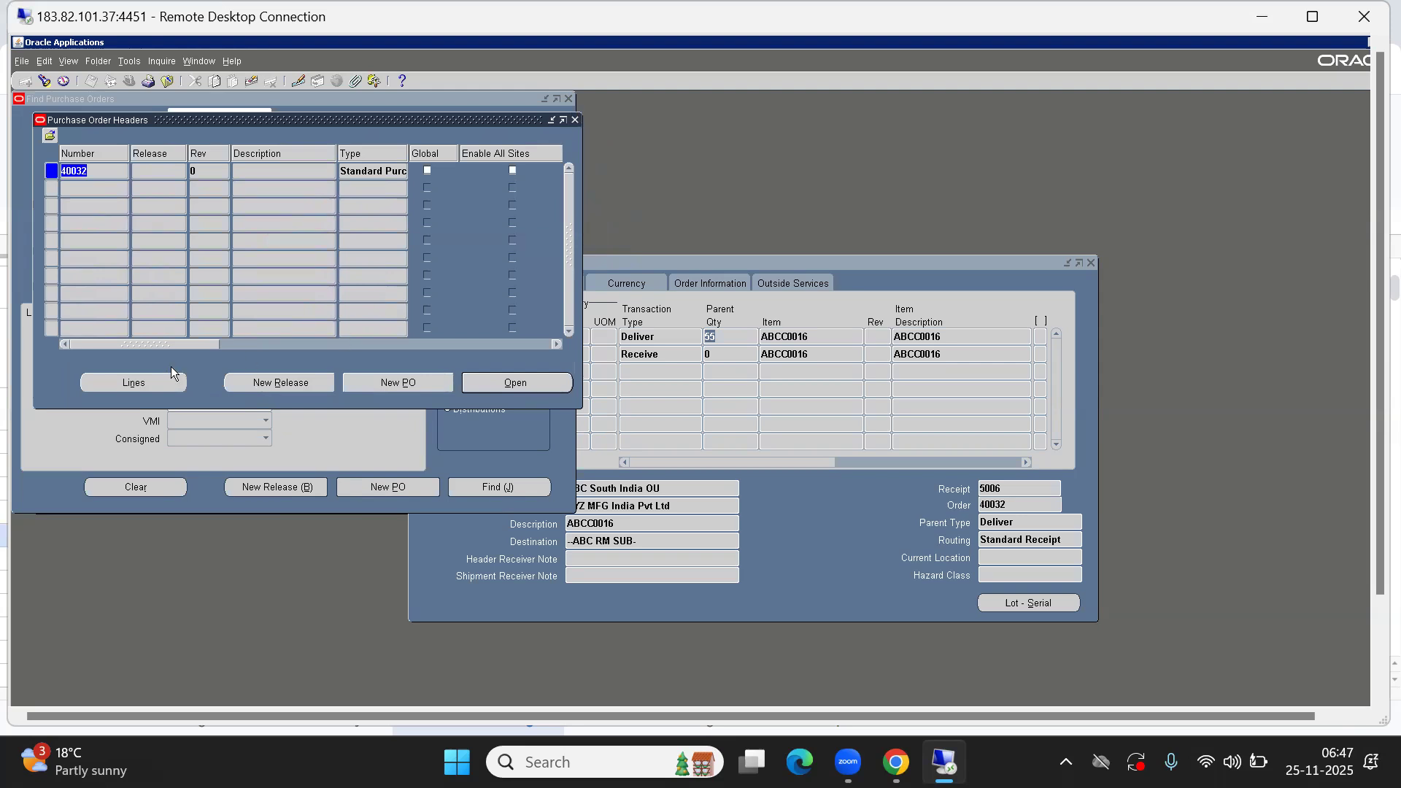
{"action": "left_click", "coordinate": [575, 119]}
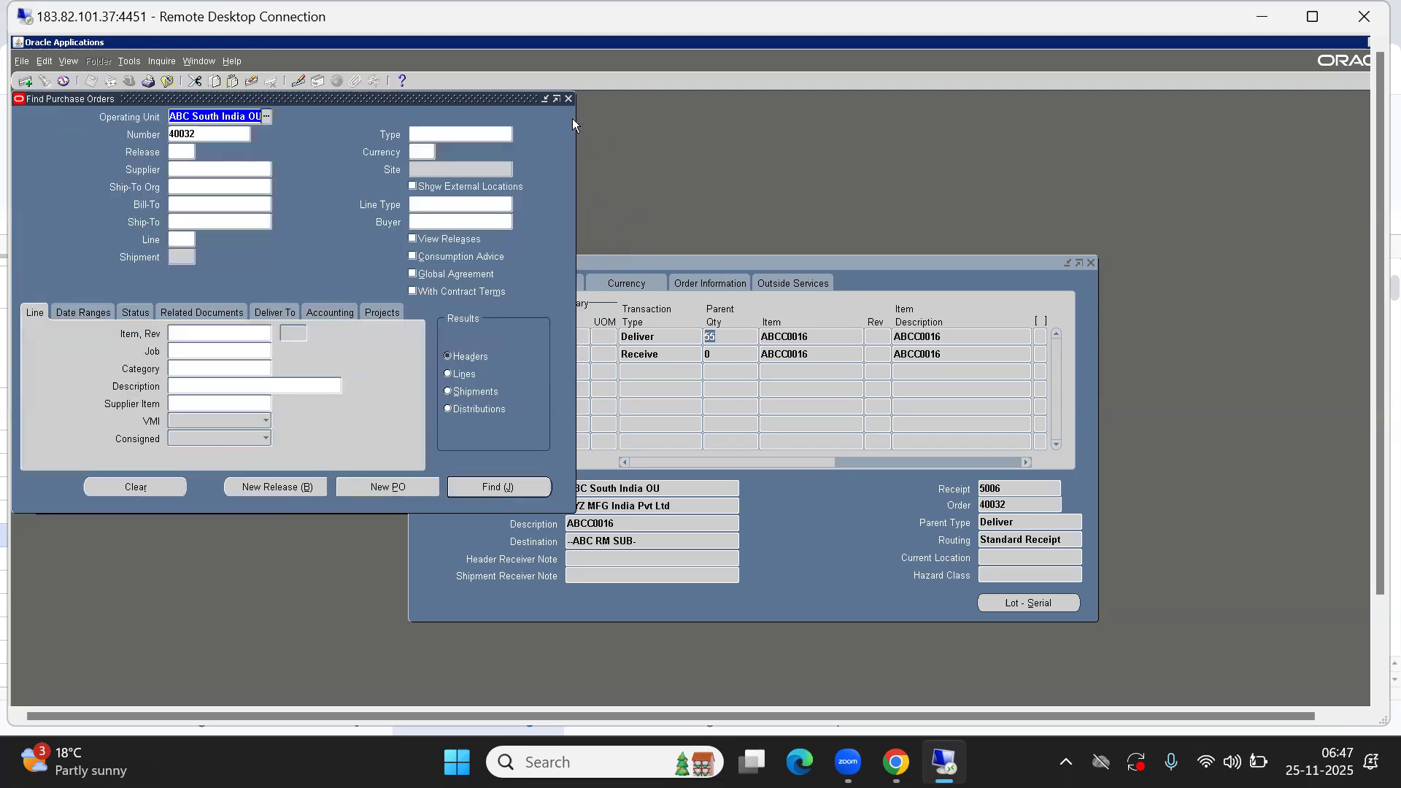
{"action": "left_click", "coordinate": [919, 264]}
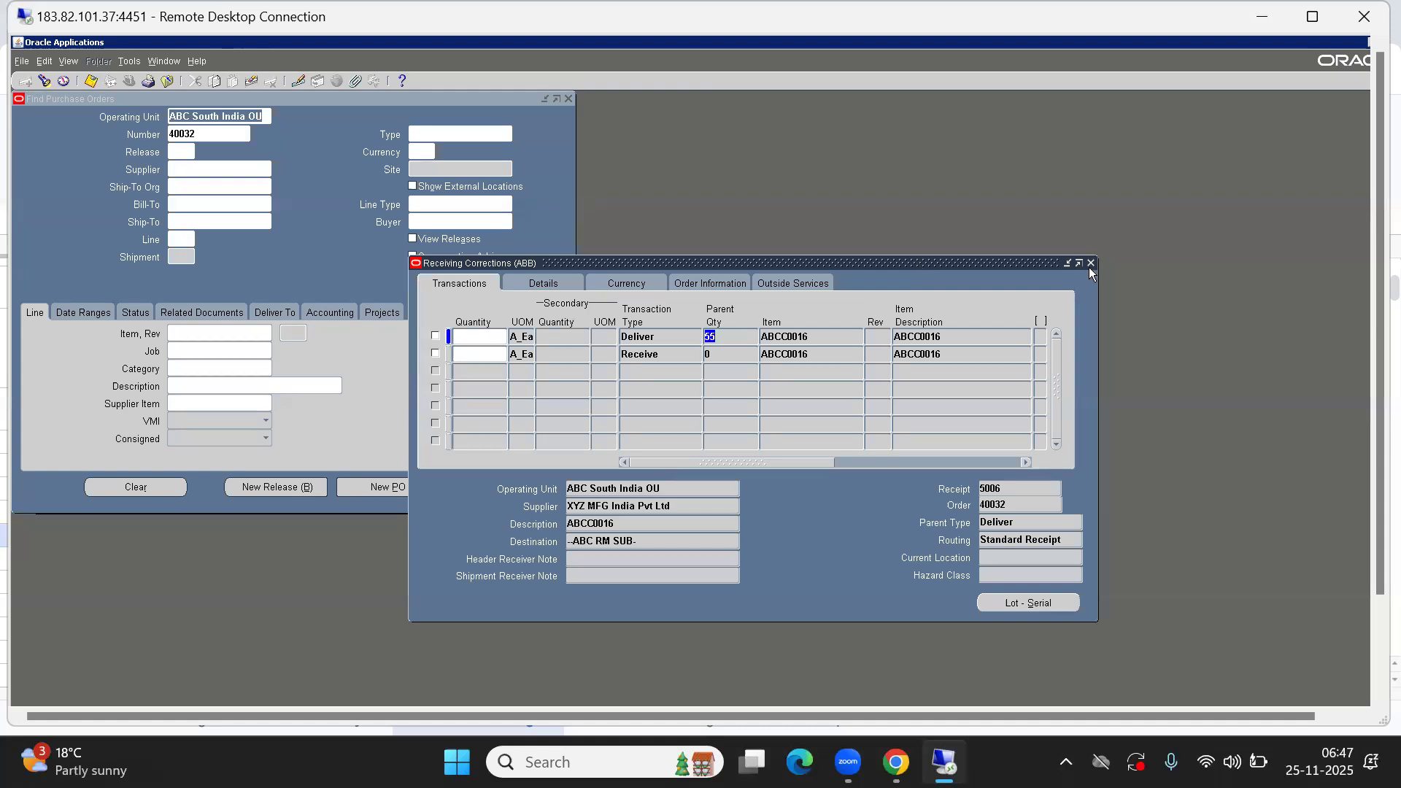
{"action": "left_click", "coordinate": [299, 199]}
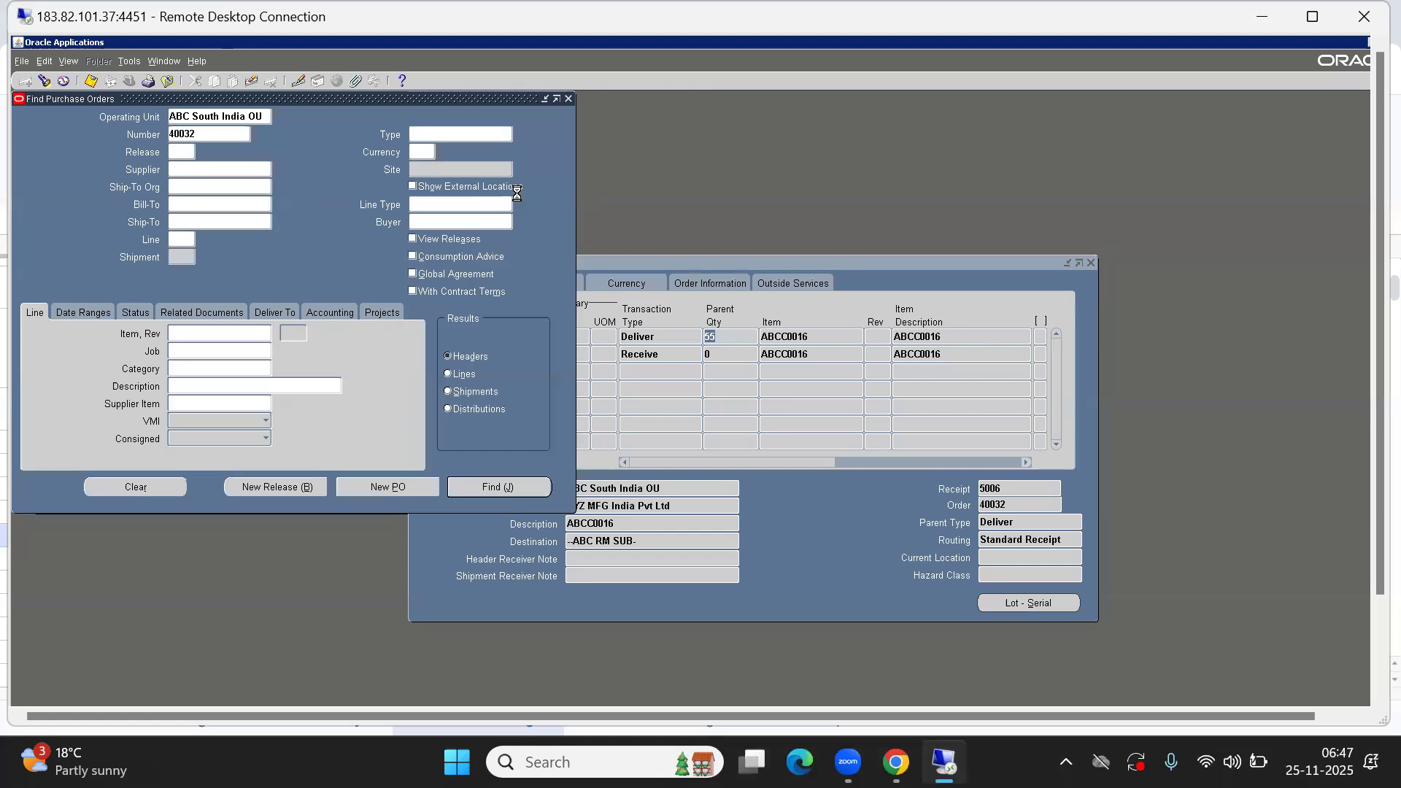
{"action": "left_click", "coordinate": [568, 99]}
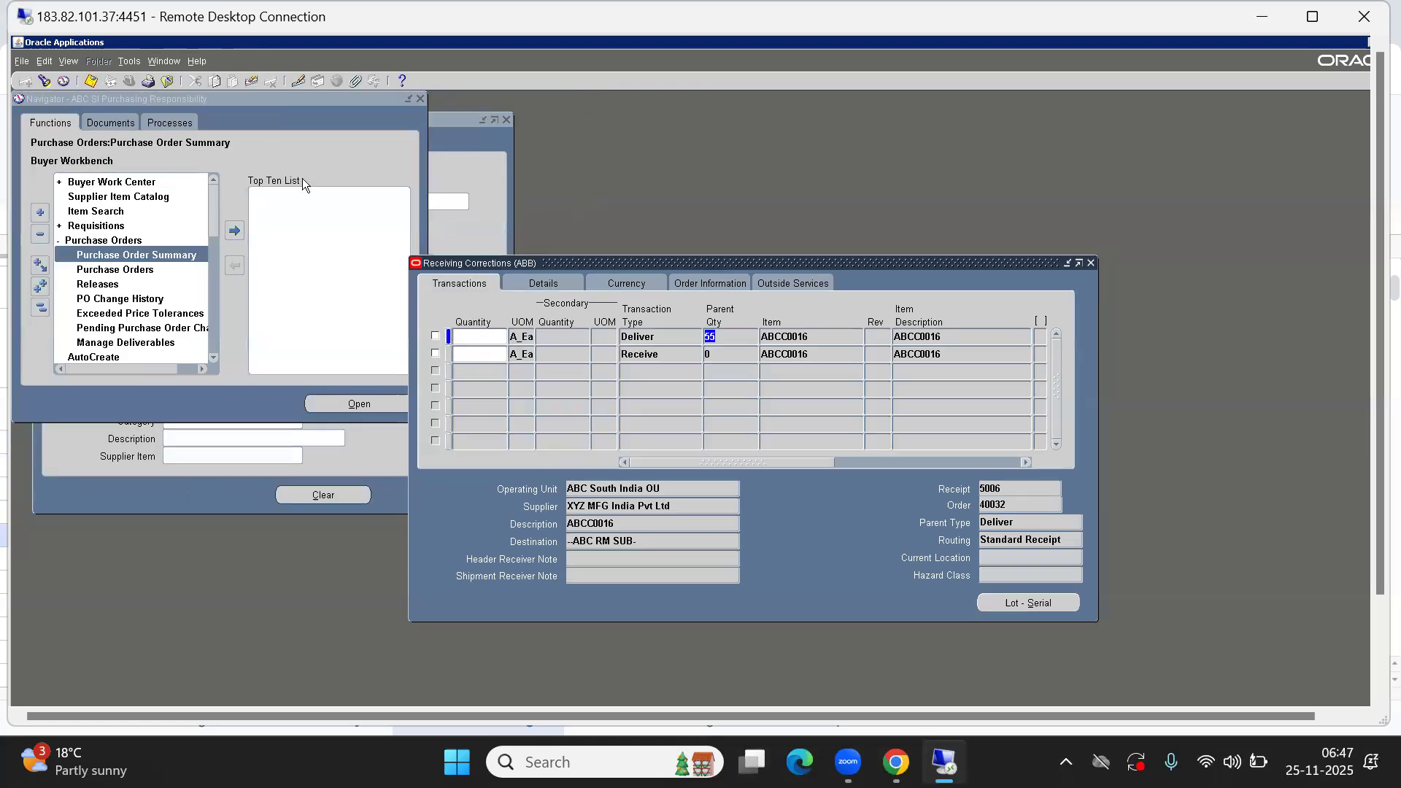
Step: Close the Receiving Corrections form and exit Oracle Applications, including its launcher browser window
{"action": "left_click", "coordinate": [272, 125]}
{"action": "left_click", "coordinate": [40, 309]}
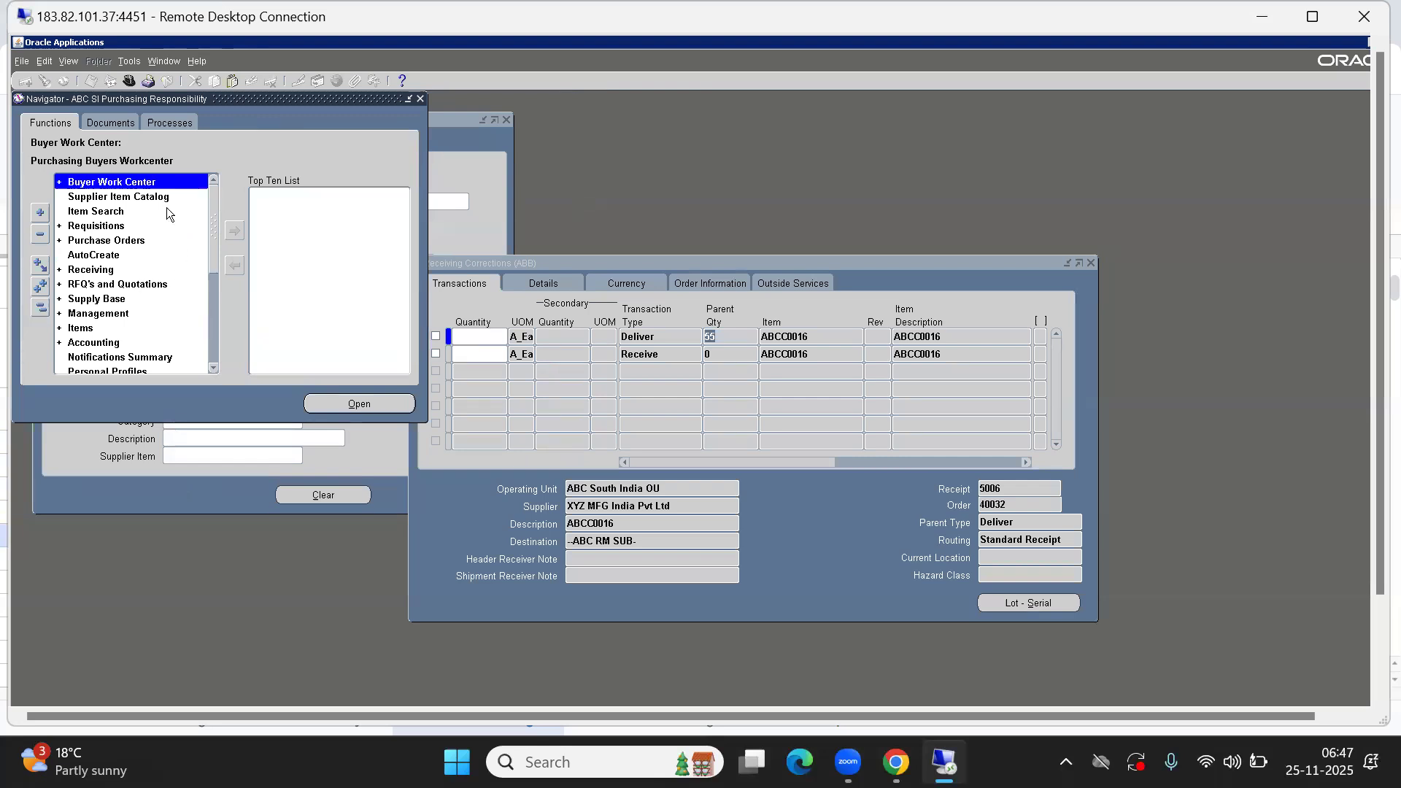
{"action": "left_click", "coordinate": [1091, 263]}
{"action": "key", "text": "alt+f"}
{"action": "key", "text": "x"}
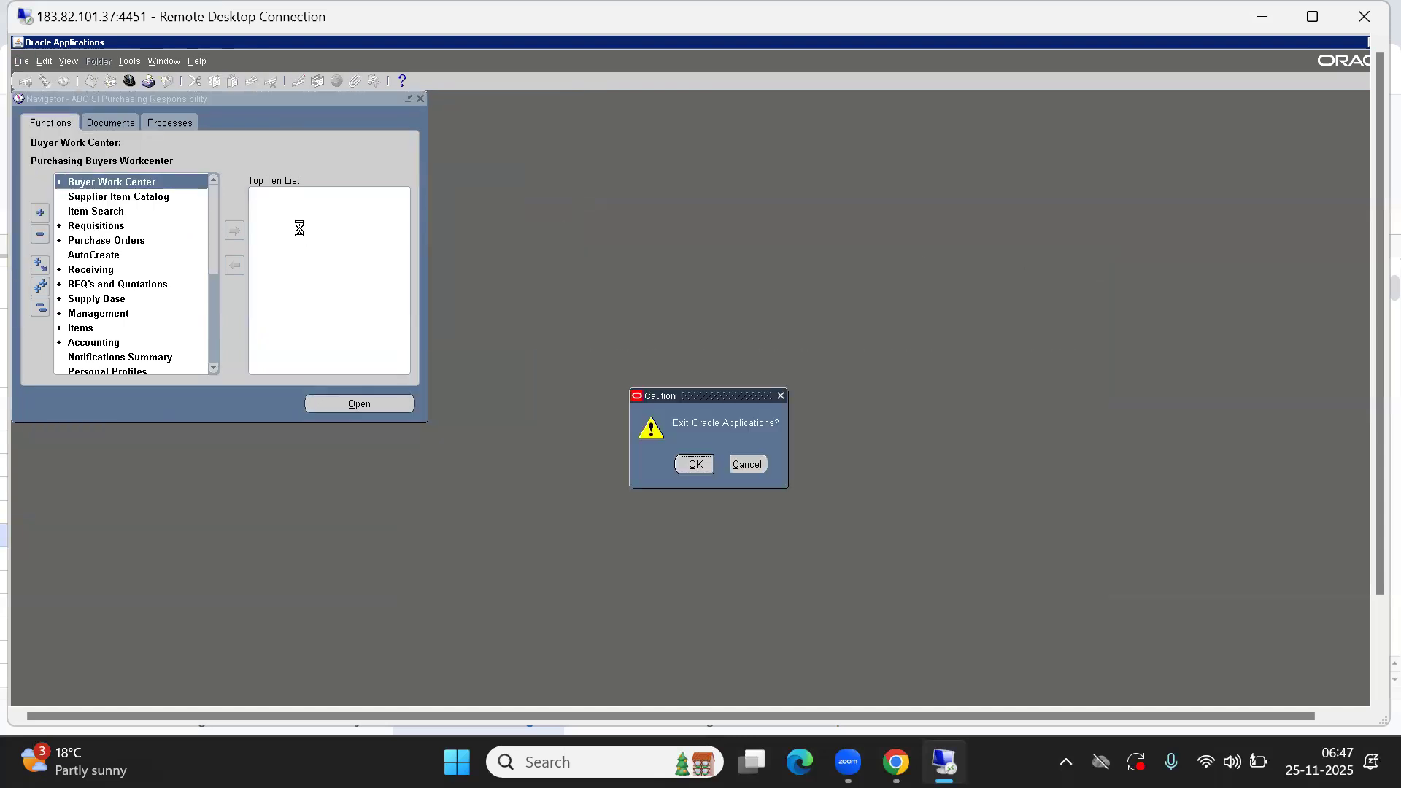
{"action": "key", "text": "Return"}
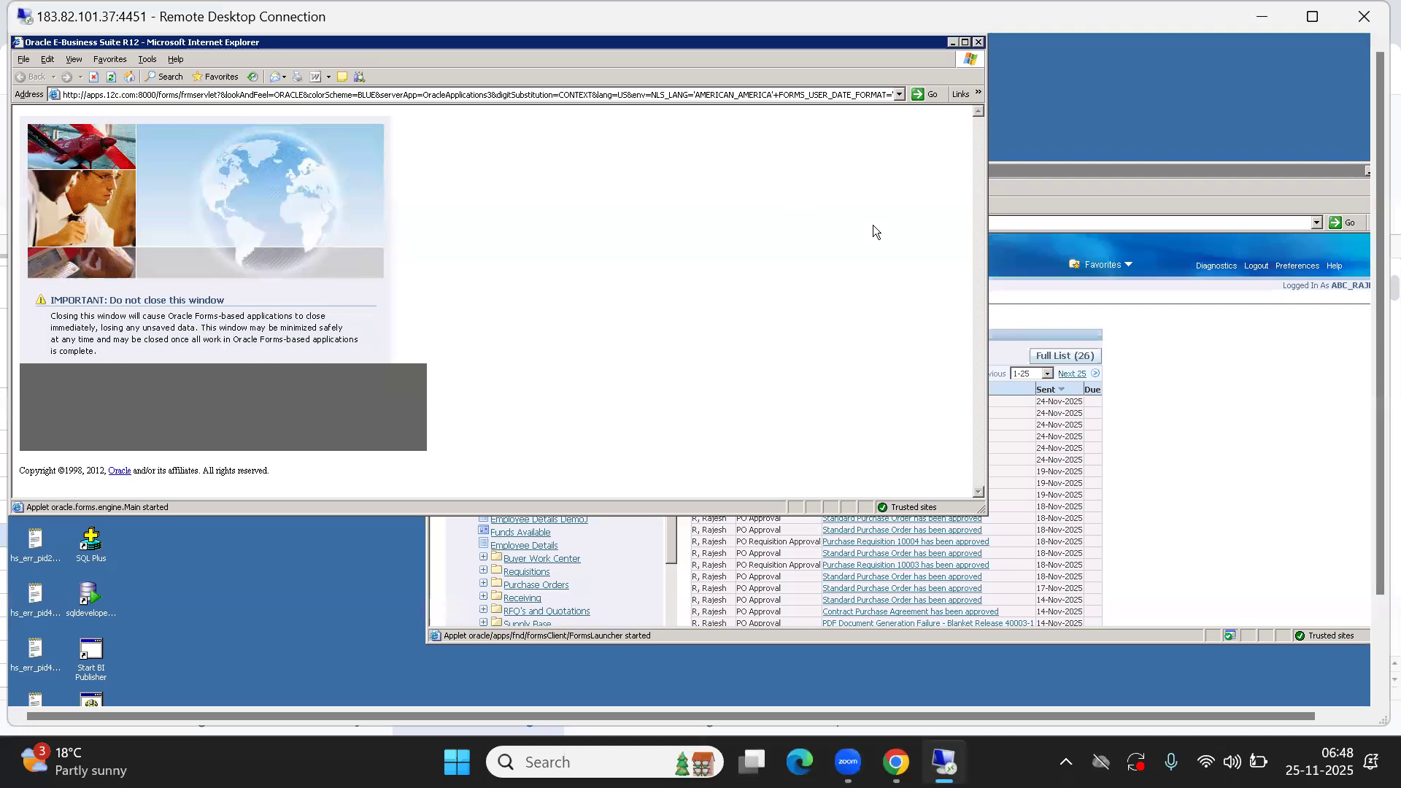
{"action": "left_click", "coordinate": [979, 42]}
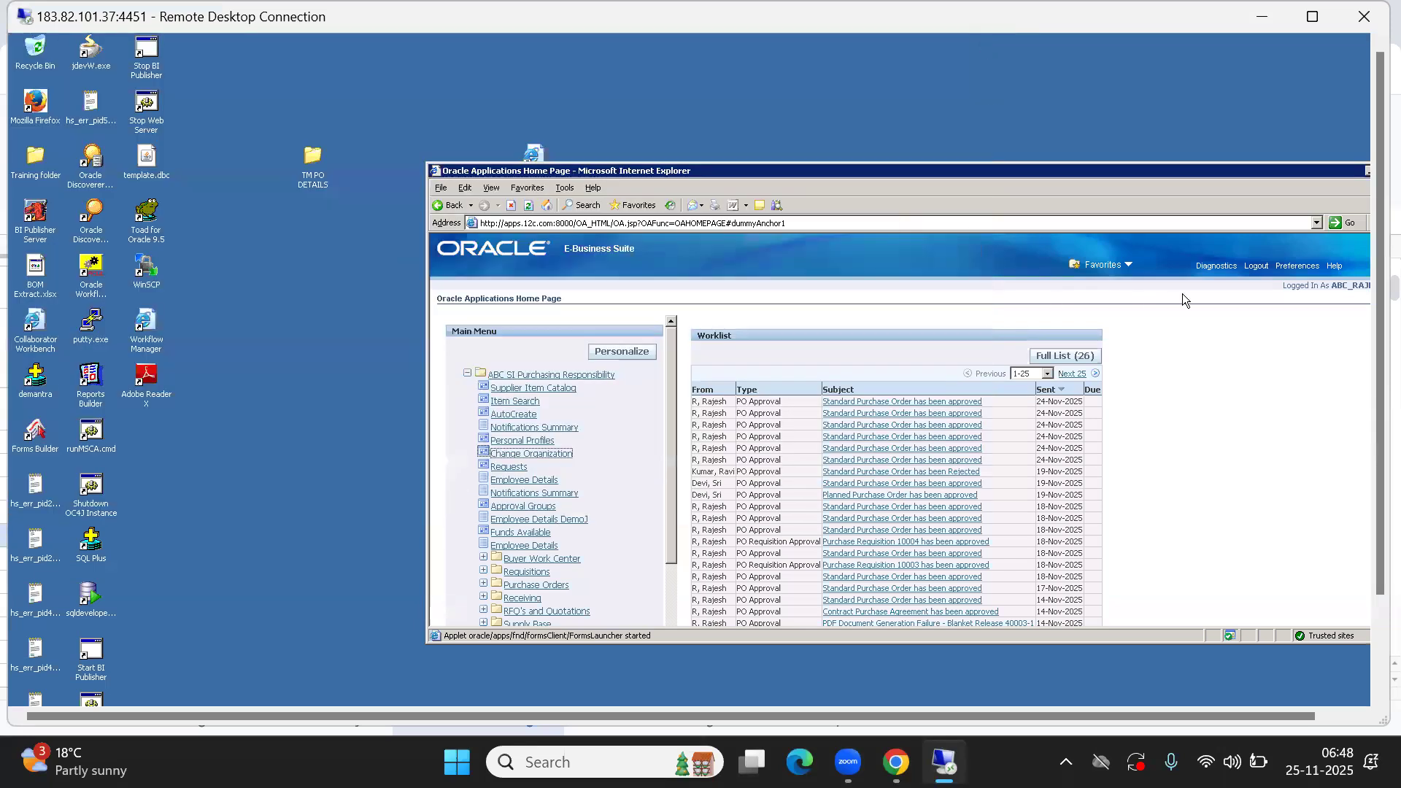
Step: Log out of E-Business Suite and log in again with the SCM implementation account's user name and password
{"action": "left_click", "coordinate": [1255, 267]}
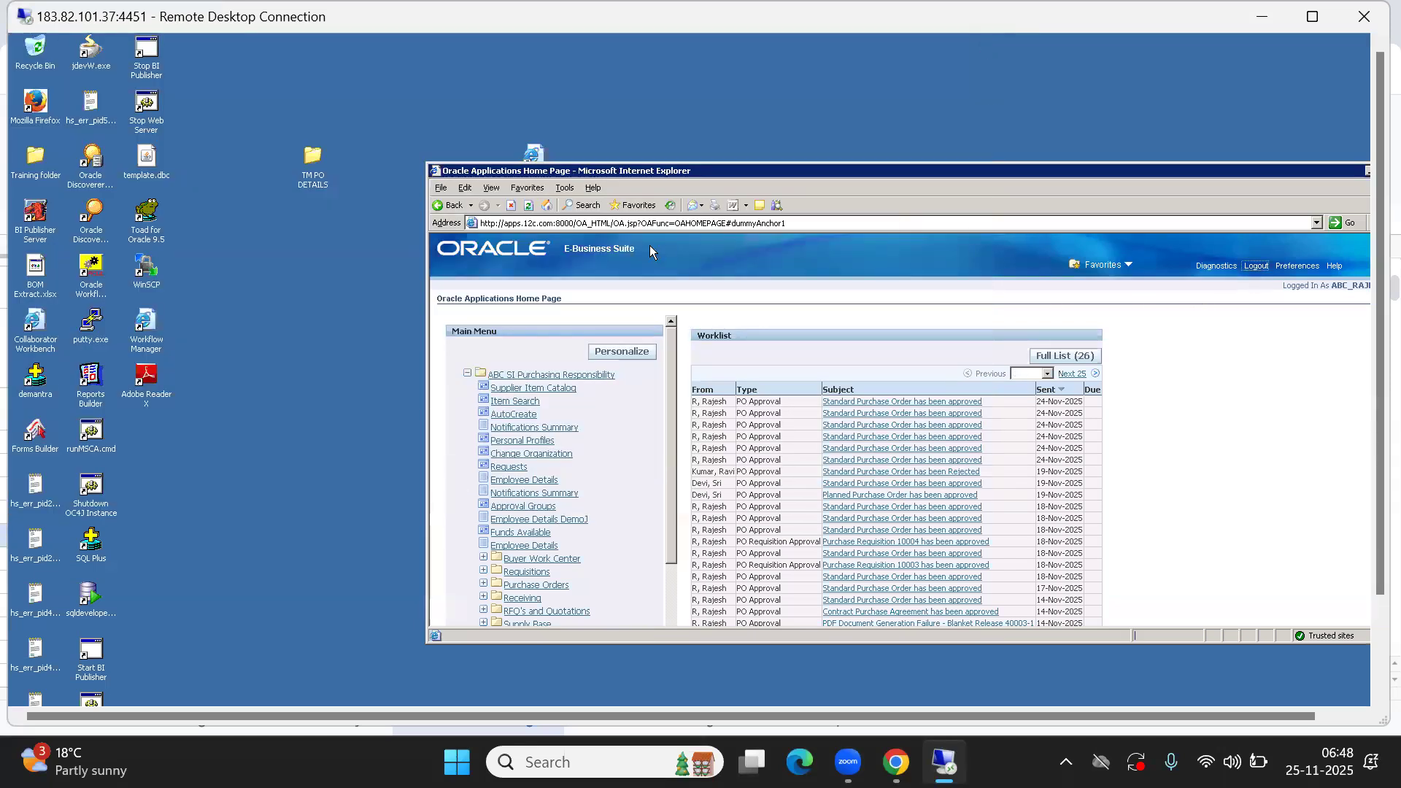
{"action": "left_click", "coordinate": [874, 333]}
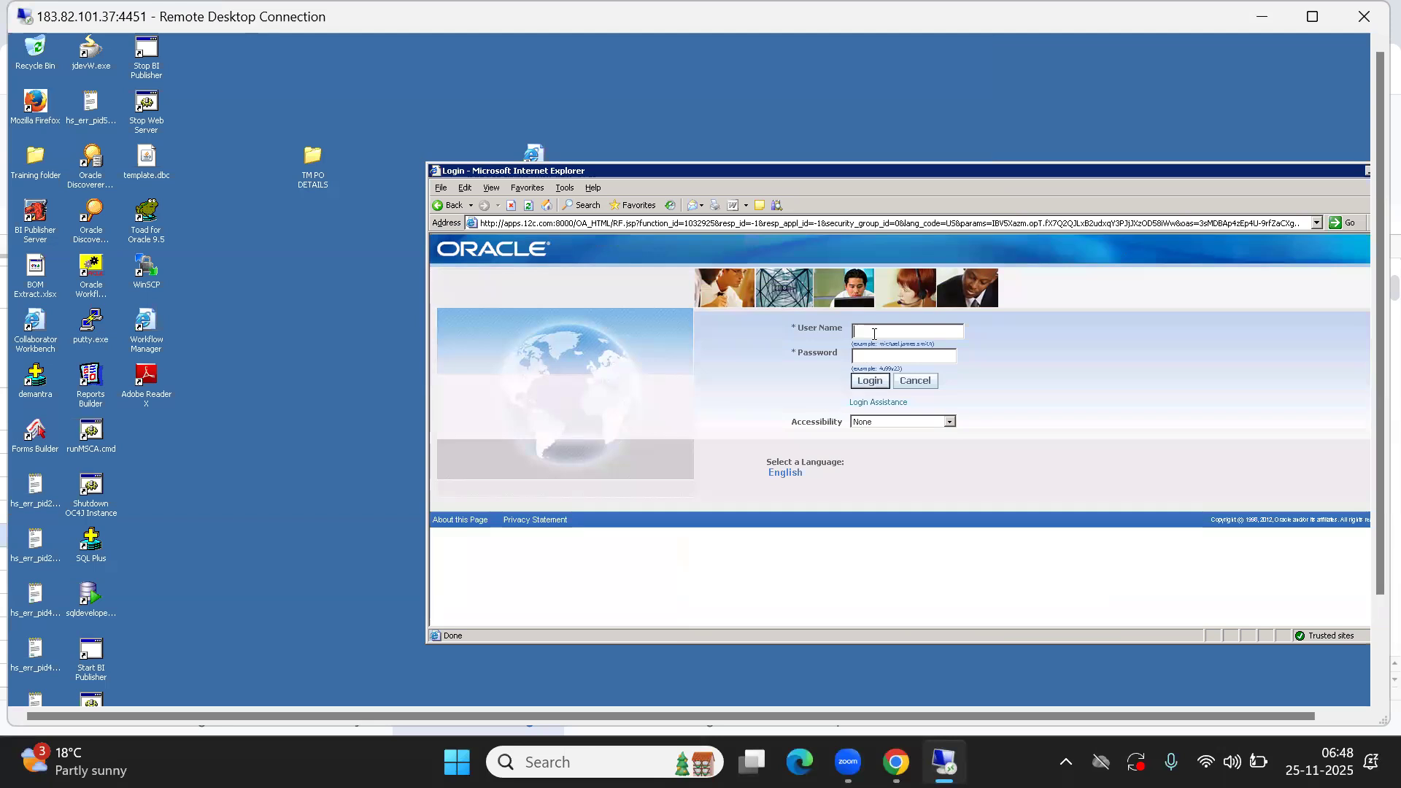
{"action": "type", "text": "abc"}
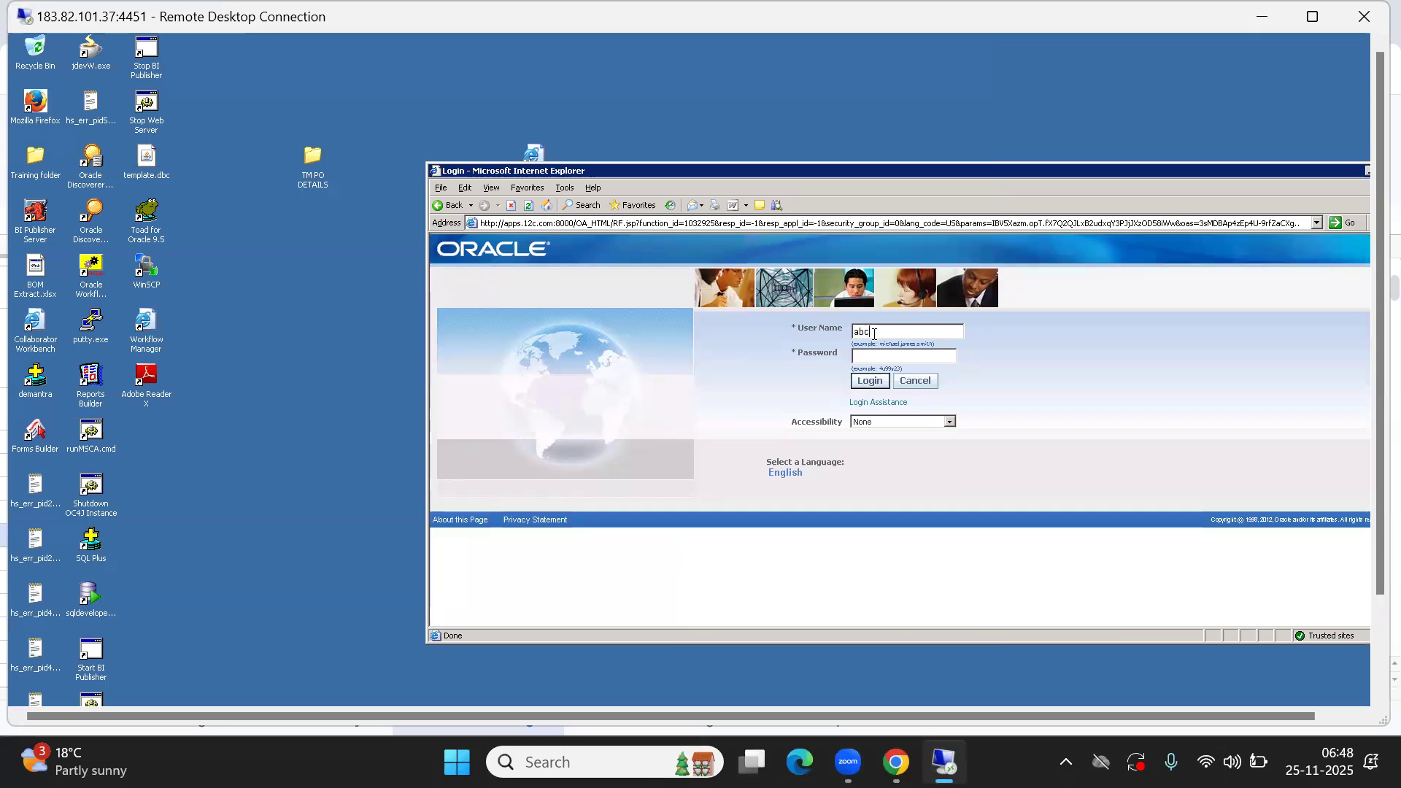
{"action": "type", "text": "_scm_imp"}
{"action": "key", "text": "Tab"}
{"action": "type", "text": "******"}
{"action": "key", "text": "Return"}
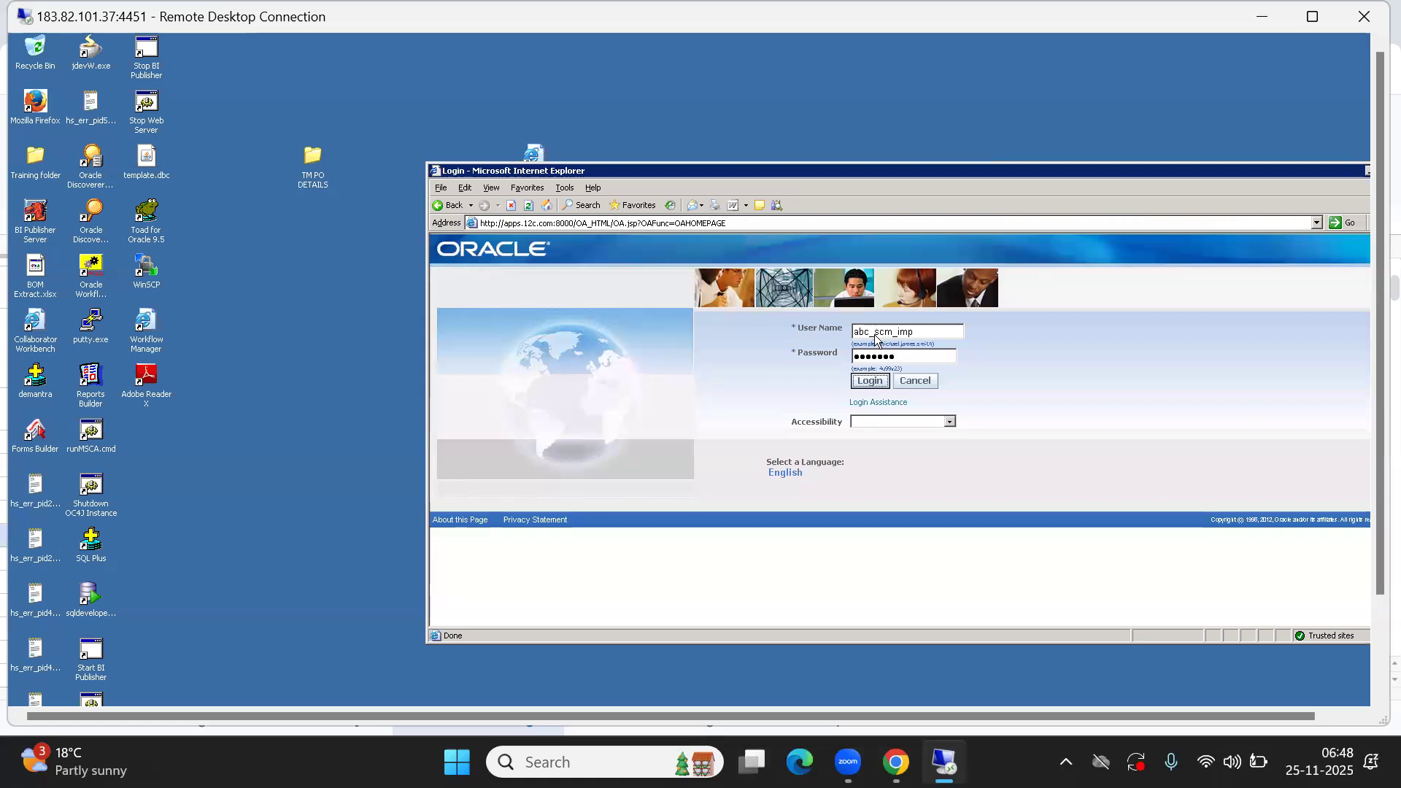
Step: Open the ABC SI Inventory Responsibility functions with ABC Bangalore Inv Org (ABB) as the organization
{"action": "left_click", "coordinate": [525, 428]}
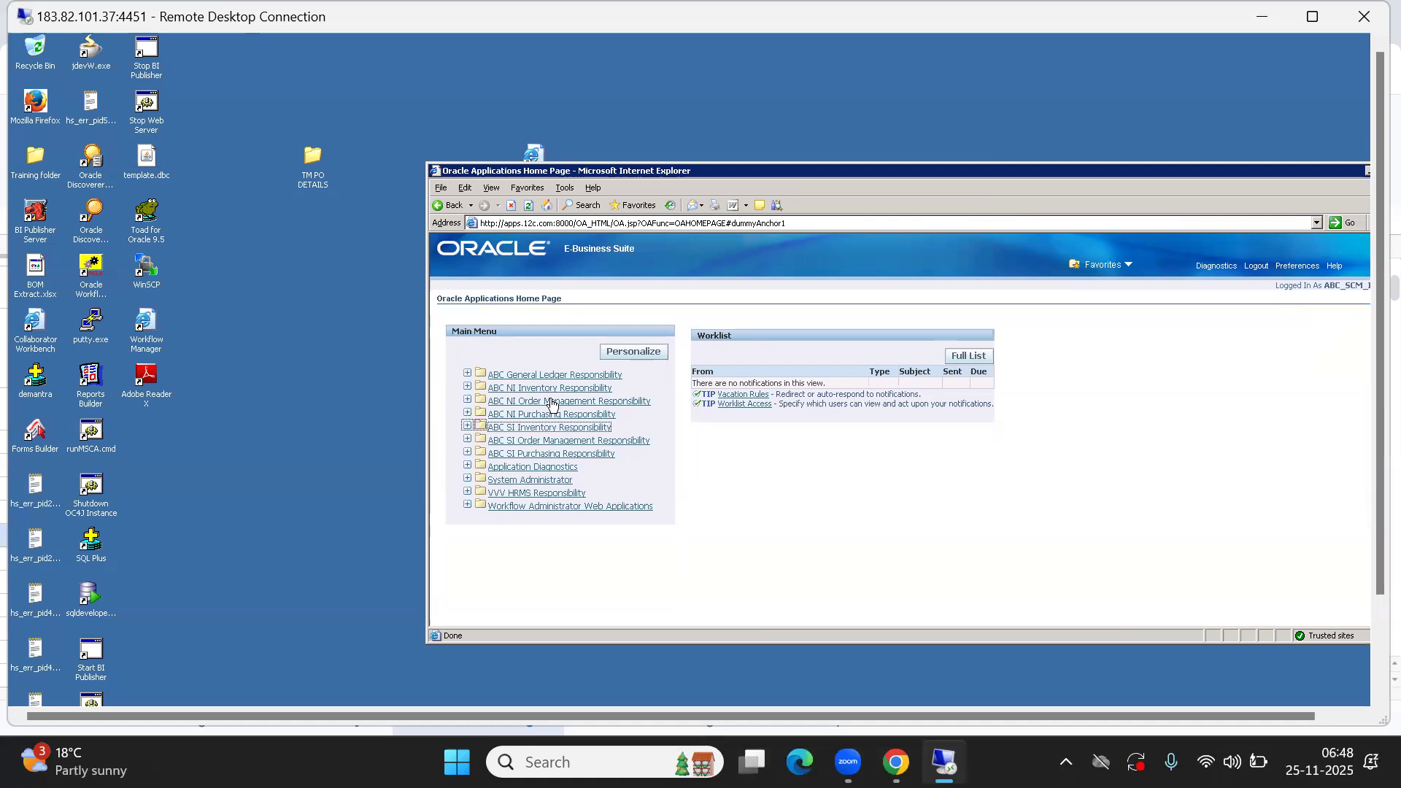
{"action": "left_click", "coordinate": [525, 489]}
{"action": "left_click", "coordinate": [527, 465]}
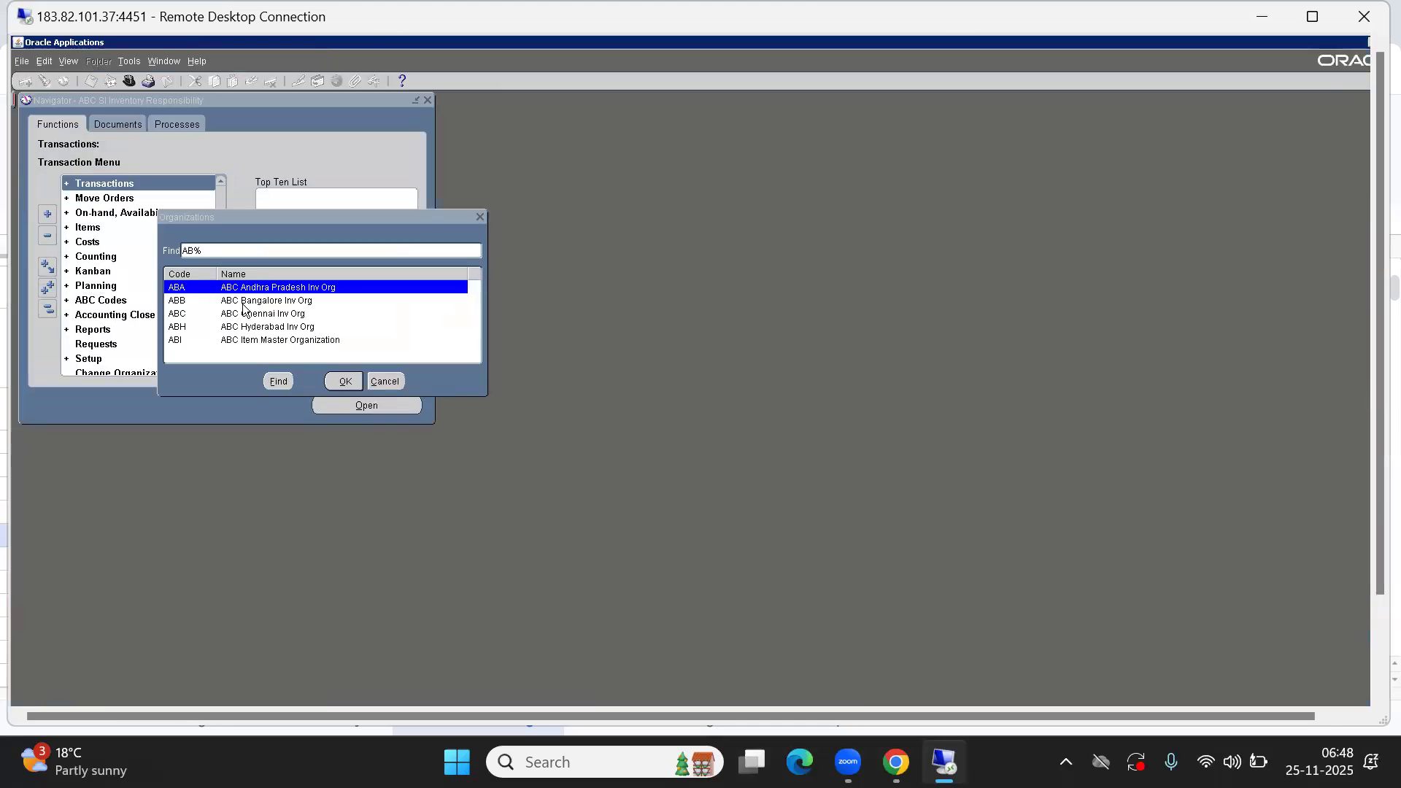
{"action": "double_click", "coordinate": [243, 304]}
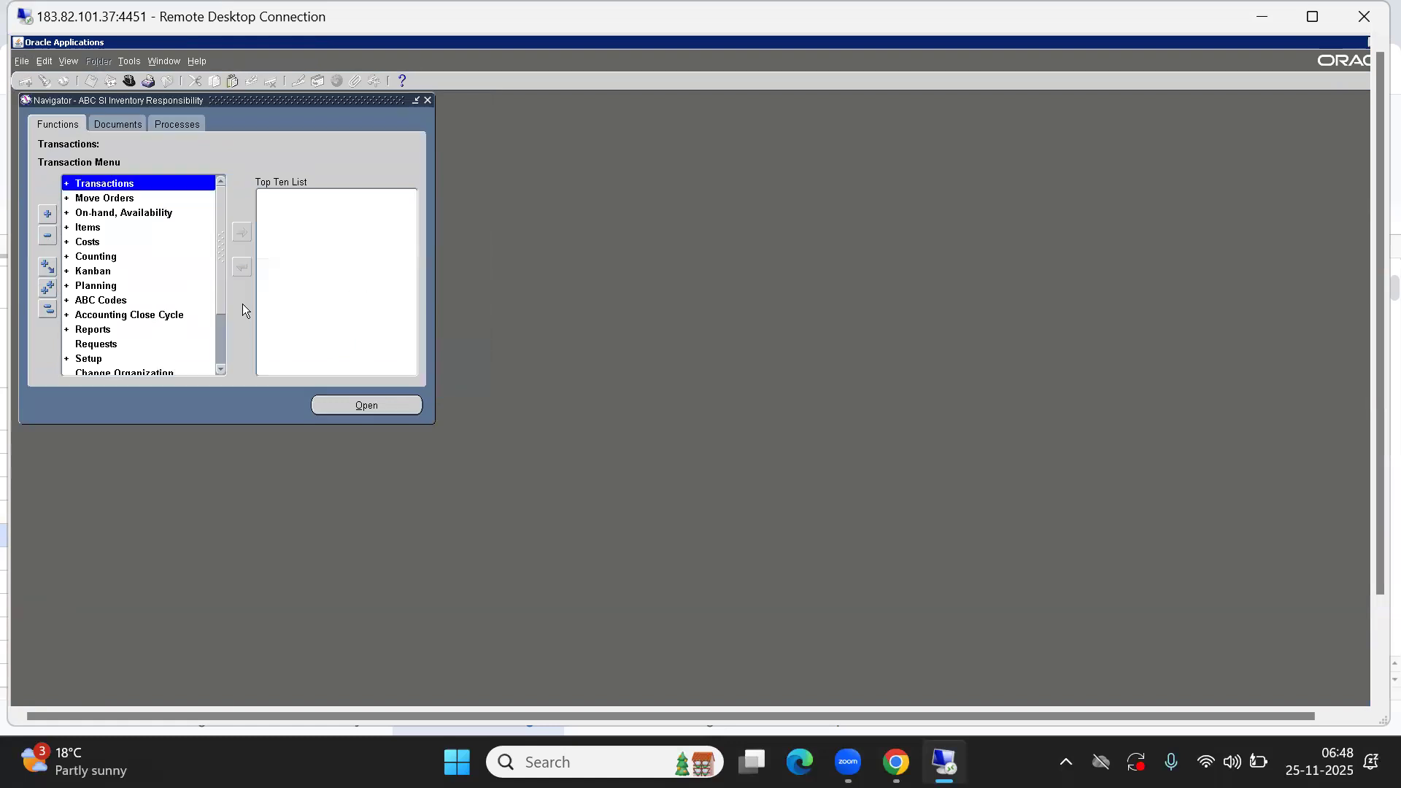
Step: Find the material transactions dated 25-NOV-2025 in organization ABB and view their transaction type details
{"action": "key", "text": "Return"}
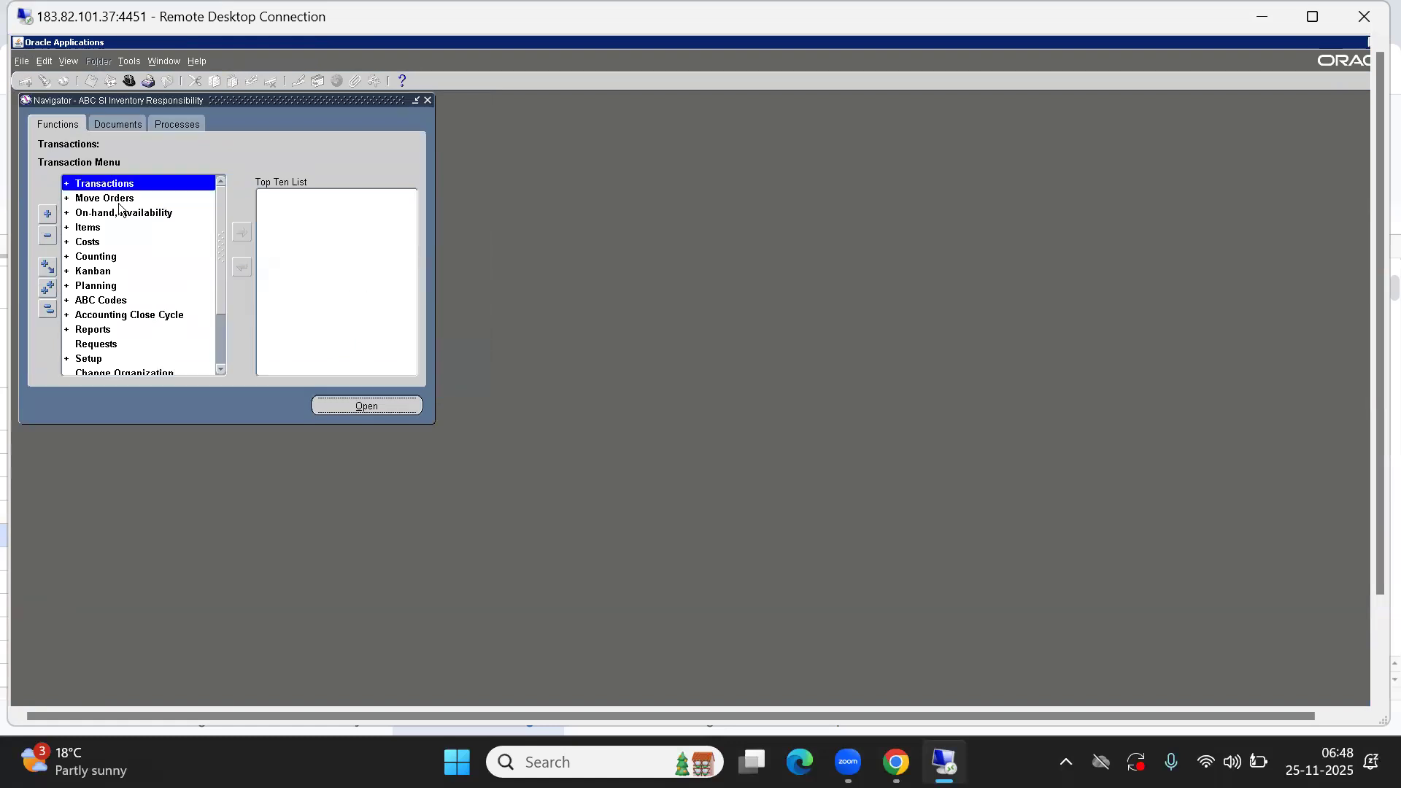
{"action": "double_click", "coordinate": [122, 286]}
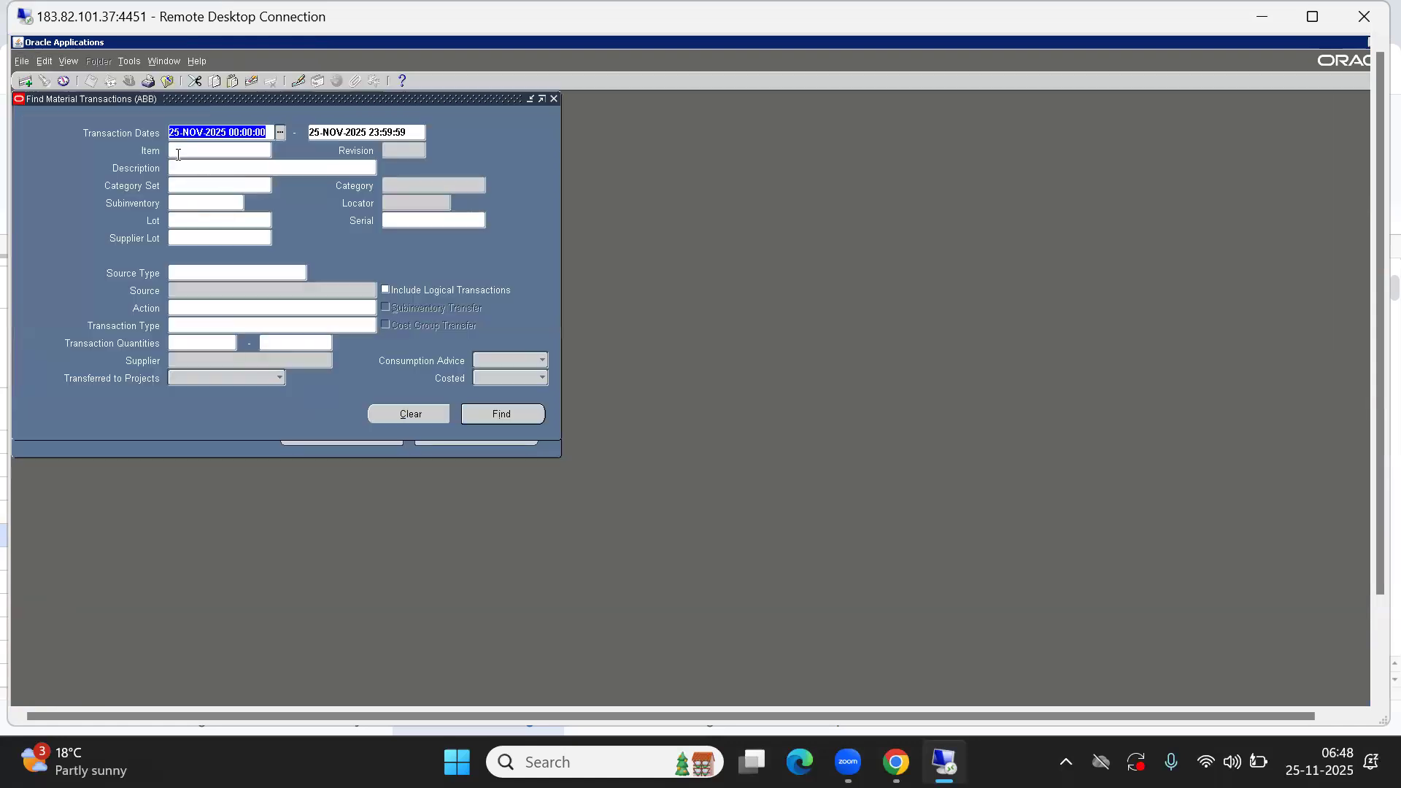
{"action": "left_click", "coordinate": [499, 414]}
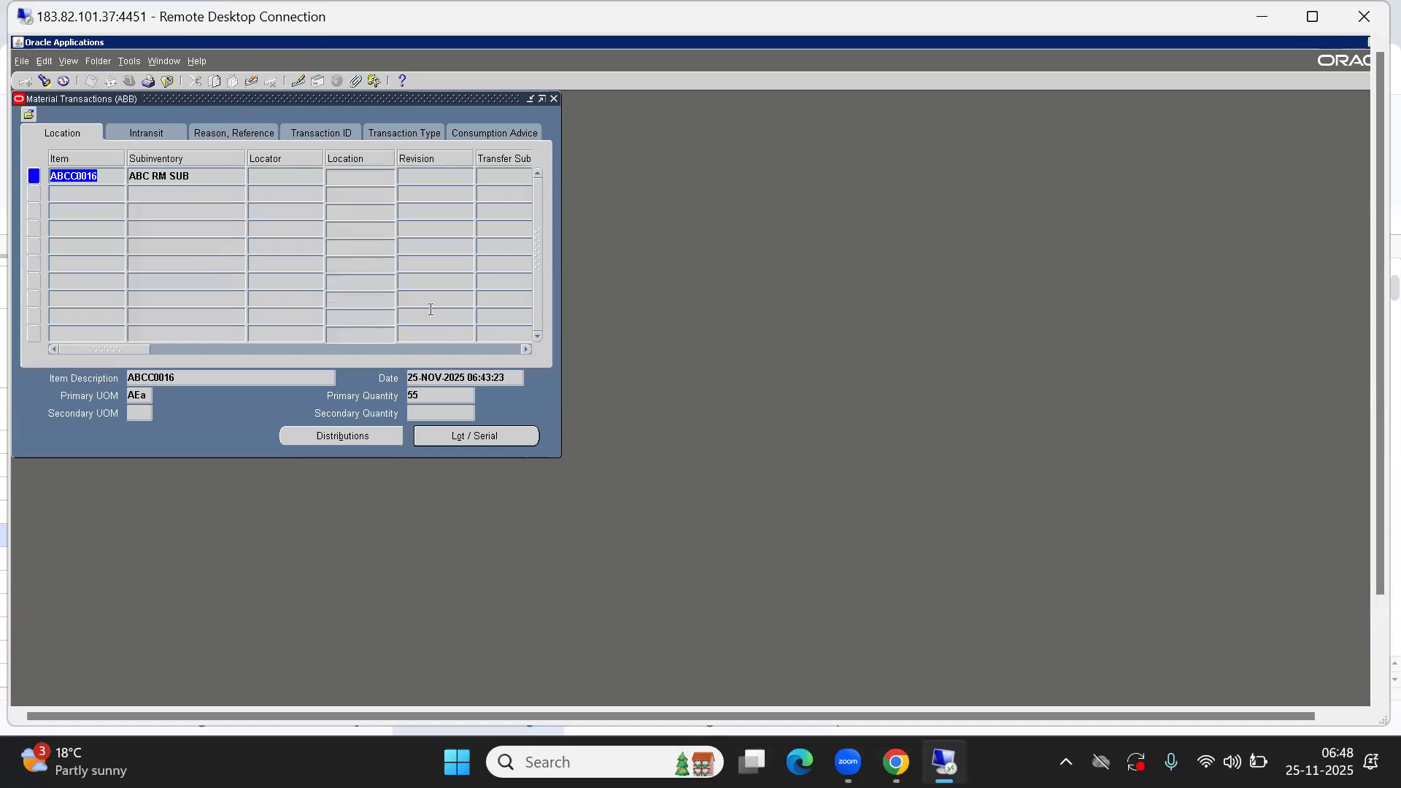
{"action": "left_click", "coordinate": [407, 129]}
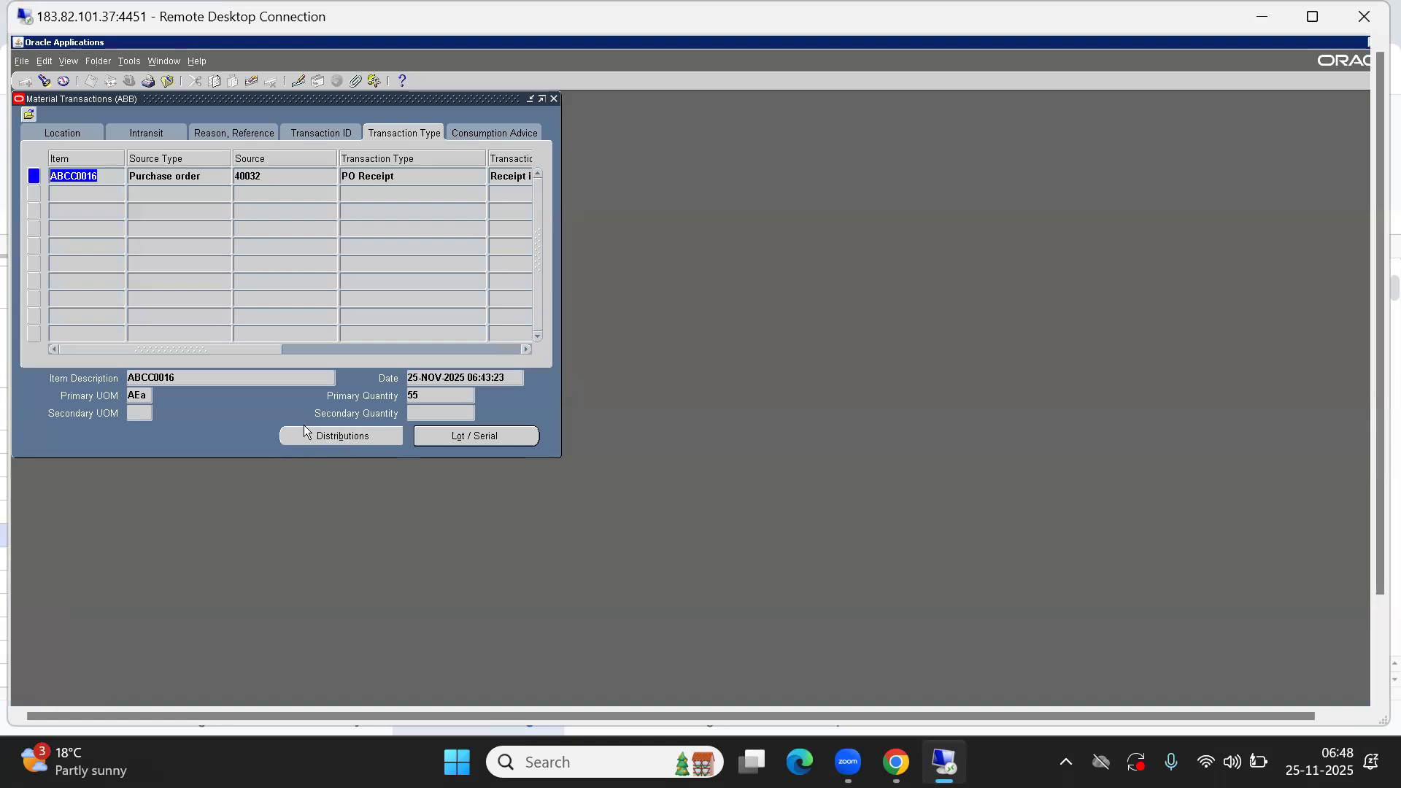
Step: Review the accounting distributions of item ABCC0016's PO Receipt transaction, including the transaction value, and close them
{"action": "left_click", "coordinate": [348, 437]}
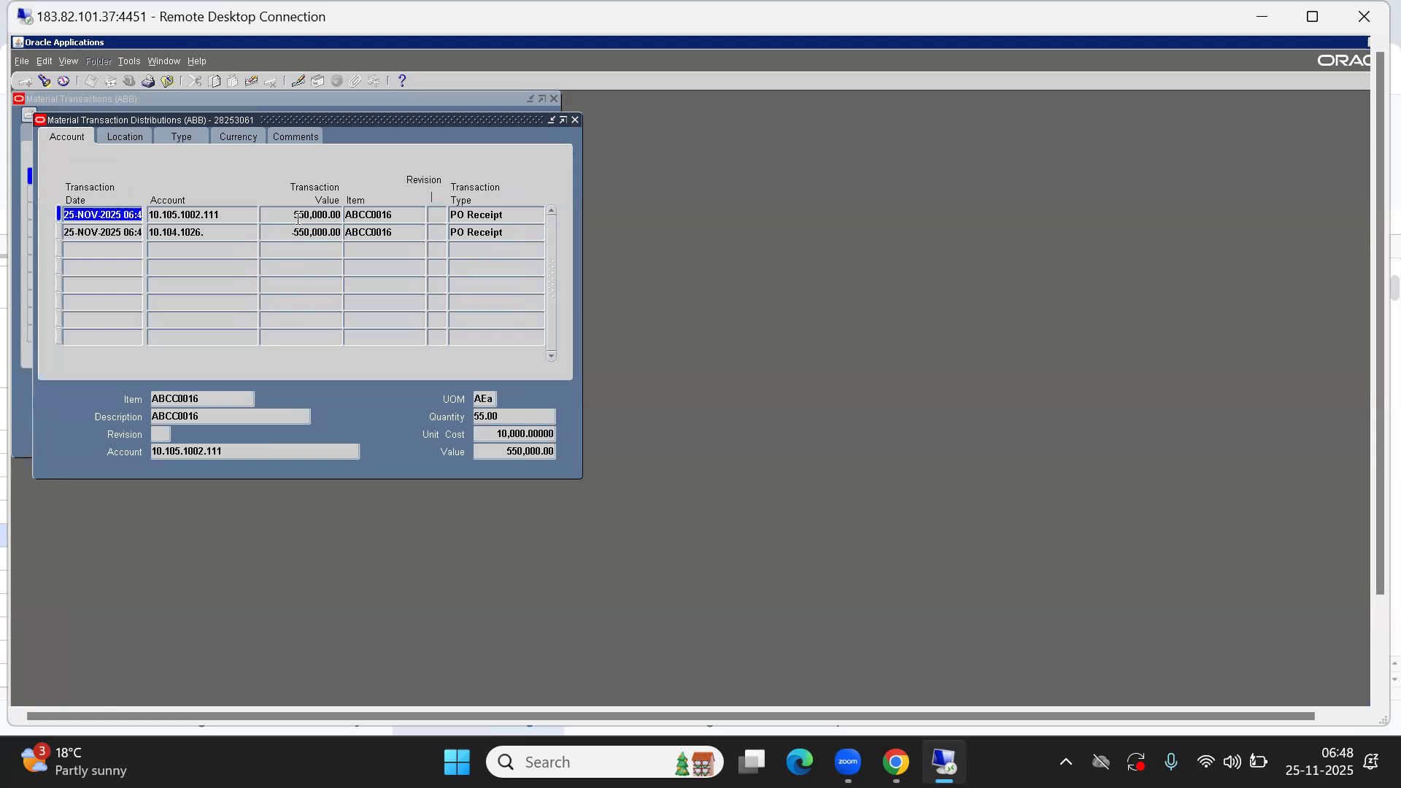
{"action": "left_click", "coordinate": [275, 216]}
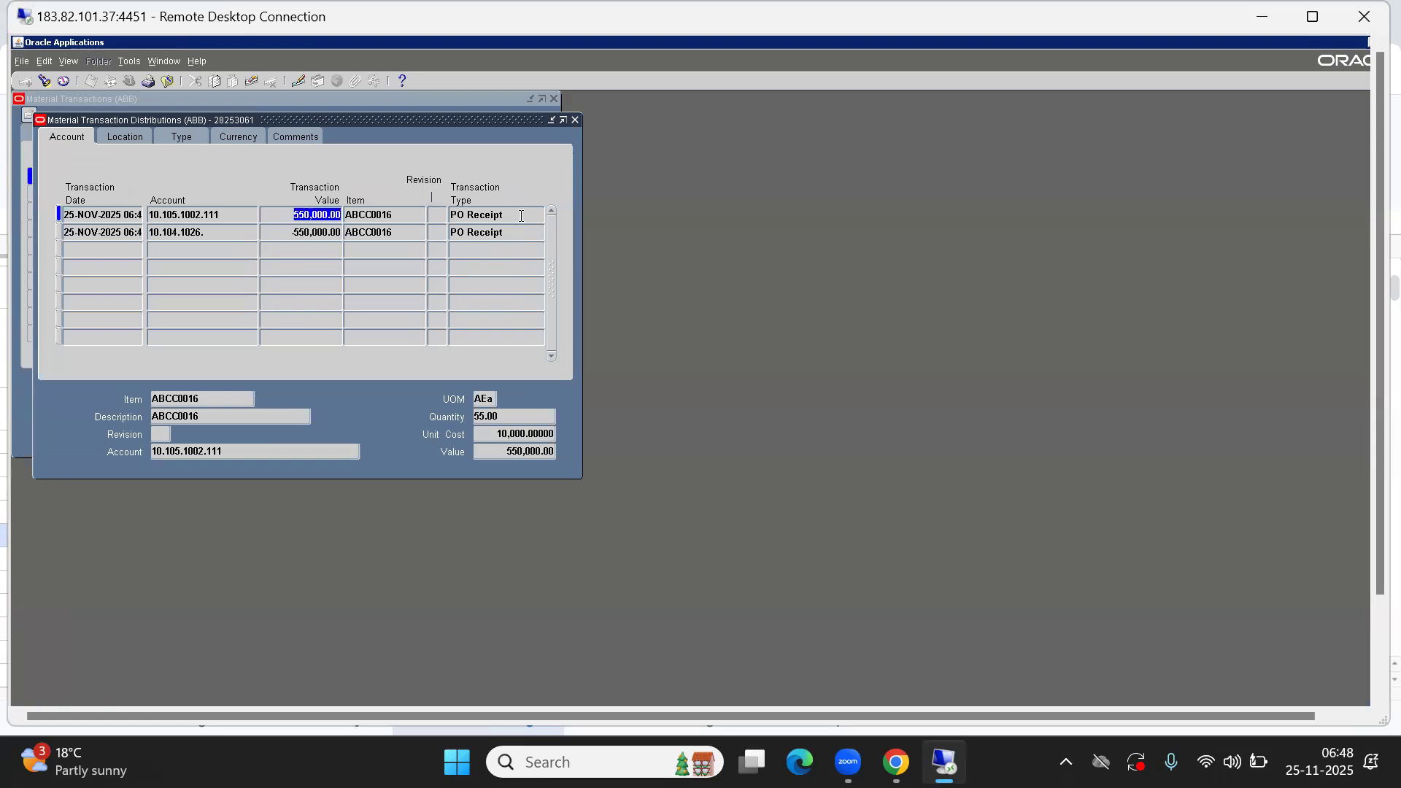
{"action": "left_click", "coordinate": [575, 119]}
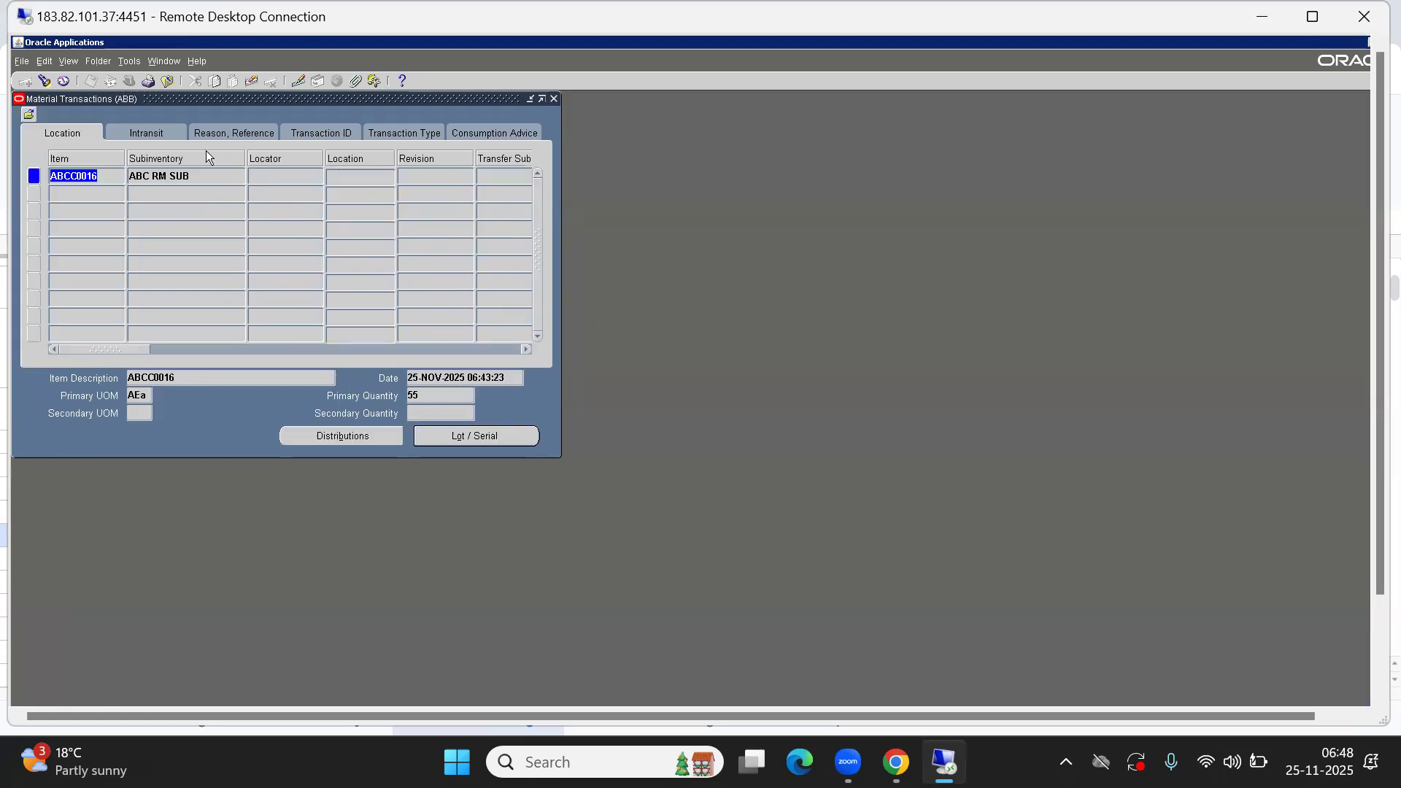
Step: Open the form personalizations for View Material Transactions through the custom code diagnostics, and close them
{"action": "left_click", "coordinate": [130, 61]}
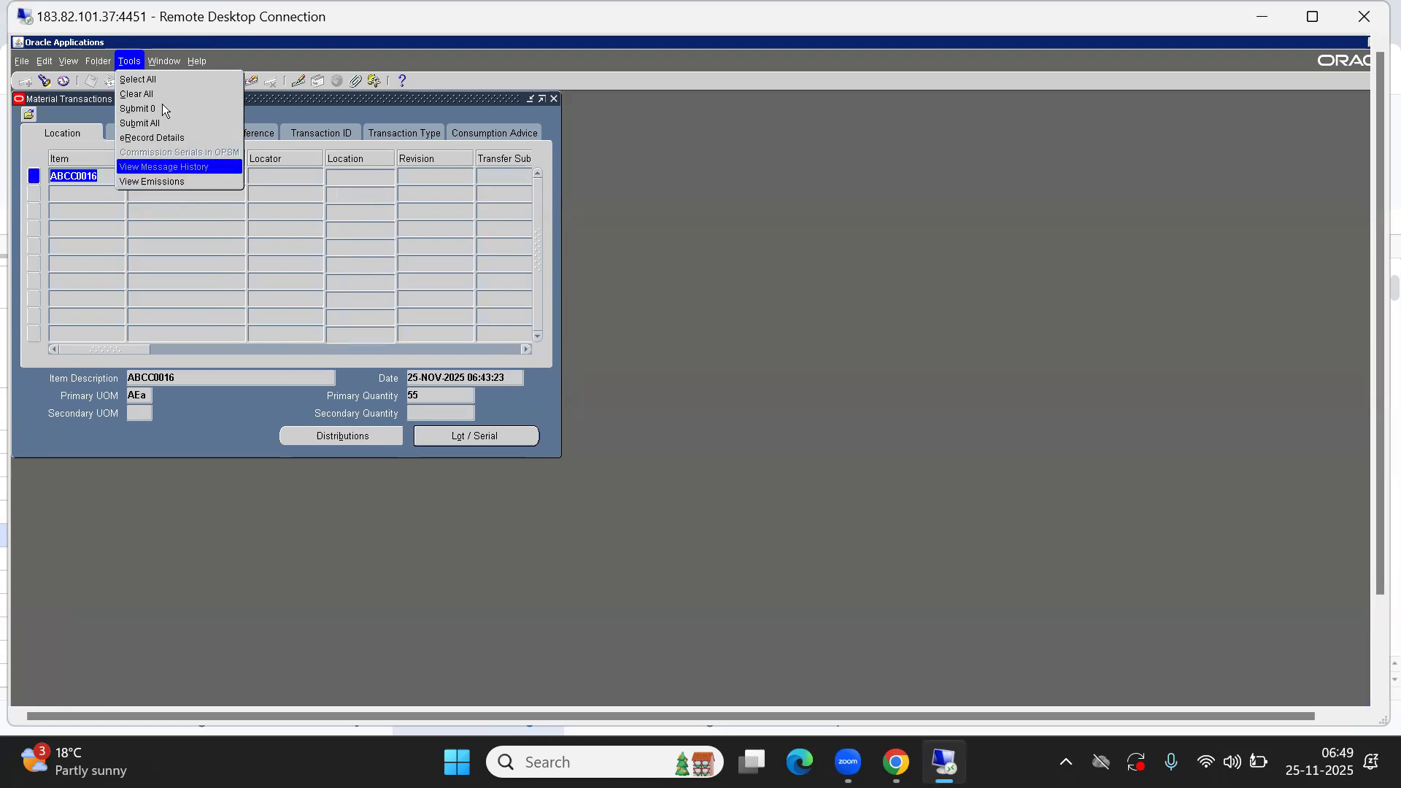
{"action": "left_click", "coordinate": [271, 116]}
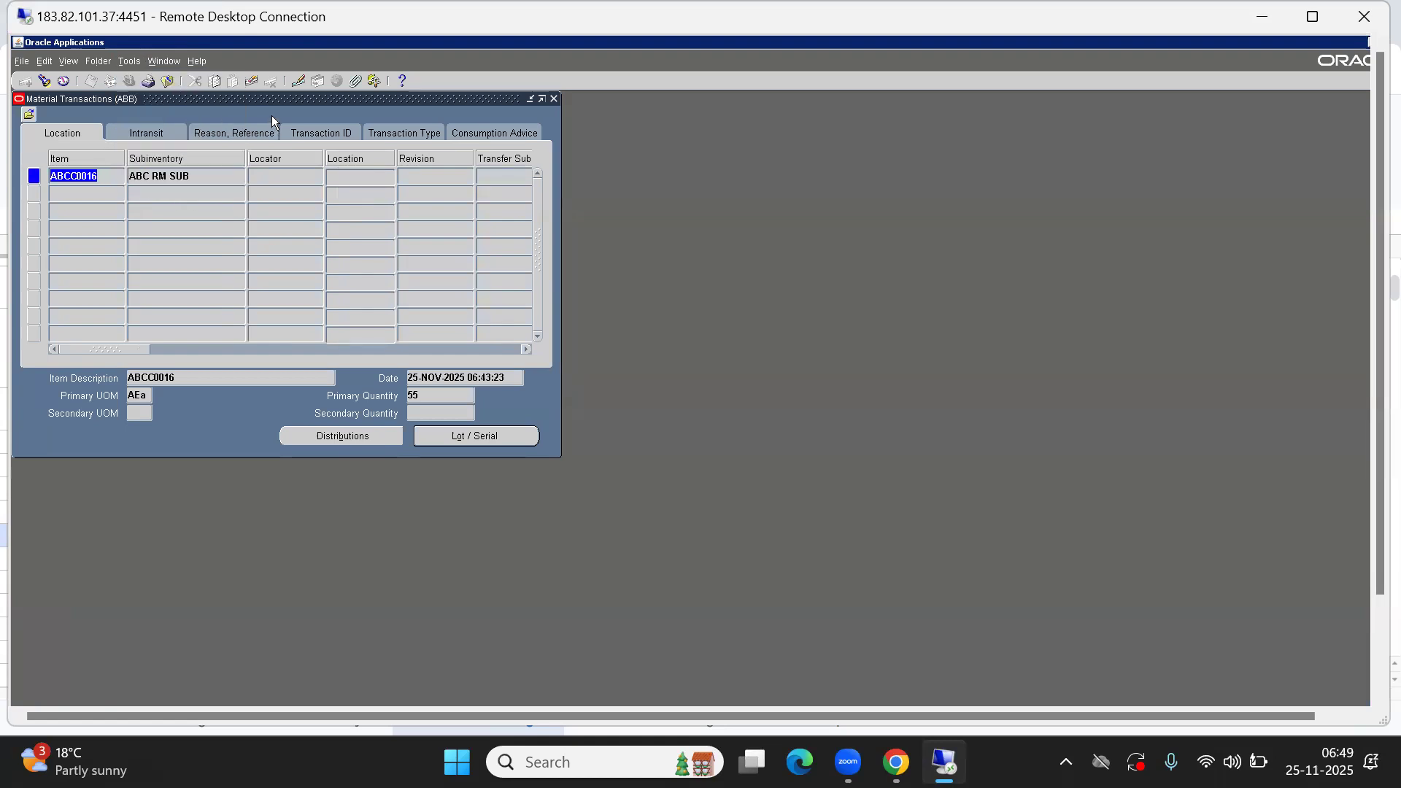
{"action": "left_click", "coordinate": [198, 62]}
{"action": "mouse_move", "coordinate": [223, 129]}
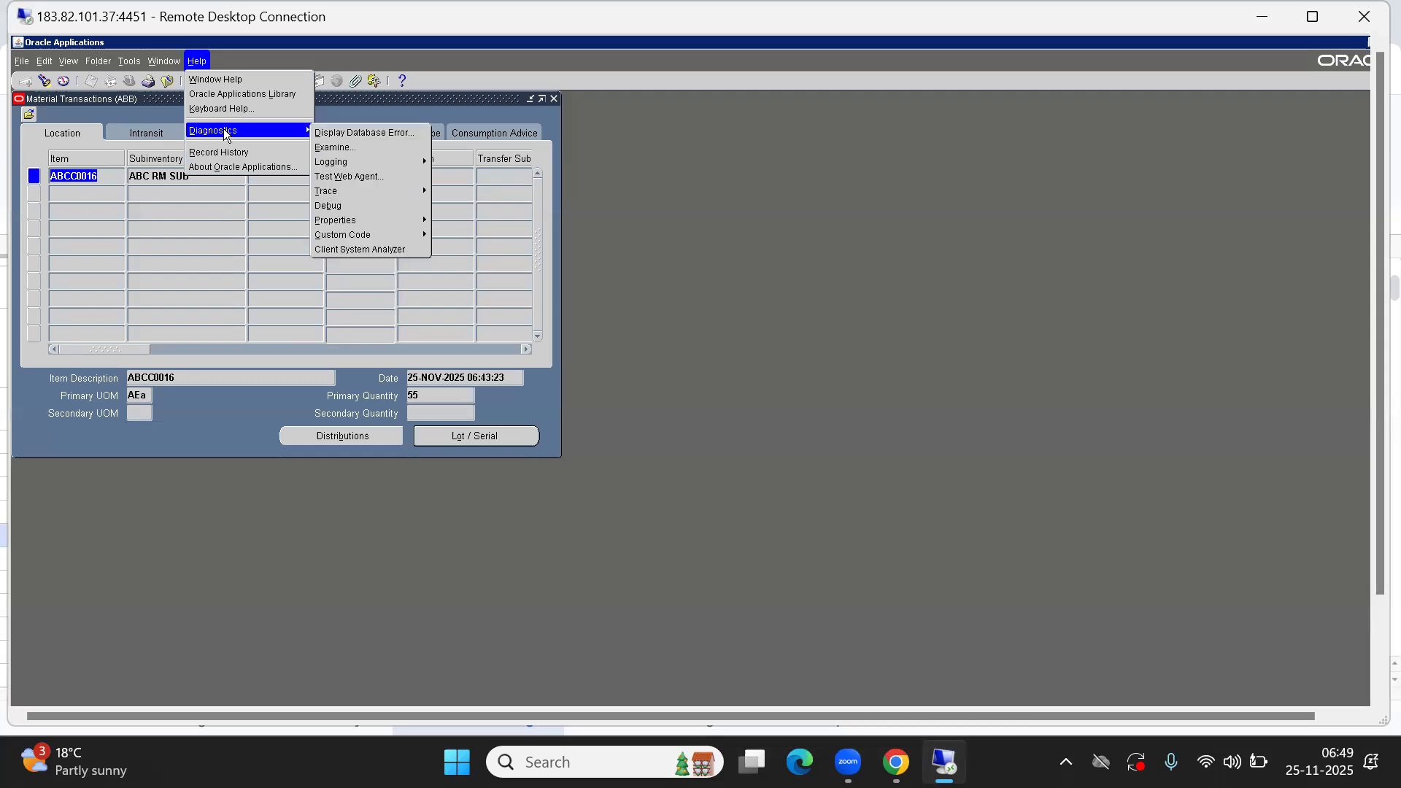
{"action": "mouse_move", "coordinate": [347, 235]}
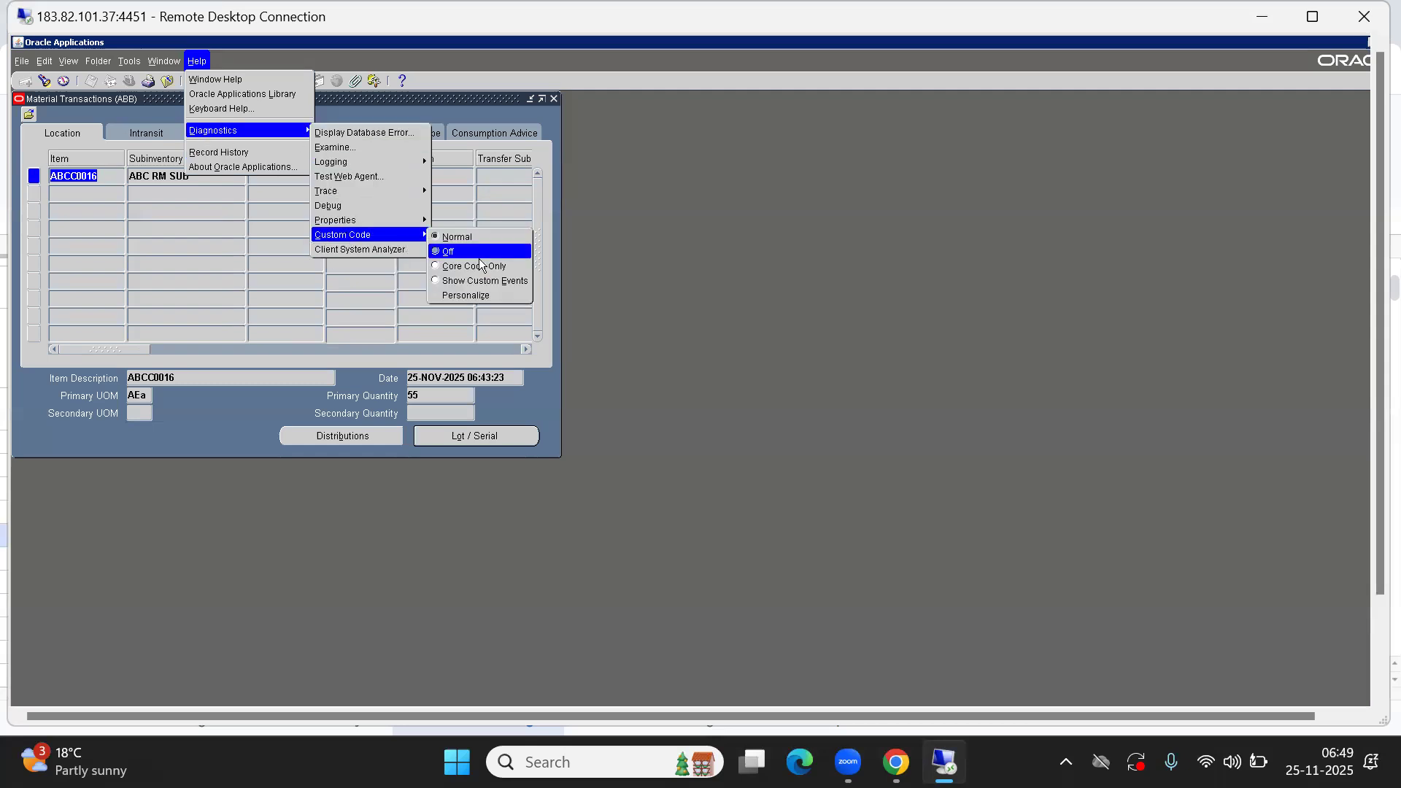
{"action": "left_click", "coordinate": [467, 294]}
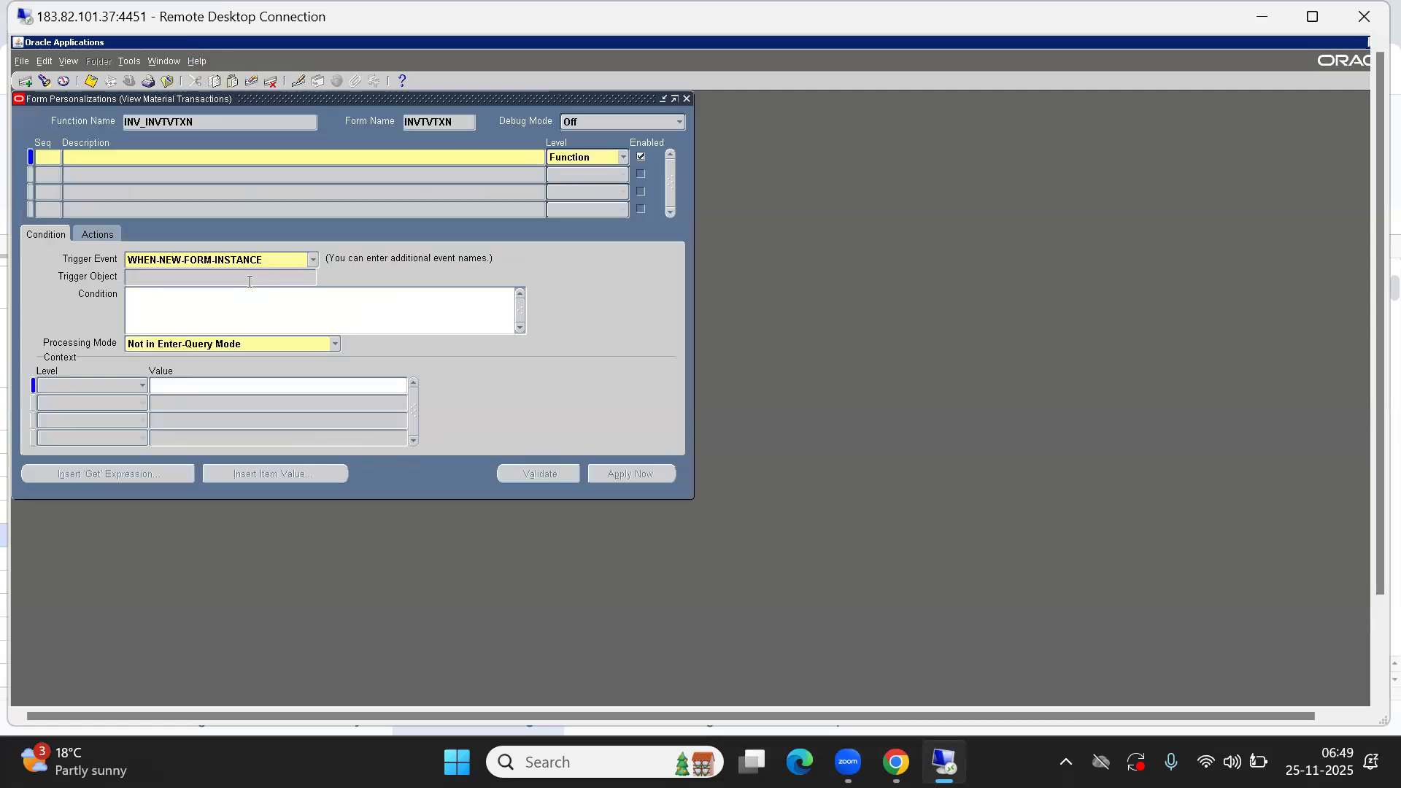
{"action": "left_click", "coordinate": [687, 99]}
Step: Try to view the emissions and the eRecord details for the ABCC0016 material transaction
{"action": "left_click", "coordinate": [123, 61]}
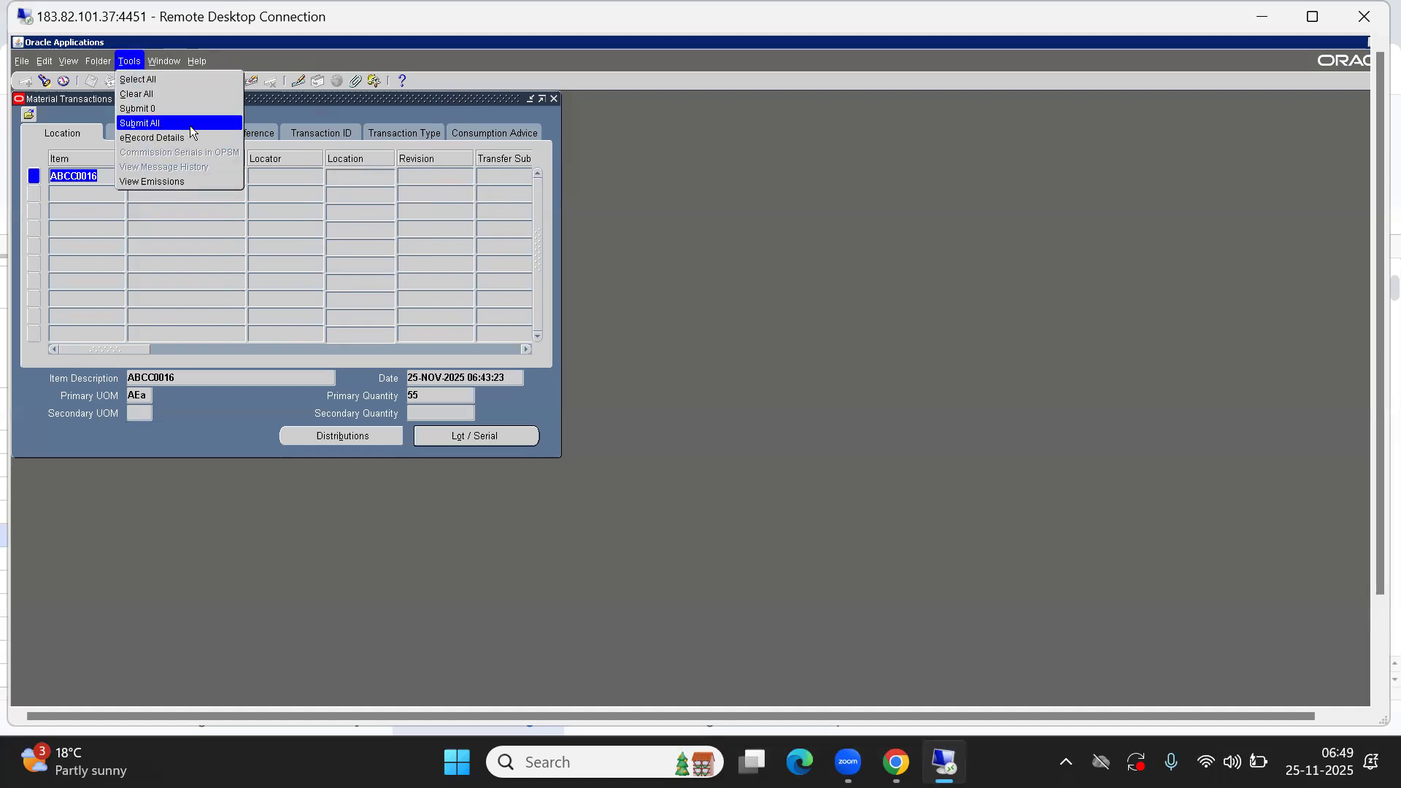
{"action": "left_click", "coordinate": [150, 181]}
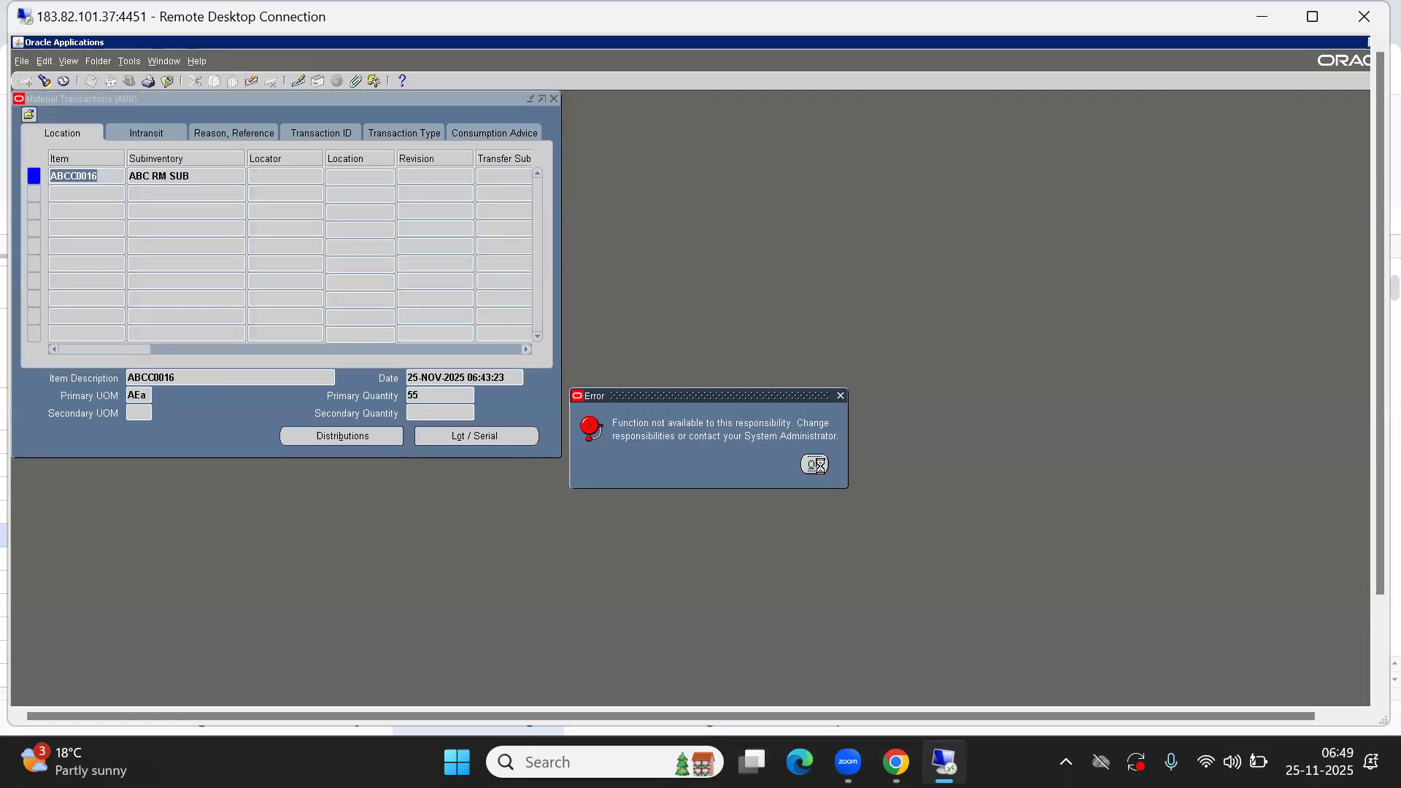
{"action": "key", "text": "Return"}
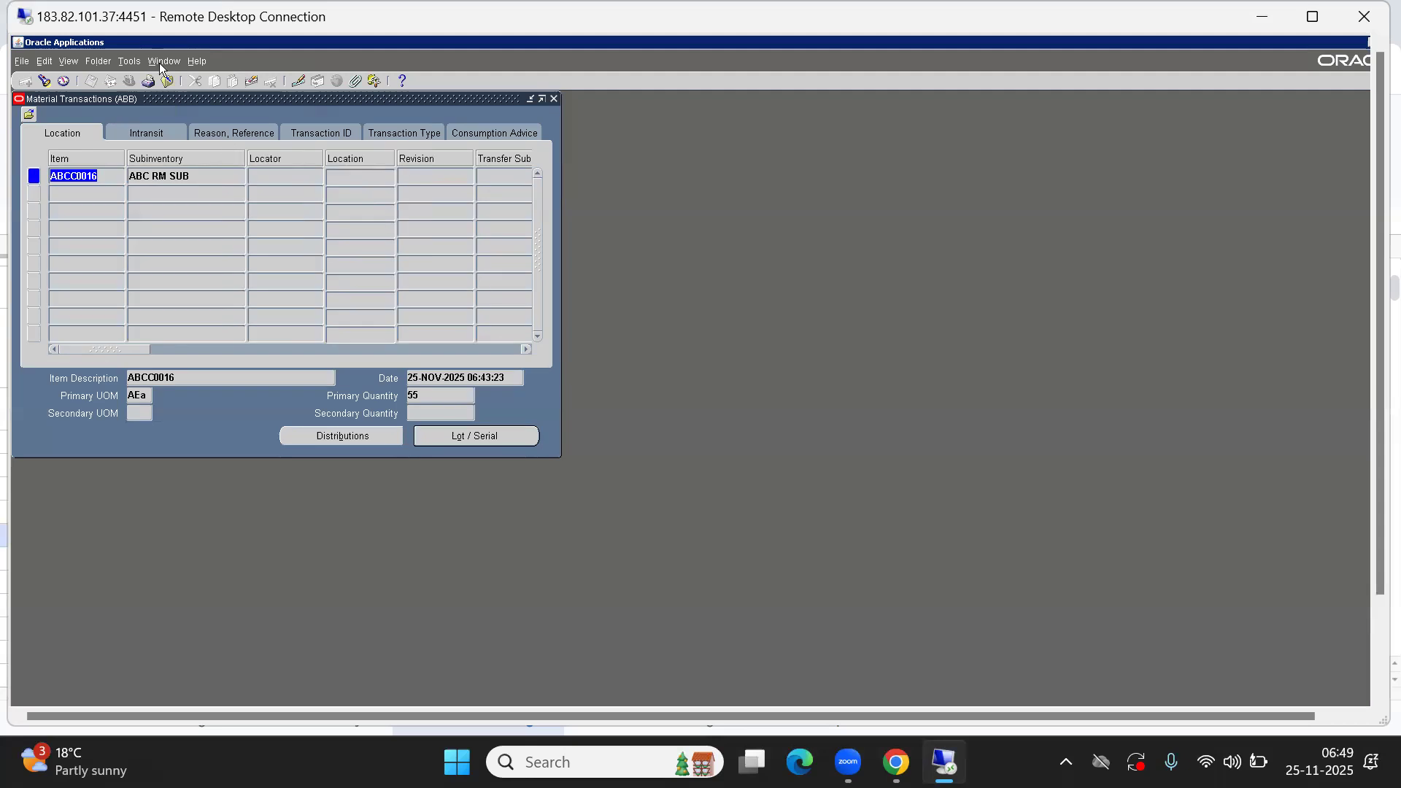
{"action": "left_click", "coordinate": [131, 60]}
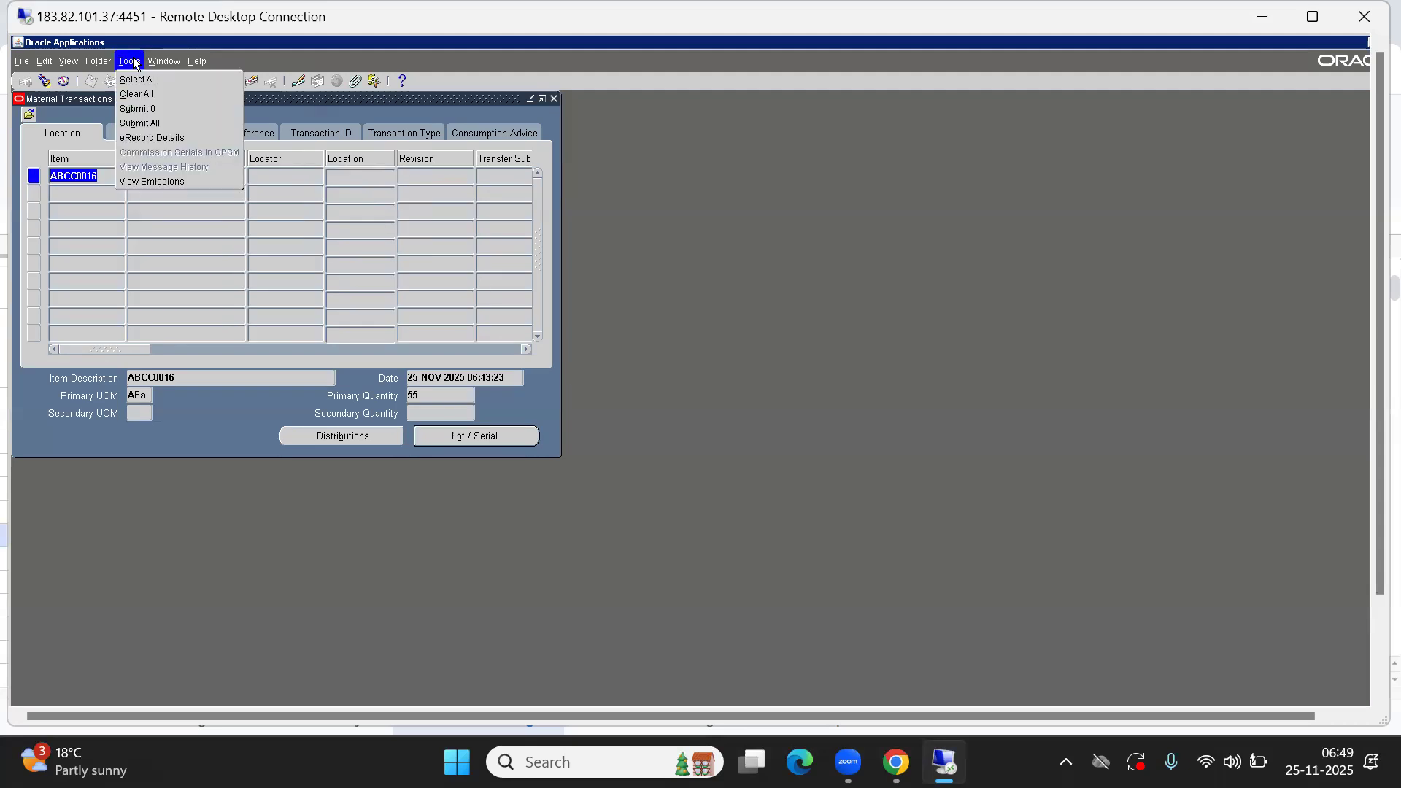
{"action": "left_click", "coordinate": [162, 136]}
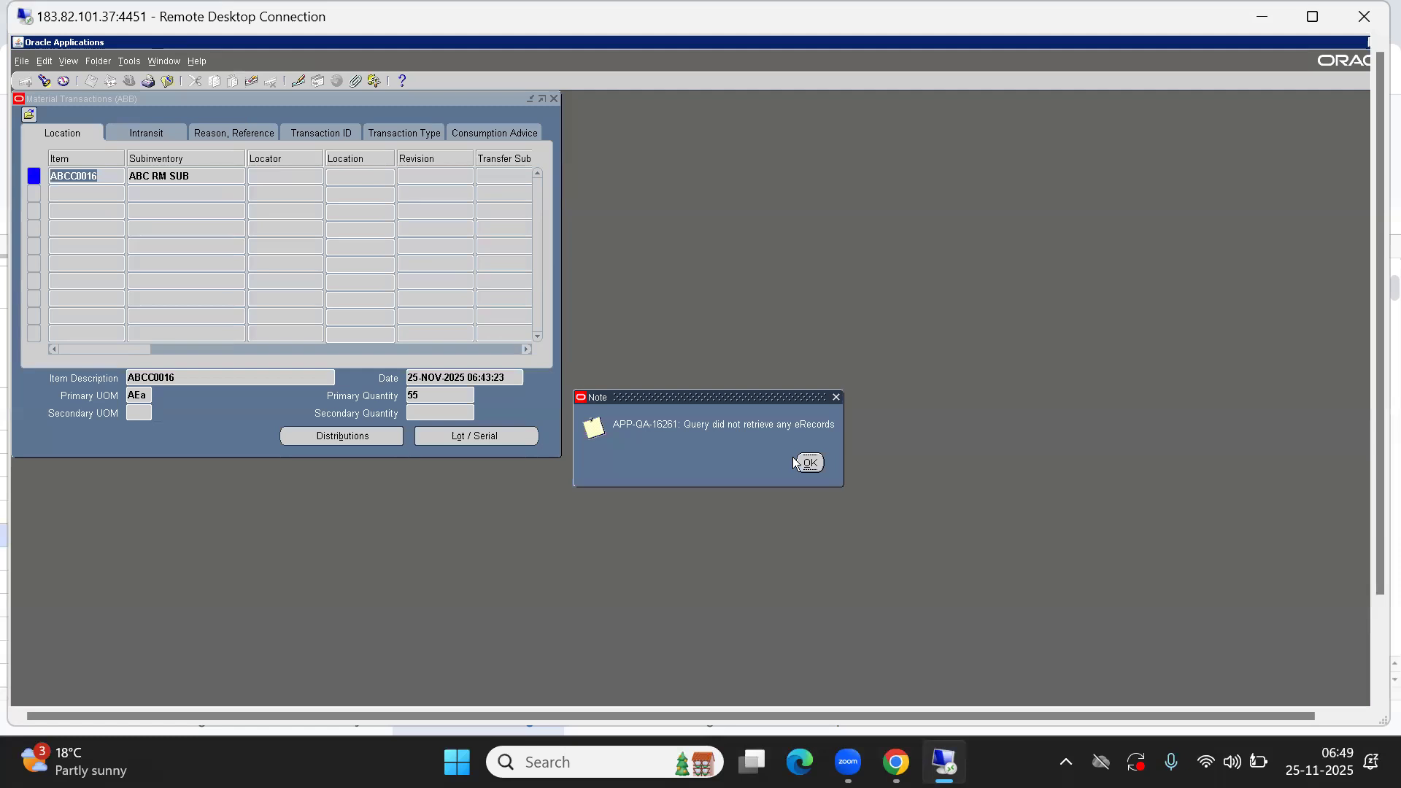
{"action": "left_click", "coordinate": [810, 462]}
Step: Close the material transactions results and find the material transaction distributions dated 25-NOV-2025
{"action": "left_click", "coordinate": [554, 98]}
{"action": "left_click", "coordinate": [117, 316]}
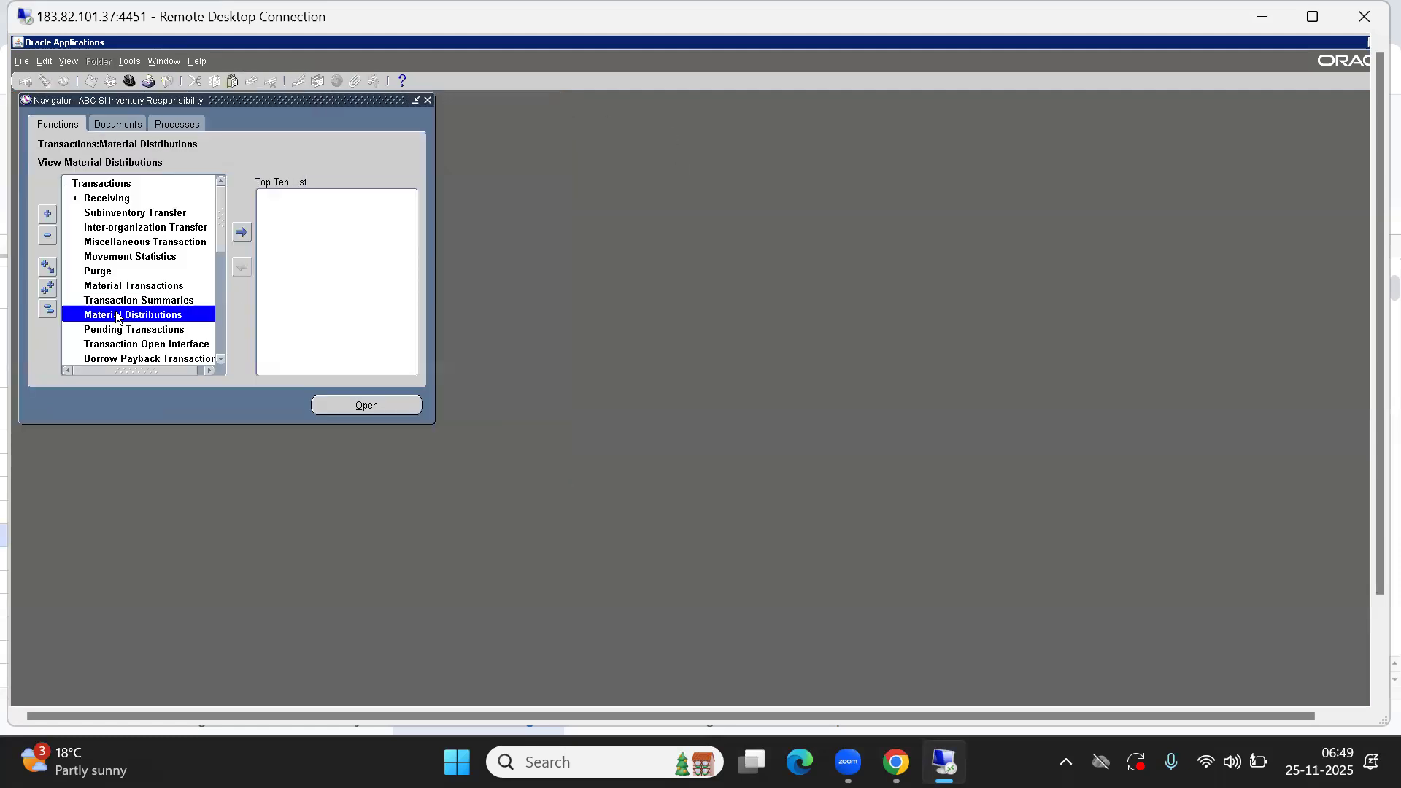
{"action": "double_click", "coordinate": [99, 316]}
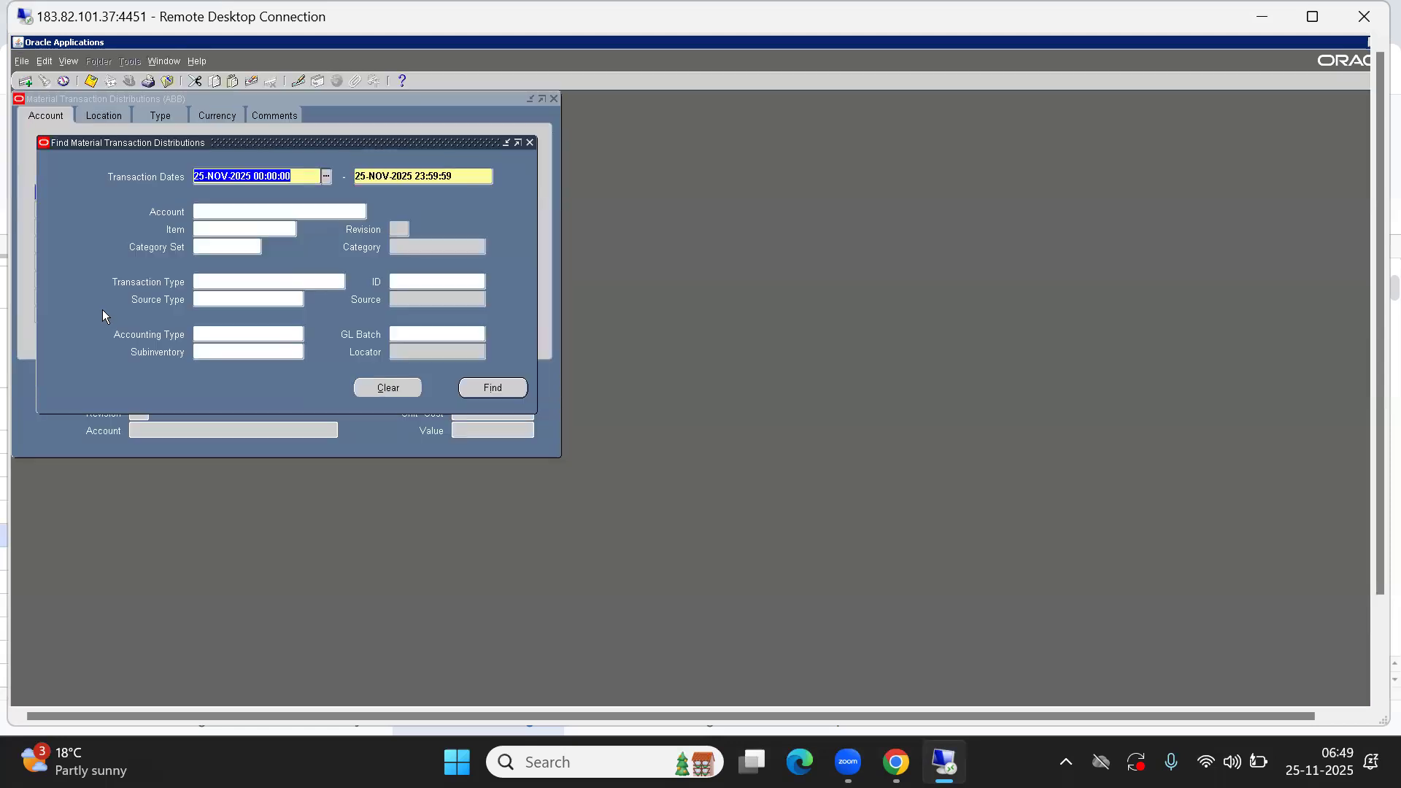
{"action": "left_click", "coordinate": [491, 386]}
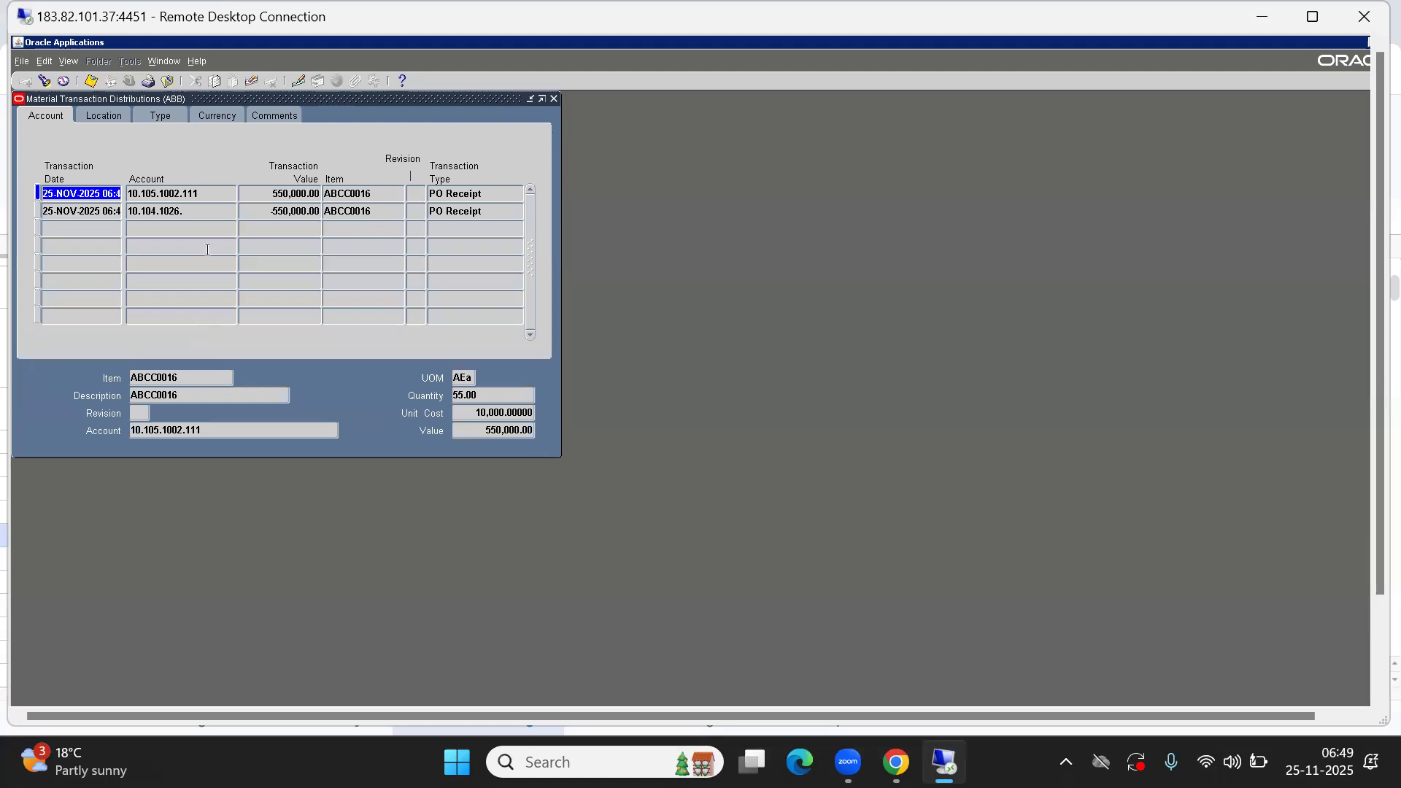
Step: Examine the account, location, type, currency and comments details of the ABCC0016 PO Receipt distribution lines, and close the distributions
{"action": "left_click", "coordinate": [162, 119]}
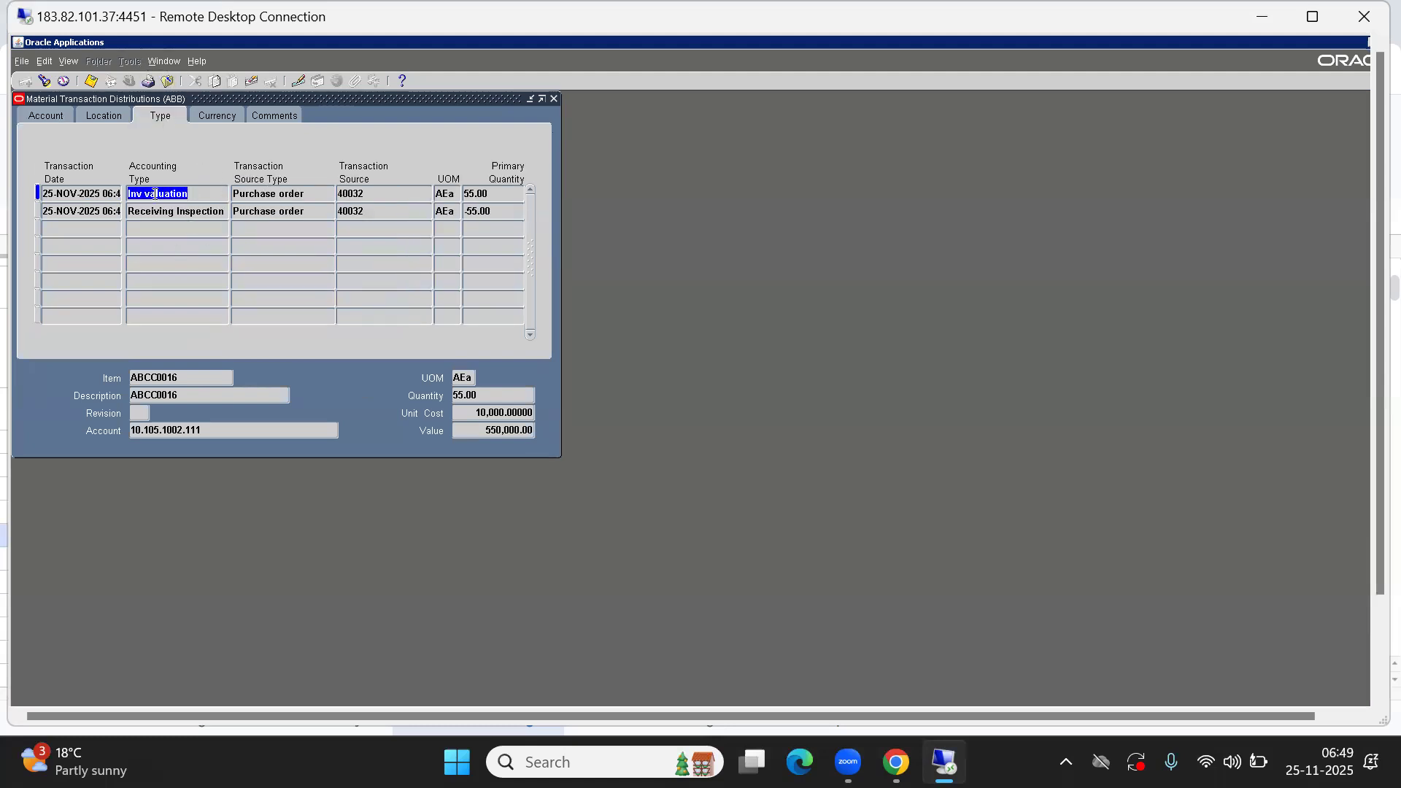
{"action": "left_click", "coordinate": [48, 115]}
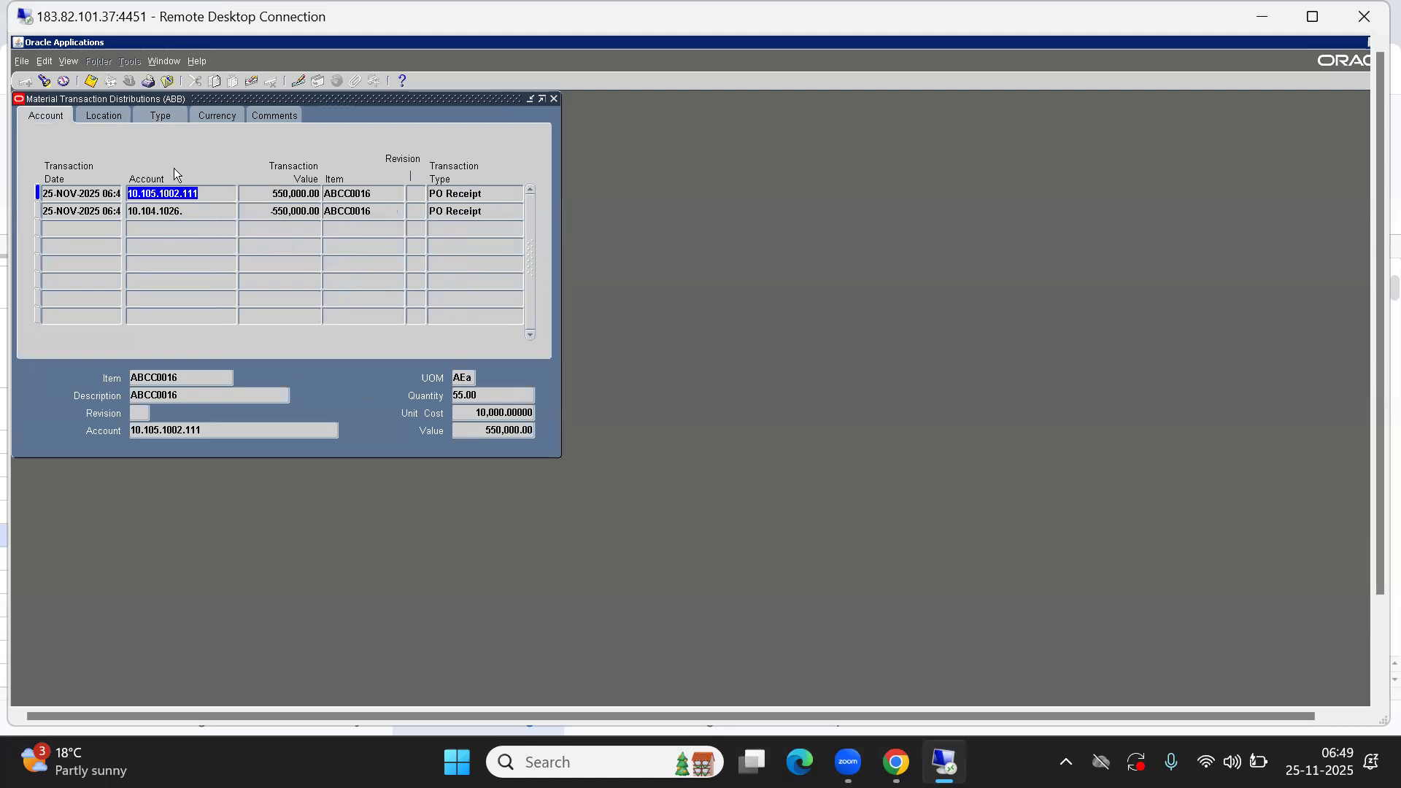
{"action": "left_click_drag", "start_coordinate": [150, 97], "coordinate": [355, 161]}
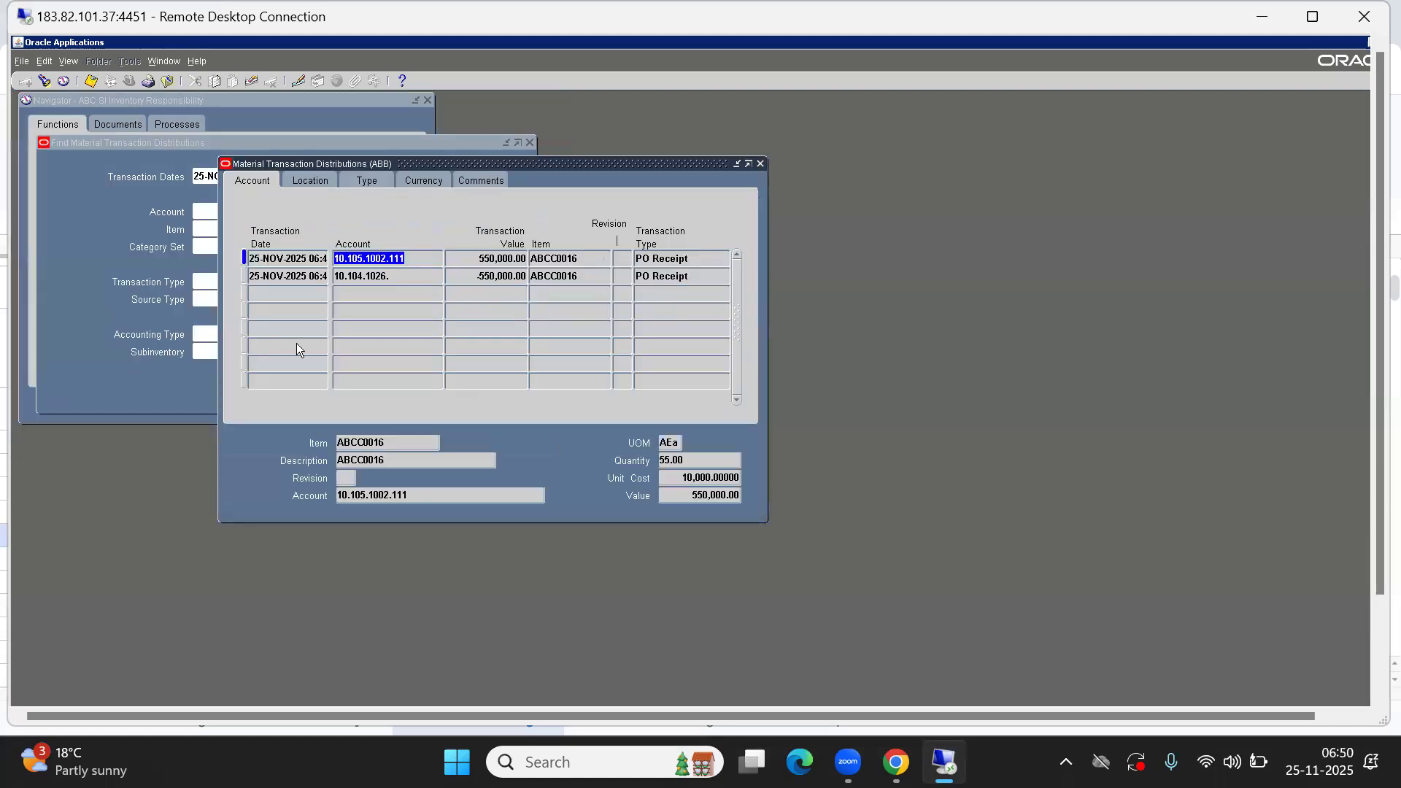
{"action": "left_click", "coordinate": [287, 277]}
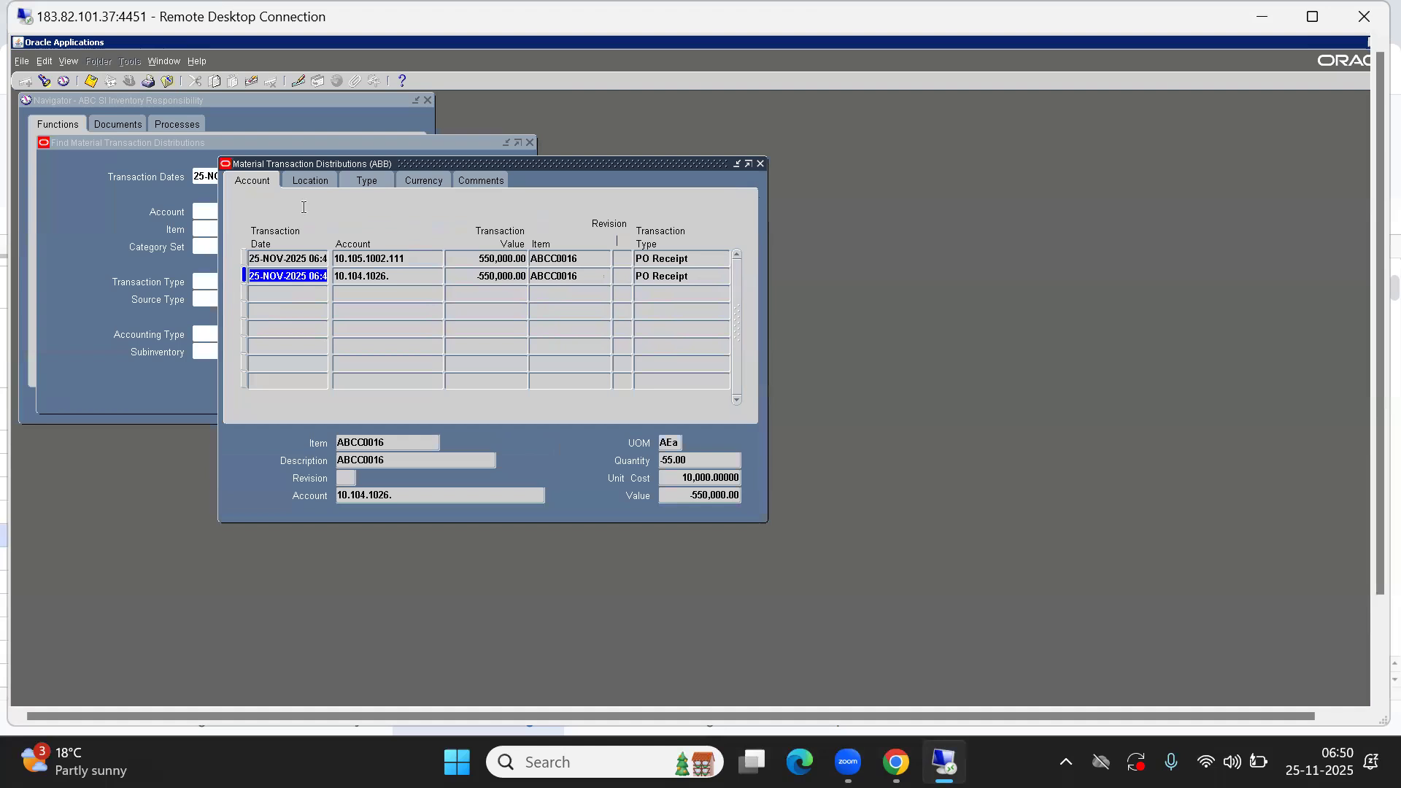
{"action": "left_click", "coordinate": [366, 179]}
{"action": "left_click", "coordinate": [426, 179]}
{"action": "left_click", "coordinate": [466, 181]}
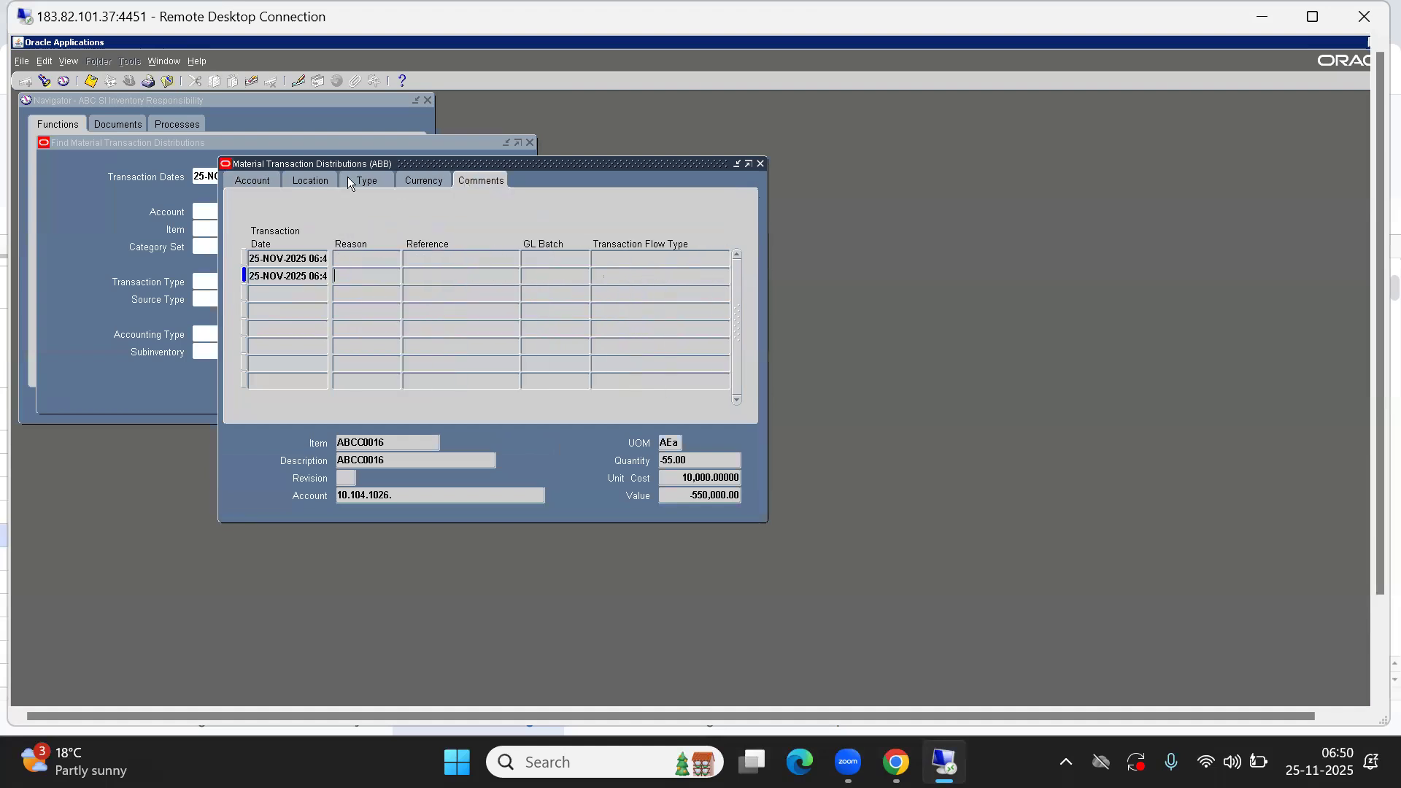
{"action": "left_click", "coordinate": [321, 181]}
{"action": "left_click", "coordinate": [266, 182]}
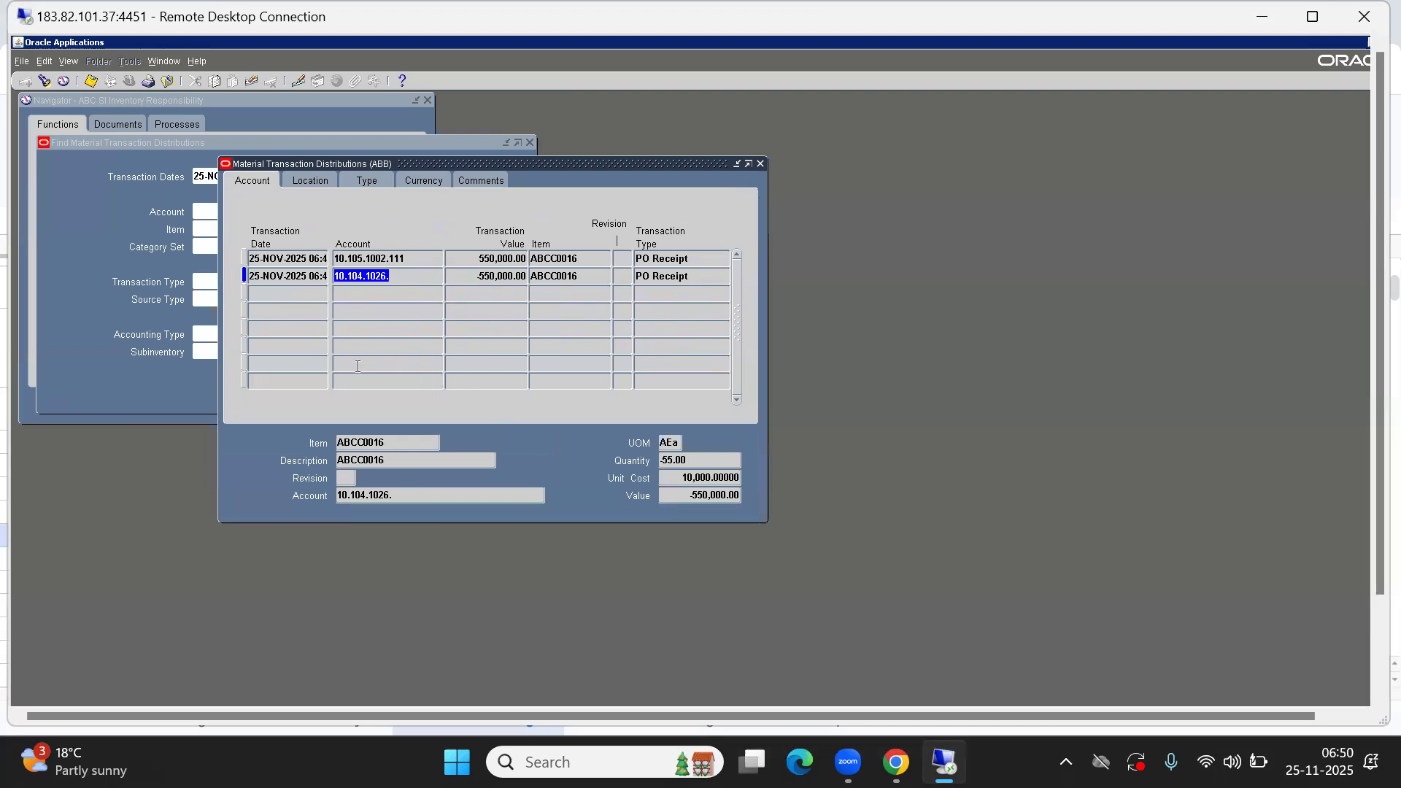
{"action": "left_click", "coordinate": [304, 183]}
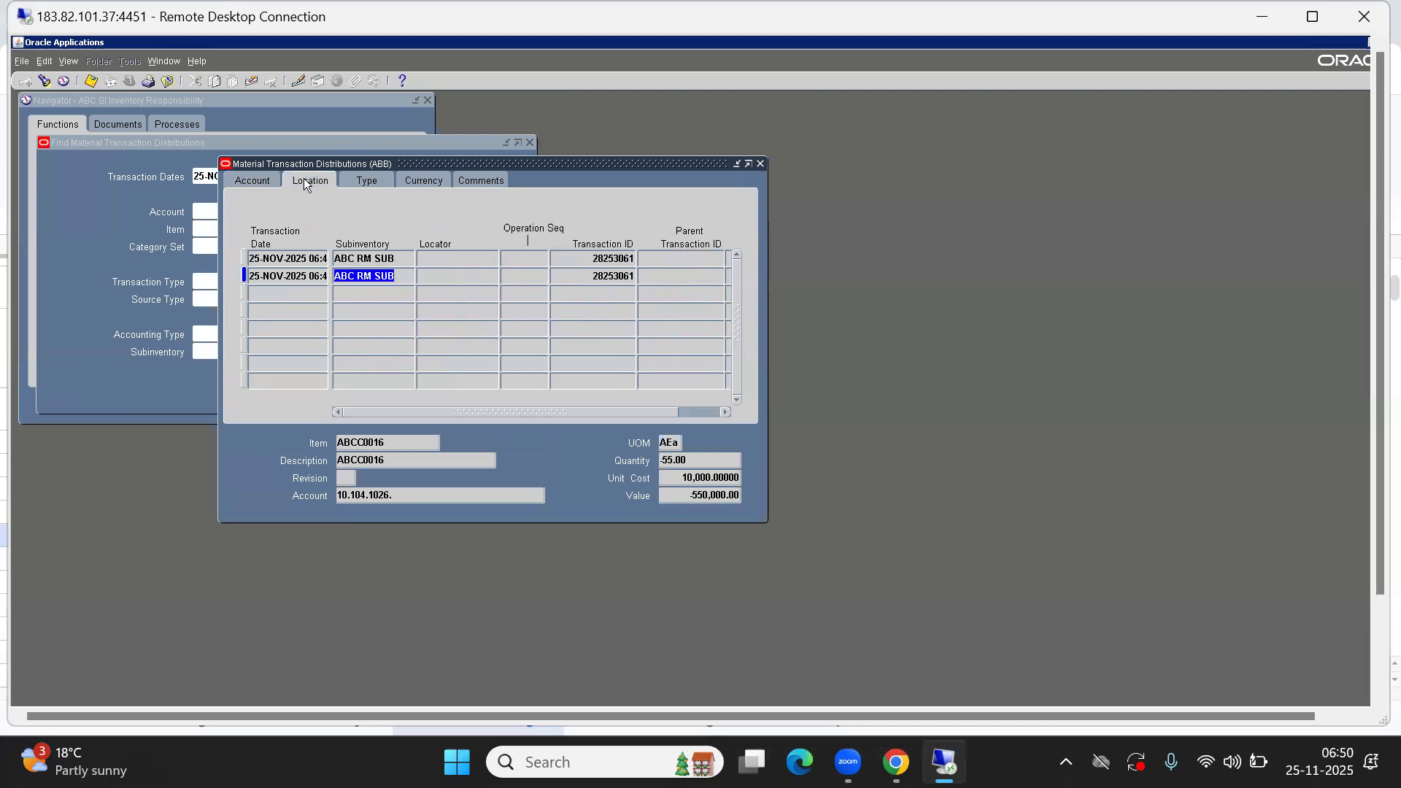
{"action": "left_click", "coordinate": [351, 181]}
{"action": "left_click", "coordinate": [420, 181]}
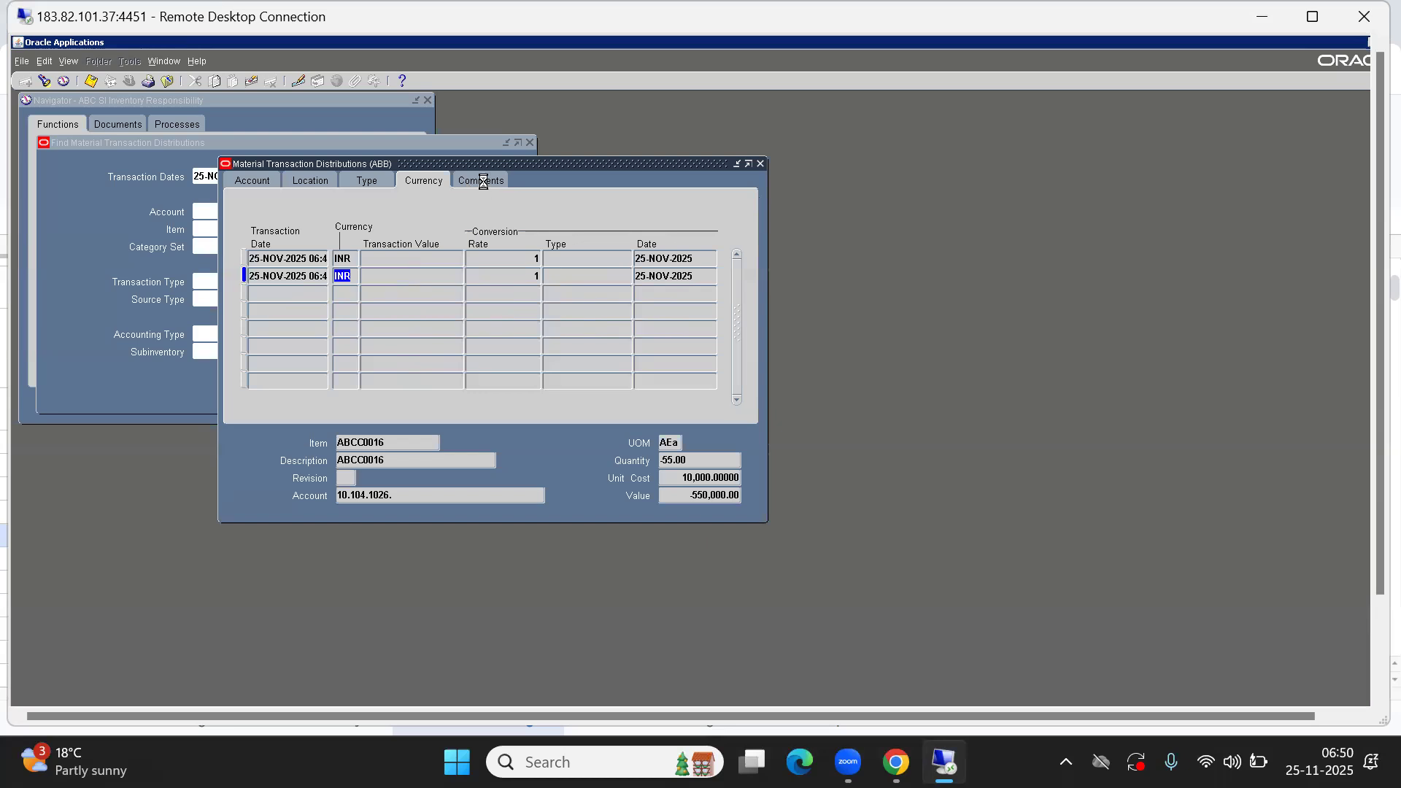
{"action": "left_click", "coordinate": [483, 181]}
{"action": "left_click", "coordinate": [261, 186]}
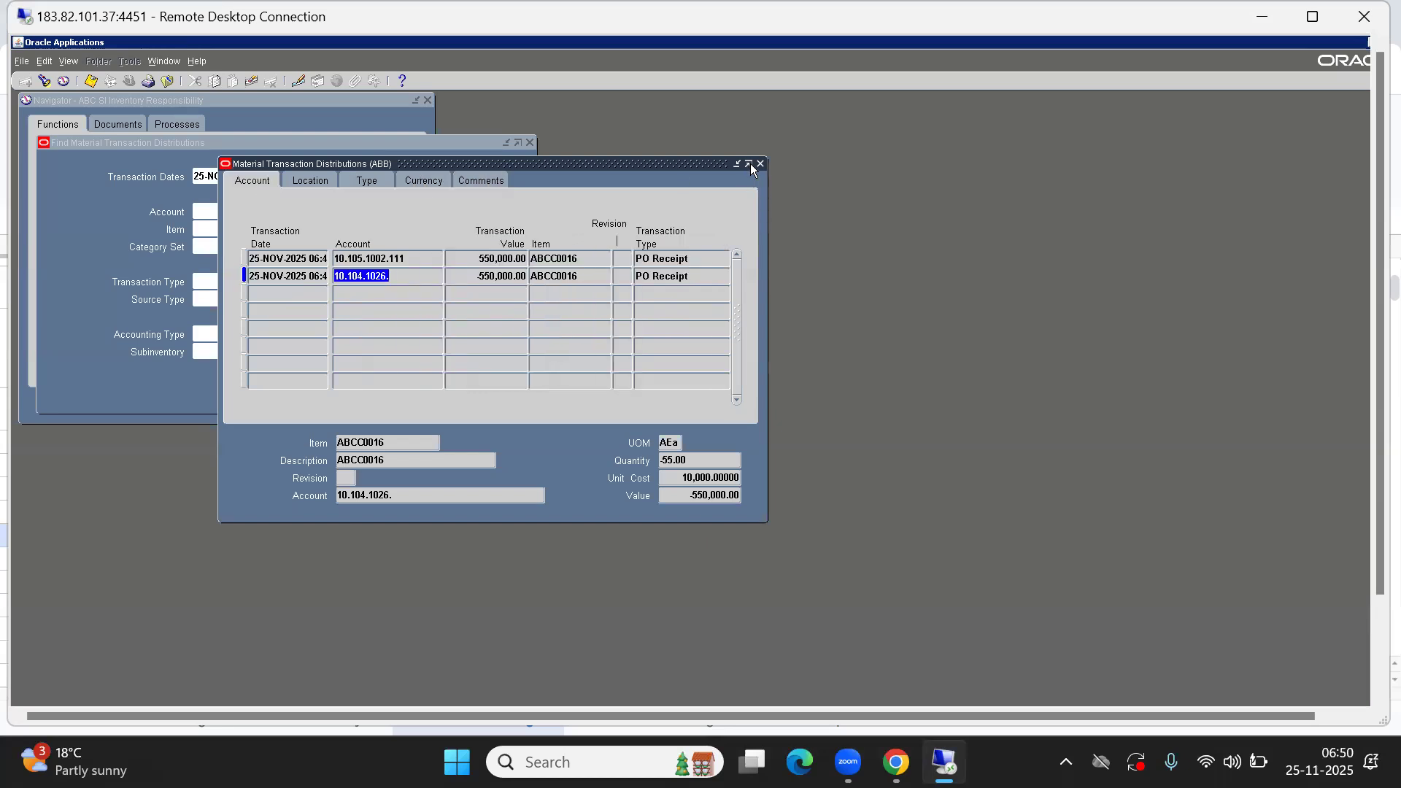
{"action": "left_click", "coordinate": [759, 165]}
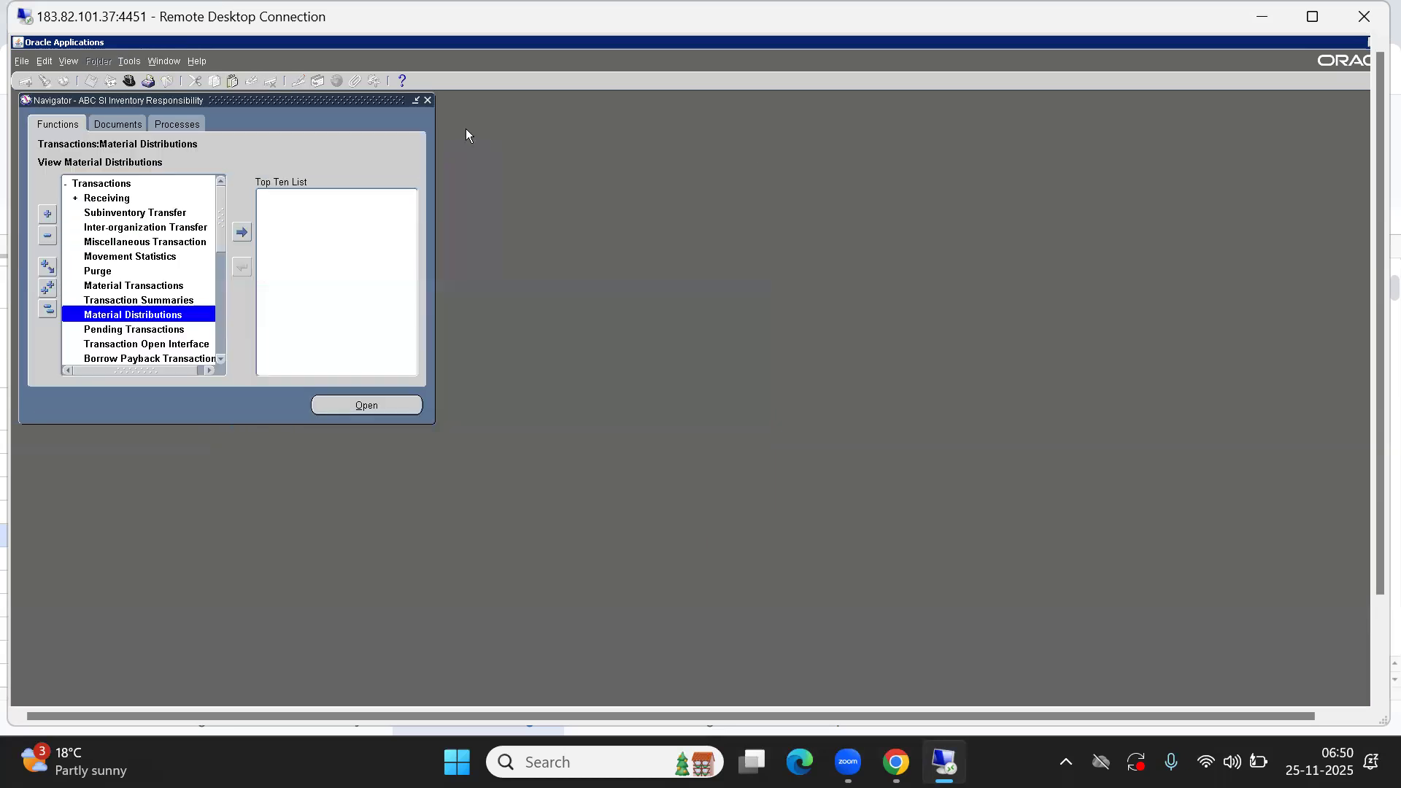
{"action": "left_click", "coordinate": [85, 286]}
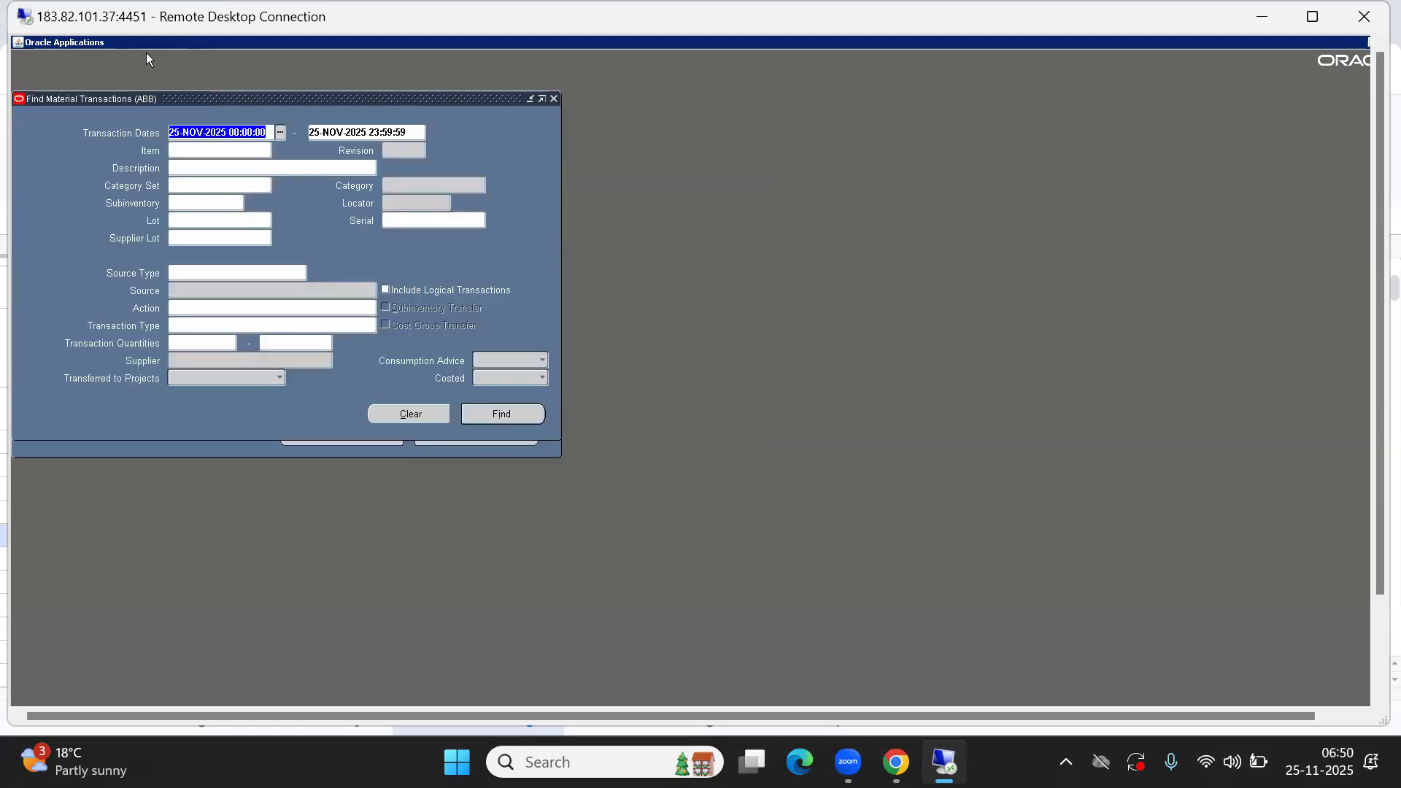
{"action": "left_click", "coordinate": [124, 61]}
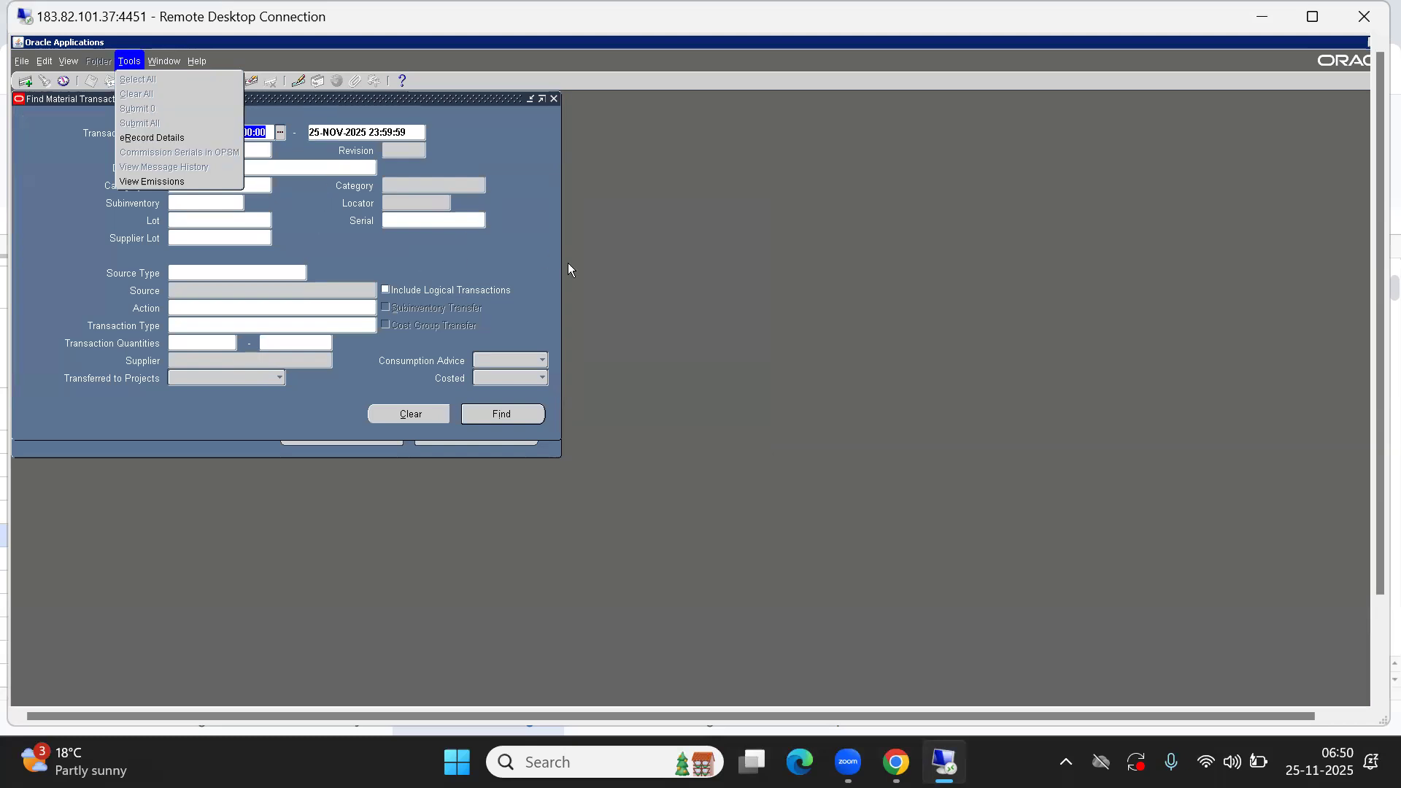
{"action": "left_click", "coordinate": [523, 98]}
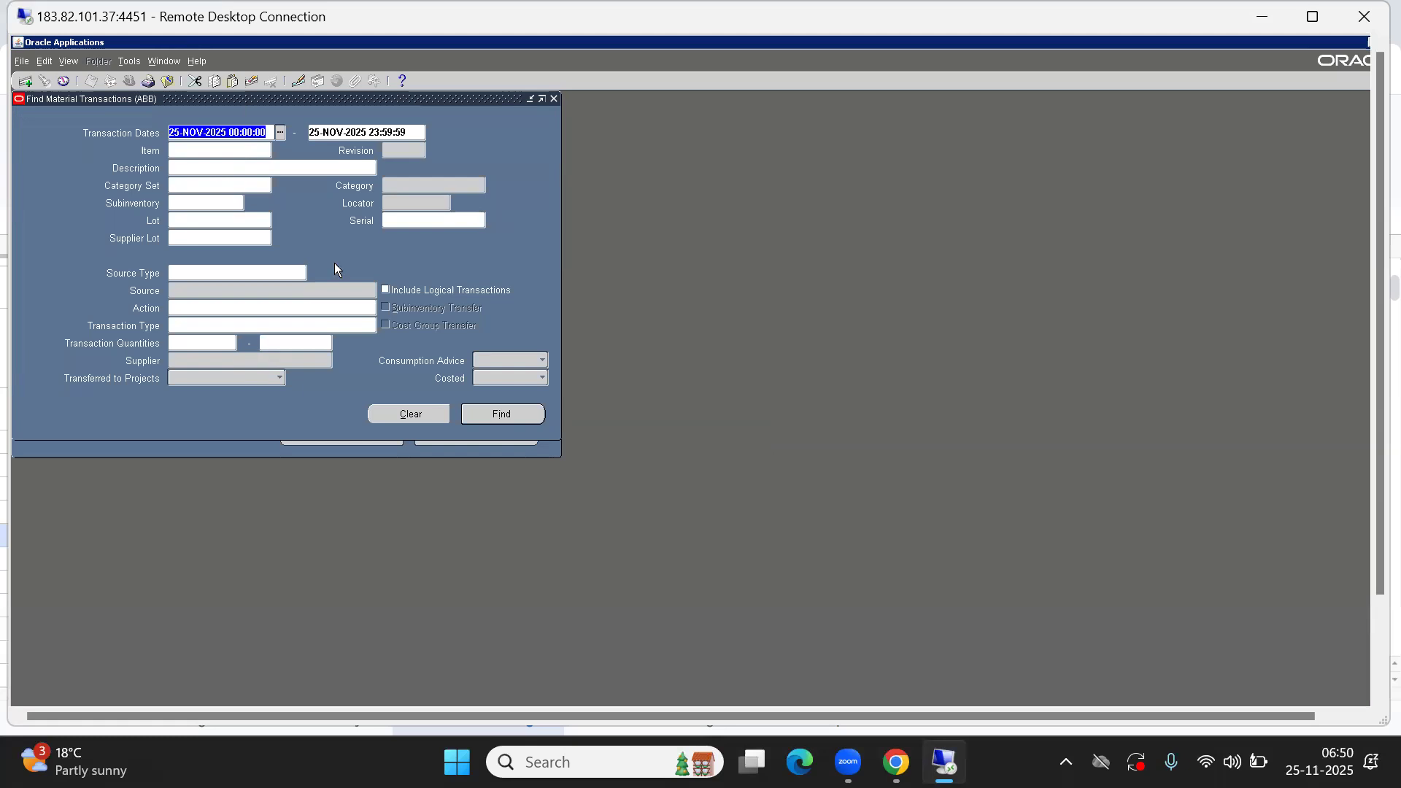
{"action": "key", "text": "F4"}
Step: Collapse the inventory function list and exit Oracle Applications
{"action": "left_click", "coordinate": [45, 309]}
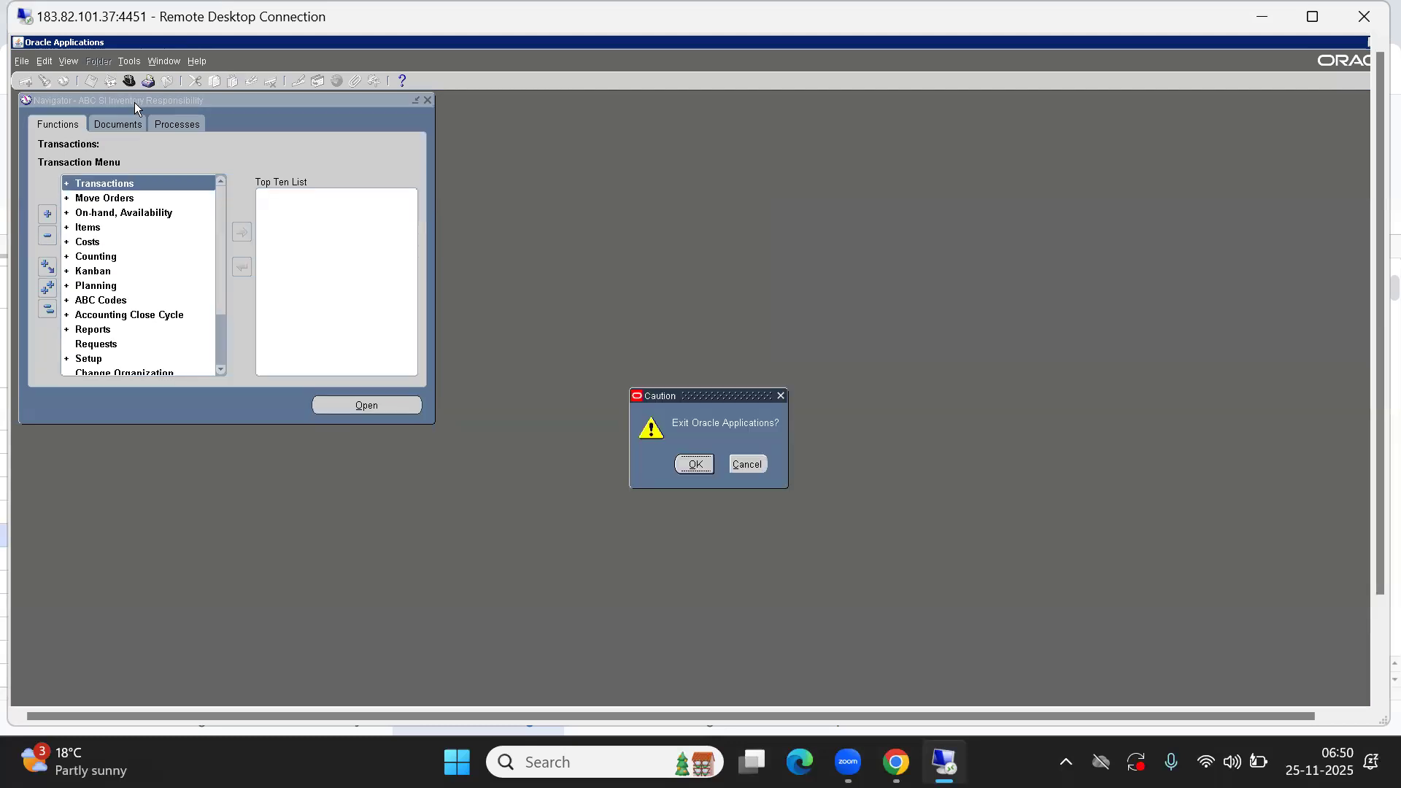
{"action": "key", "text": "Return"}
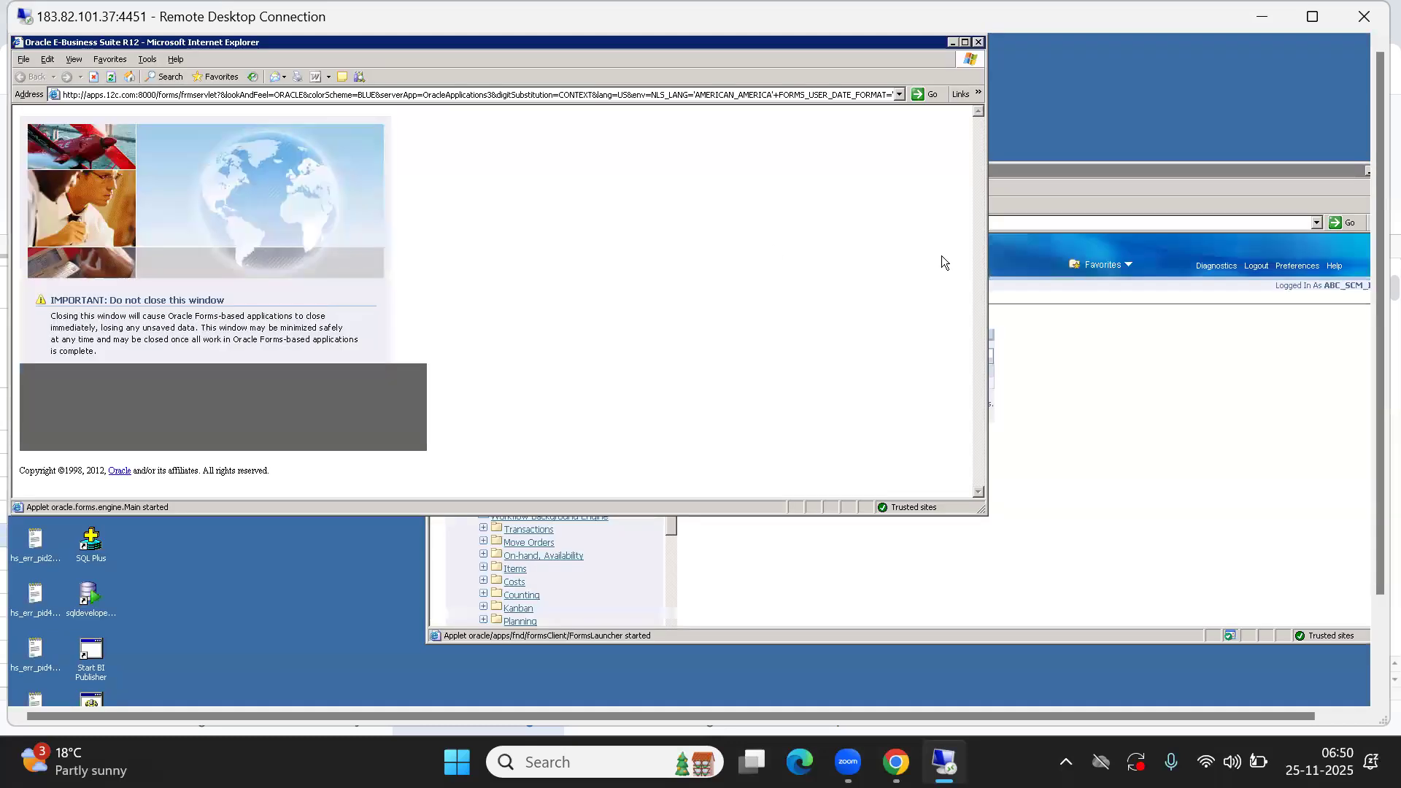
Step: Log out of the current account, and log in with the purchasing user's user name and password
{"action": "left_click", "coordinate": [1255, 266]}
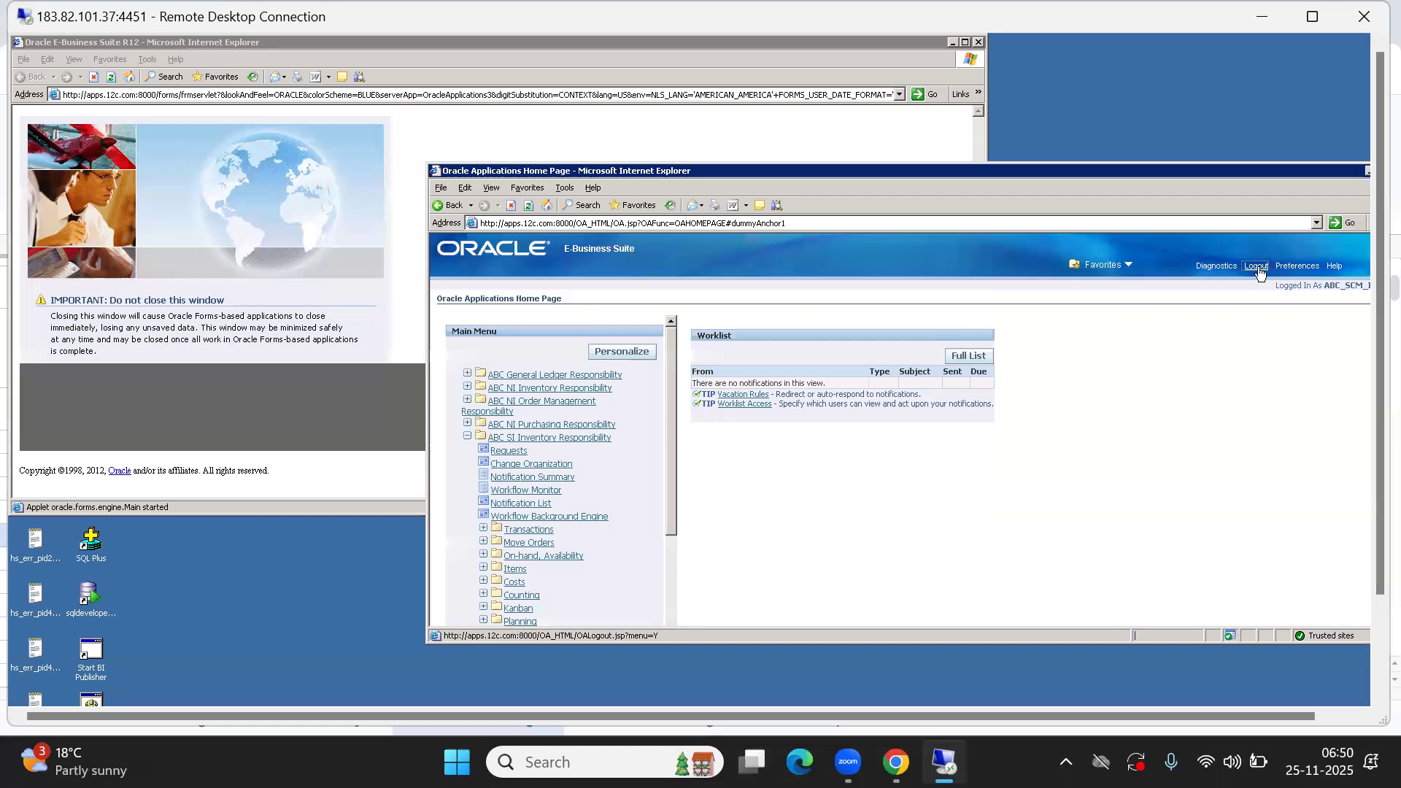
{"action": "left_click", "coordinate": [868, 331]}
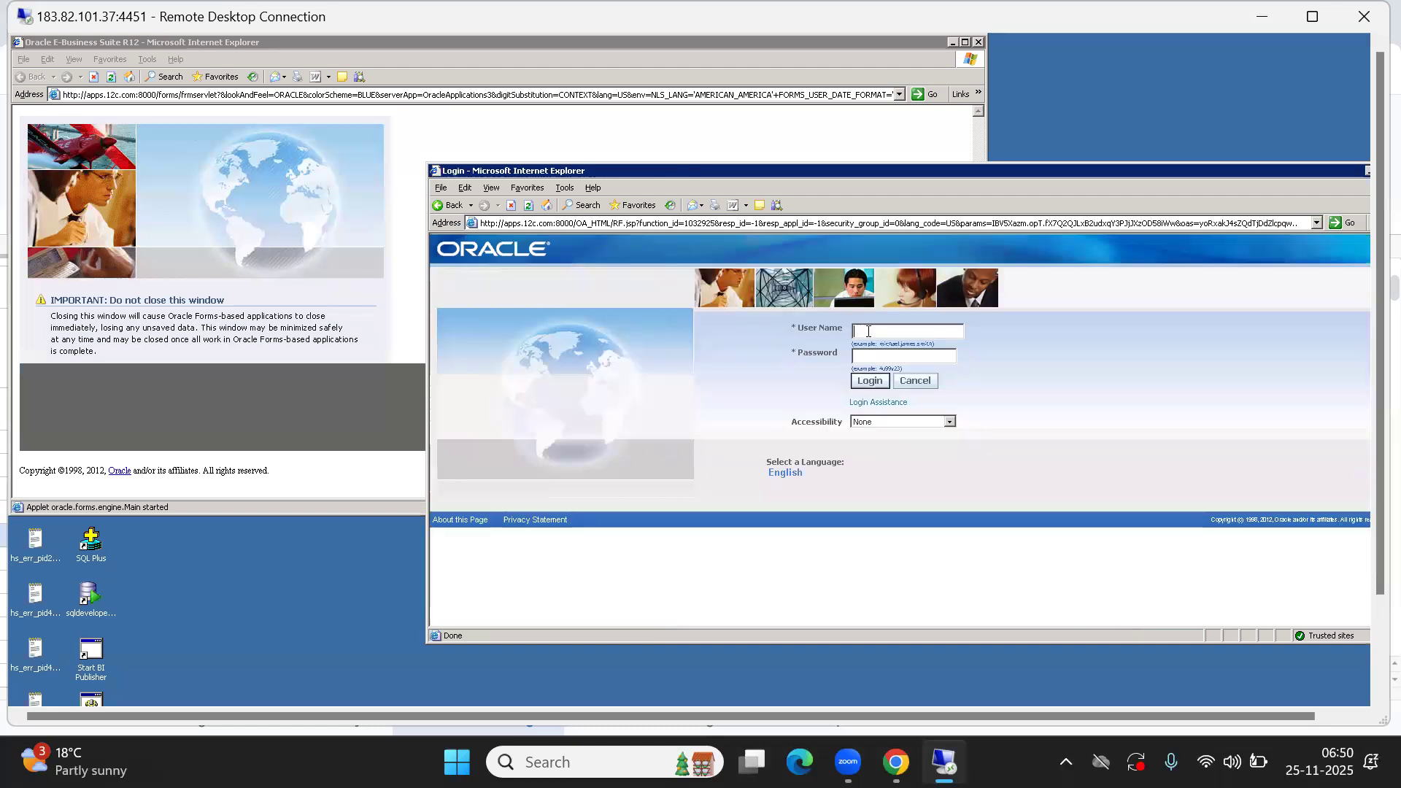
{"action": "type", "text": "abc_rajesh"}
{"action": "key", "text": "Tab"}
{"action": "type", "text": "******"}
{"action": "key", "text": "Return"}
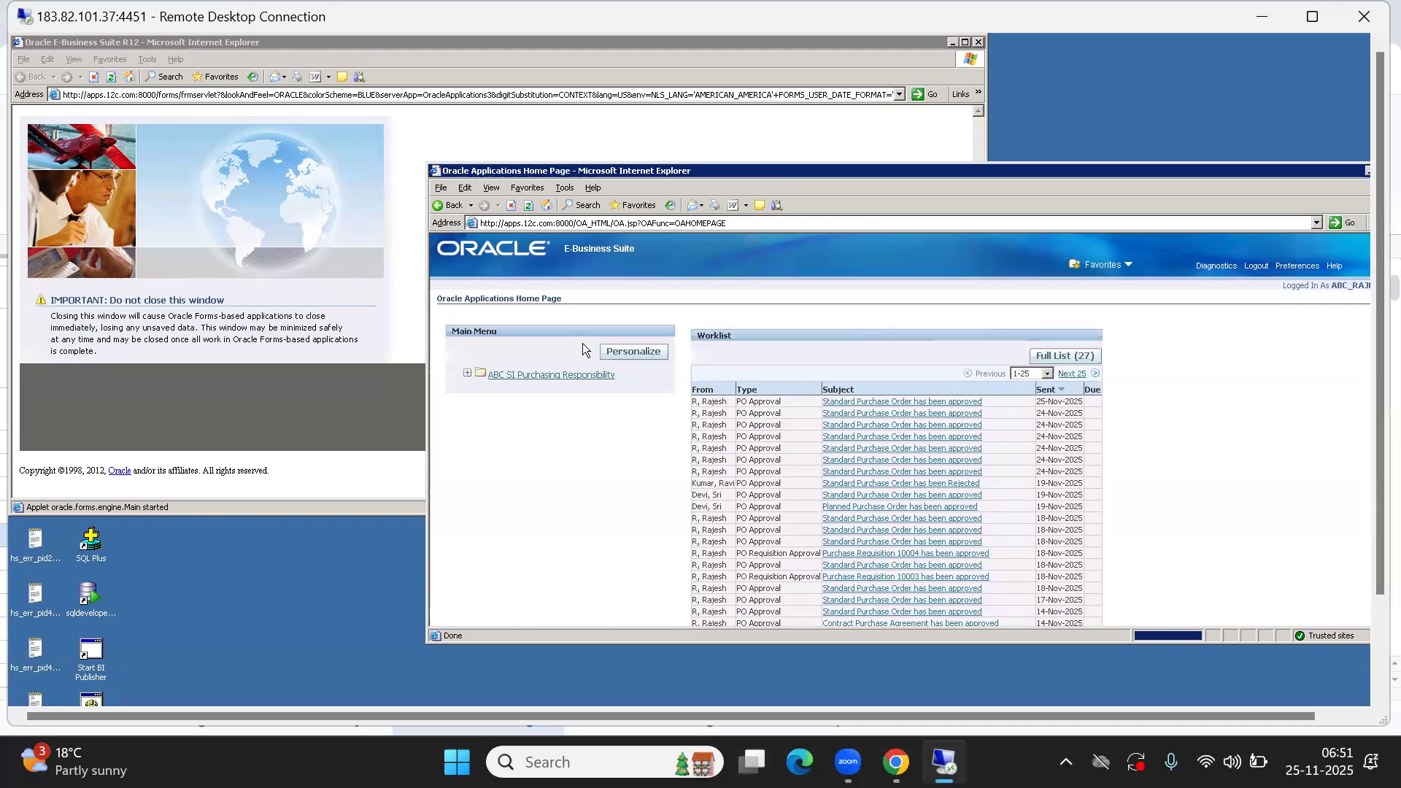
Step: Open Change Organization under ABC SI Purchasing Responsibility and choose ABC Bangalore Inv Org (ABB)
{"action": "left_click", "coordinate": [537, 375]}
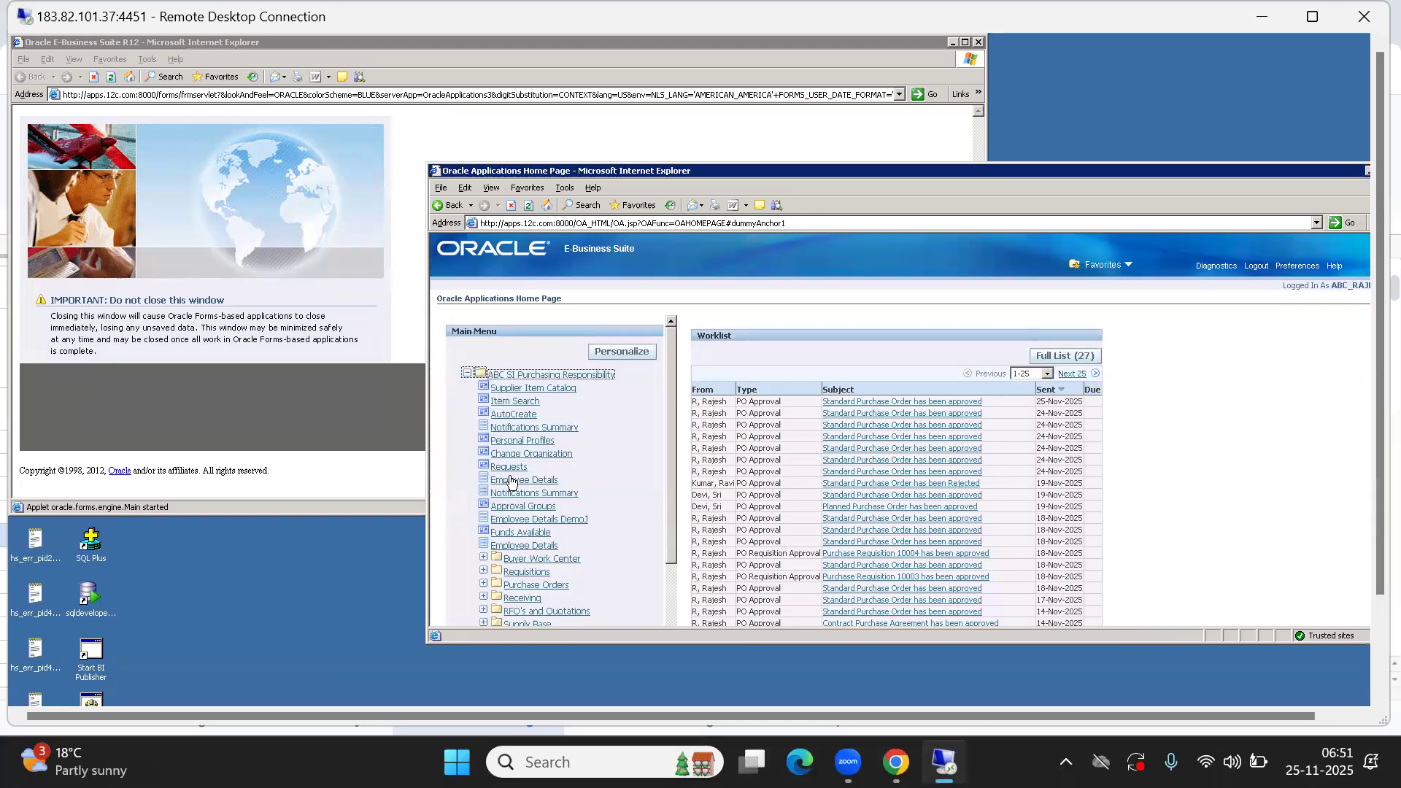
{"action": "left_click", "coordinate": [548, 454]}
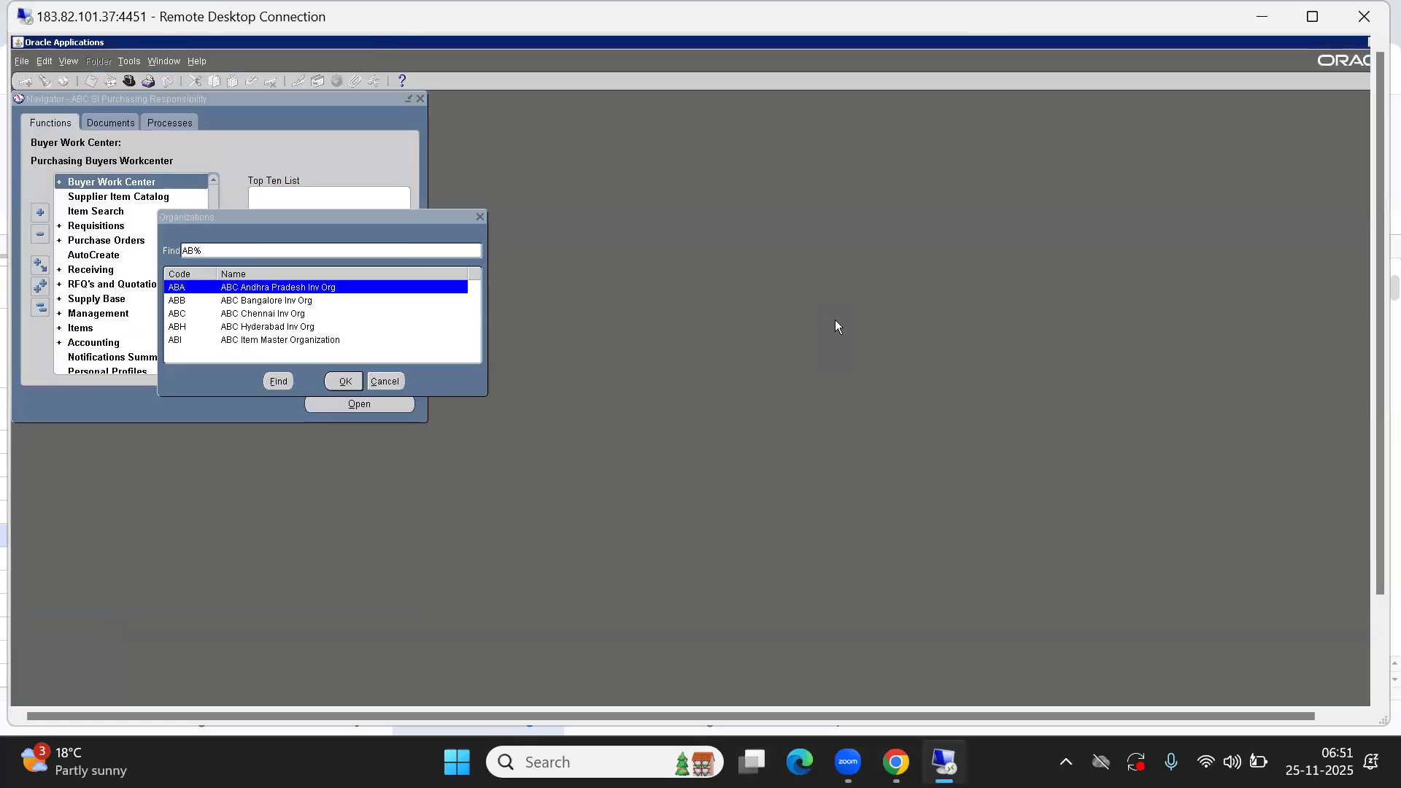
{"action": "left_click", "coordinate": [384, 382]}
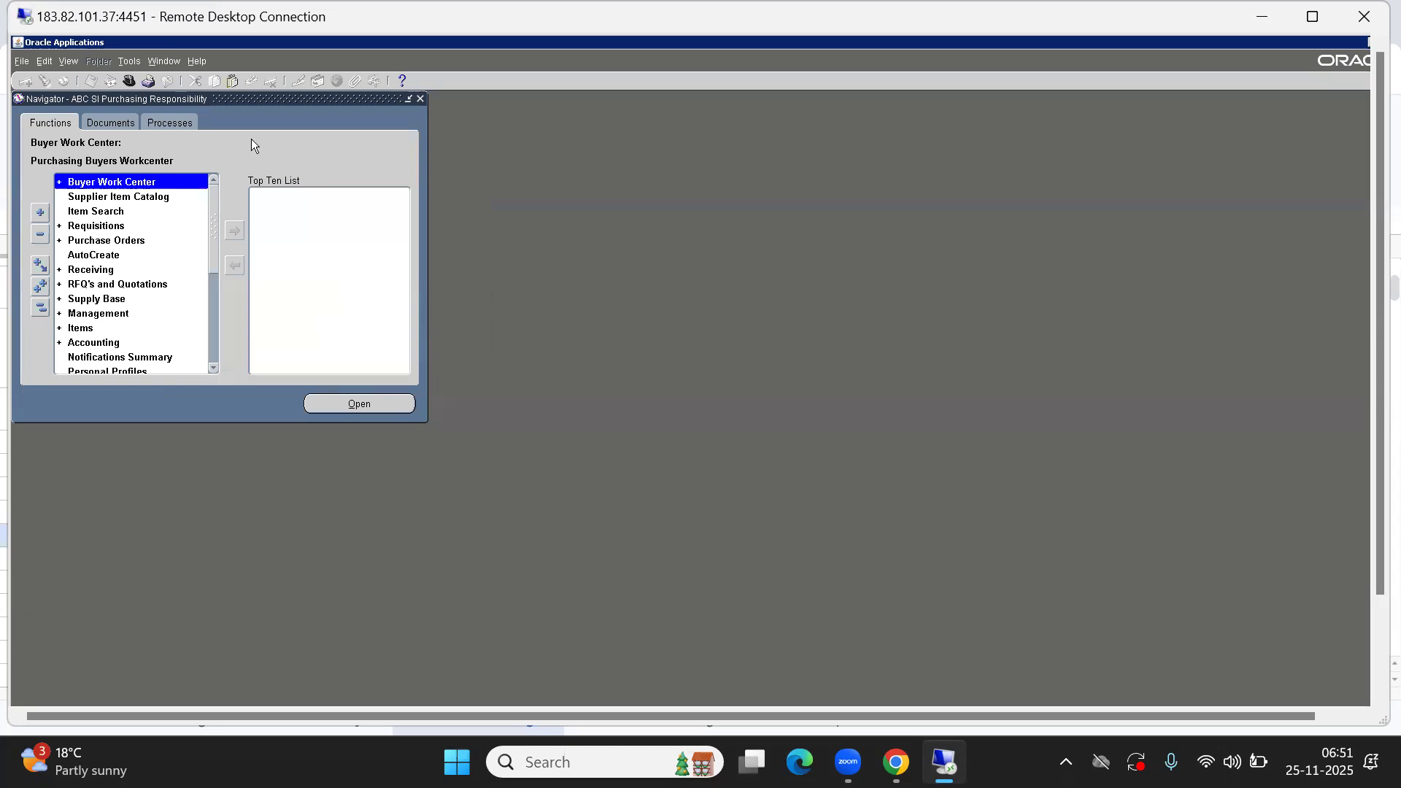
Step: Expand Receiving in the purchasing functions and open the Corrections form
{"action": "left_click", "coordinate": [38, 308]}
{"action": "key", "text": "Down"}
{"action": "key", "text": "Down"}
{"action": "key", "text": "Down"}
{"action": "key", "text": "Down"}
{"action": "key", "text": "Down"}
{"action": "key", "text": "Down"}
{"action": "key", "text": "Down"}
{"action": "key", "text": "Down"}
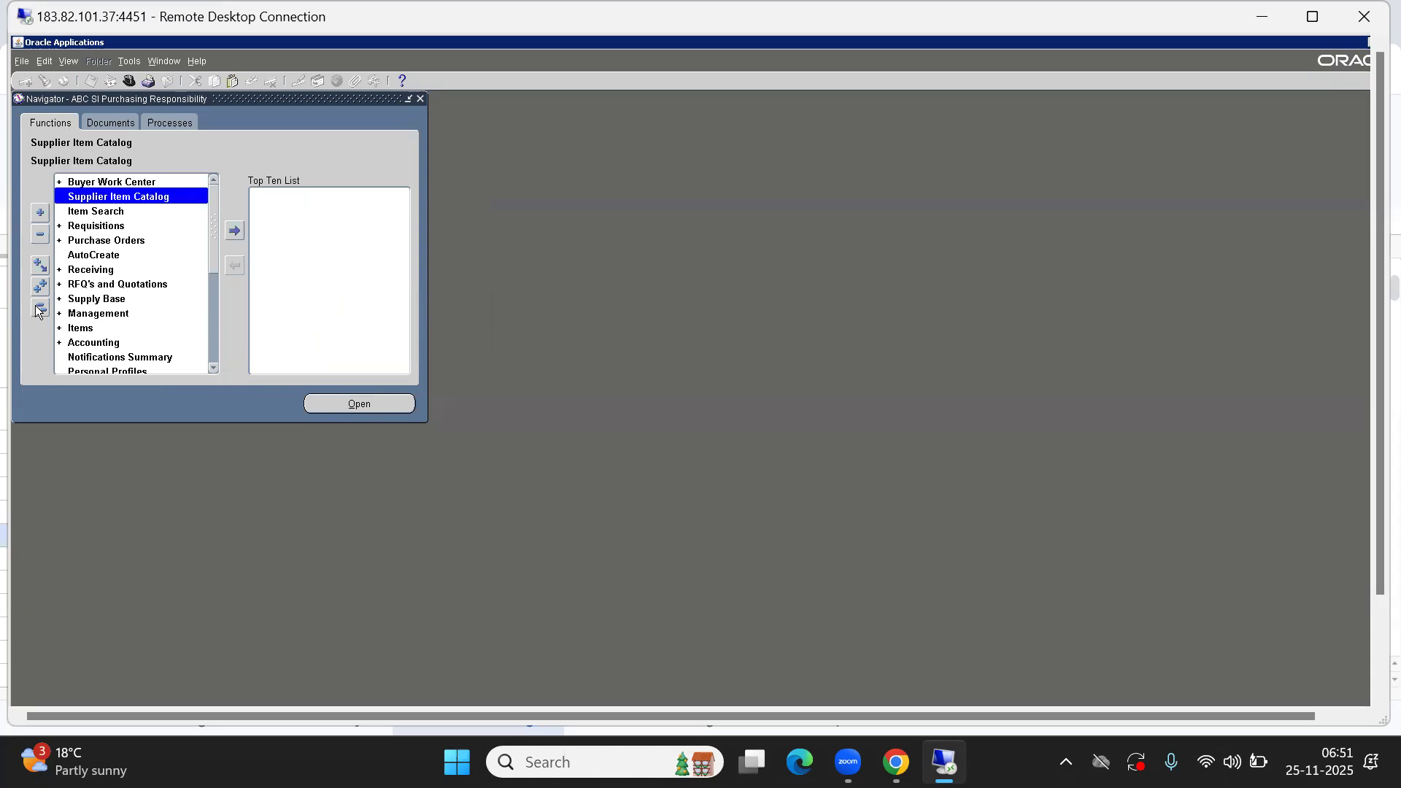
{"action": "key", "text": "Up"}
{"action": "key", "text": "Up"}
{"action": "key", "text": "Up"}
{"action": "key", "text": "Up"}
{"action": "key", "text": "Up"}
{"action": "key", "text": "Up"}
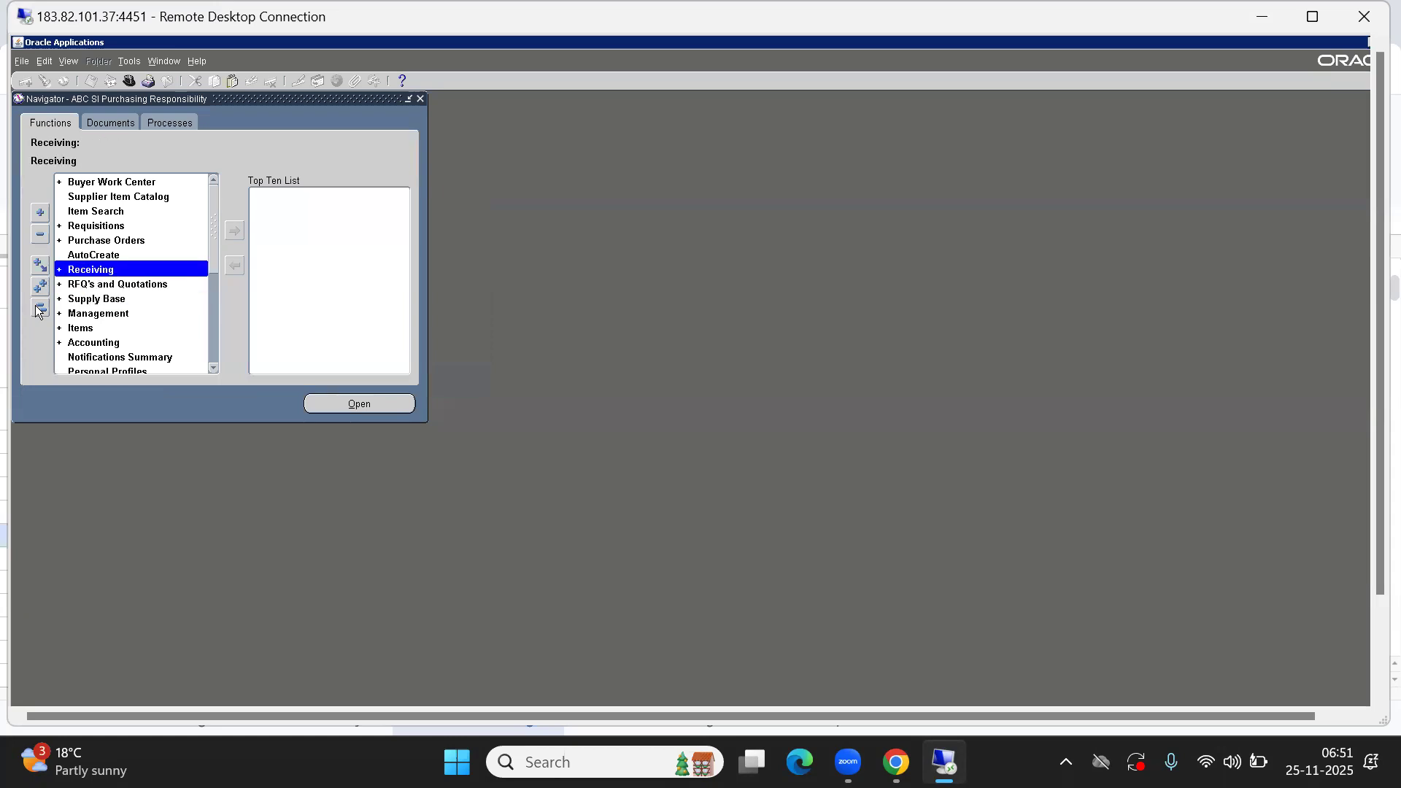
{"action": "key", "text": "Down"}
{"action": "key", "text": "Down"}
{"action": "key", "text": "Down"}
{"action": "key", "text": "Down"}
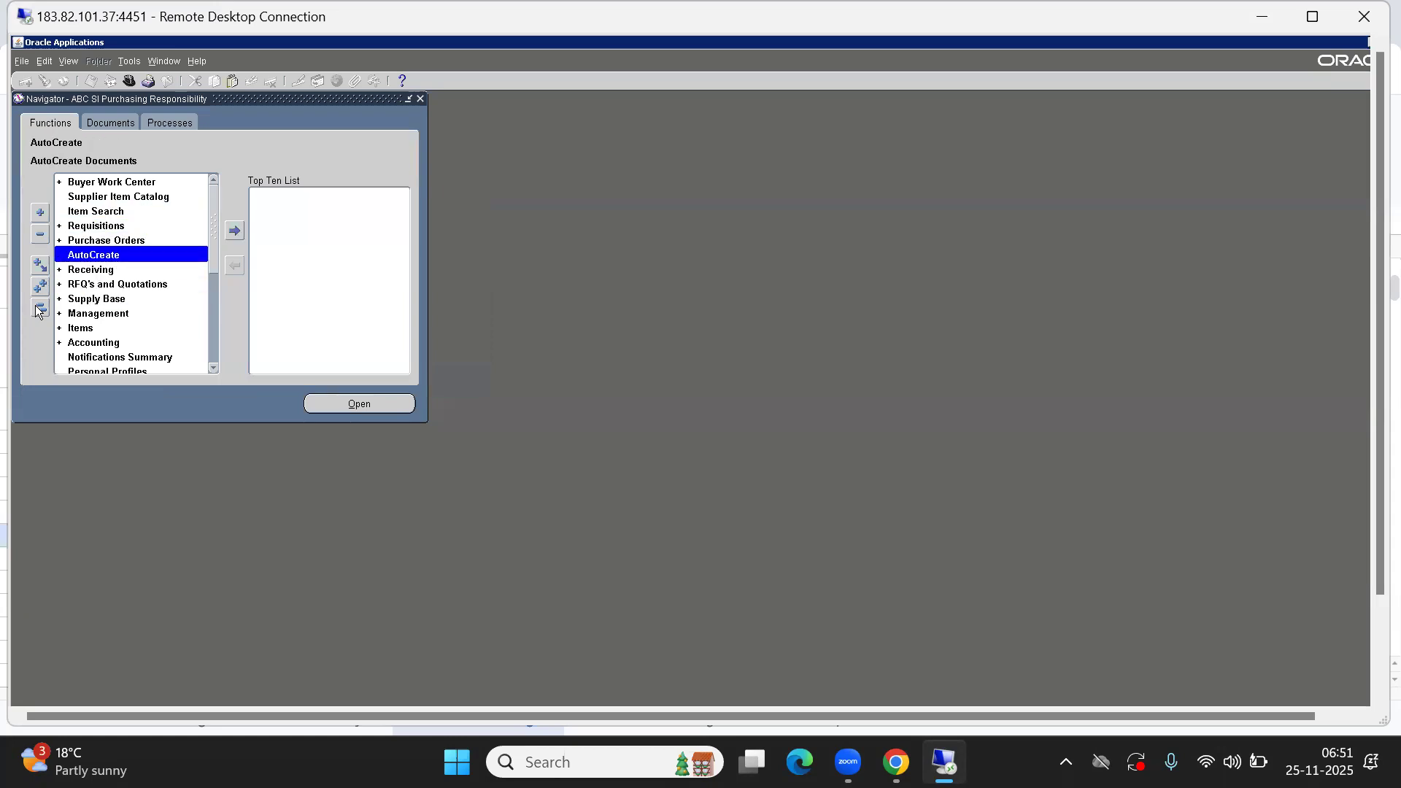
{"action": "key", "text": "Right"}
{"action": "key", "text": "Down"}
{"action": "key", "text": "Down"}
{"action": "key", "text": "Down"}
{"action": "key", "text": "Down"}
{"action": "key", "text": "Return"}
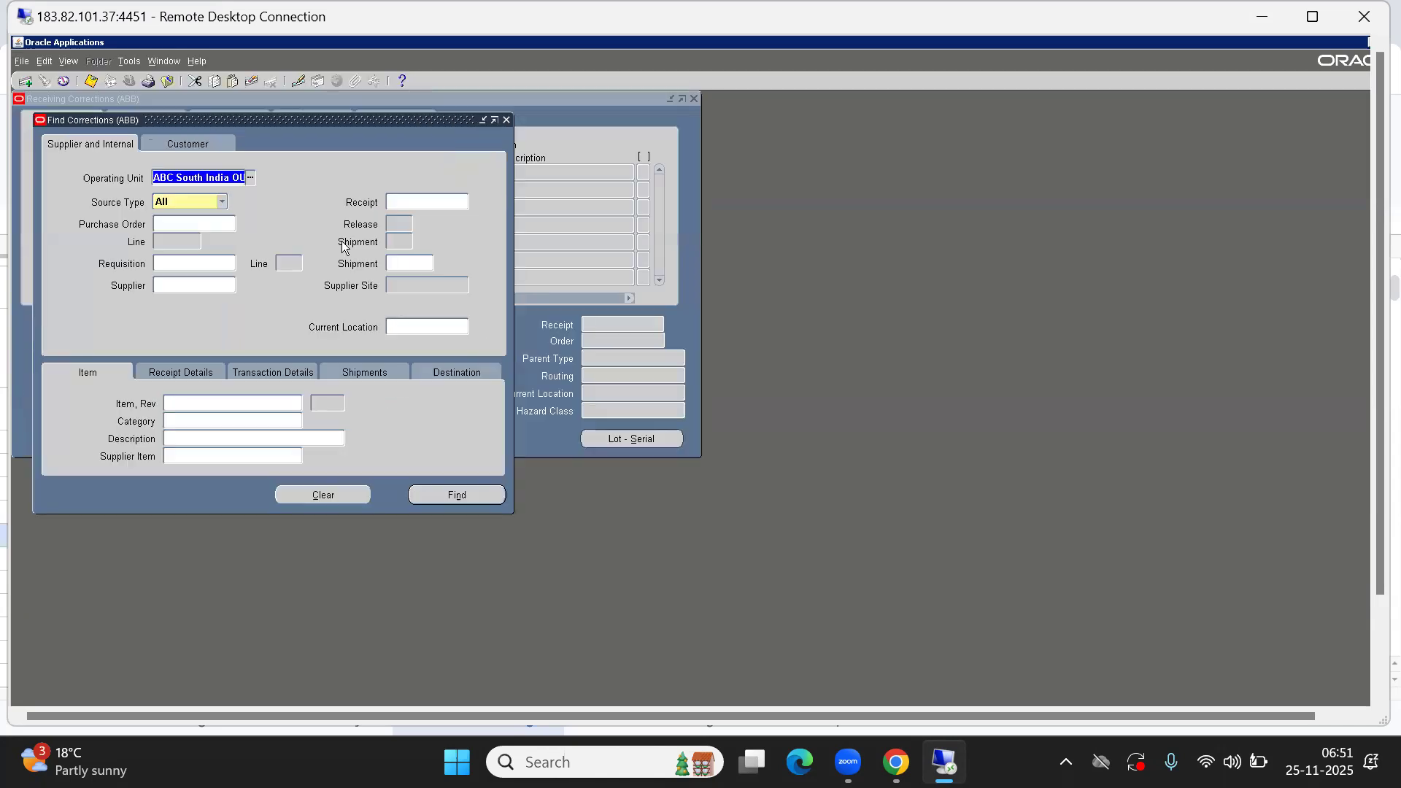
Step: Find the receiving corrections for purchase order 40032 and receipt 5006
{"action": "left_click", "coordinate": [423, 206]}
{"action": "left_click", "coordinate": [190, 223]}
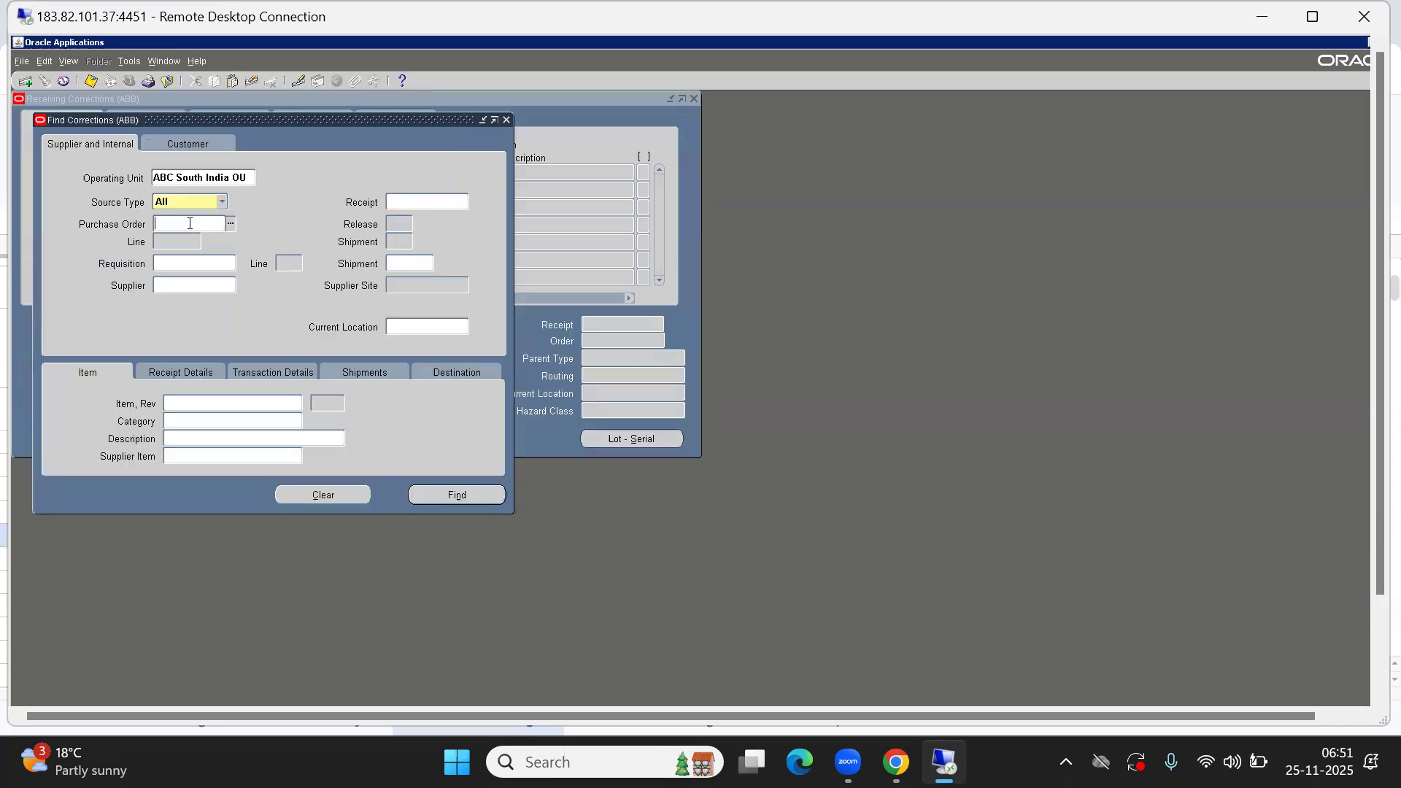
{"action": "type", "text": "5006"}
{"action": "key", "text": "BackSpace"}
{"action": "key", "text": "BackSpace"}
{"action": "key", "text": "BackSpace"}
{"action": "key", "text": "BackSpace"}
{"action": "type", "text": "390"}
{"action": "key", "text": "BackSpace"}
{"action": "key", "text": "BackSpace"}
{"action": "key", "text": "BackSpace"}
{"action": "type", "text": "40032"}
{"action": "left_click", "coordinate": [411, 199]}
{"action": "type", "text": "5006"}
{"action": "key", "text": "Tab"}
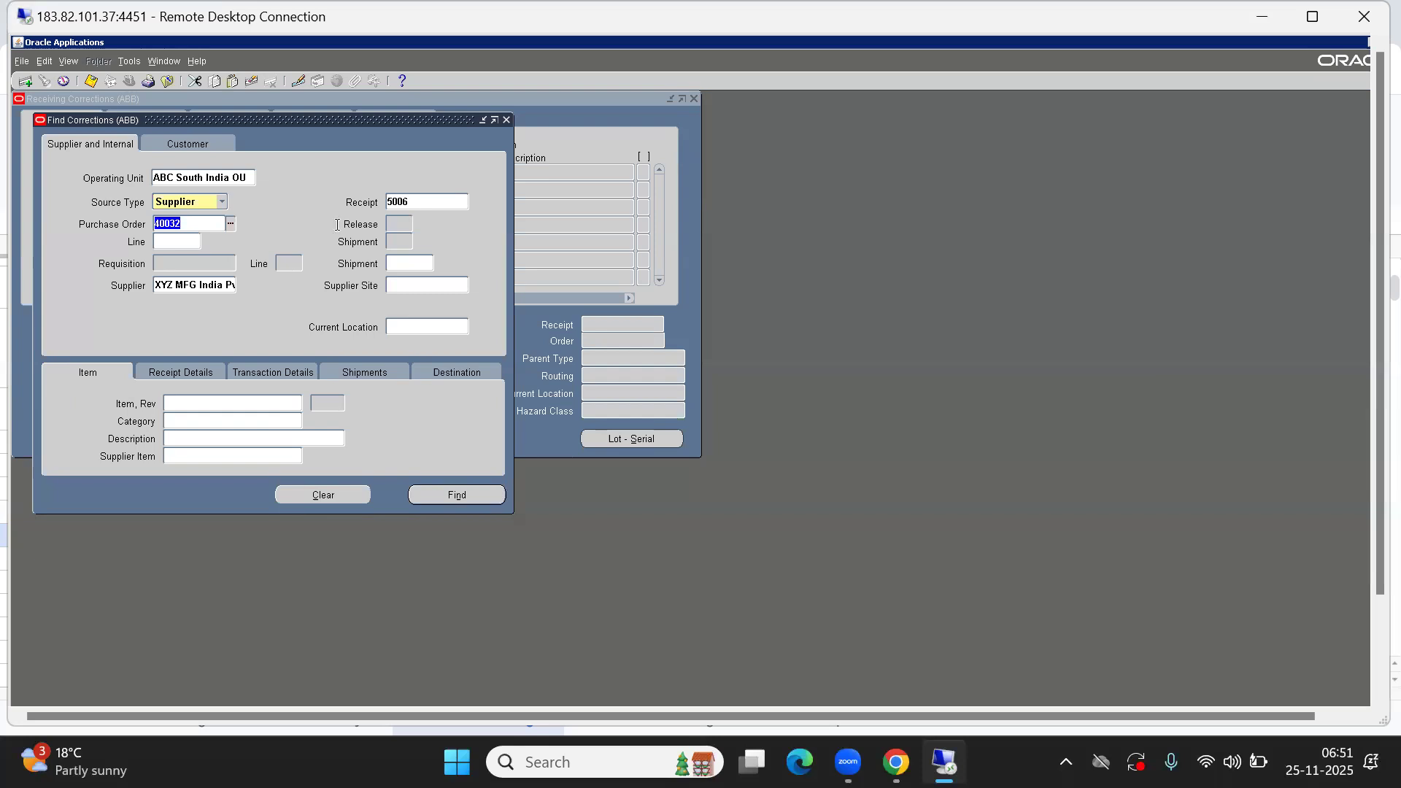
{"action": "left_click", "coordinate": [188, 219]}
{"action": "left_click", "coordinate": [454, 497]}
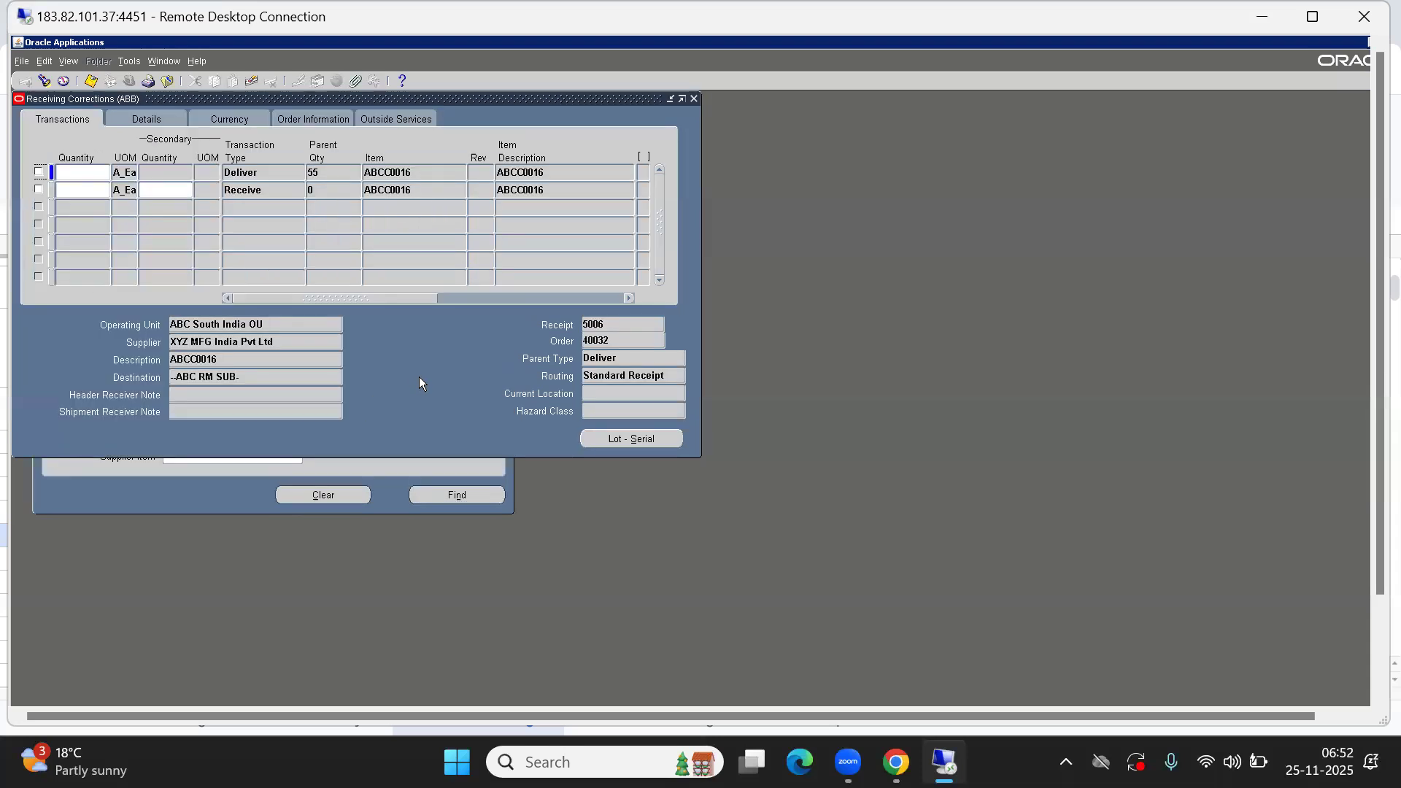
Step: Enter a correction quantity of -5 on the Deliver line of ABCC0016, mark the line for processing and try to save it
{"action": "double_click", "coordinate": [322, 173]}
{"action": "key", "text": "shift+Tab"}
{"action": "left_click", "coordinate": [259, 189]}
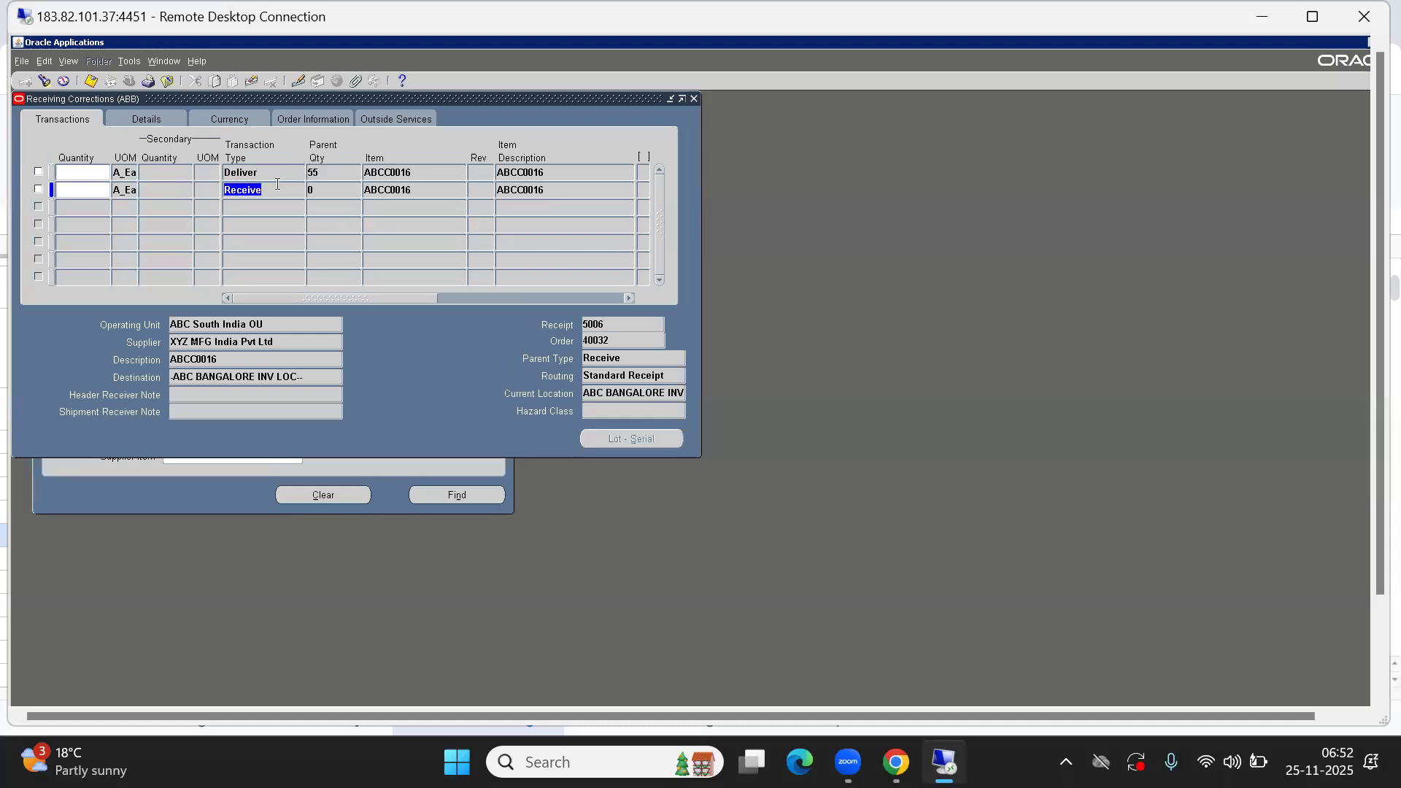
{"action": "key", "text": "Up"}
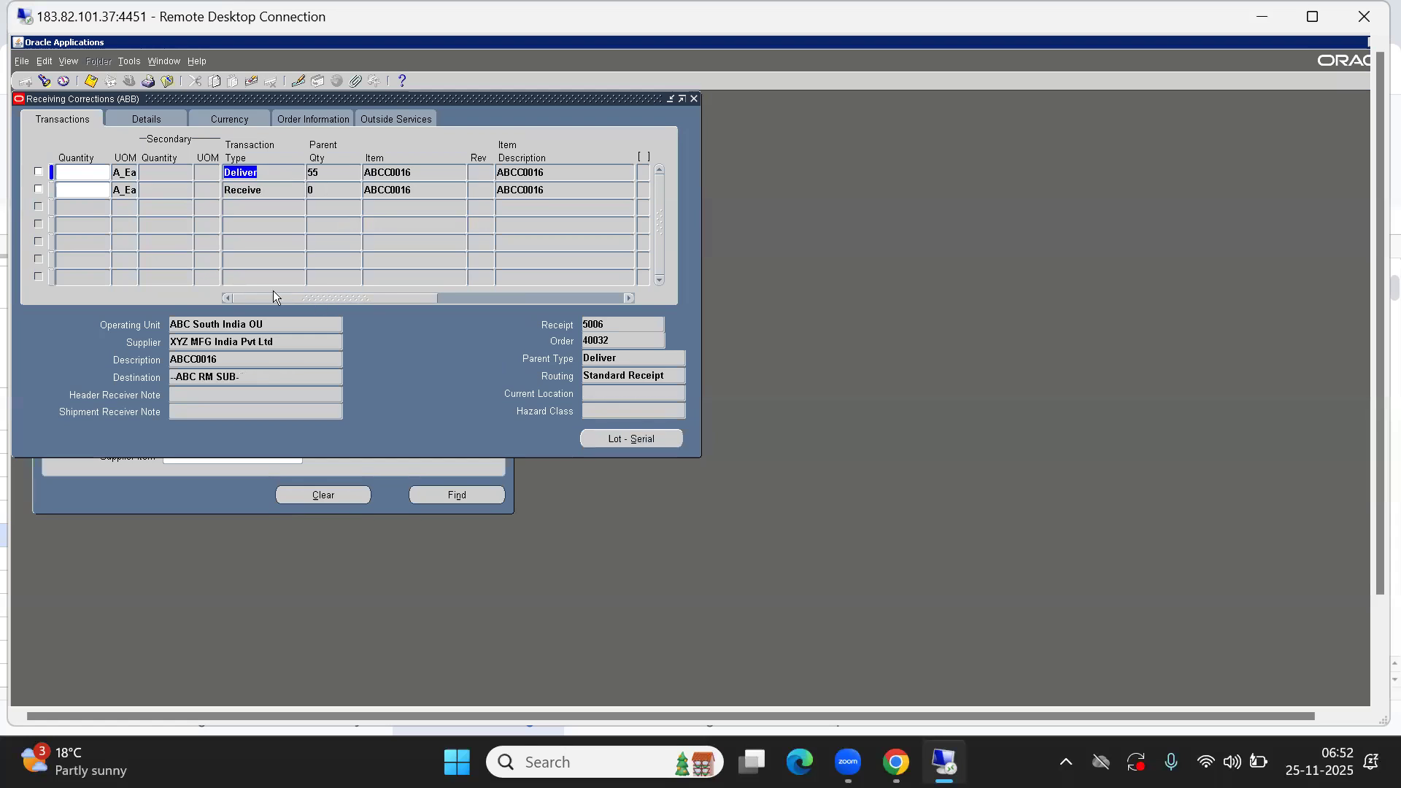
{"action": "left_click", "coordinate": [80, 172]}
{"action": "type", "text": "-5"}
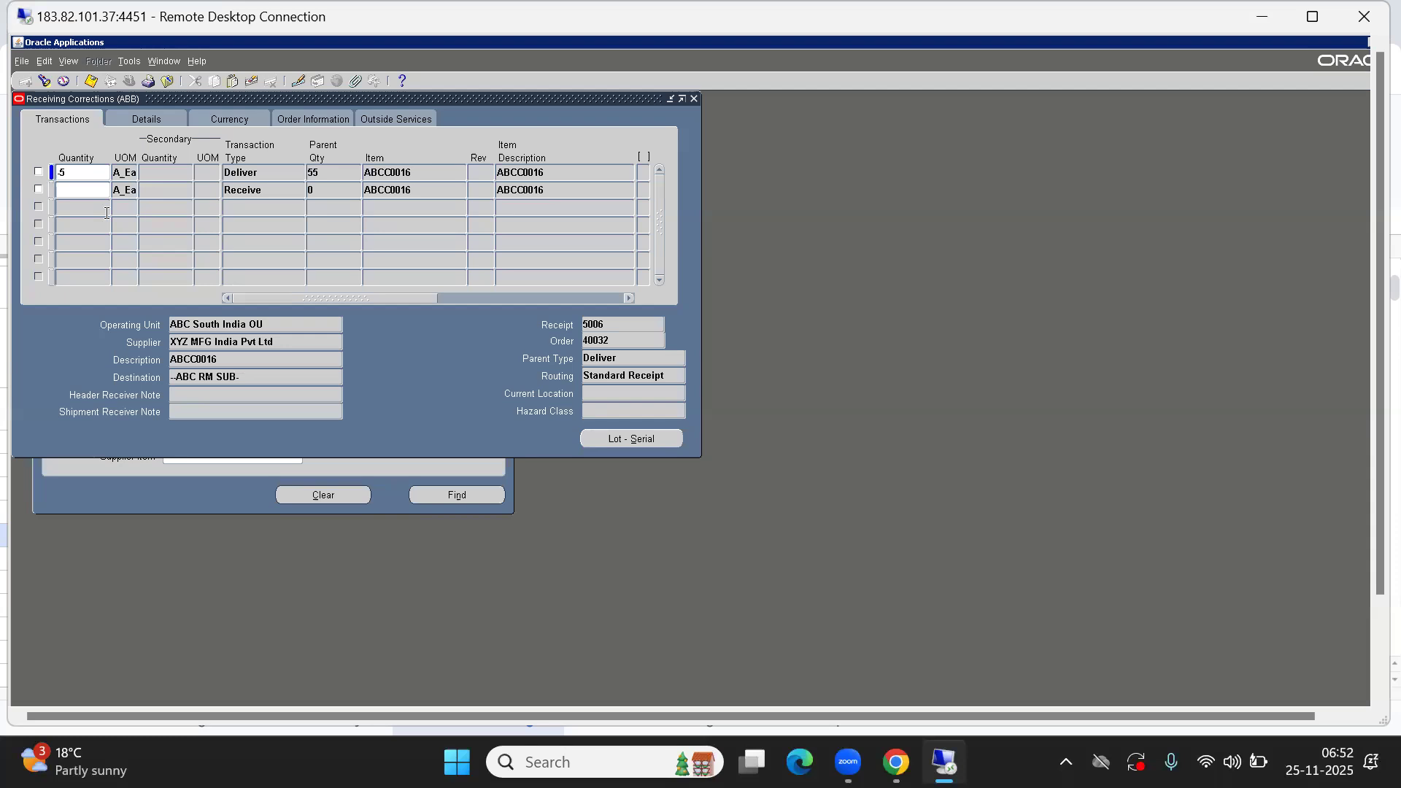
{"action": "left_click", "coordinate": [39, 174]}
{"action": "left_click", "coordinate": [38, 175]}
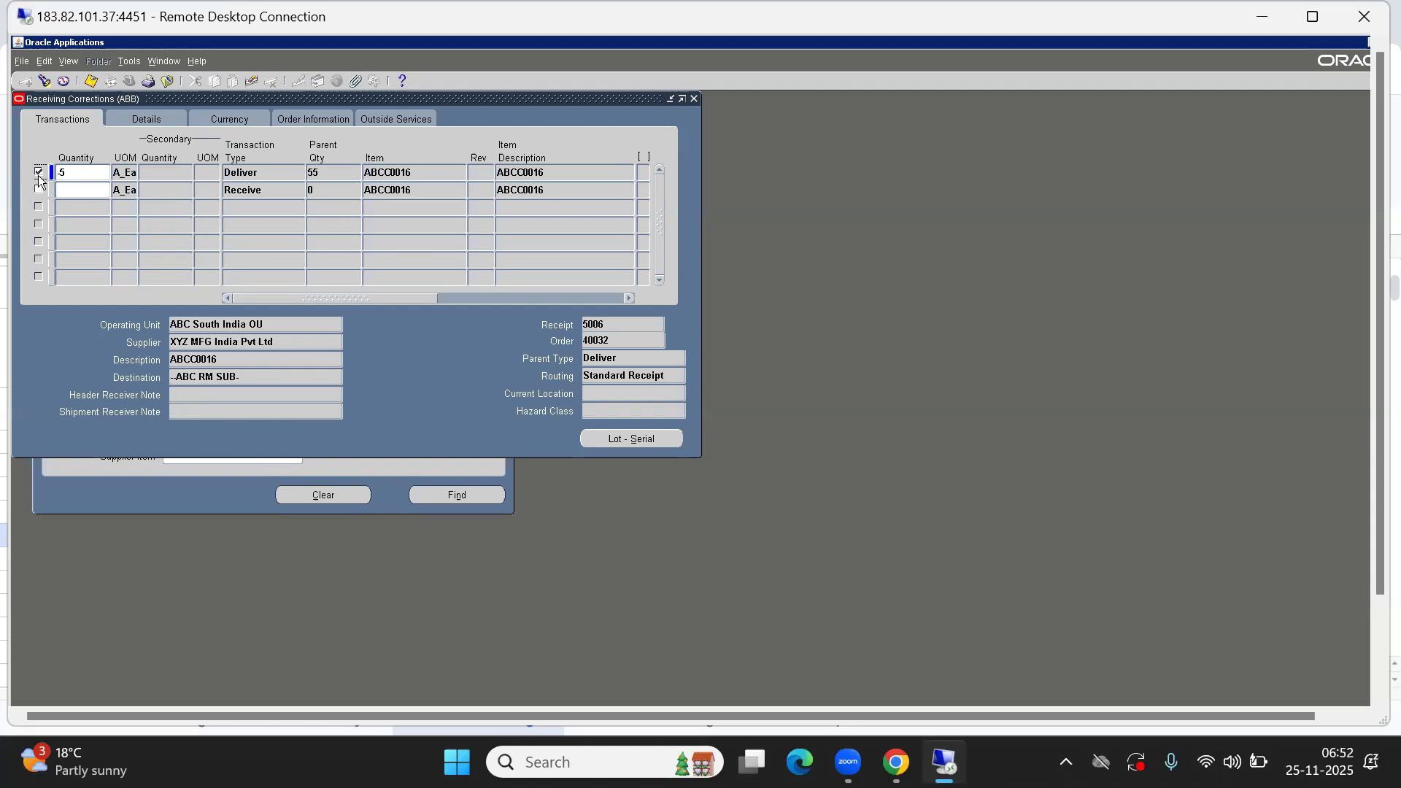
{"action": "left_click", "coordinate": [90, 81]}
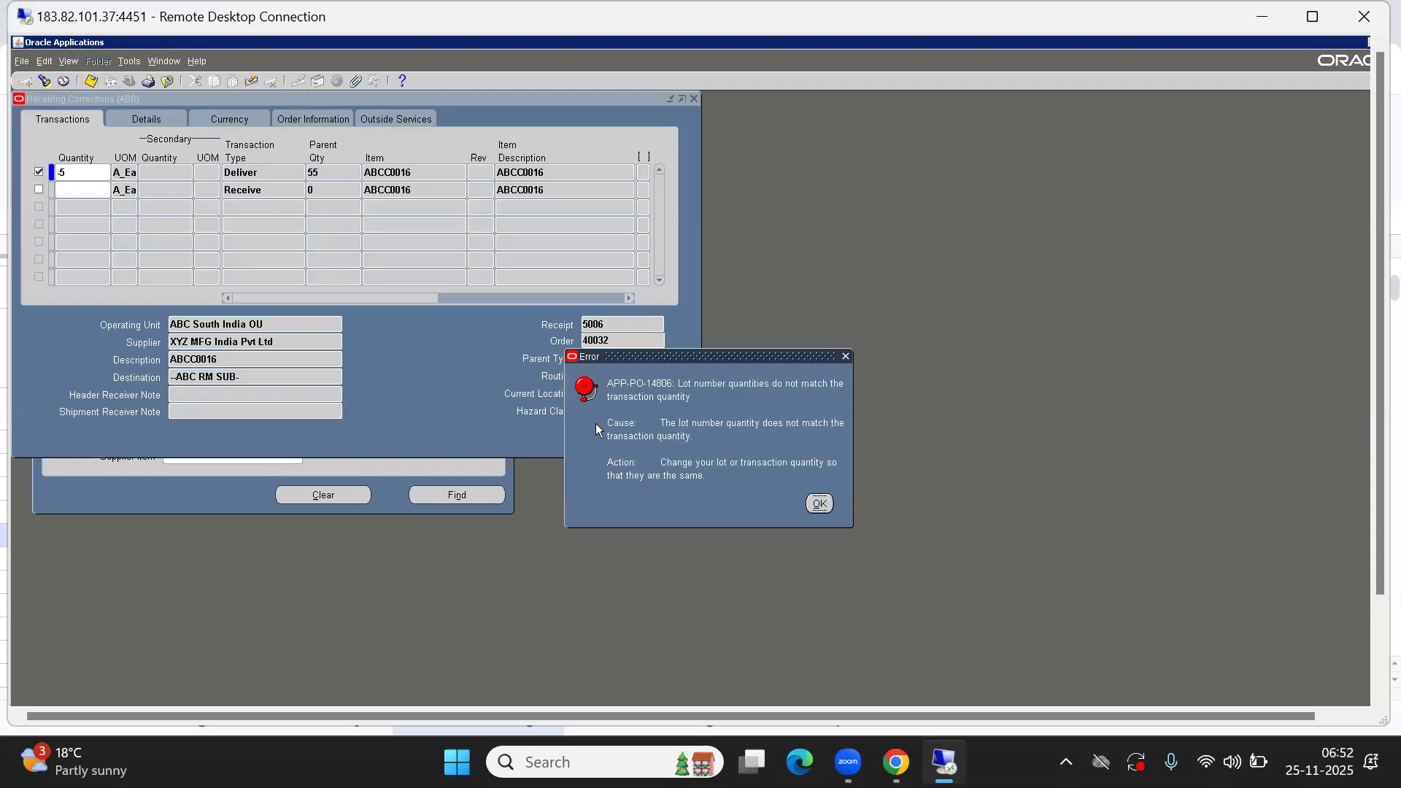
{"action": "left_click", "coordinate": [818, 501]}
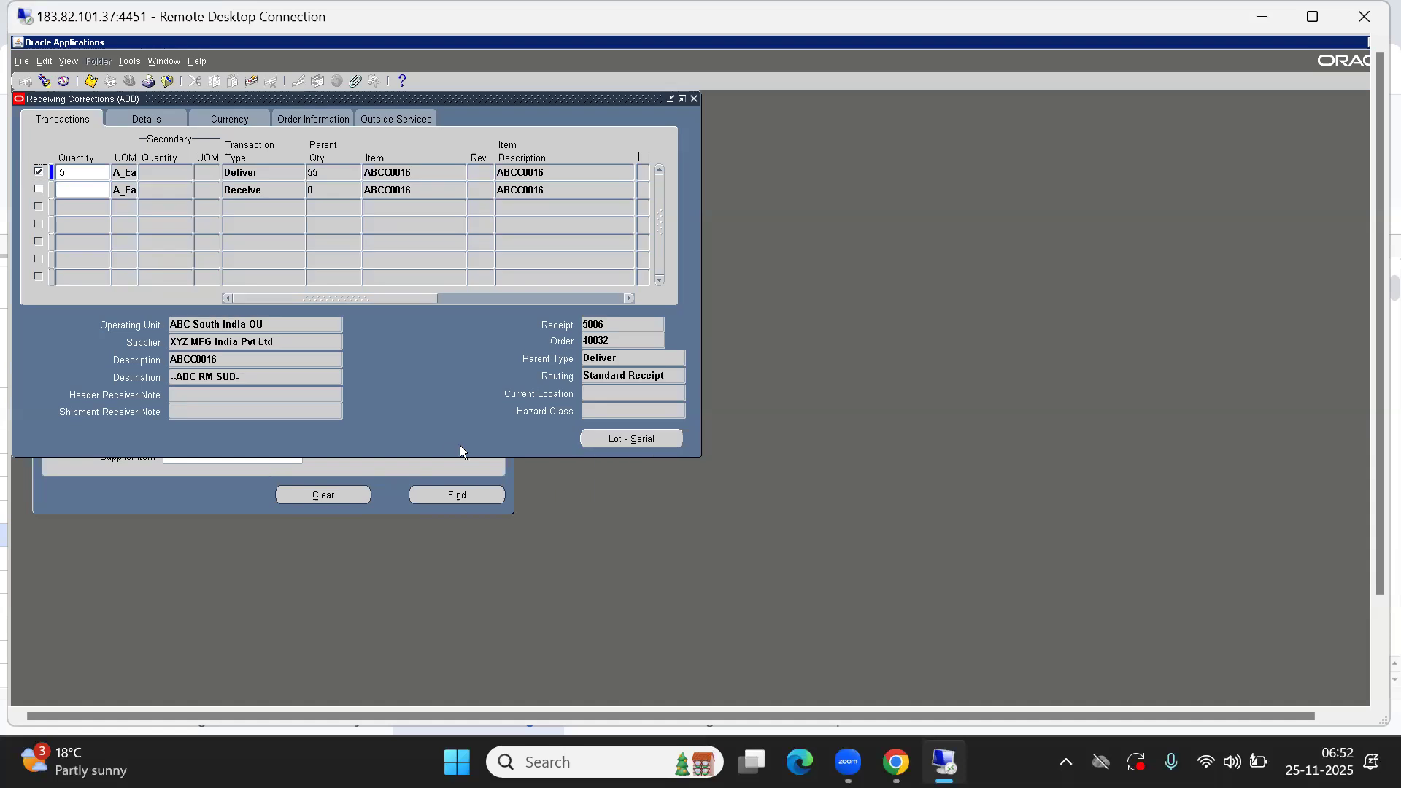
Step: Assign lot ABCC100009 with quantity 5 to the Deliver correction and save it
{"action": "left_click", "coordinate": [616, 438]}
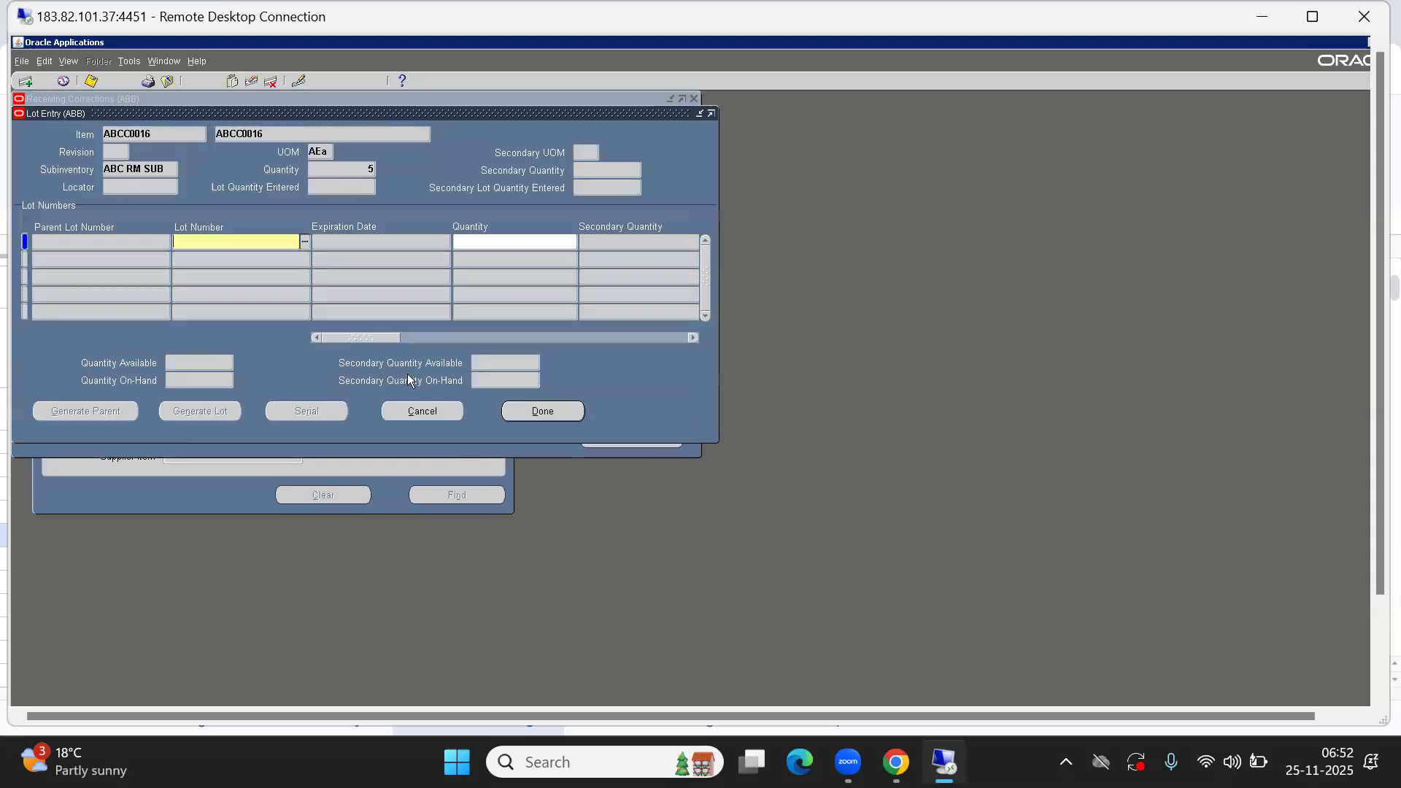
{"action": "left_click", "coordinate": [305, 241]}
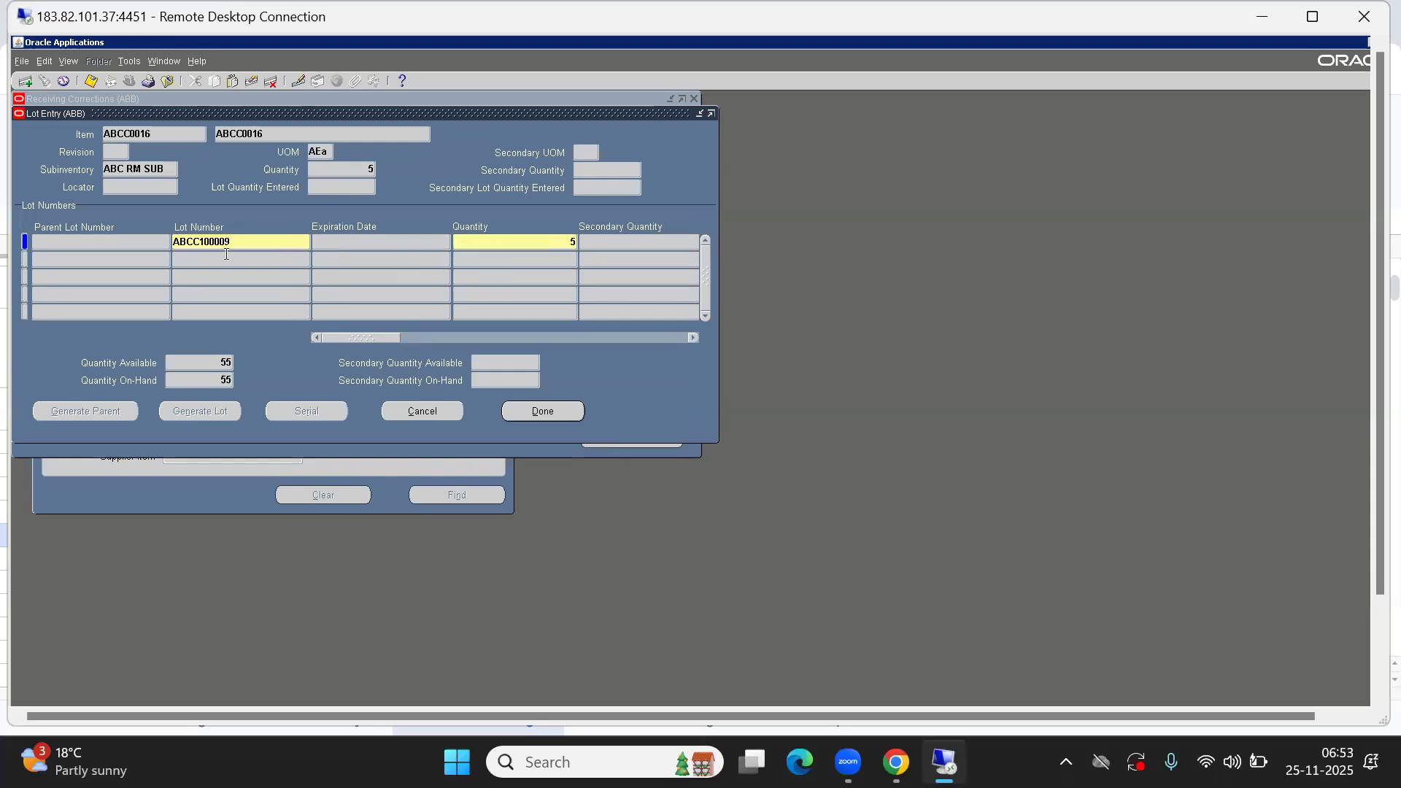
{"action": "left_click", "coordinate": [566, 415]}
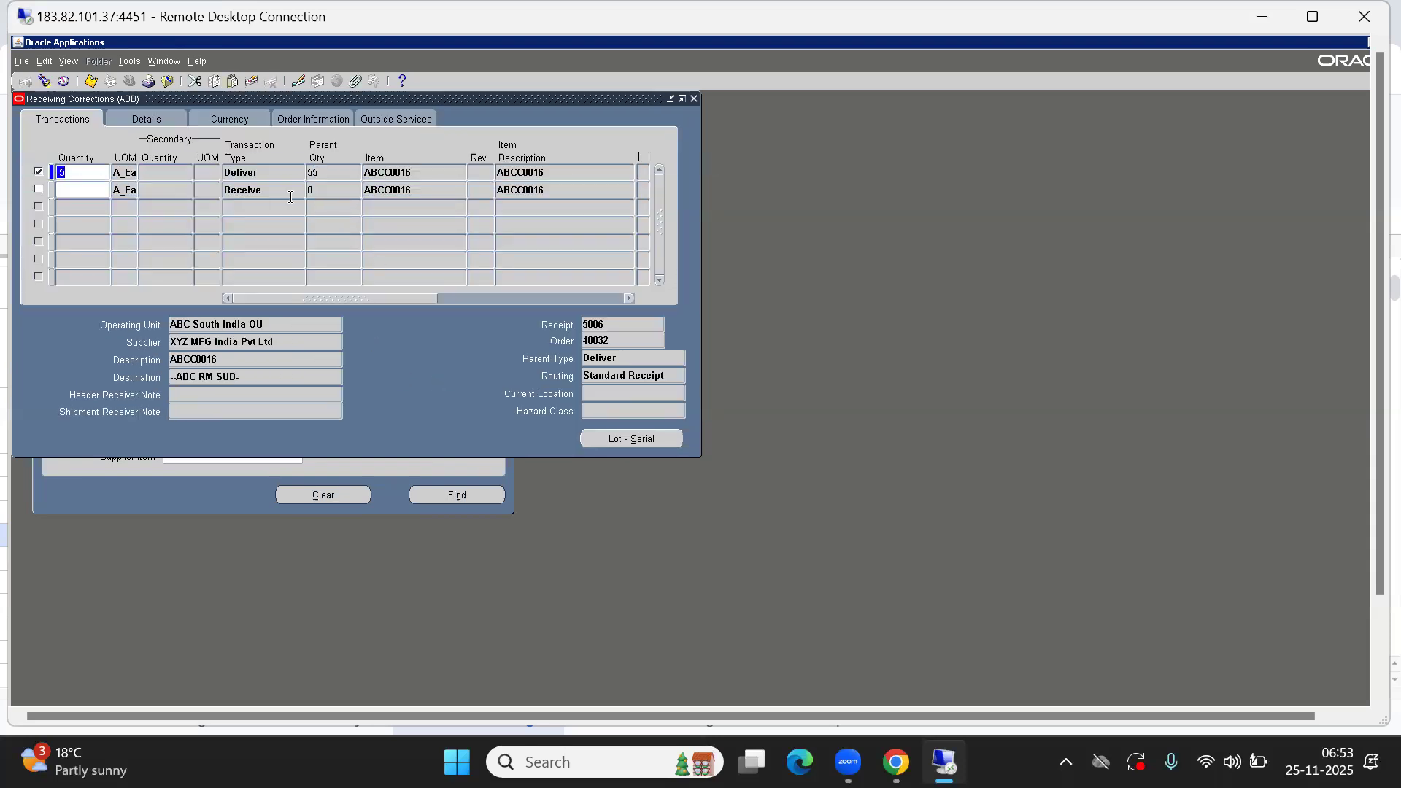
{"action": "left_click", "coordinate": [92, 82]}
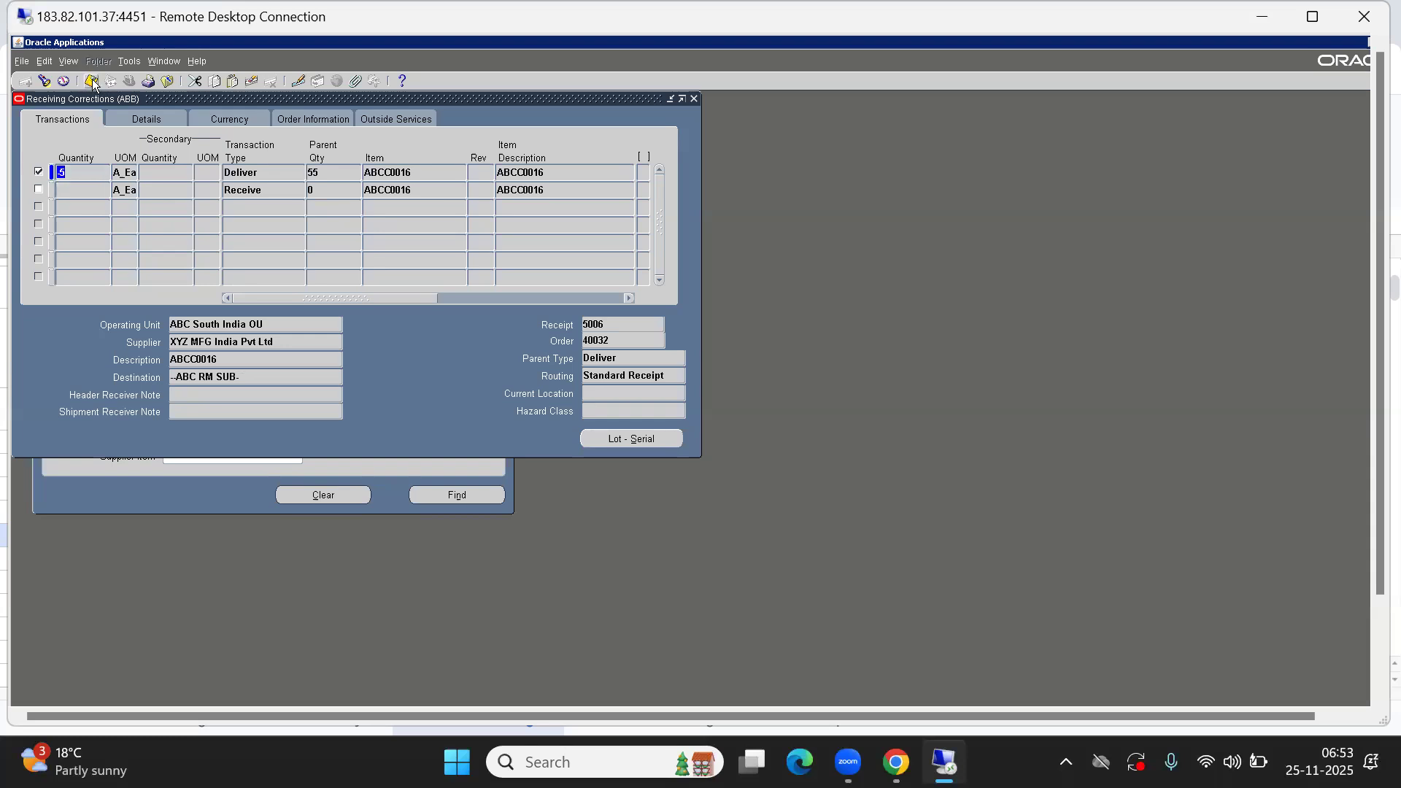
Step: List all my concurrent requests, check the latest receiving transaction request's phase and status, and close the list
{"action": "left_click_drag", "start_coordinate": [185, 99], "coordinate": [326, 172]}
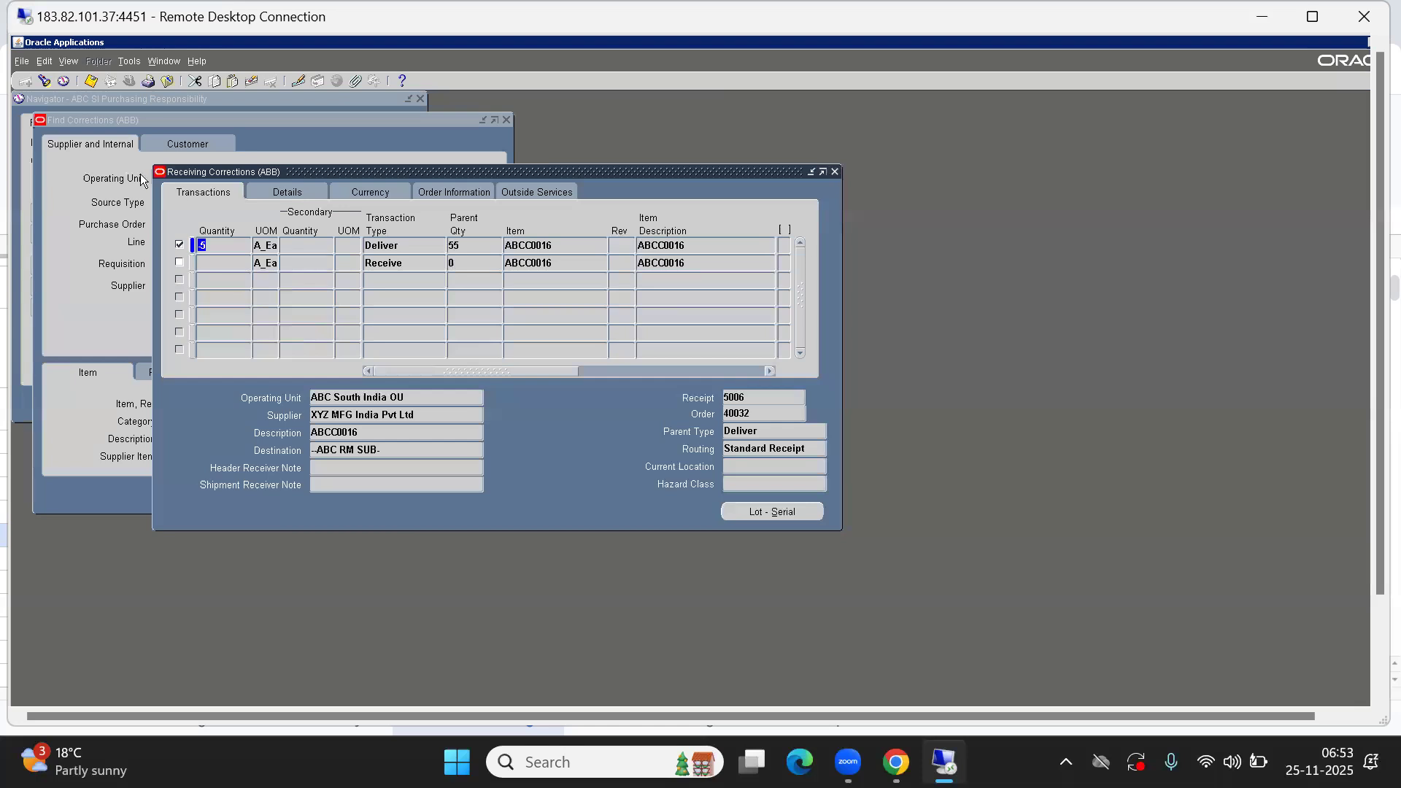
{"action": "left_click", "coordinate": [75, 164]}
{"action": "left_click", "coordinate": [67, 61]}
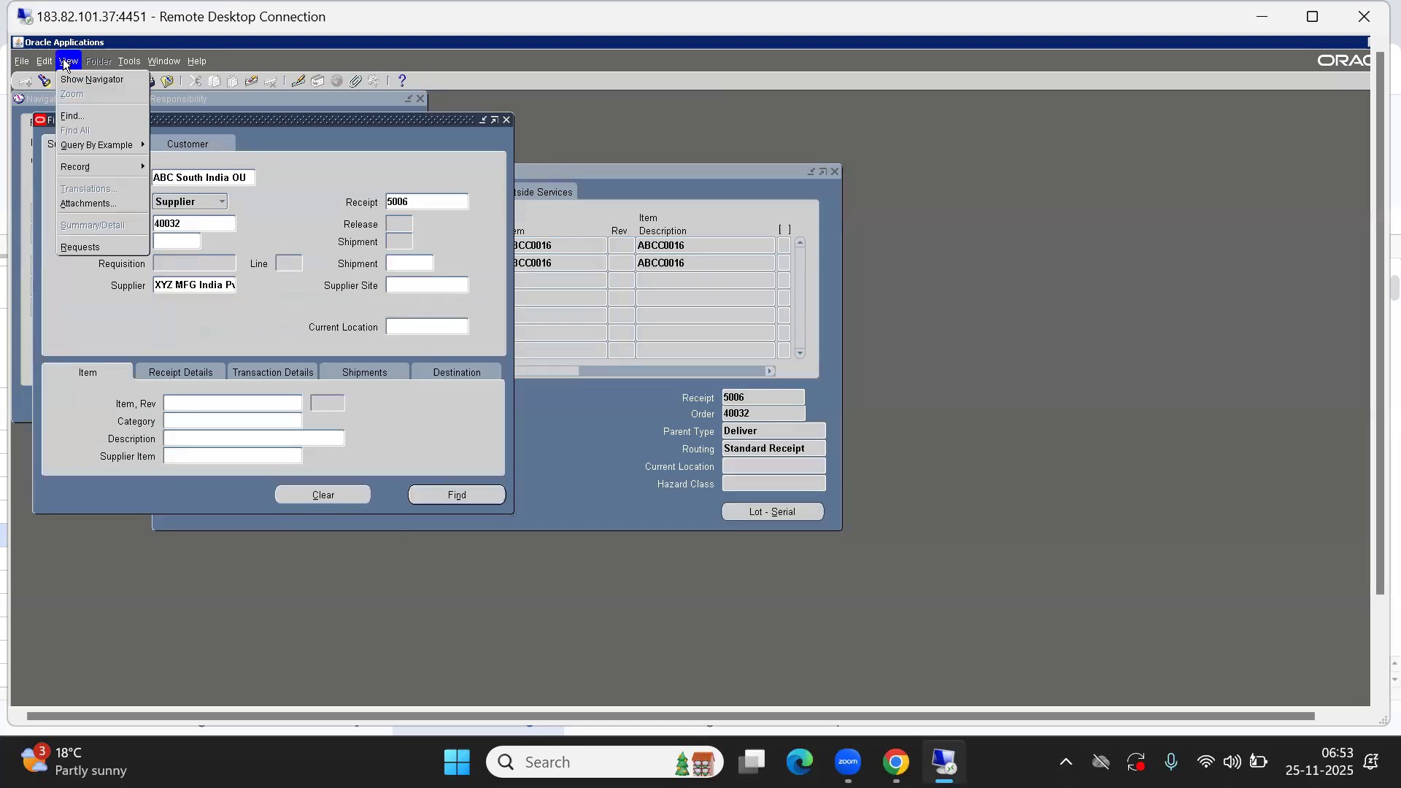
{"action": "left_click", "coordinate": [81, 247]}
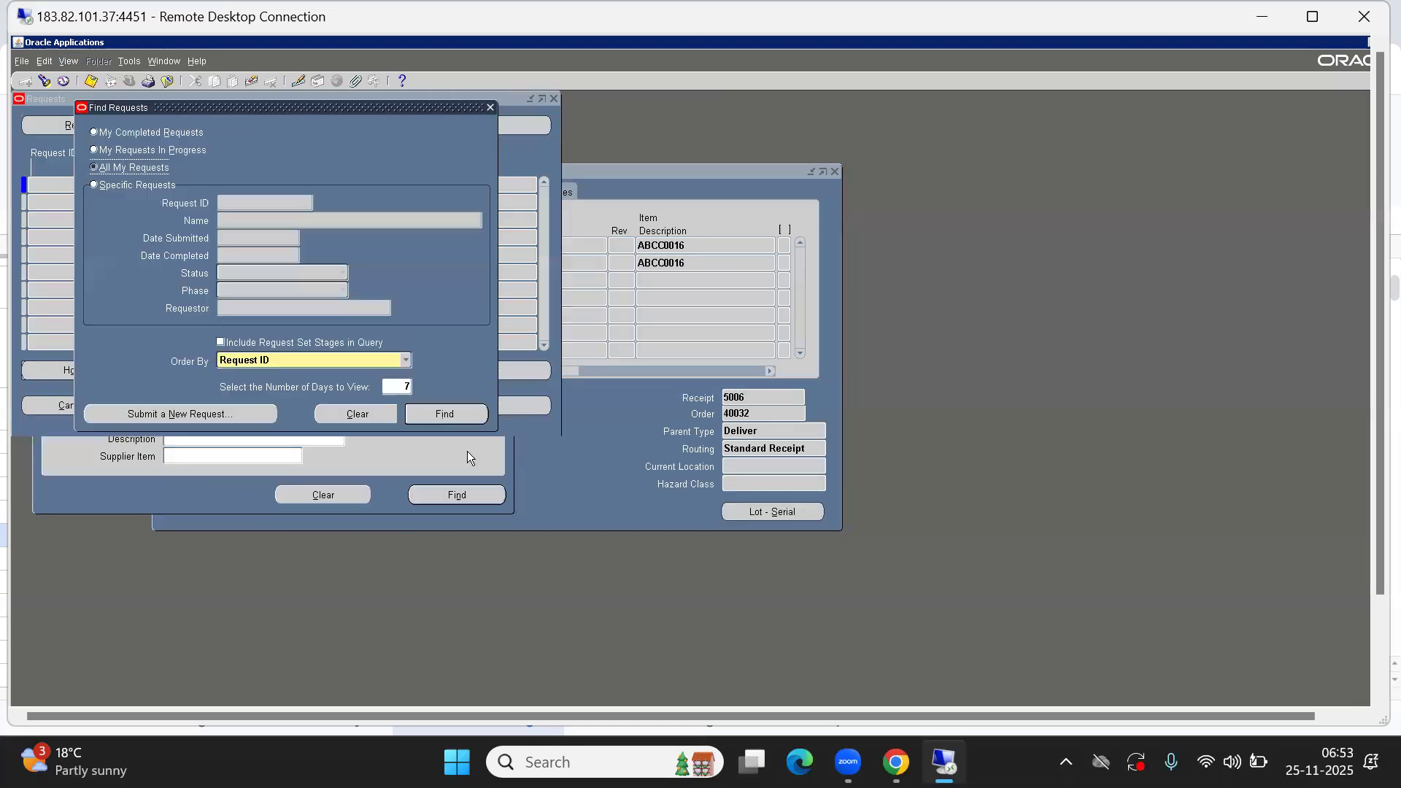
{"action": "left_click", "coordinate": [452, 415]}
{"action": "left_click", "coordinate": [126, 184]}
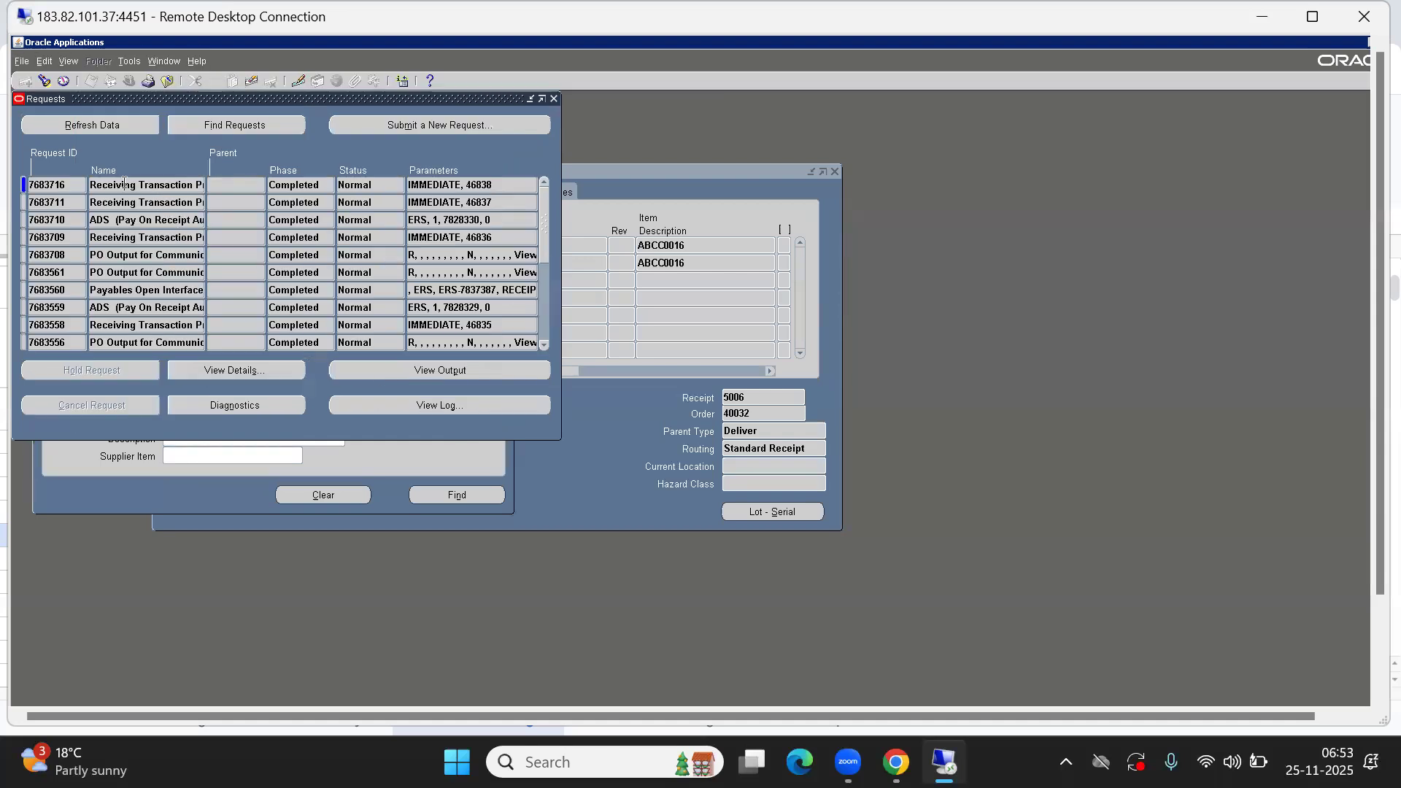
{"action": "left_click", "coordinate": [554, 96]}
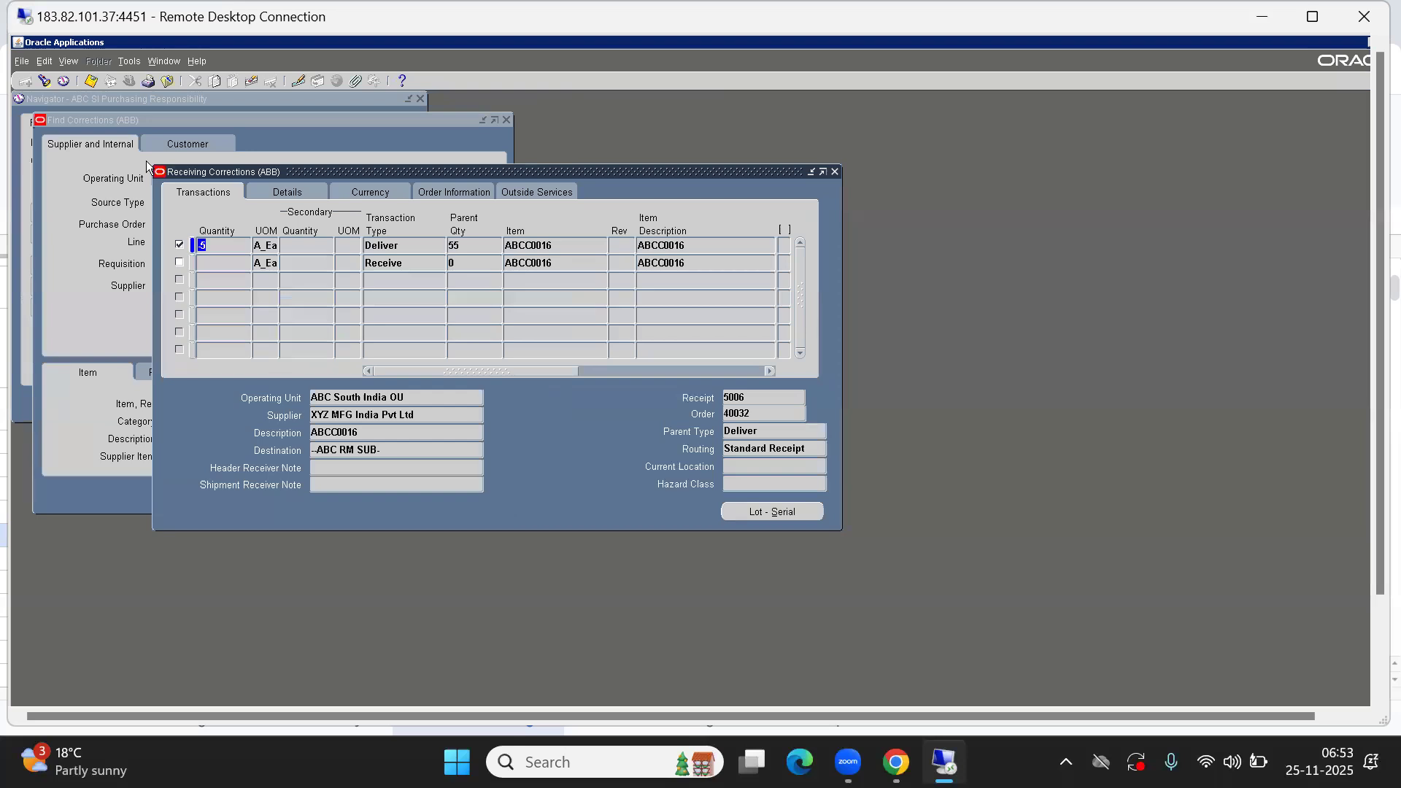
Step: Find the corrections for receipt 5006 again and compare the parent quantities of the Deliver and Receive lines
{"action": "left_click", "coordinate": [81, 331]}
{"action": "left_click", "coordinate": [634, 198]}
{"action": "double_click", "coordinate": [467, 245]}
{"action": "double_click", "coordinate": [462, 262]}
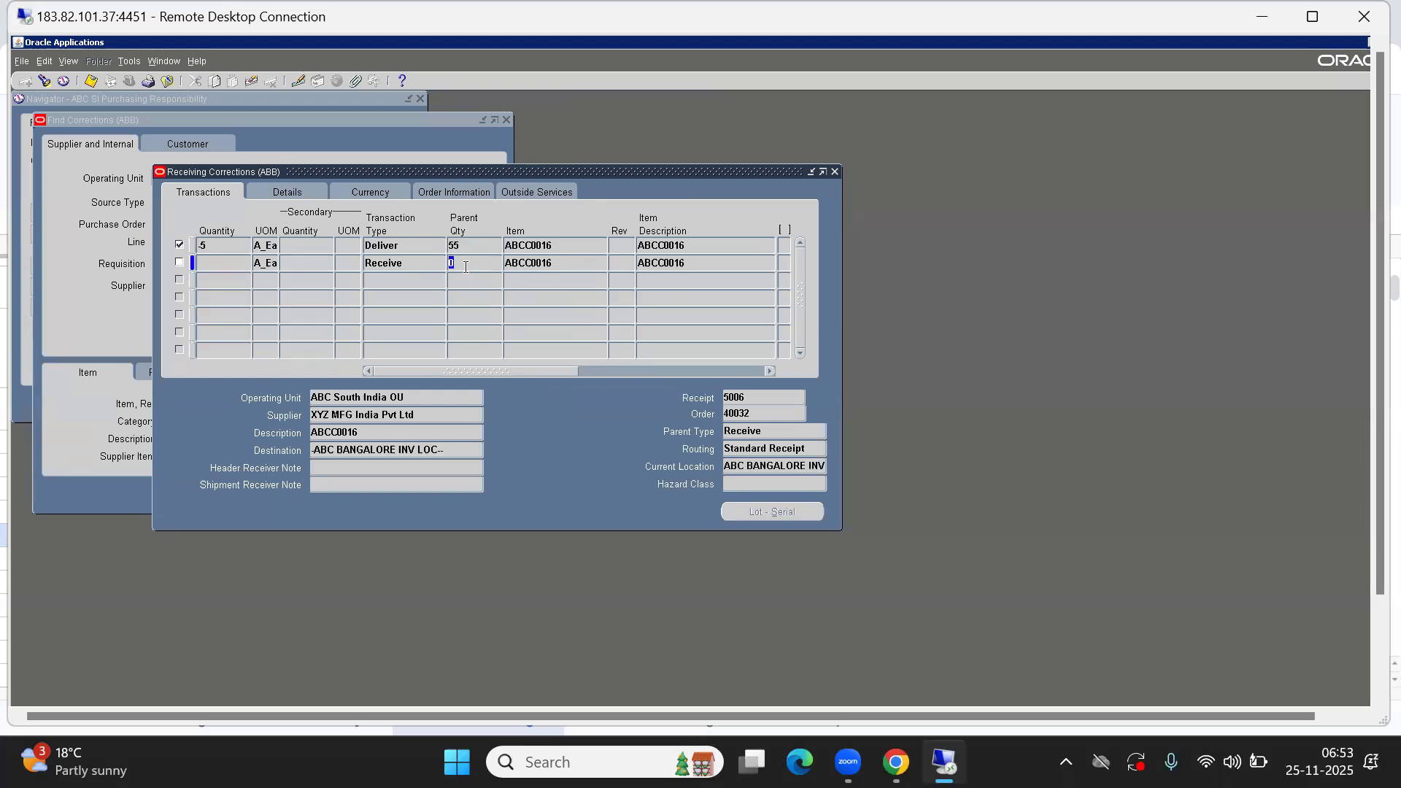
{"action": "left_click", "coordinate": [80, 334]}
{"action": "left_click", "coordinate": [438, 494]}
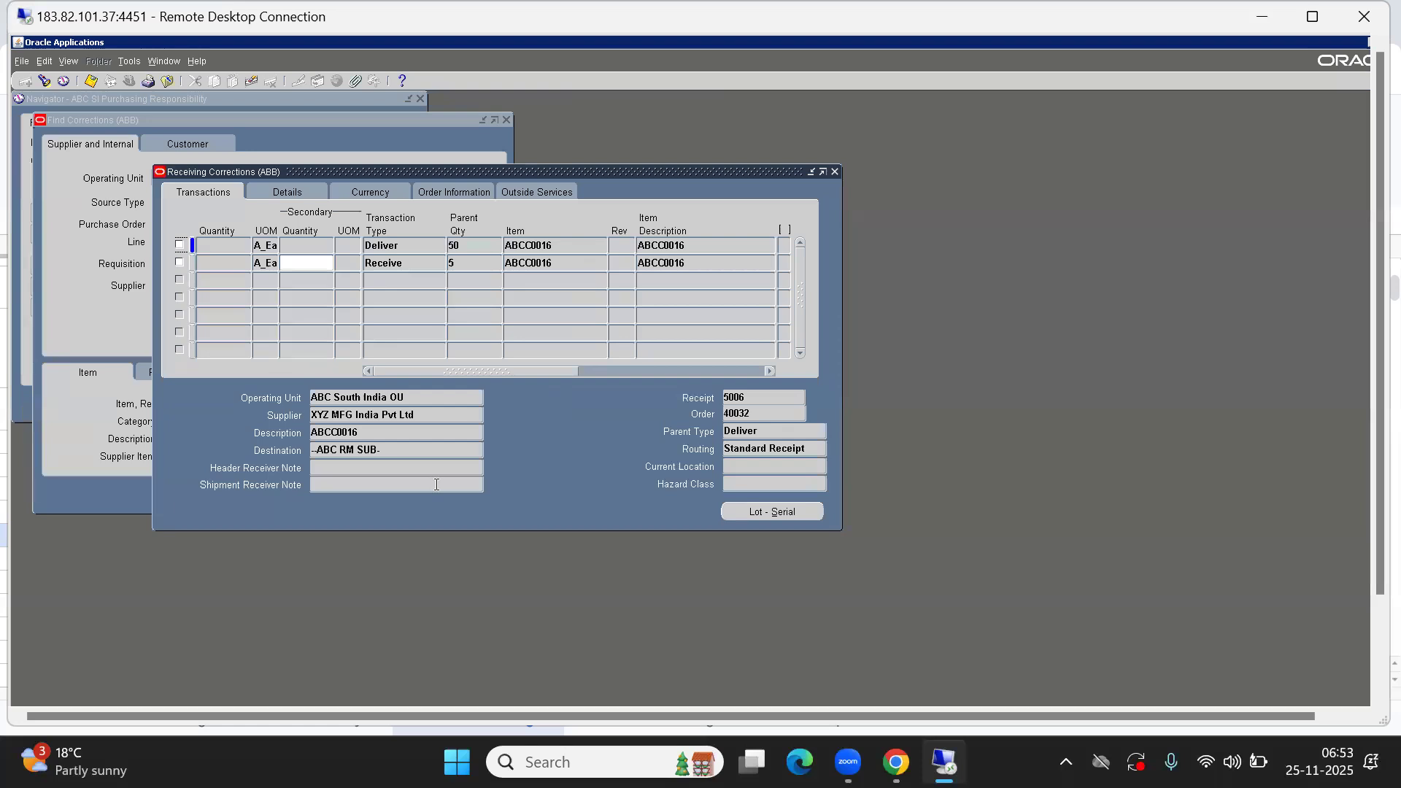
{"action": "double_click", "coordinate": [464, 245]}
{"action": "double_click", "coordinate": [469, 265]}
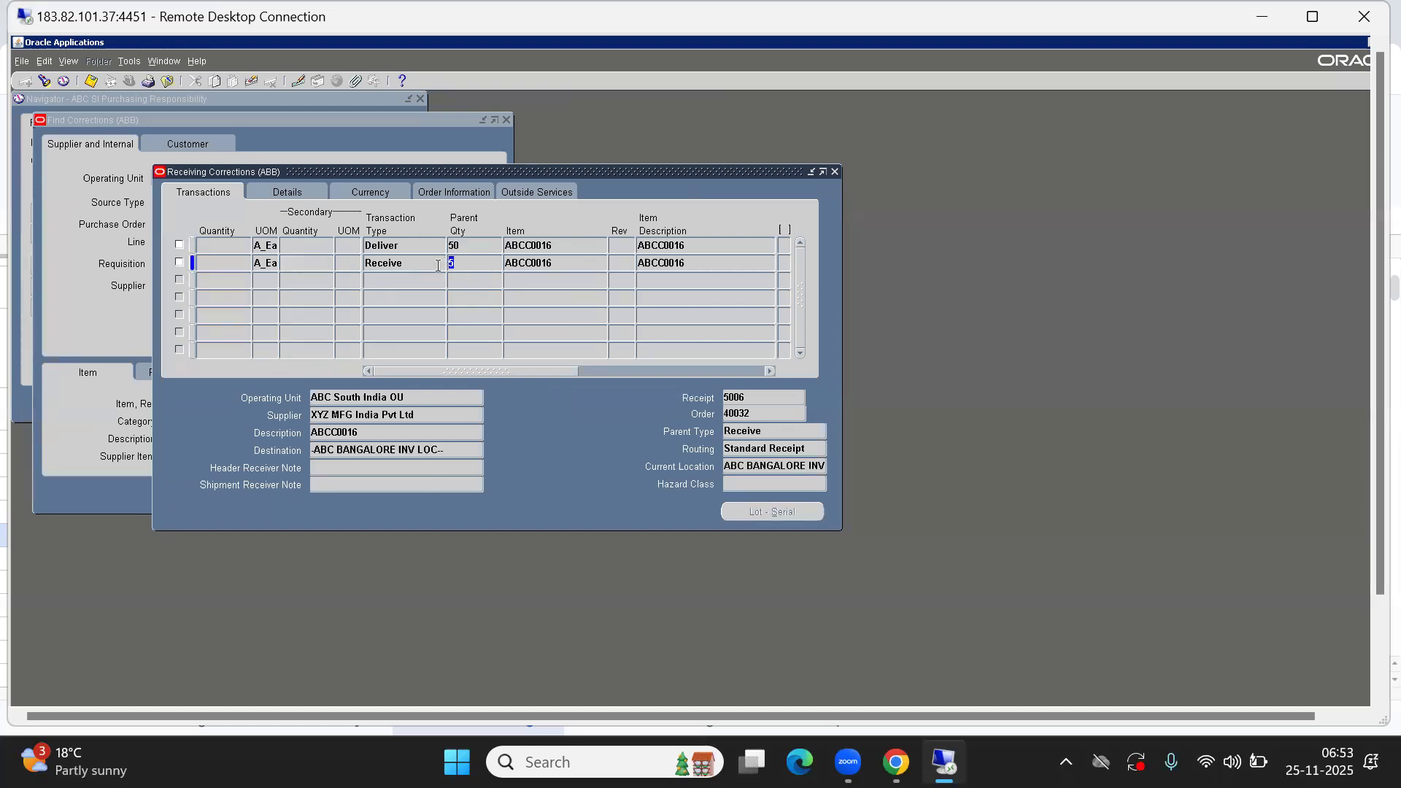
Step: Enter a correction quantity of -5 on the Receive line, mark it for processing, save it and close the receiving corrections
{"action": "left_click", "coordinate": [215, 258]}
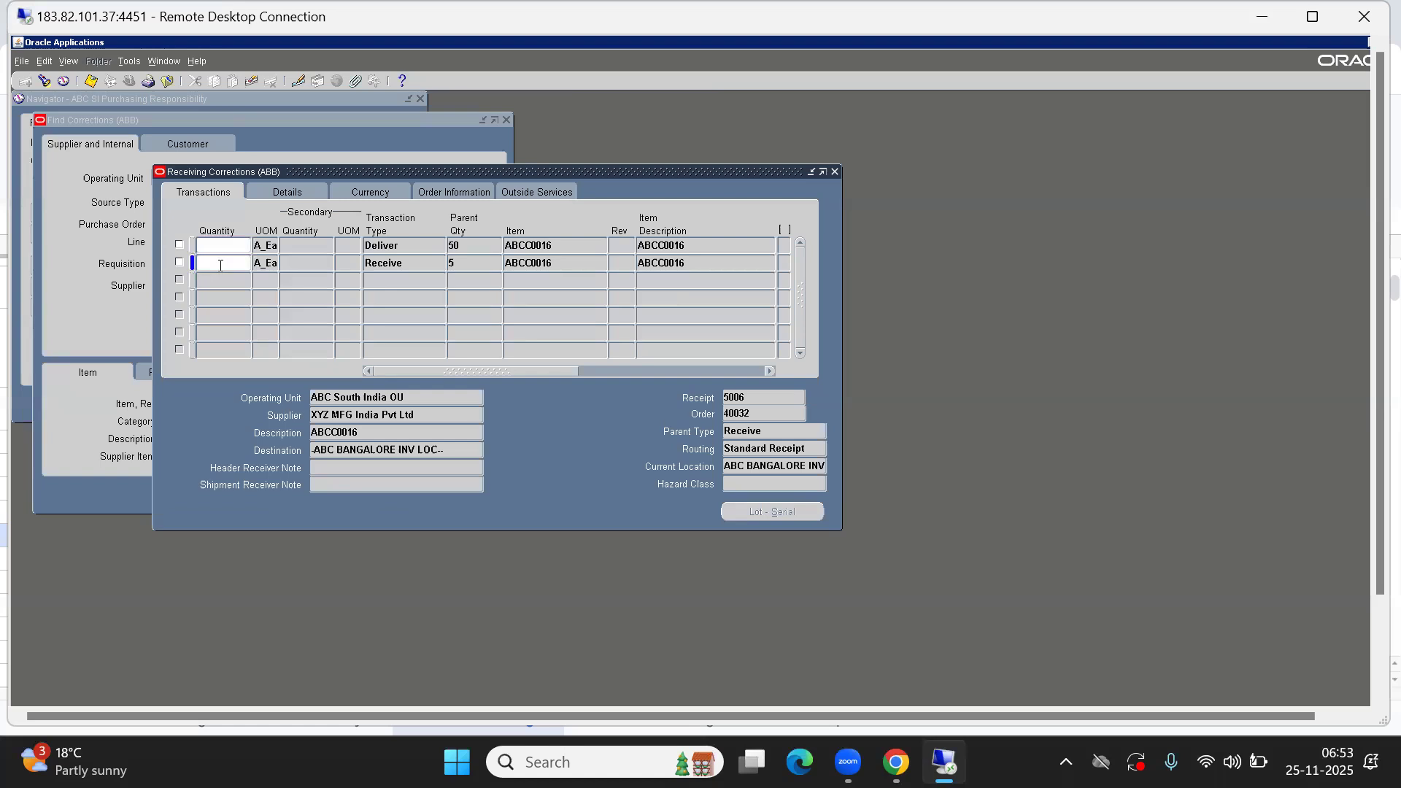
{"action": "type", "text": "-5"}
{"action": "left_click", "coordinate": [179, 264]}
{"action": "left_click", "coordinate": [1311, 18]}
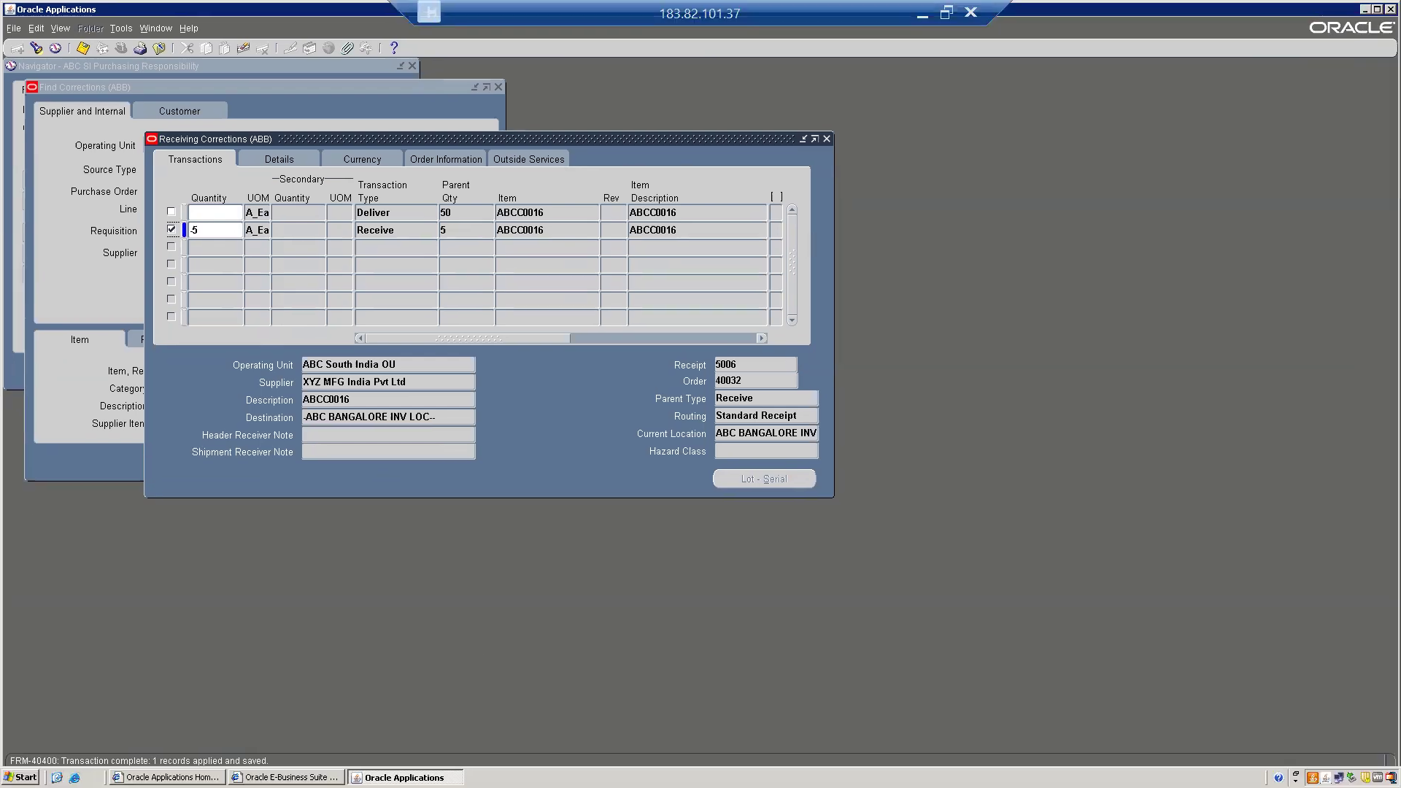
{"action": "left_click", "coordinate": [827, 138]}
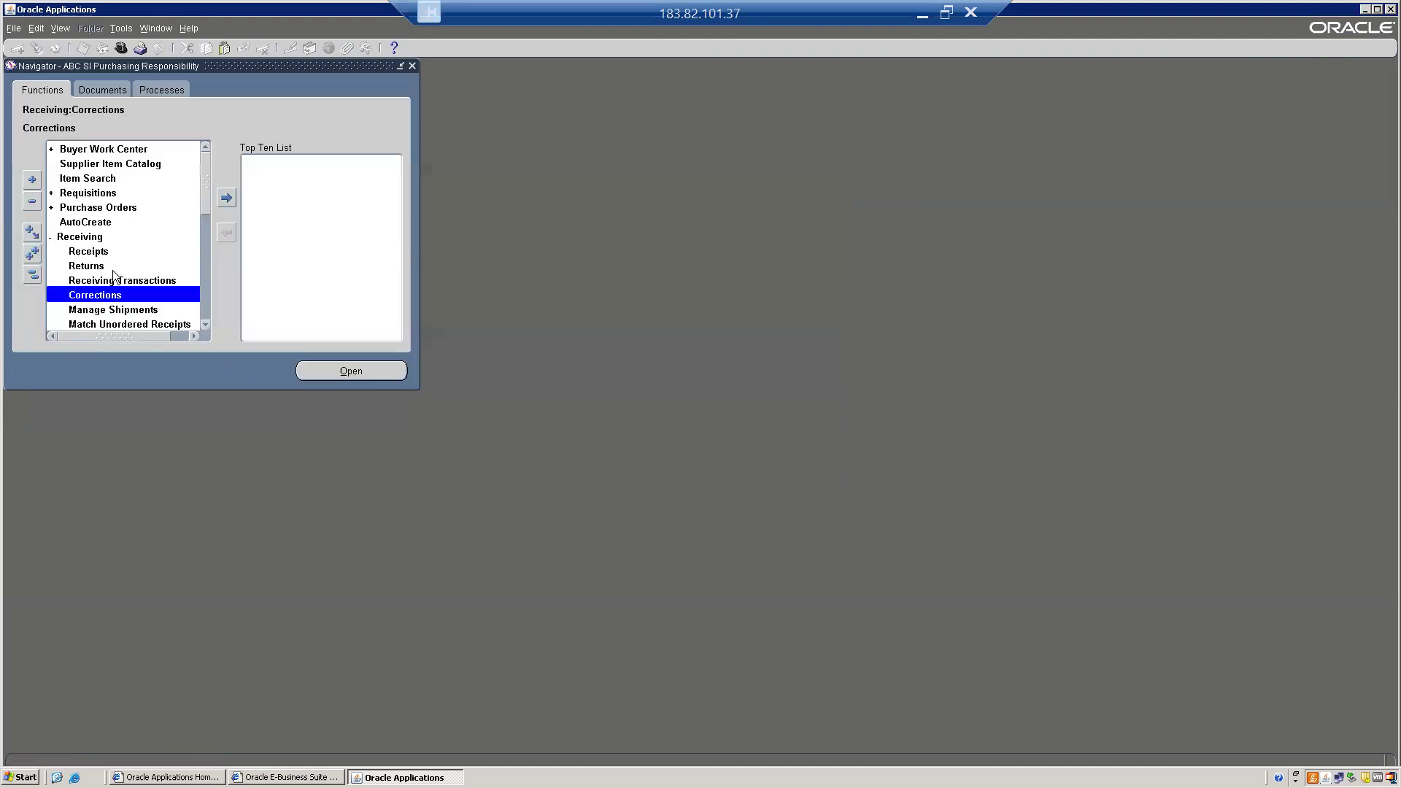
Step: Find receipt 5006 in the Receiving Transactions Summary and open its transactions
{"action": "key", "text": "Down"}
{"action": "key", "text": "Down"}
{"action": "key", "text": "Down"}
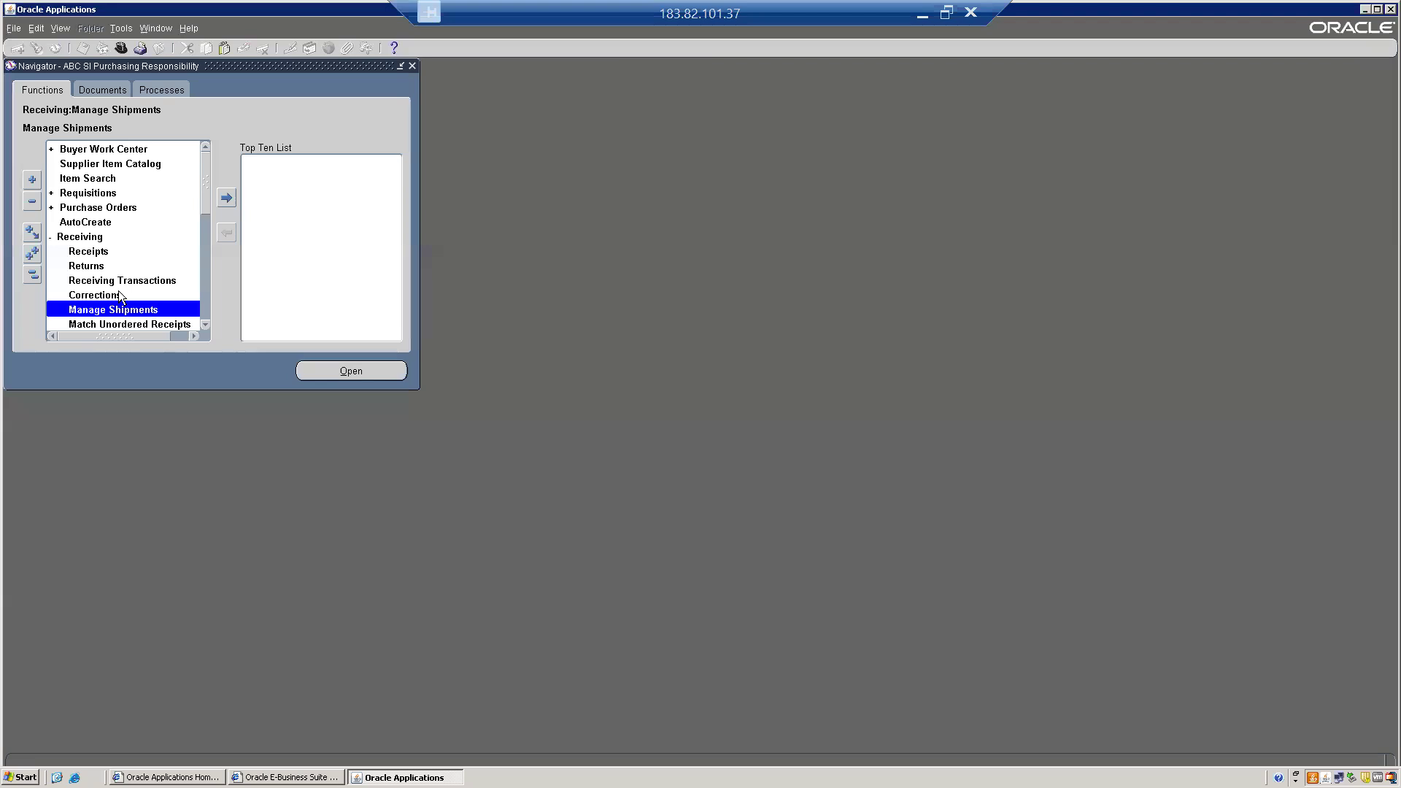
{"action": "key", "text": "Return"}
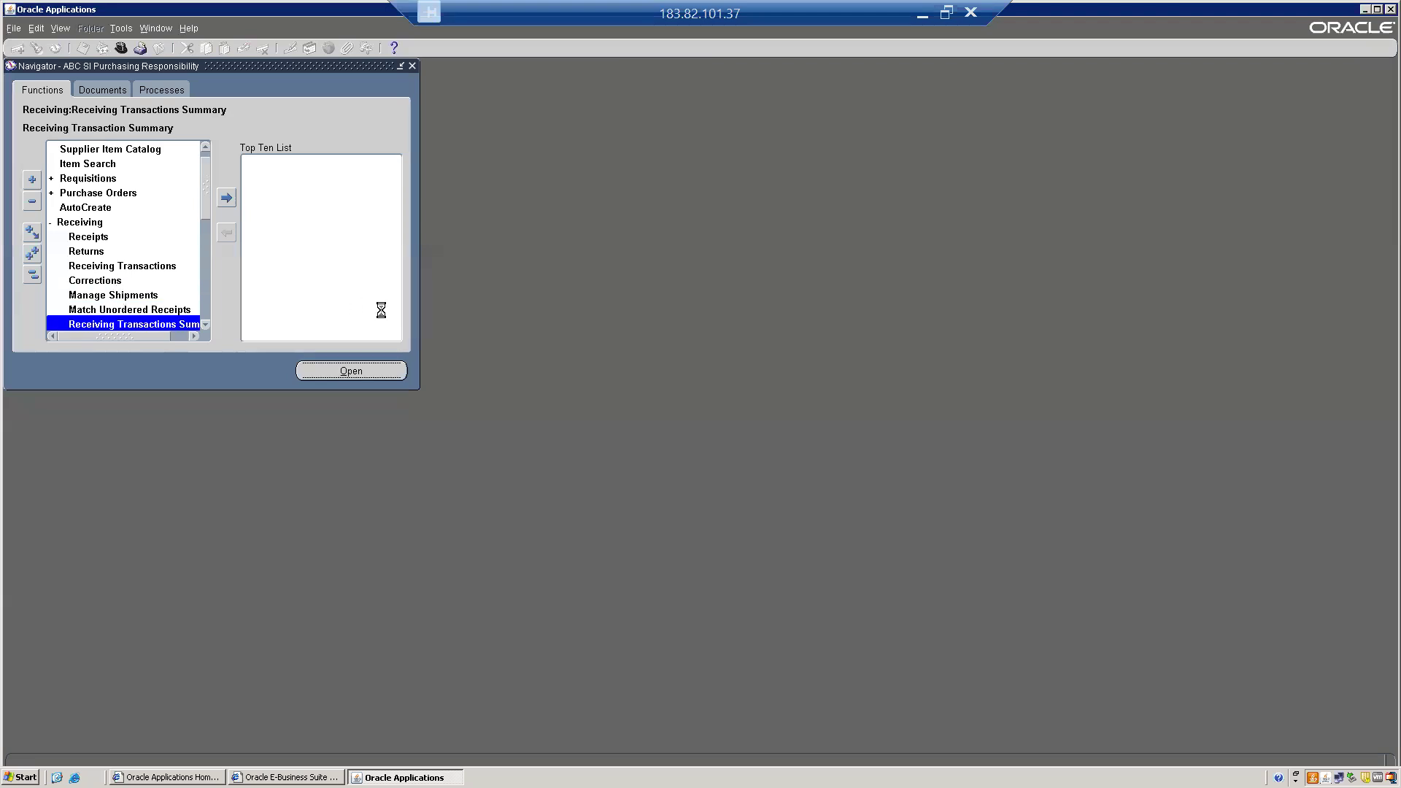
{"action": "left_click", "coordinate": [370, 148]}
{"action": "type", "text": "5006"}
{"action": "key", "text": "Return"}
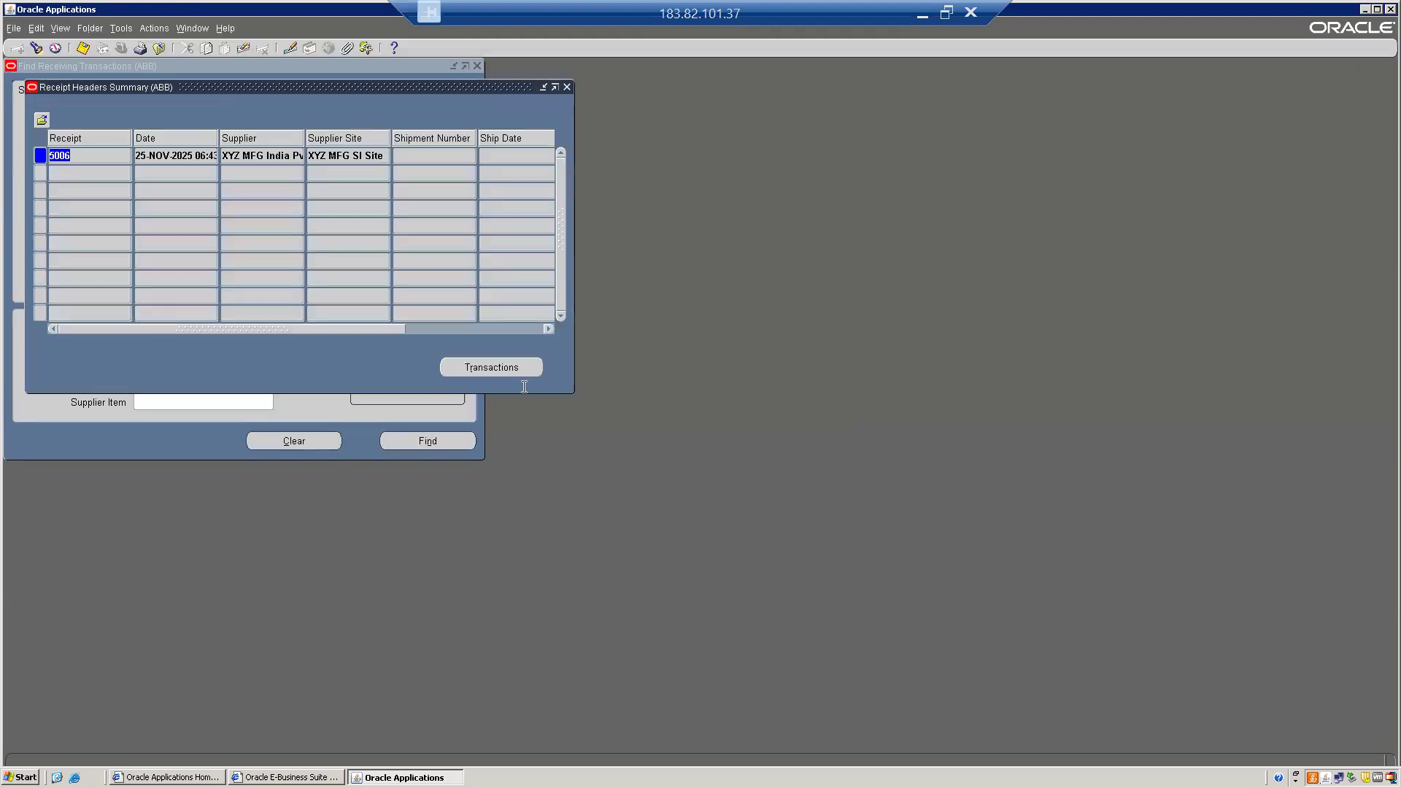
{"action": "left_click", "coordinate": [511, 373]}
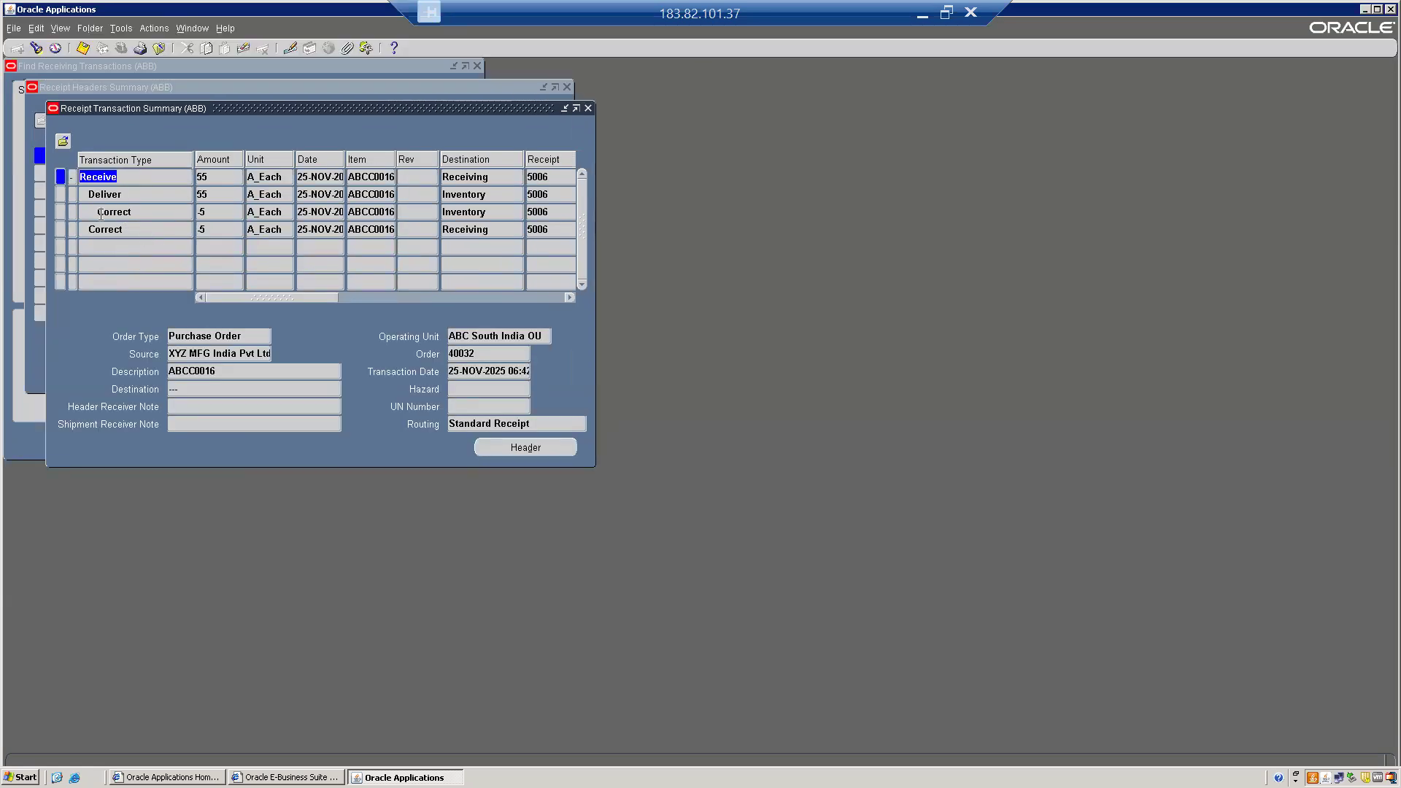
Step: Check the amounts and destinations of both Correct lines under receipt 5006, and close the receiving transaction summary windows
{"action": "left_click", "coordinate": [126, 228]}
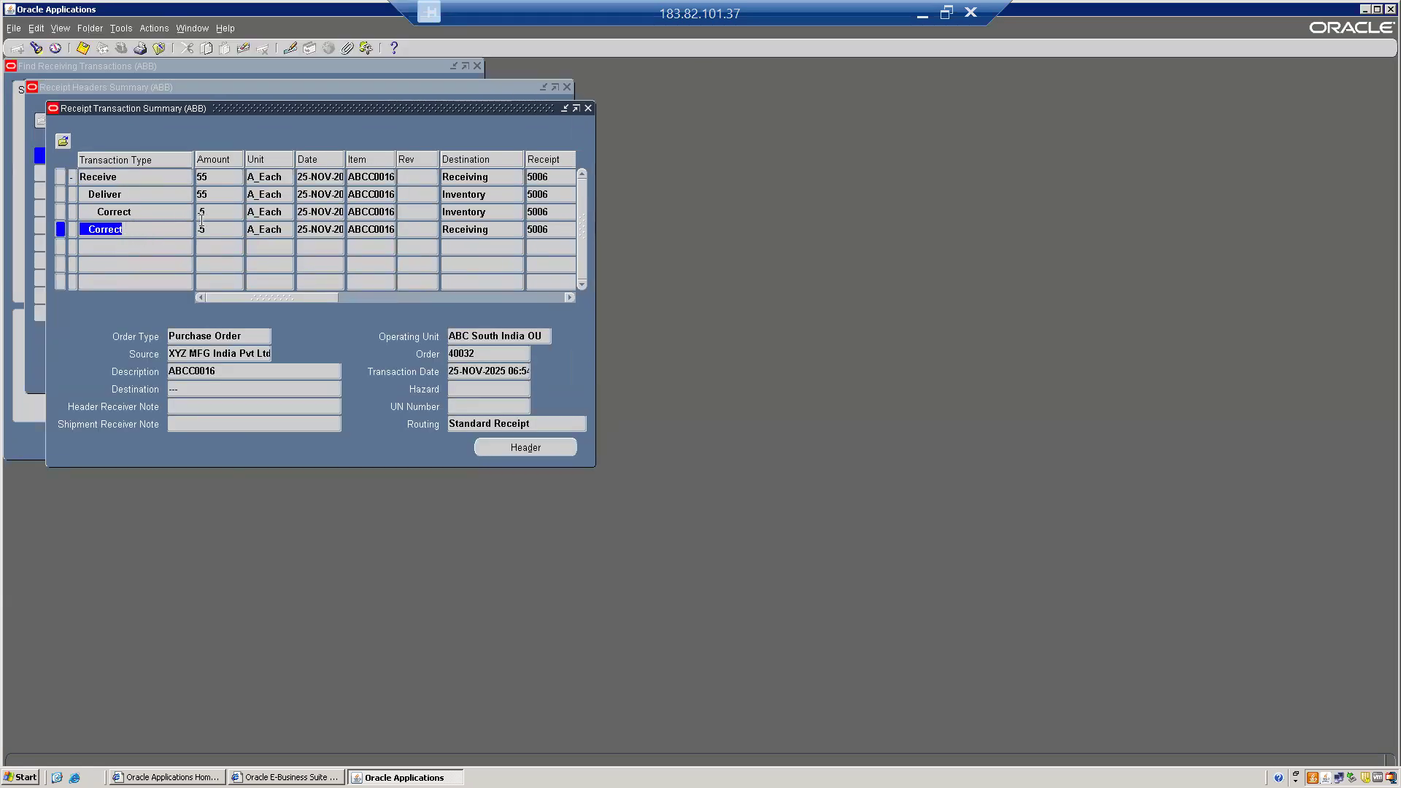
{"action": "left_click", "coordinate": [143, 211]}
{"action": "left_click", "coordinate": [218, 229]}
{"action": "left_click", "coordinate": [482, 212]}
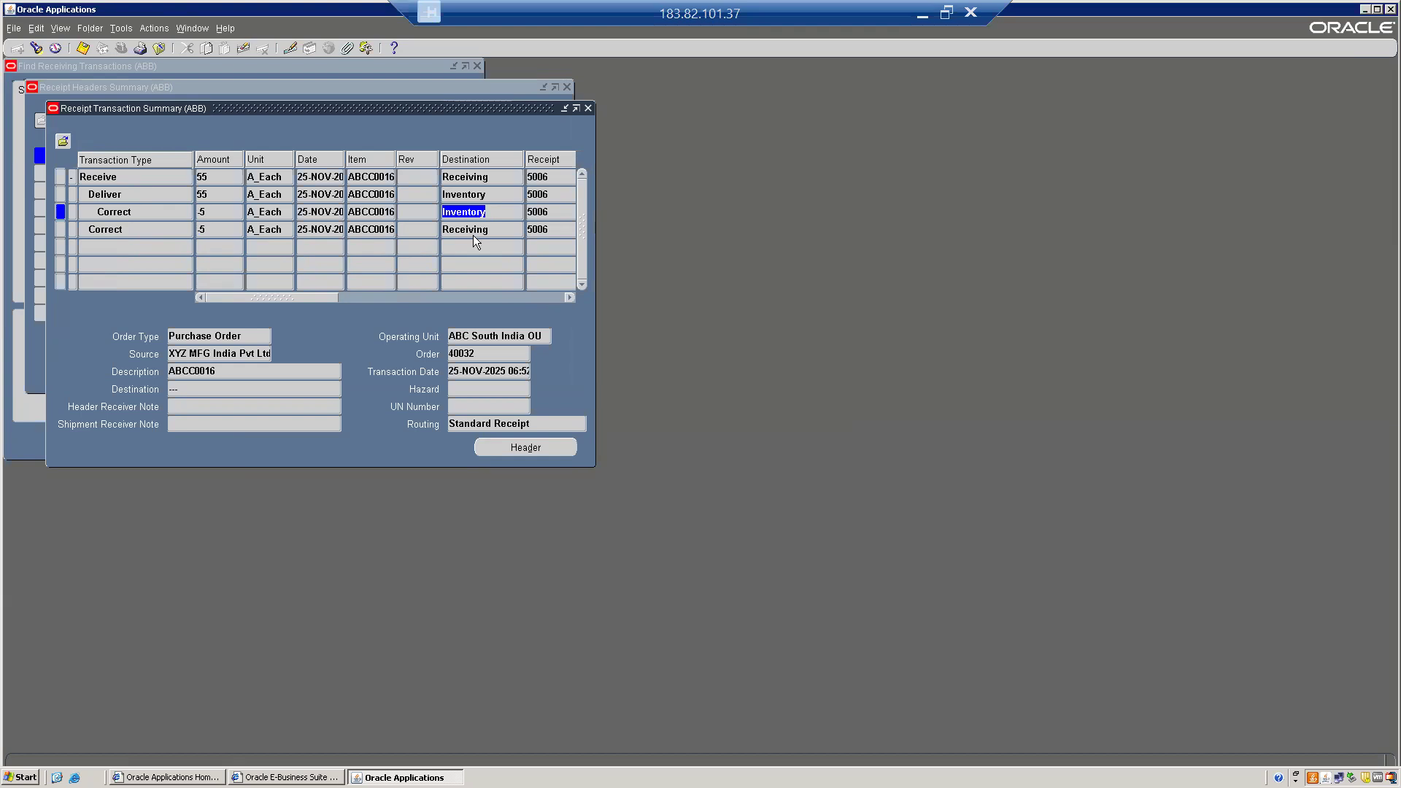
{"action": "left_click", "coordinate": [473, 232]}
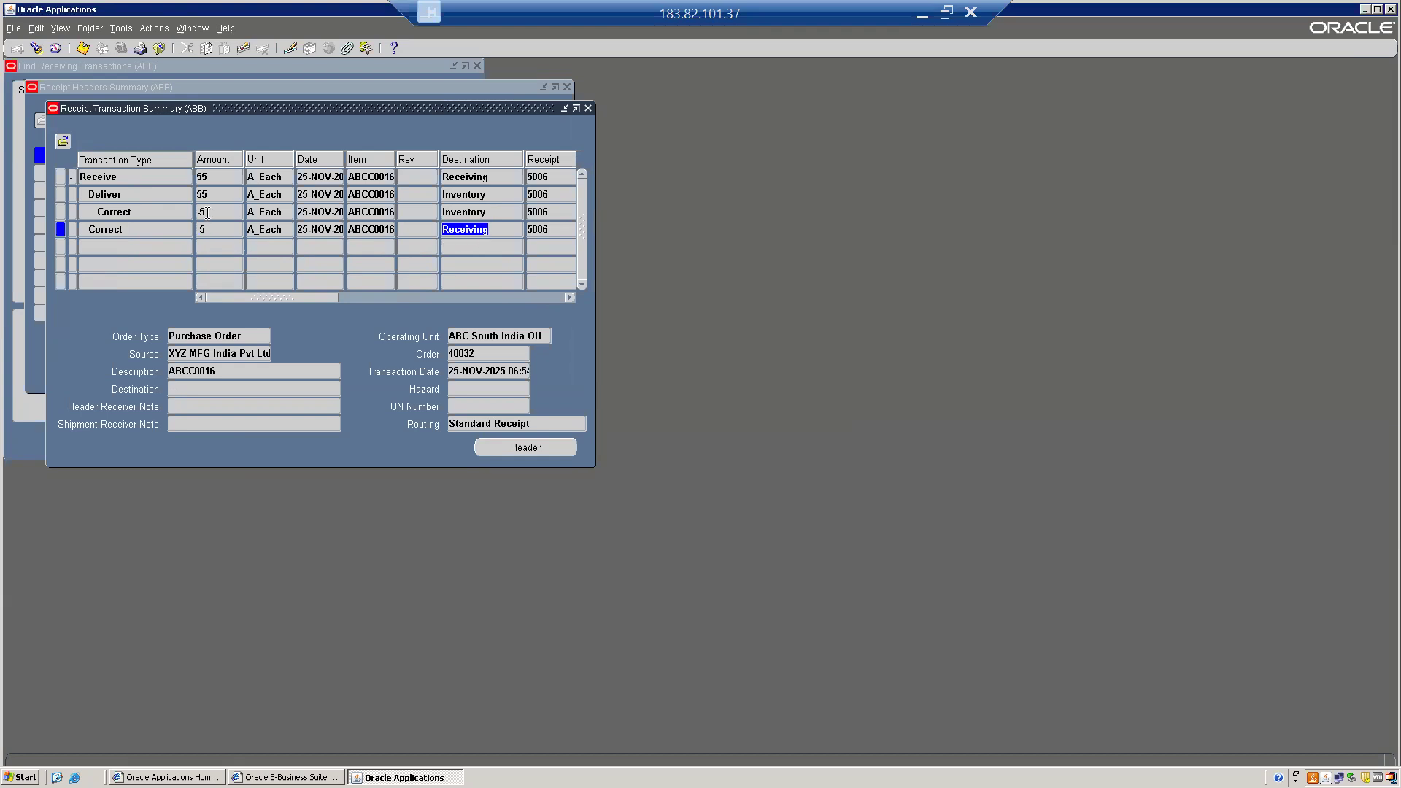
{"action": "left_click", "coordinate": [588, 110]}
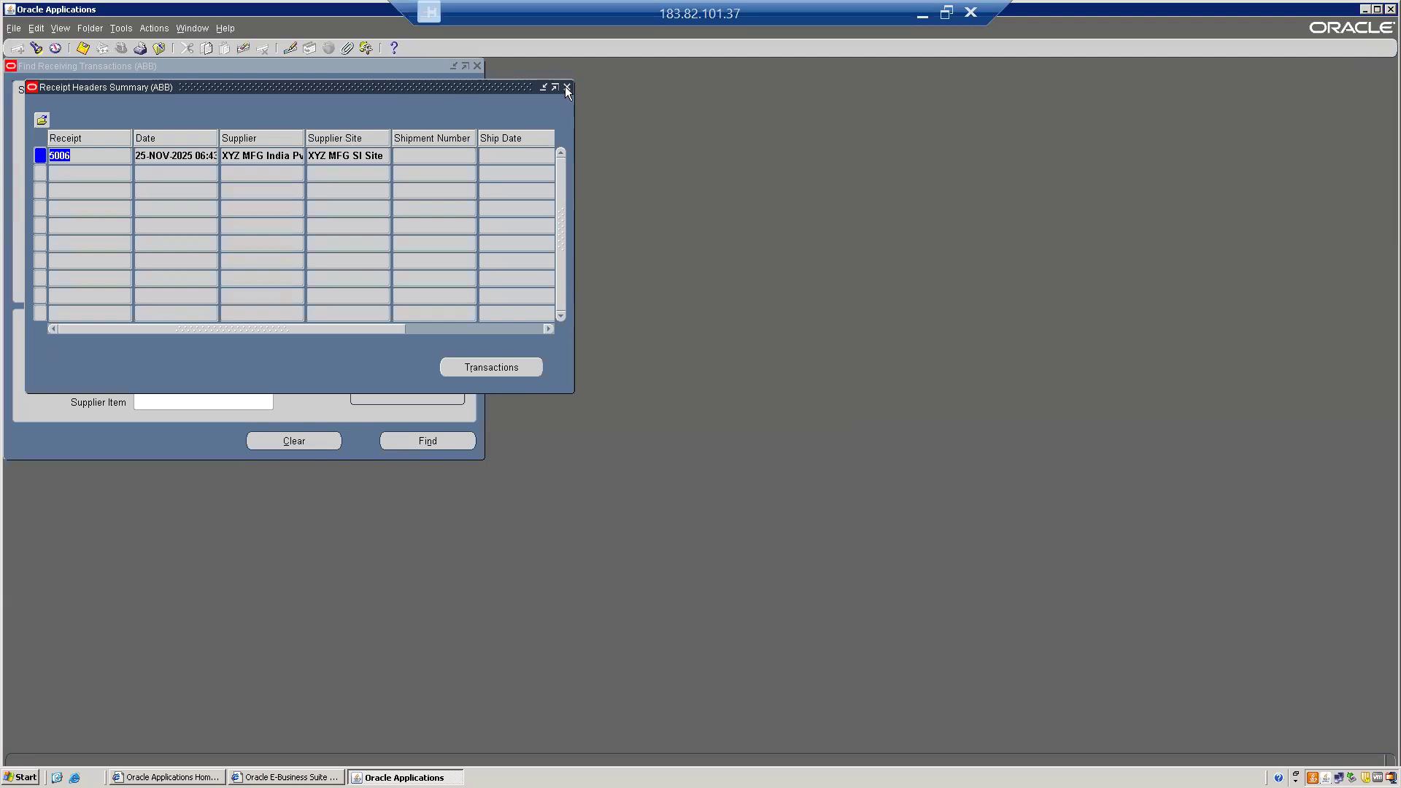
{"action": "left_click", "coordinate": [567, 88]}
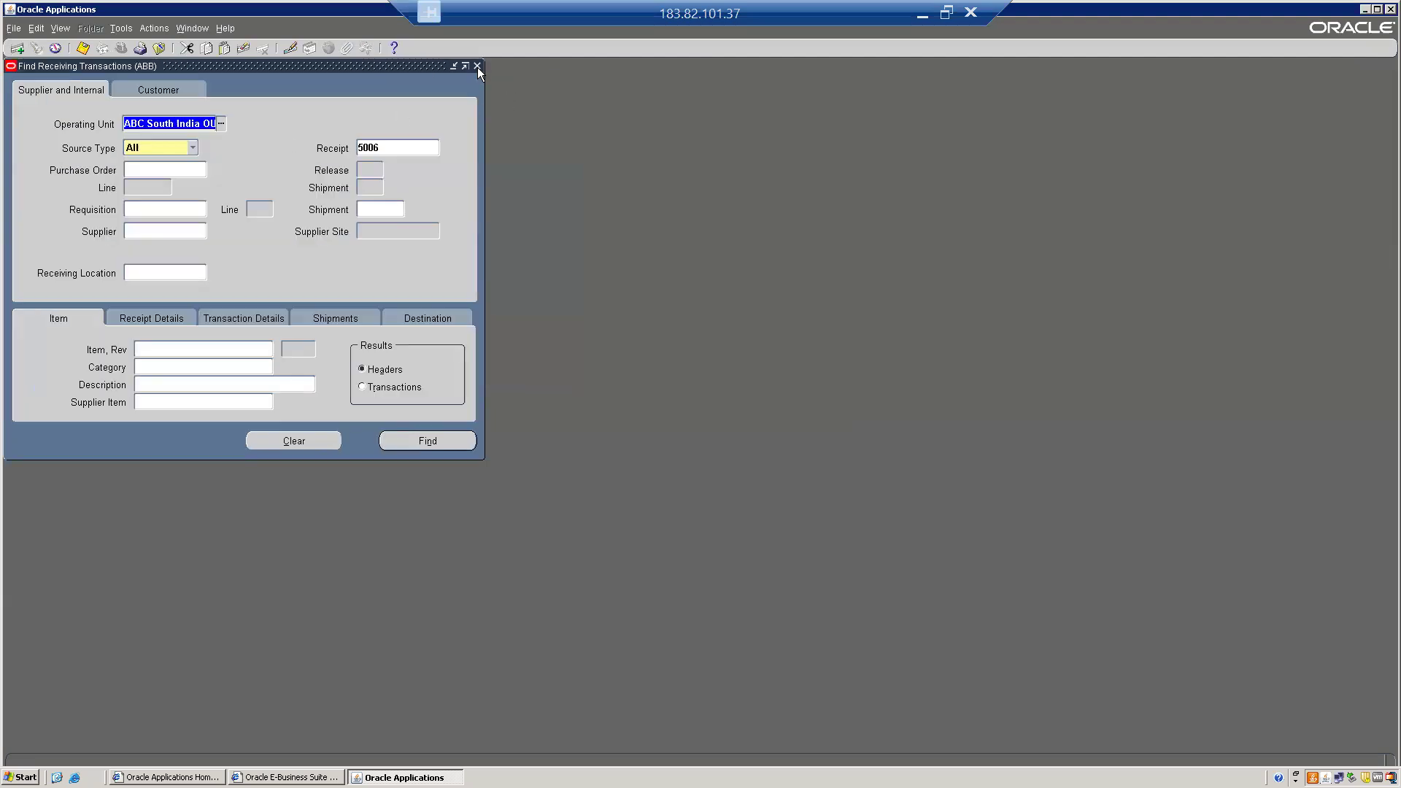
{"action": "left_click", "coordinate": [477, 66]}
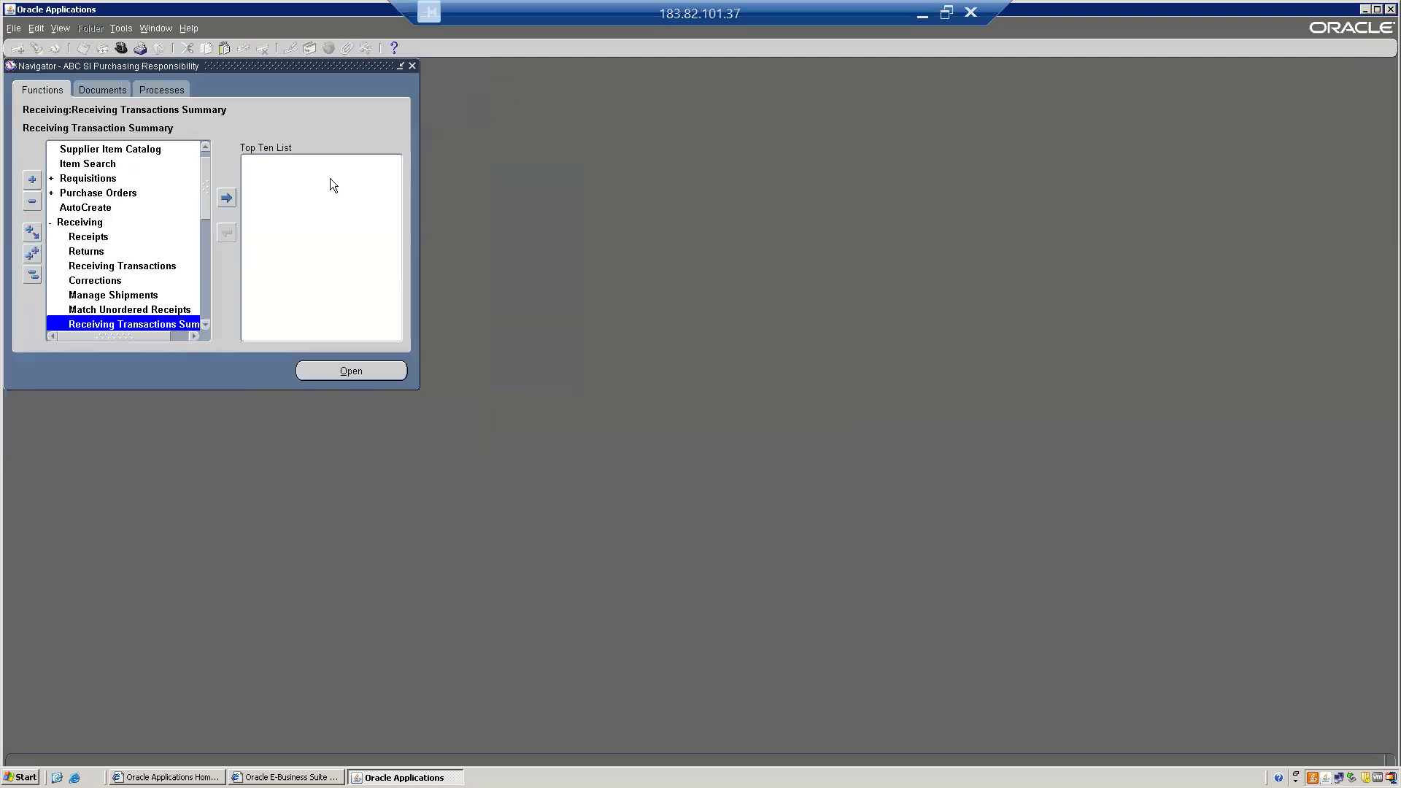
Step: Look up the receipt's purchase order by its number in the Purchase Order Summary and open its lines and shipments
{"action": "left_click", "coordinate": [87, 194]}
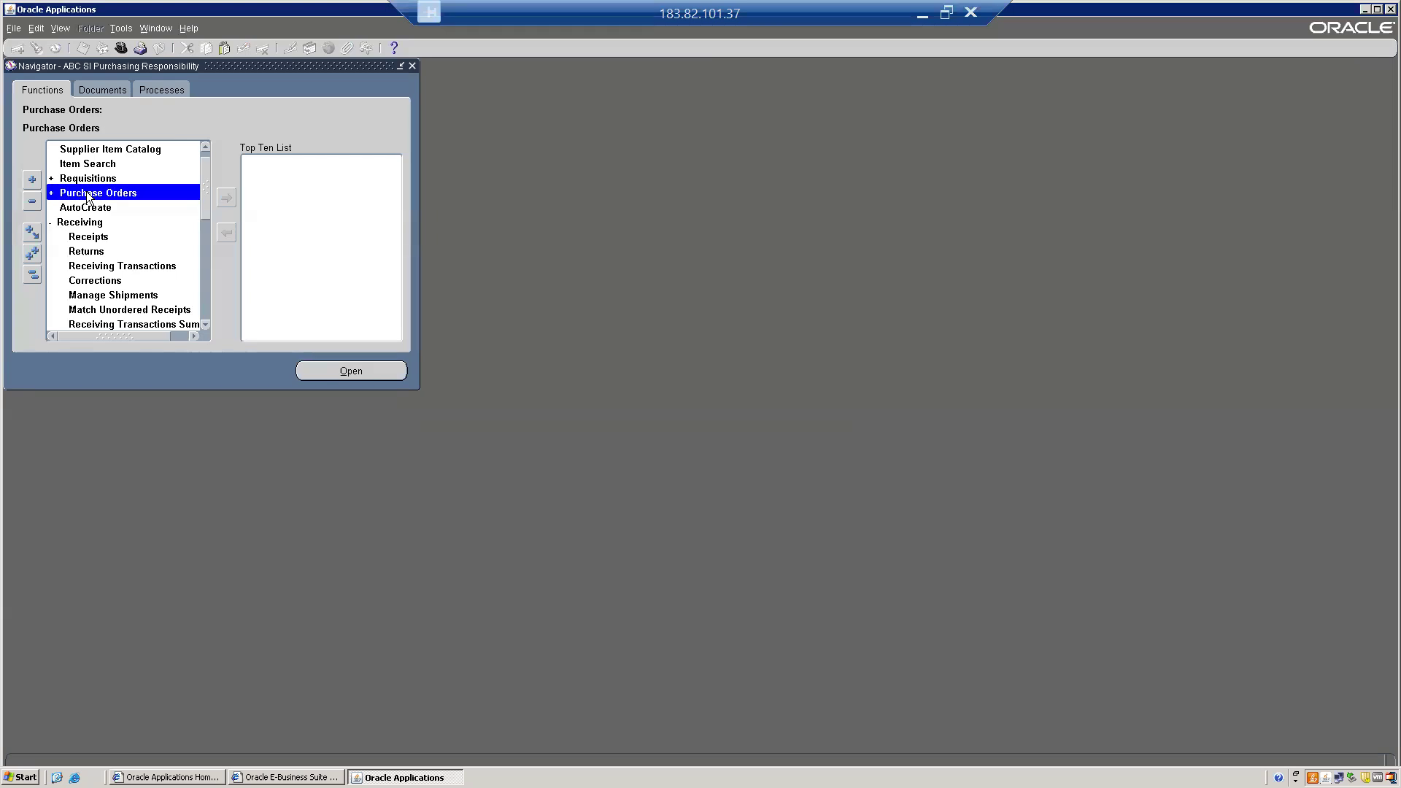
{"action": "double_click", "coordinate": [88, 194]}
{"action": "double_click", "coordinate": [125, 222]}
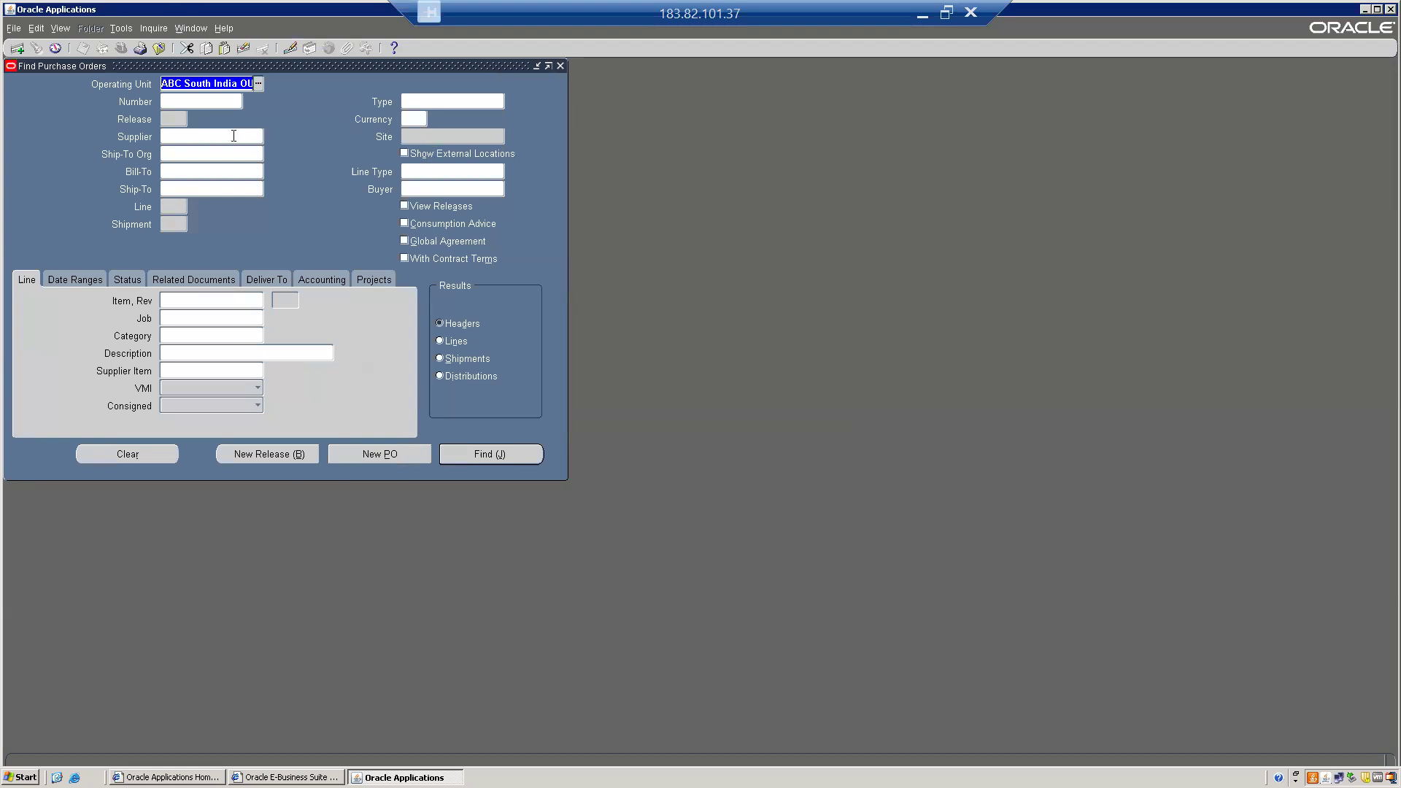
{"action": "left_click", "coordinate": [167, 102]}
{"action": "type", "text": "4"}
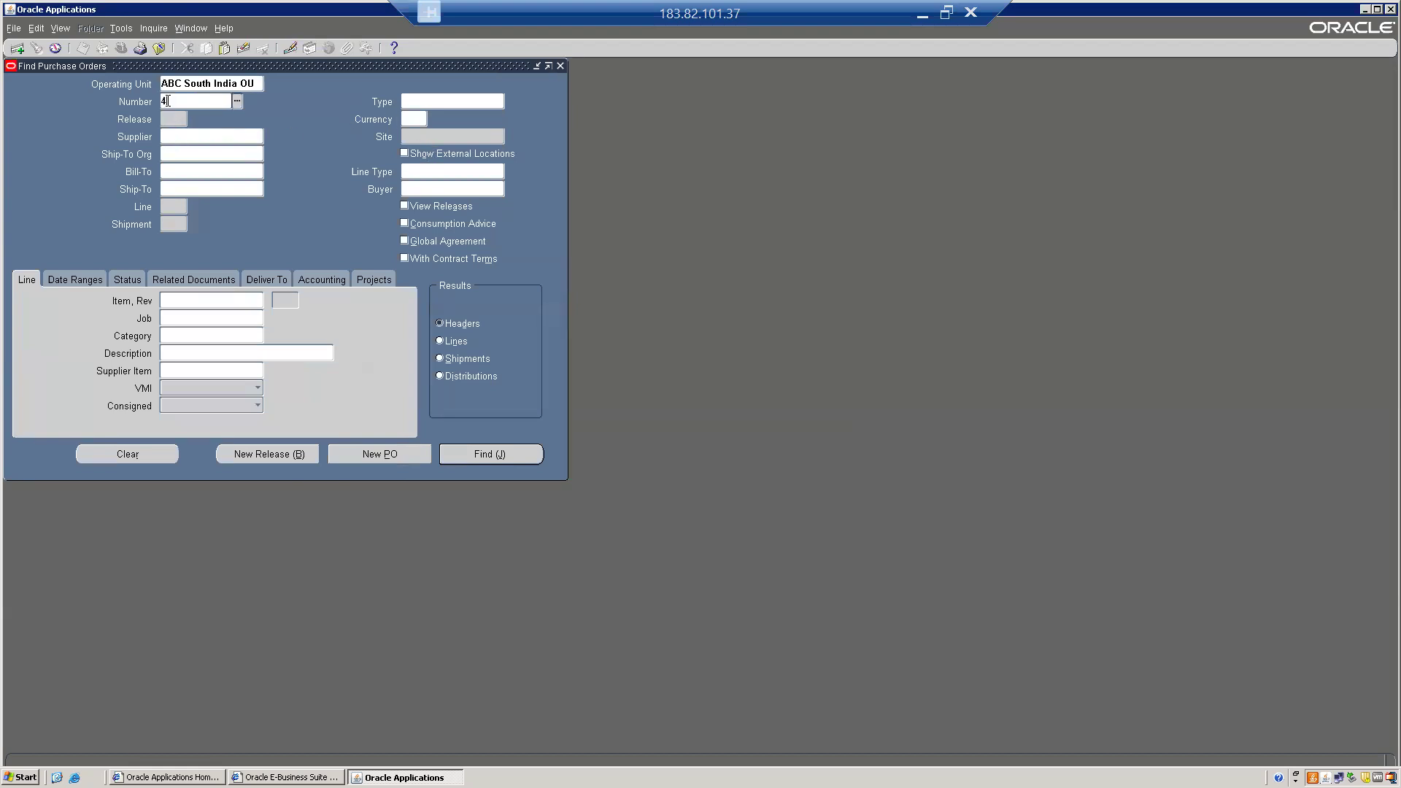
{"action": "type", "text": "0032"}
{"action": "key", "text": "Return"}
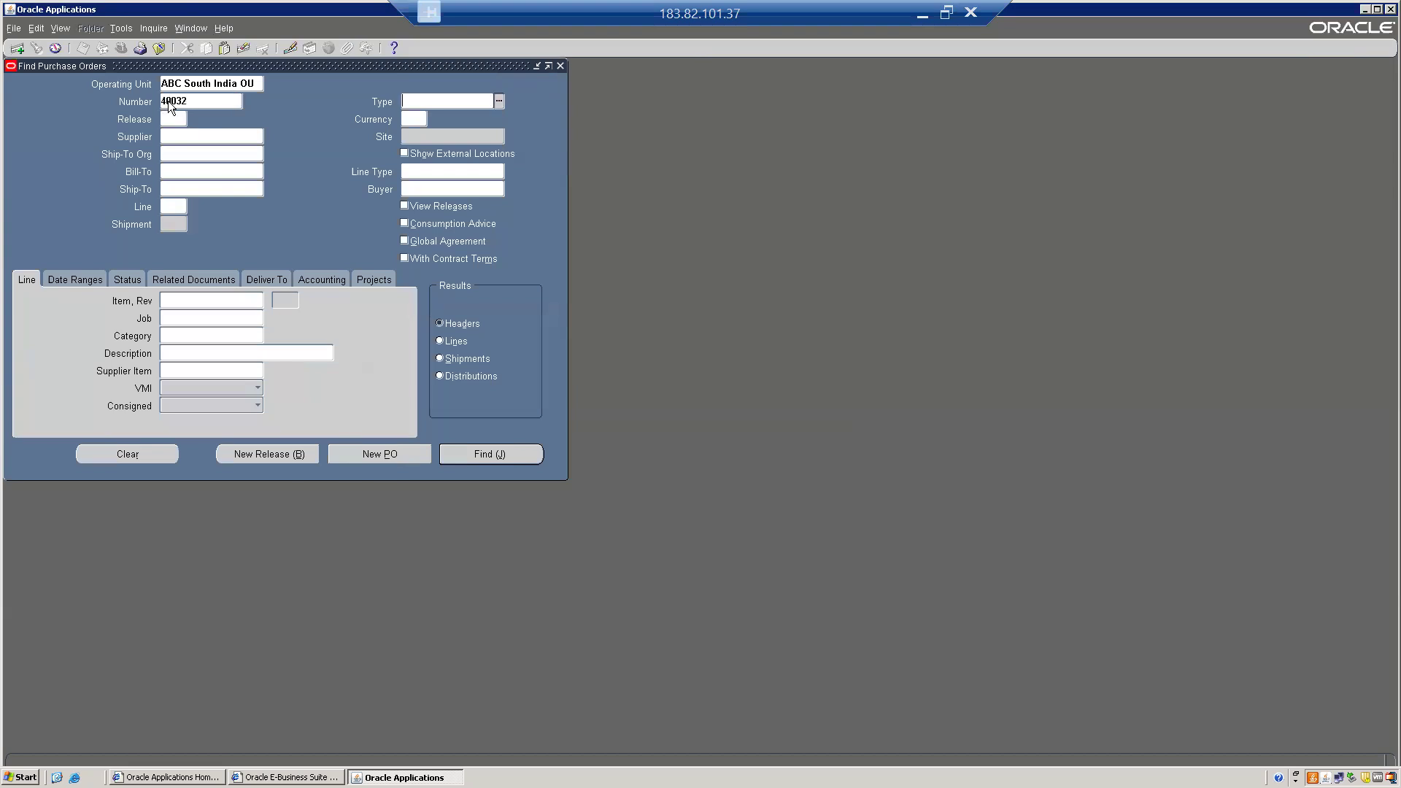
{"action": "left_click", "coordinate": [132, 351]}
{"action": "left_click", "coordinate": [146, 369]}
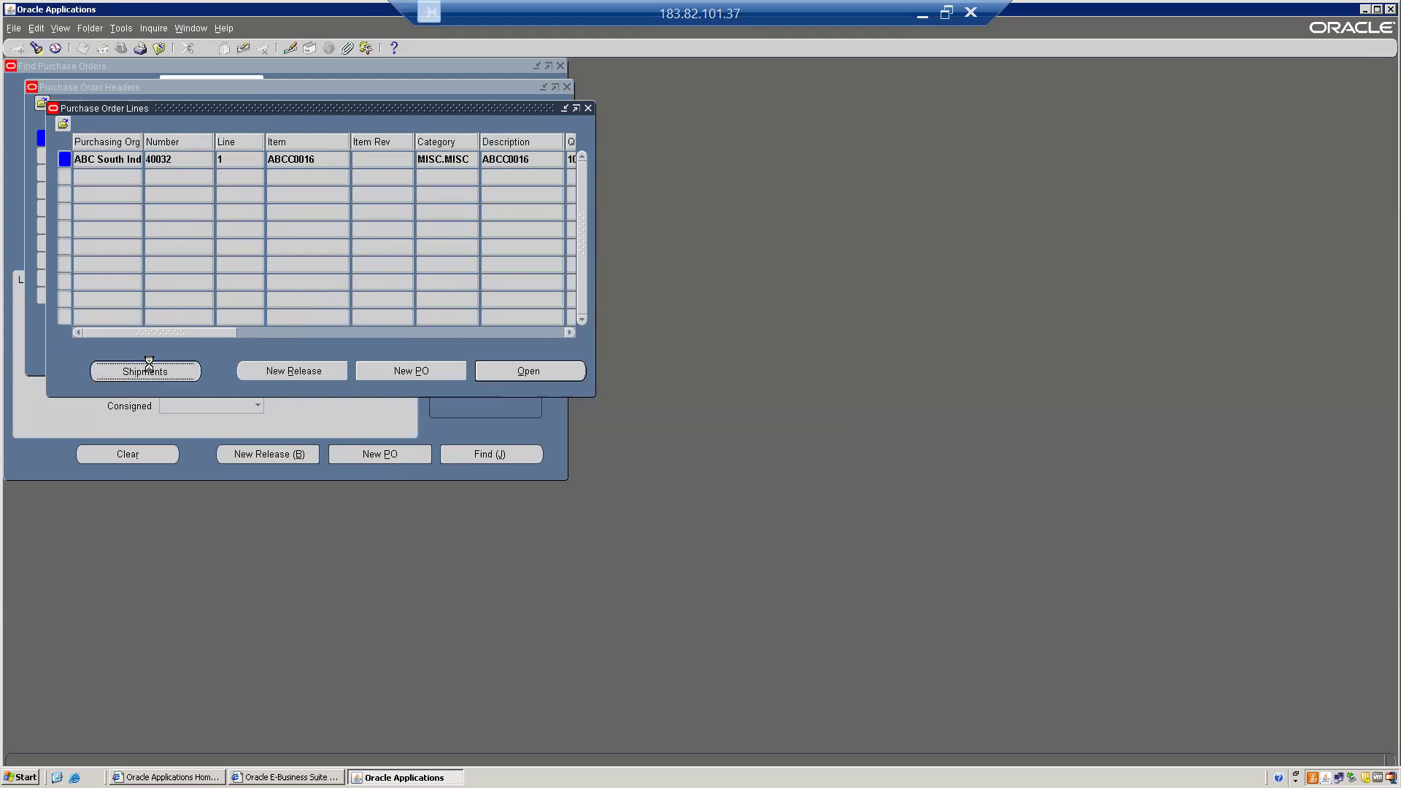
Step: Compare the ordered, due and received quantities on the purchase order shipment for item ABCC0016
{"action": "left_click_drag", "start_coordinate": [133, 354], "coordinate": [251, 337]}
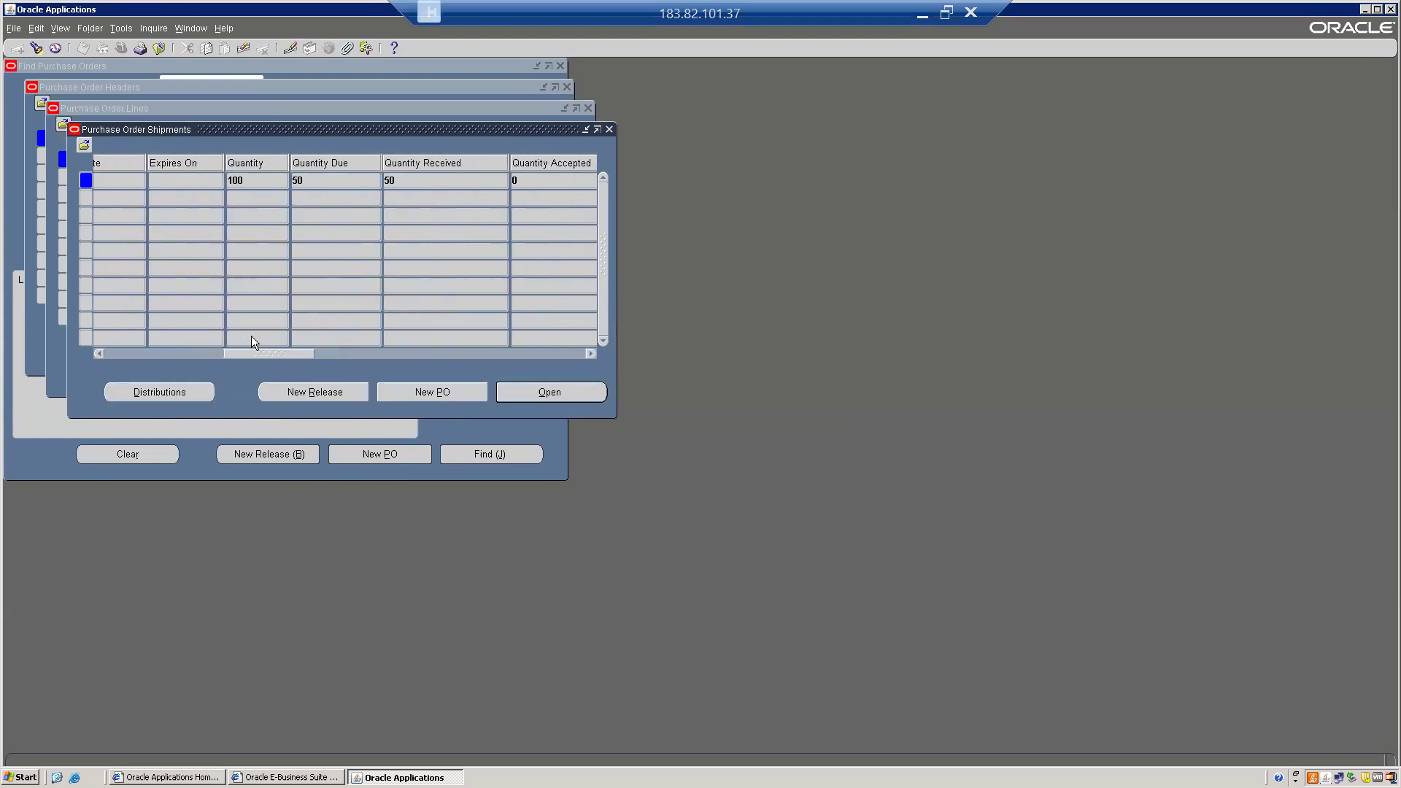
{"action": "left_click", "coordinate": [420, 181]}
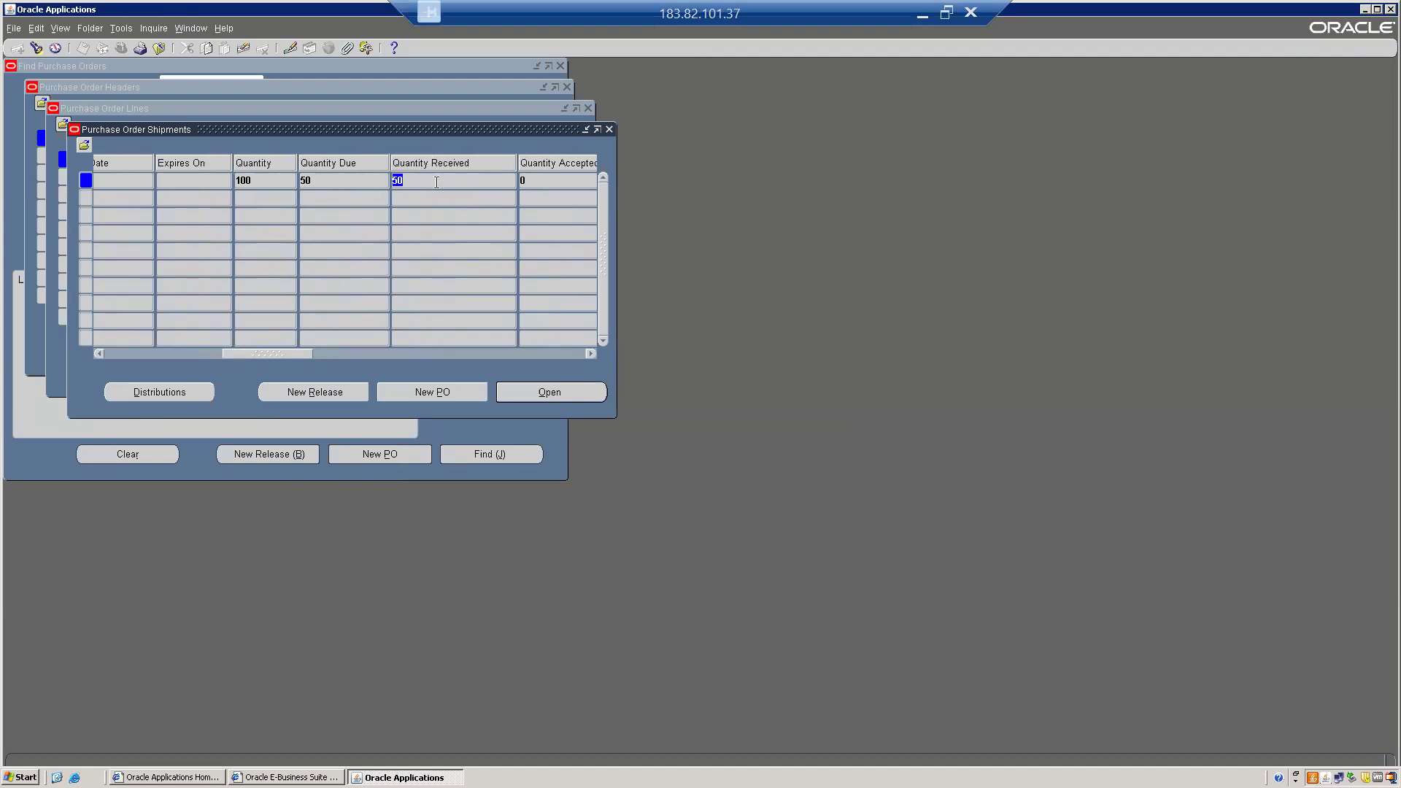
{"action": "left_click", "coordinate": [325, 181]}
{"action": "left_click", "coordinate": [441, 182]}
Step: Switch to the Oracle SCM Topics Google Sheet and mark PO Receipt Corrections/Corrections as Completed in cell C42
{"action": "left_click", "coordinate": [946, 15]}
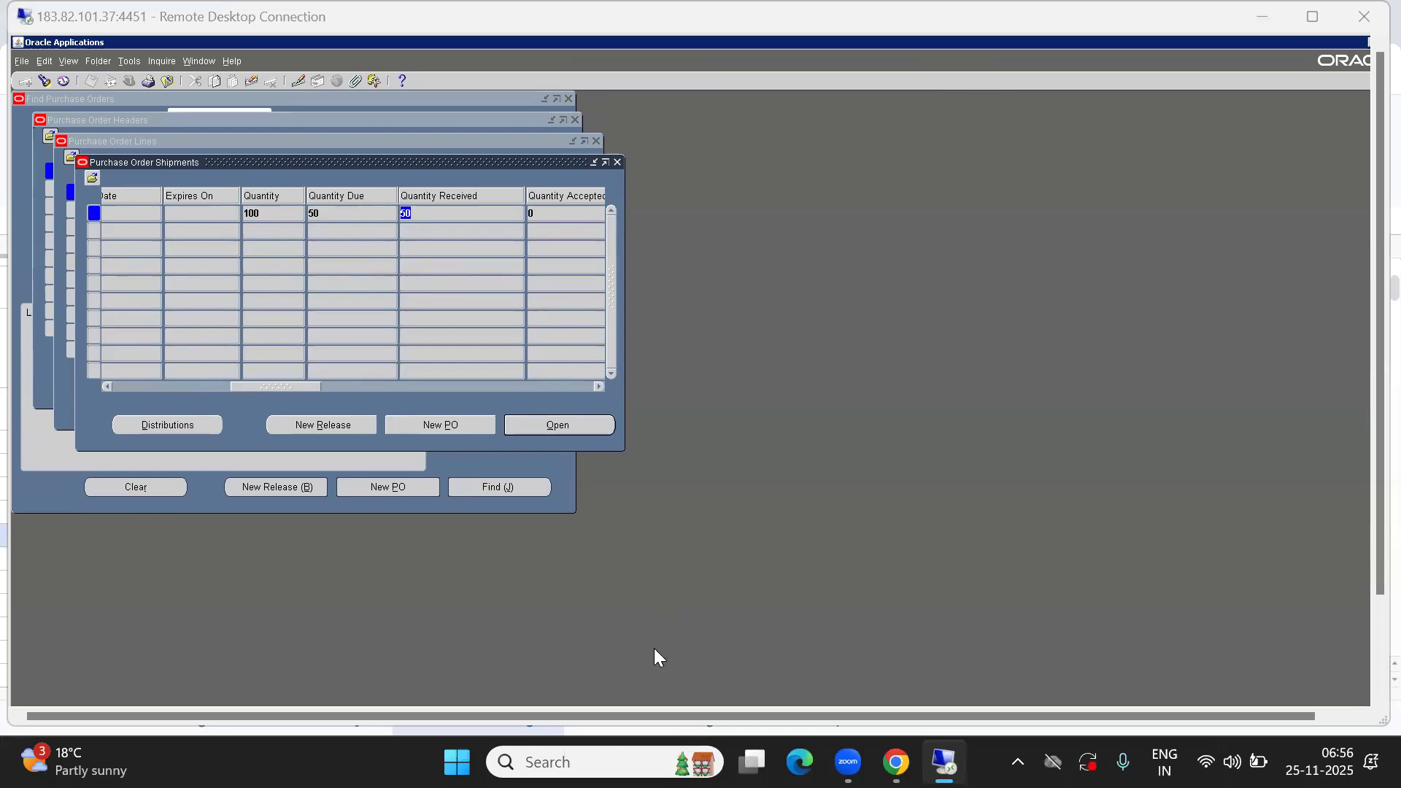
{"action": "key", "text": "alt+Tab"}
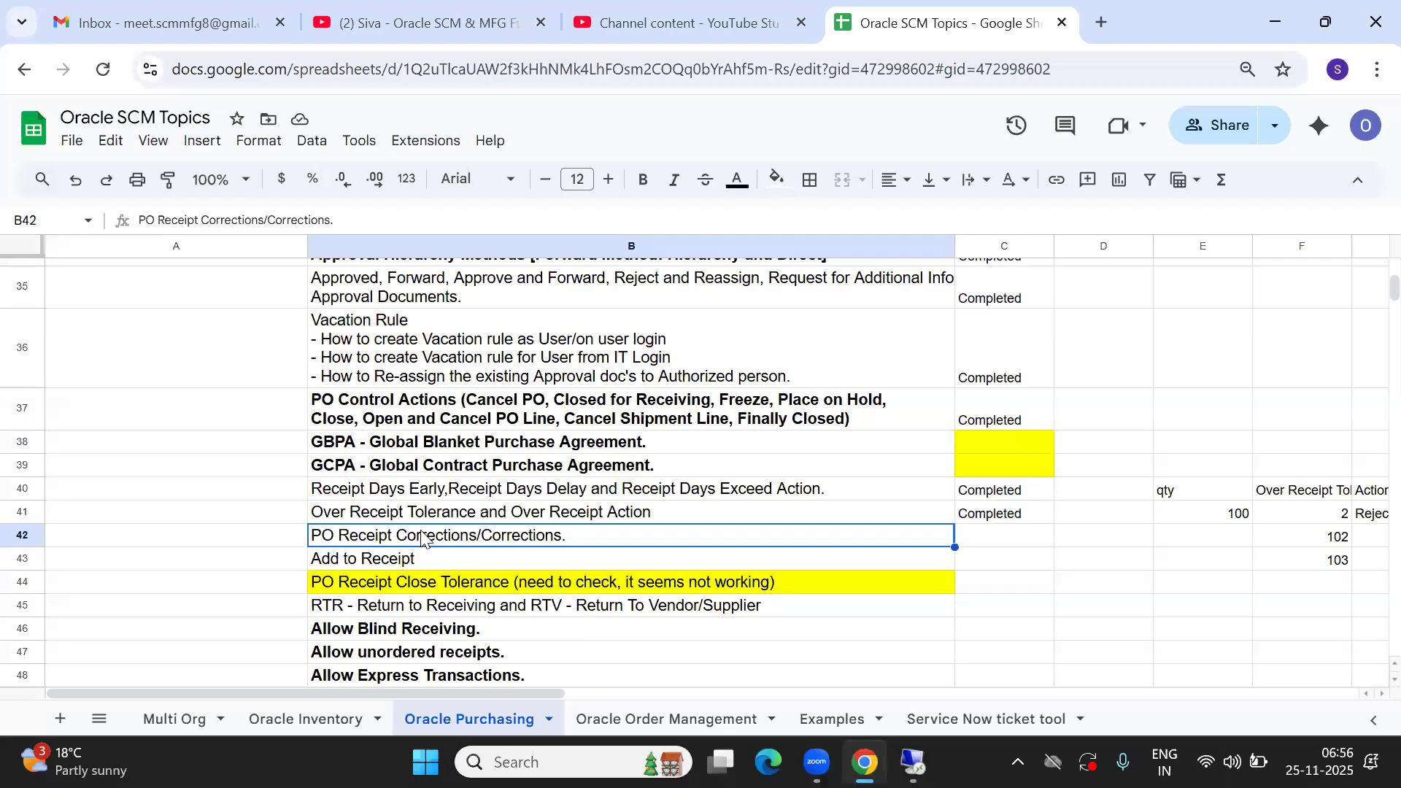
{"action": "key", "text": "Right"}
{"action": "key", "text": "Right"}
{"action": "key", "text": "Left"}
{"action": "key", "text": "Left"}
{"action": "key", "text": "Left"}
{"action": "key", "text": "Right"}
{"action": "key", "text": "Right"}
{"action": "key", "text": "Right"}
{"action": "key", "text": "Right"}
{"action": "key", "text": "Left"}
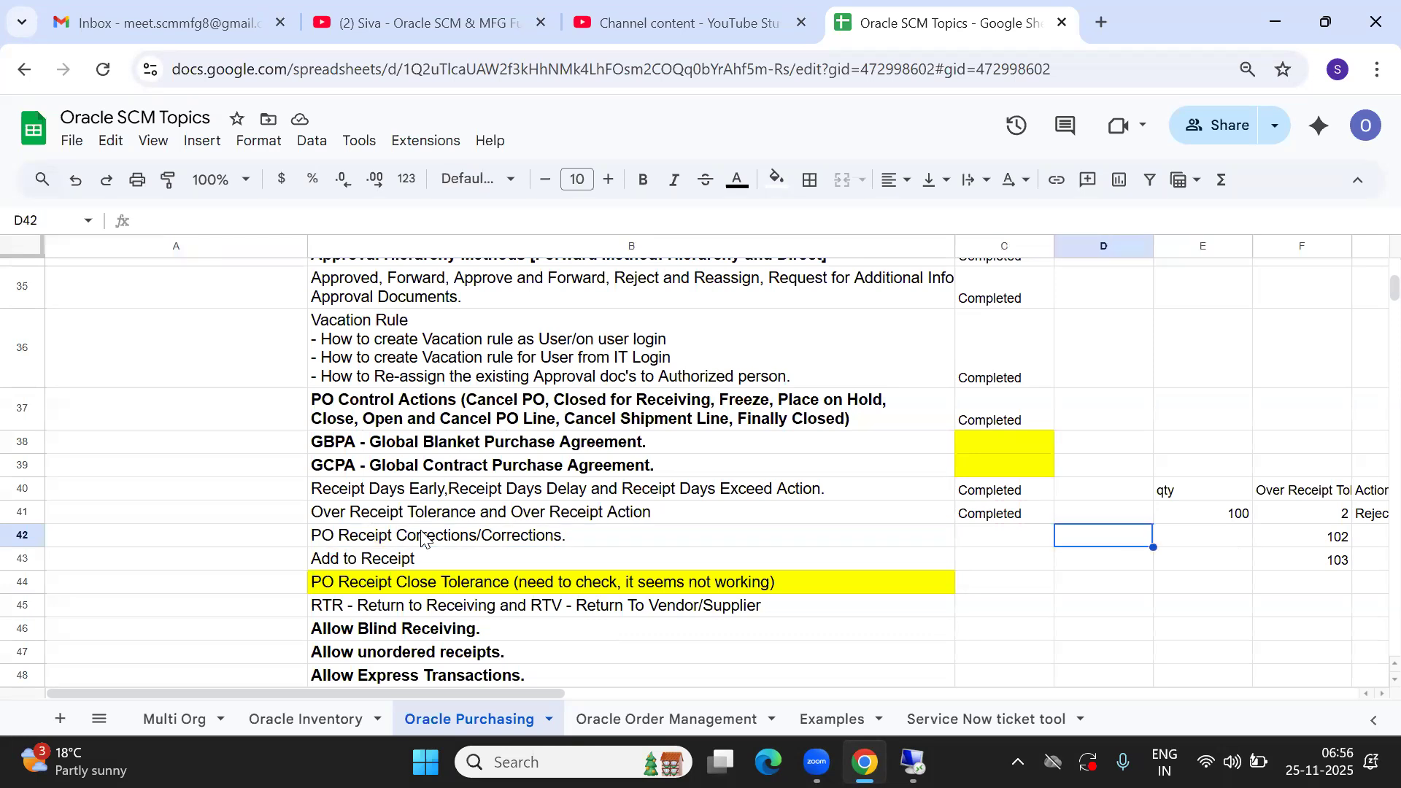
{"action": "key", "text": "Left"}
{"action": "type", "text": "c"}
{"action": "key", "text": "Return"}
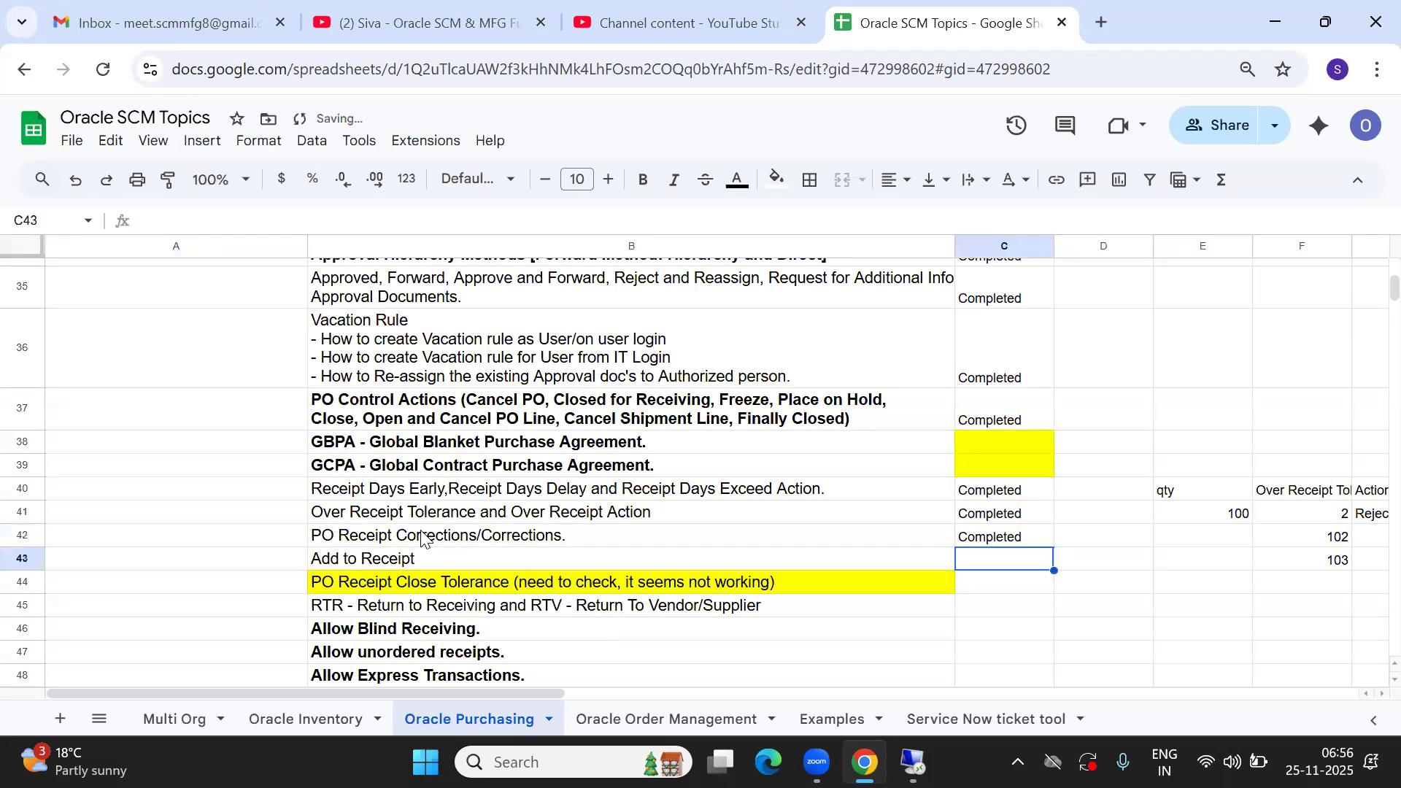
{"action": "key", "text": "Left"}
{"action": "key", "text": "Left"}
{"action": "key", "text": "Right"}
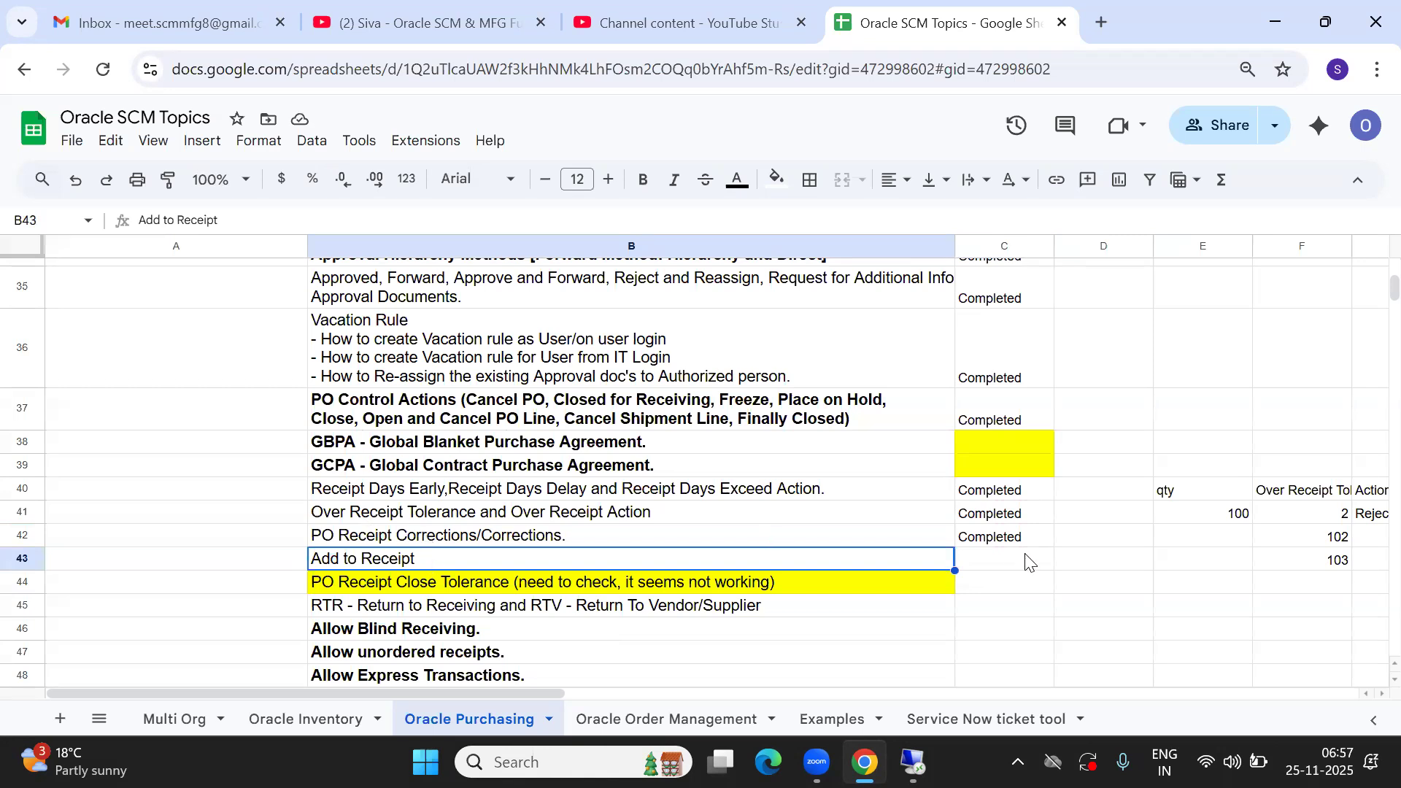
{"action": "left_click", "coordinate": [1000, 560]}
{"action": "key", "text": "alt+Tab"}
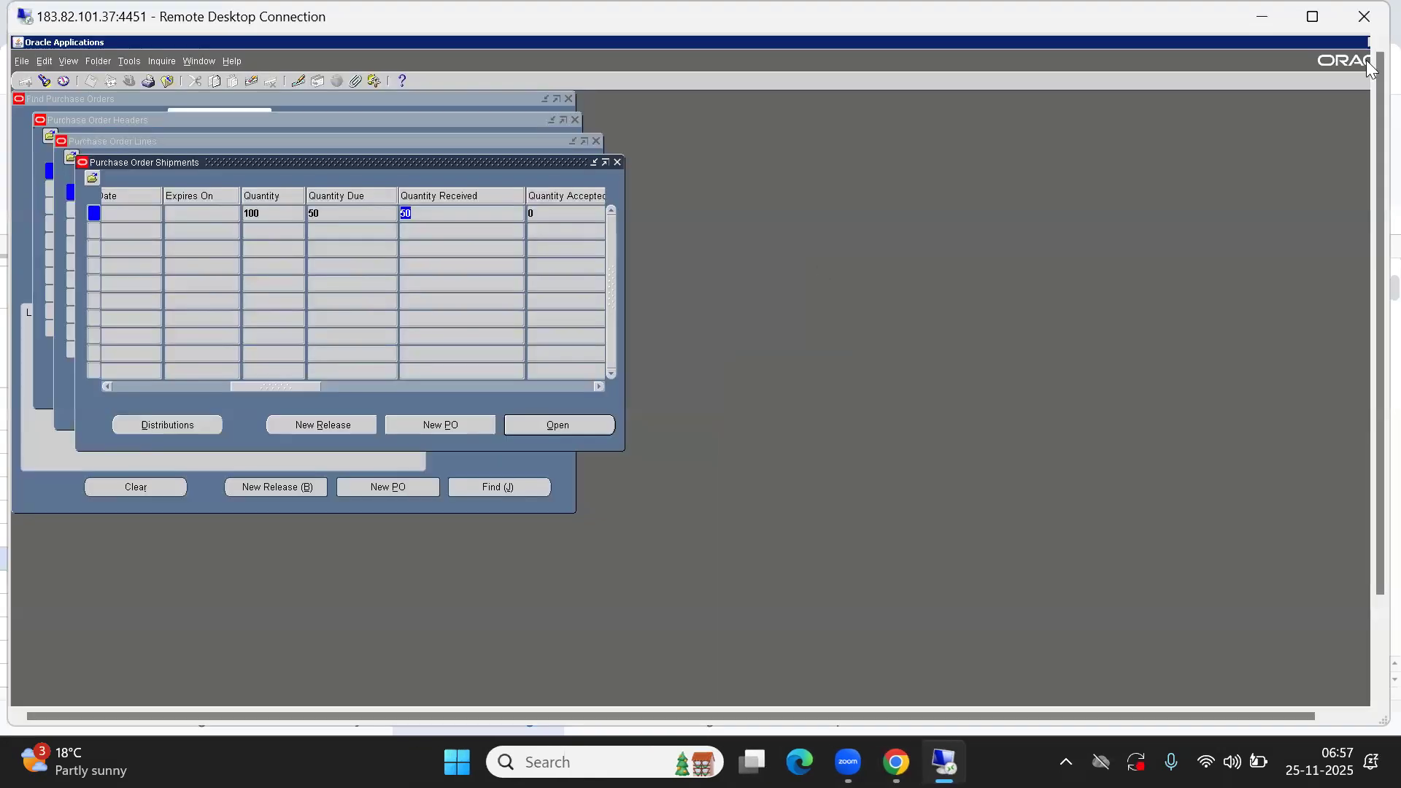
{"action": "left_click", "coordinate": [1366, 59]}
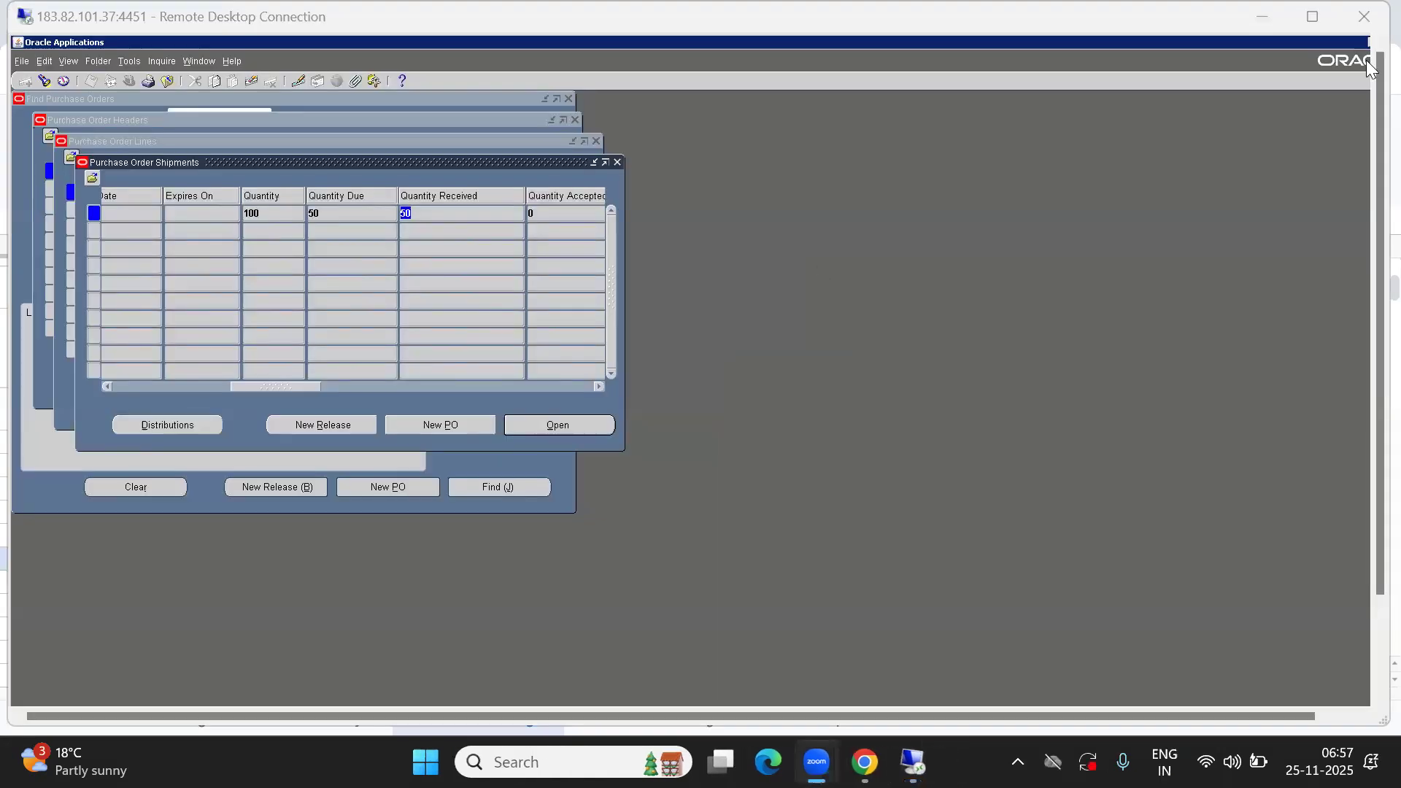